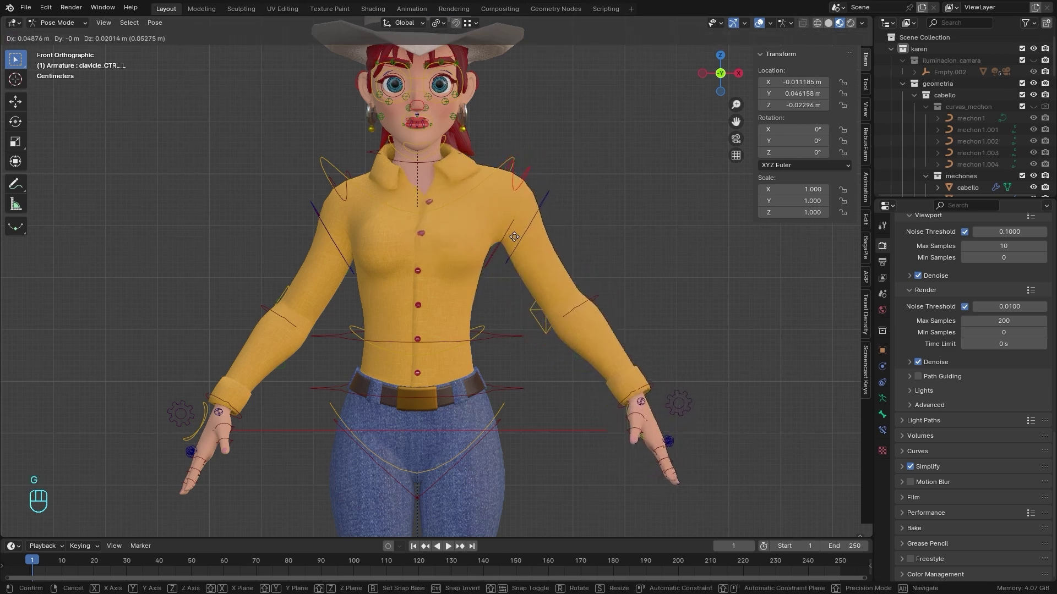
# Cancel the left clavicle control's trial move and test moving shoulder_CTRL_L in the front view.
pyautogui.rightClick(524, 234)
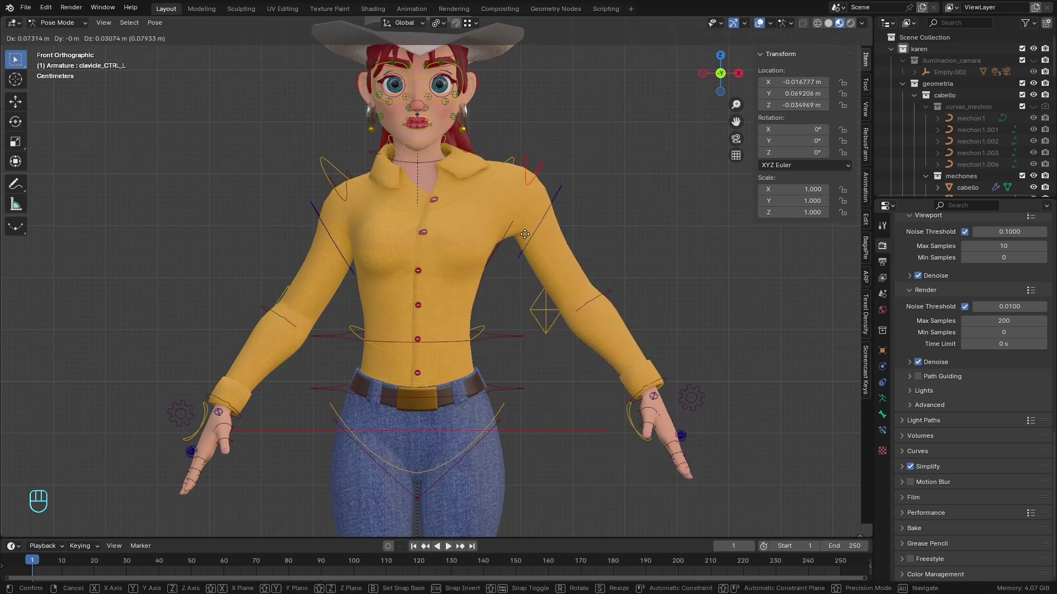
pyautogui.moveTo(544, 271); pyautogui.dragTo(507, 216, button='middle')
pyautogui.scroll(2, 506, 216)
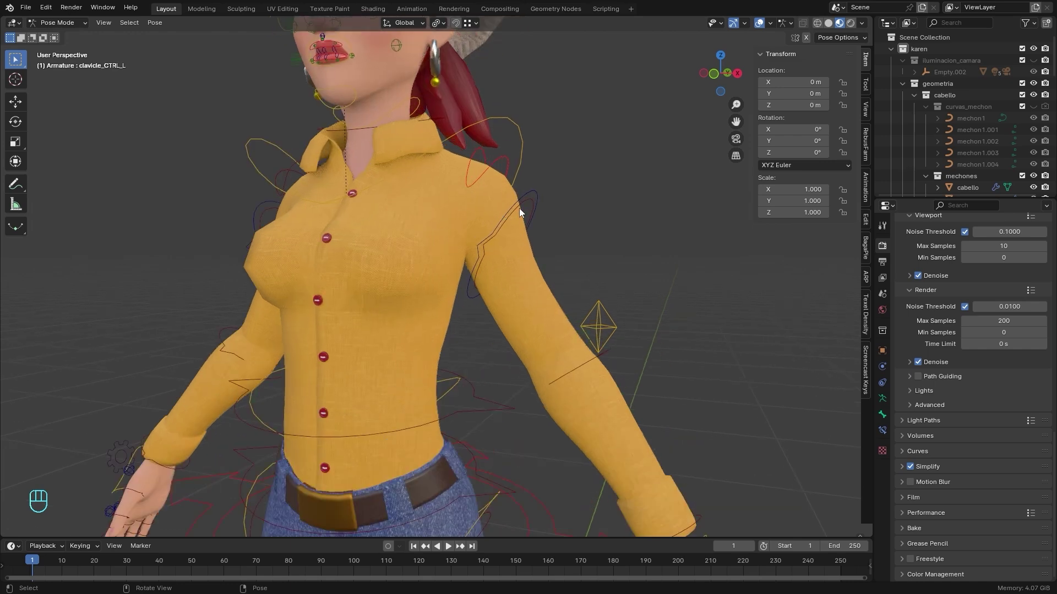
pyautogui.click(520, 207)
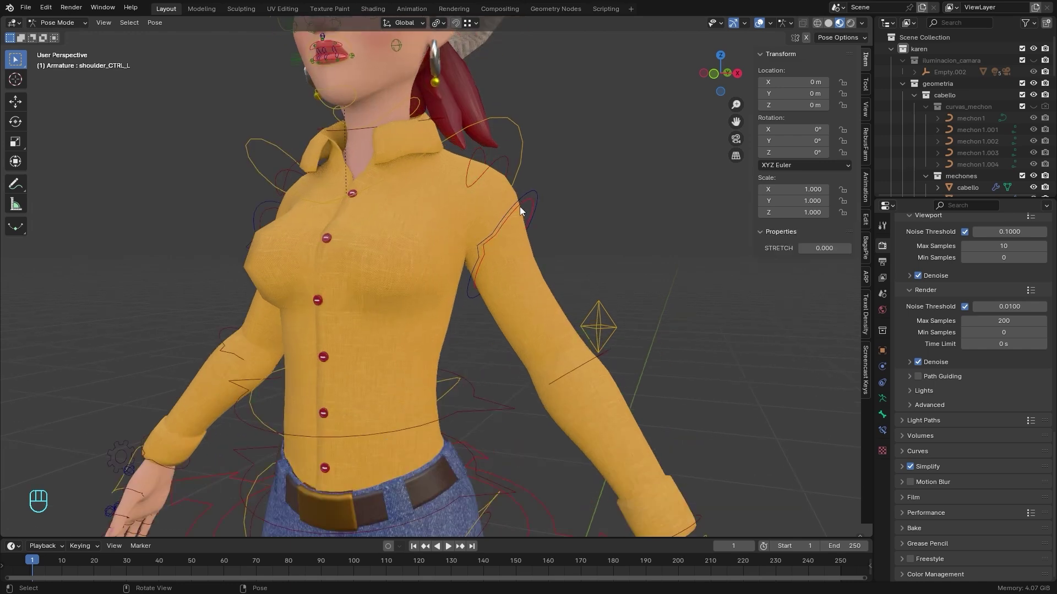
pyautogui.press('KP_1')
pyautogui.scroll(-4, 524, 230)
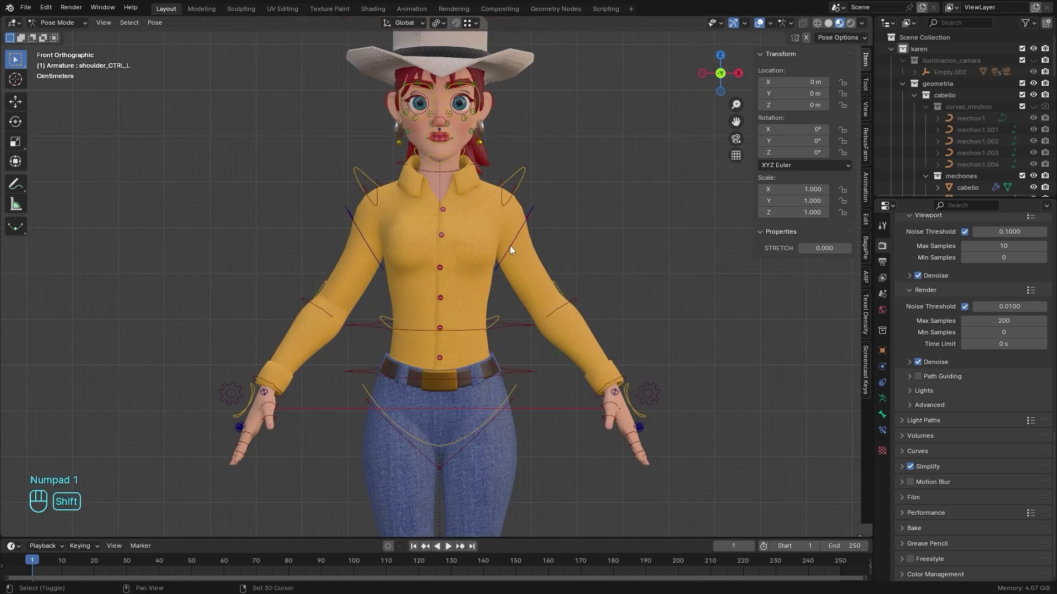
pyautogui.keyDown('shift'); pyautogui.moveTo(509, 246); pyautogui.dragTo(467, 216, button='middle'); pyautogui.keyUp('shift')
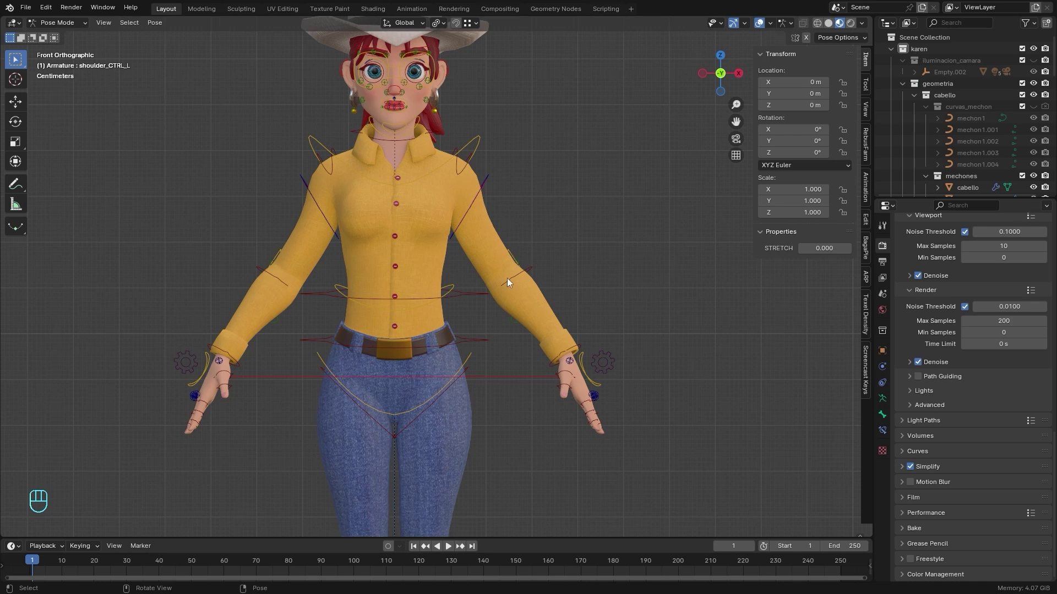
pyautogui.press('g')
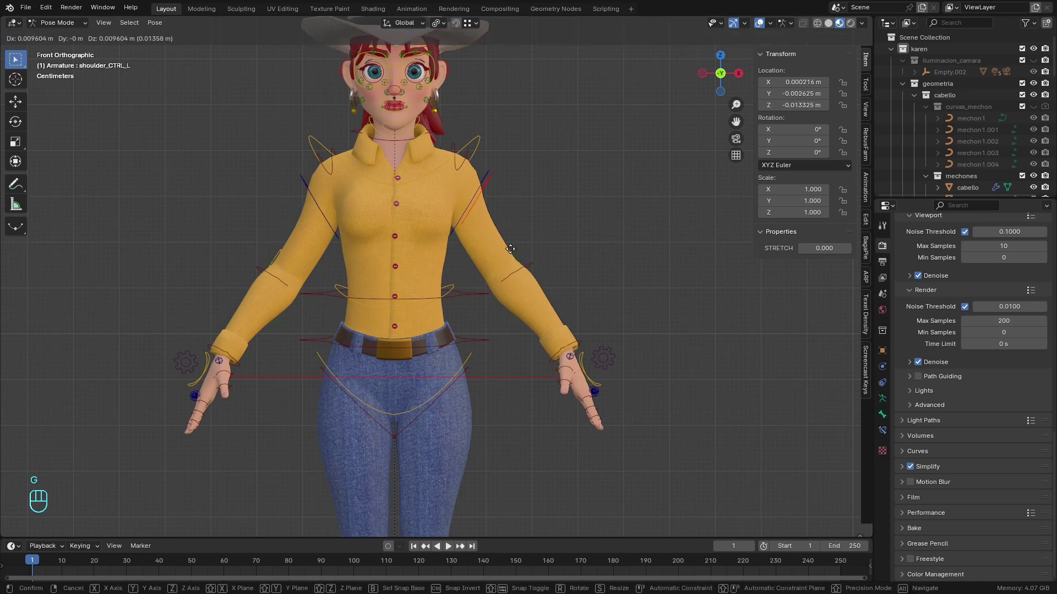
pyautogui.click(514, 220)
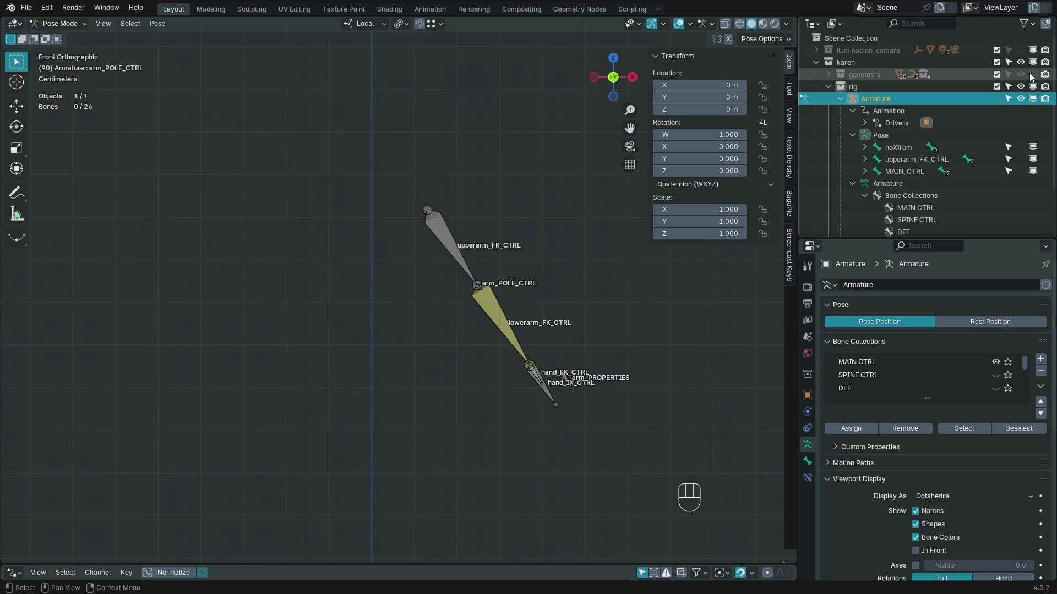
# Show the geometria collection and select the head joint of the upperarm_FK_CTRL bone in Edit Mode.
pyautogui.keyDown('shift'); pyautogui.click(1021, 75); pyautogui.keyUp('shift')
pyautogui.keyDown('shift'); pyautogui.moveTo(476, 230); pyautogui.dragTo(471, 251, button='middle'); pyautogui.keyUp('shift')
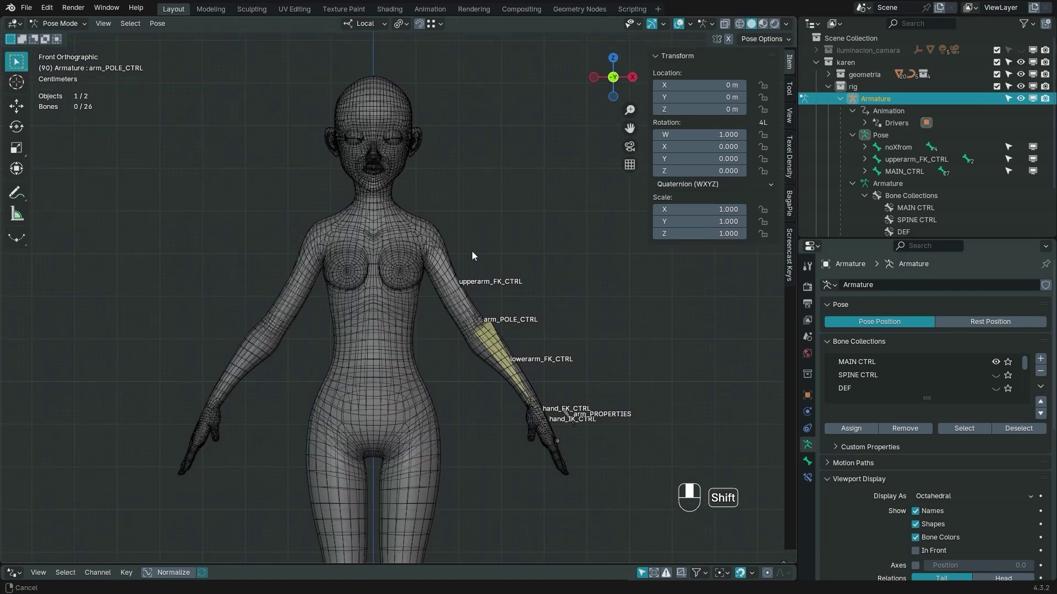
pyautogui.scroll(2, 392, 239)
pyautogui.click(447, 251)
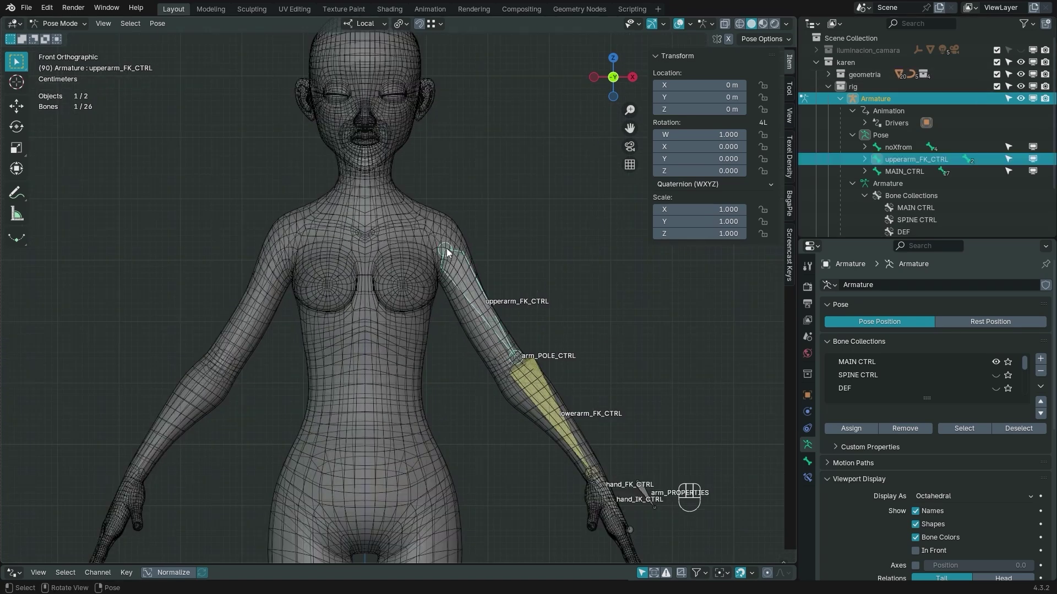
pyautogui.press('Tab')
pyautogui.click(514, 243)
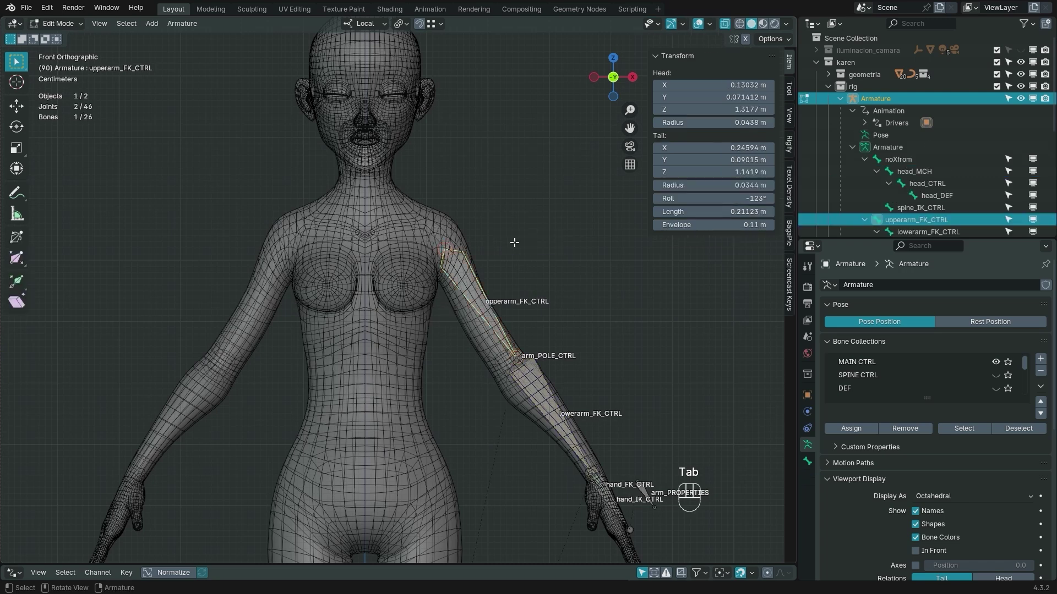
pyautogui.click(444, 246)
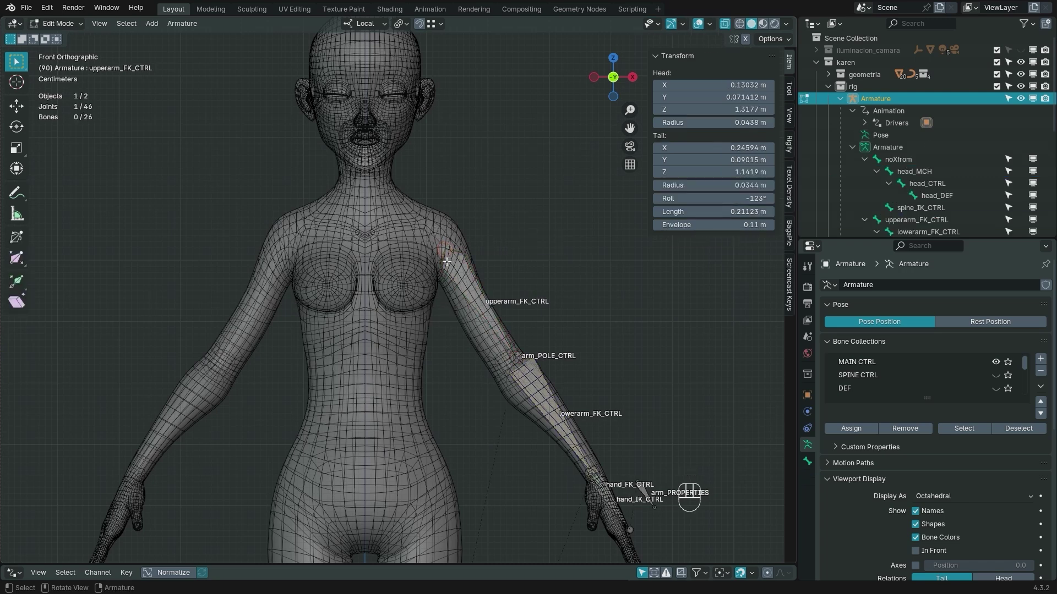
# Set the snap target to Volume and enable snapping.
pyautogui.click(440, 24)
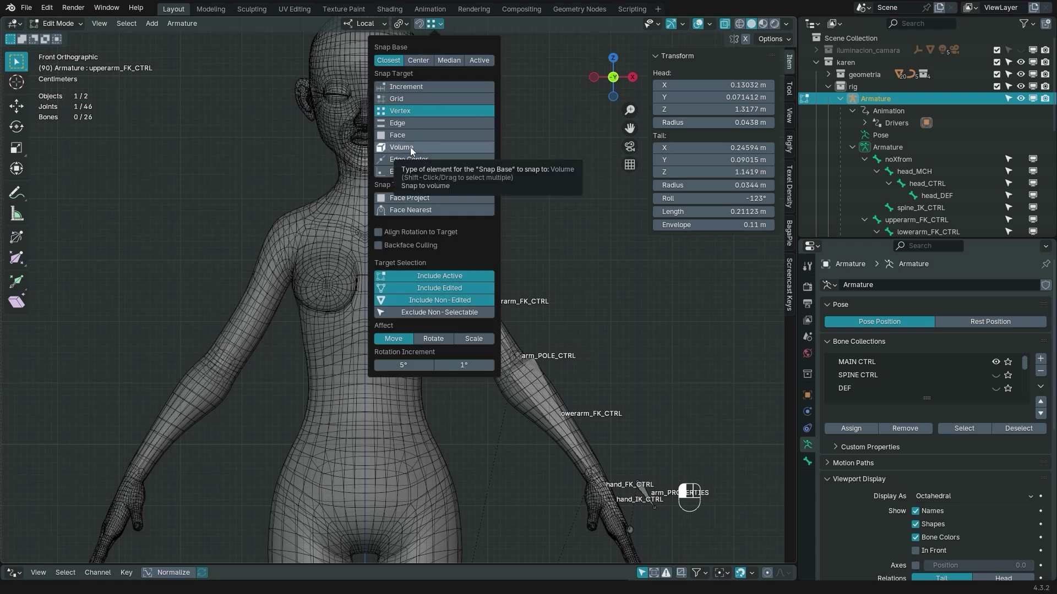
pyautogui.click(411, 147)
pyautogui.click(420, 24)
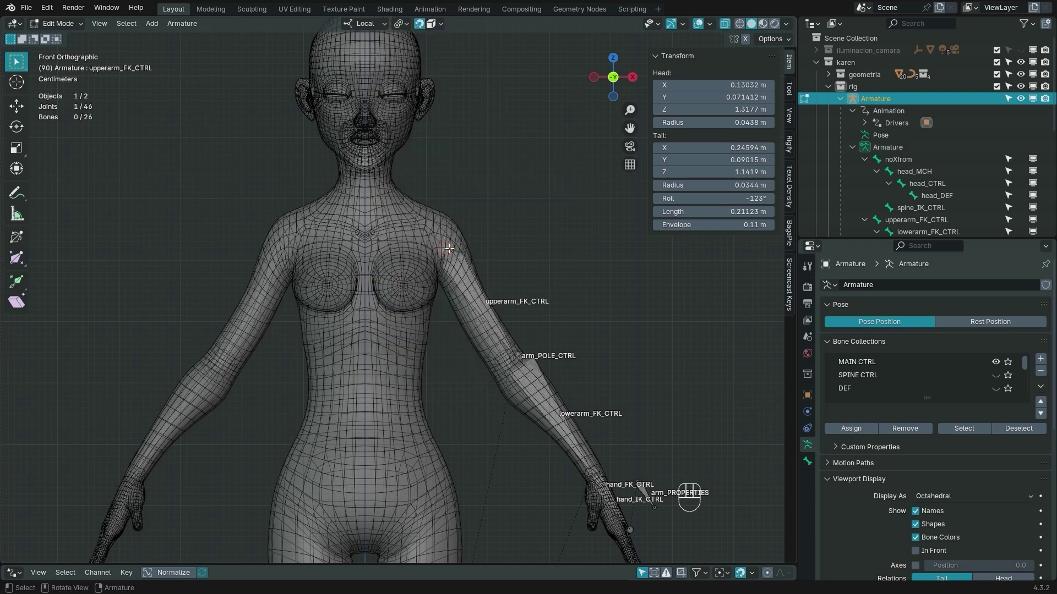
# Extrude a clavicle bone about 0.11 m long from the upper arm's head joint towards the centre of the chest.
pyautogui.press('e')
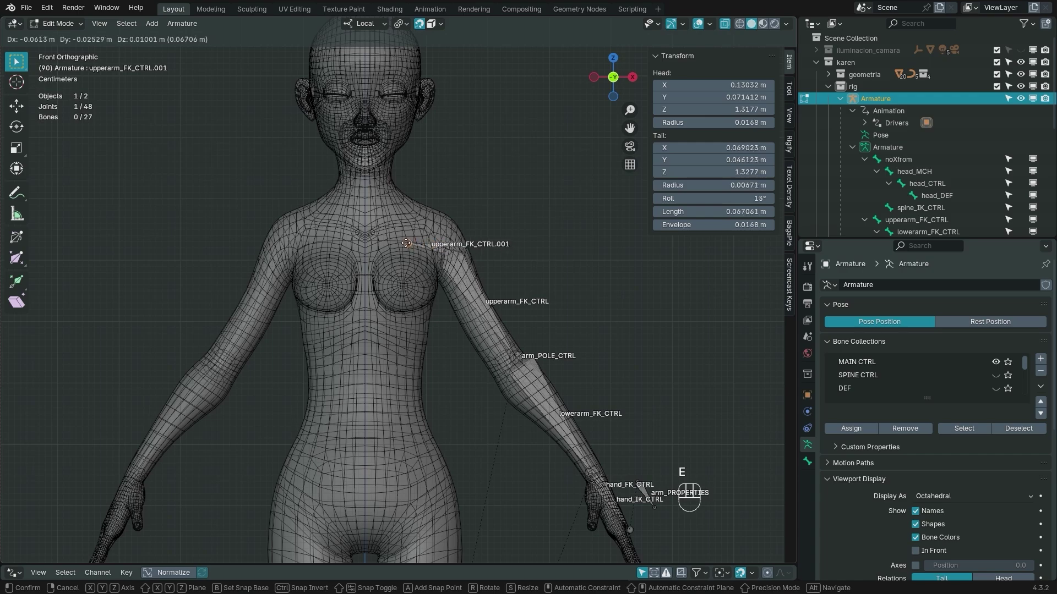
pyautogui.click(378, 248)
pyautogui.moveTo(397, 267); pyautogui.dragTo(417, 303, button='middle')
pyautogui.press('KP_1')
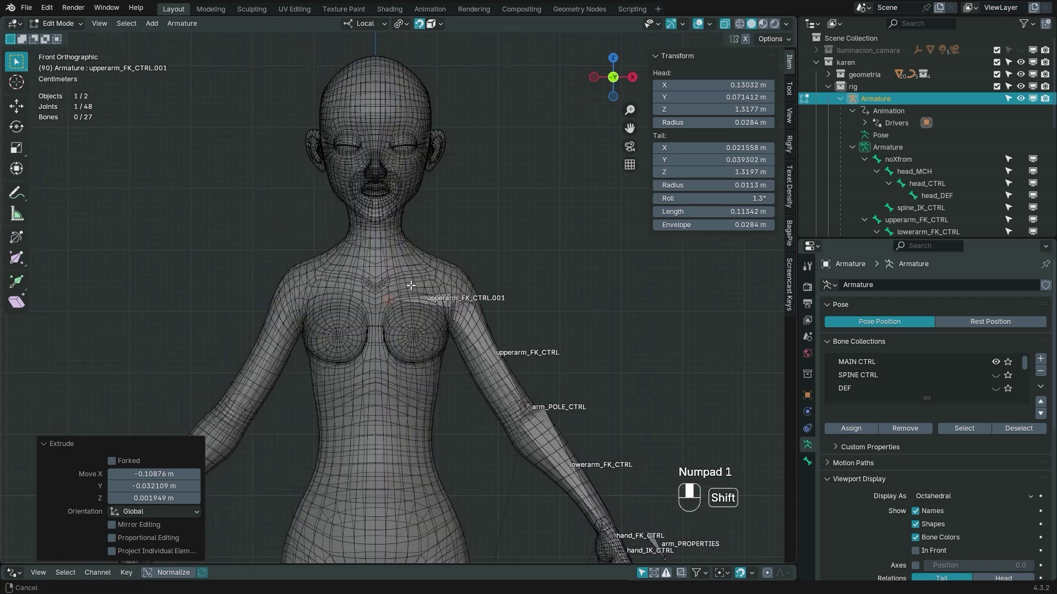
# Hide the geometria collection and try rotating the extruded clavicle bone.
pyautogui.click(1033, 75)
pyautogui.click(368, 217)
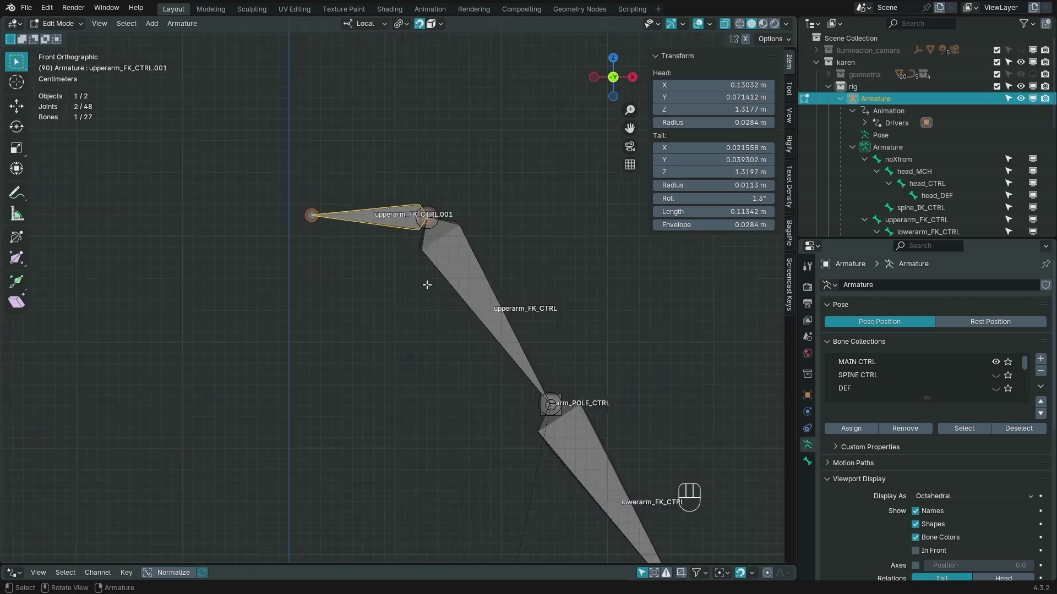
pyautogui.press('r')
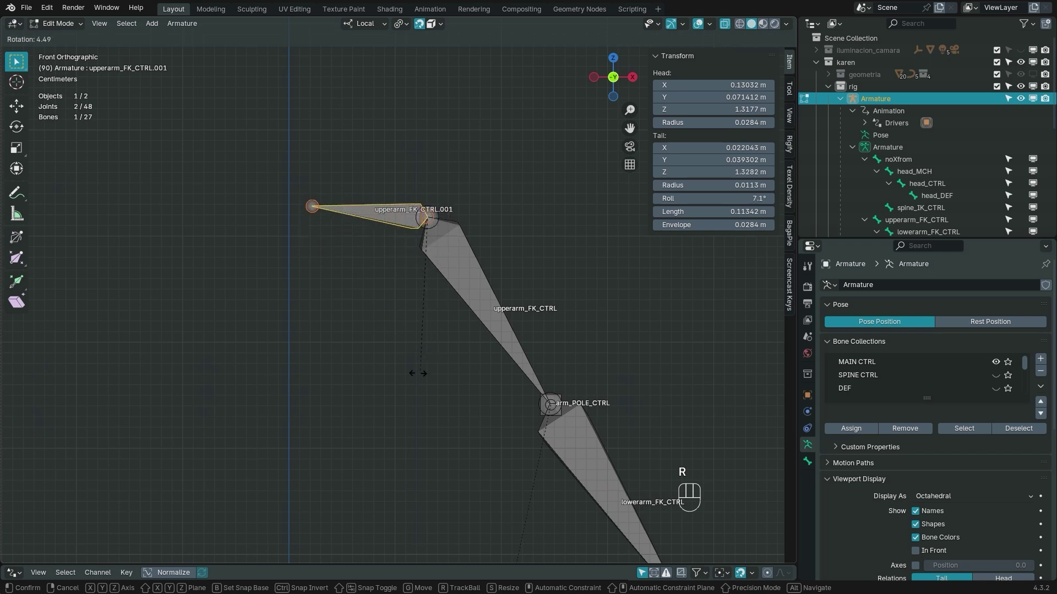
pyautogui.rightClick(403, 369)
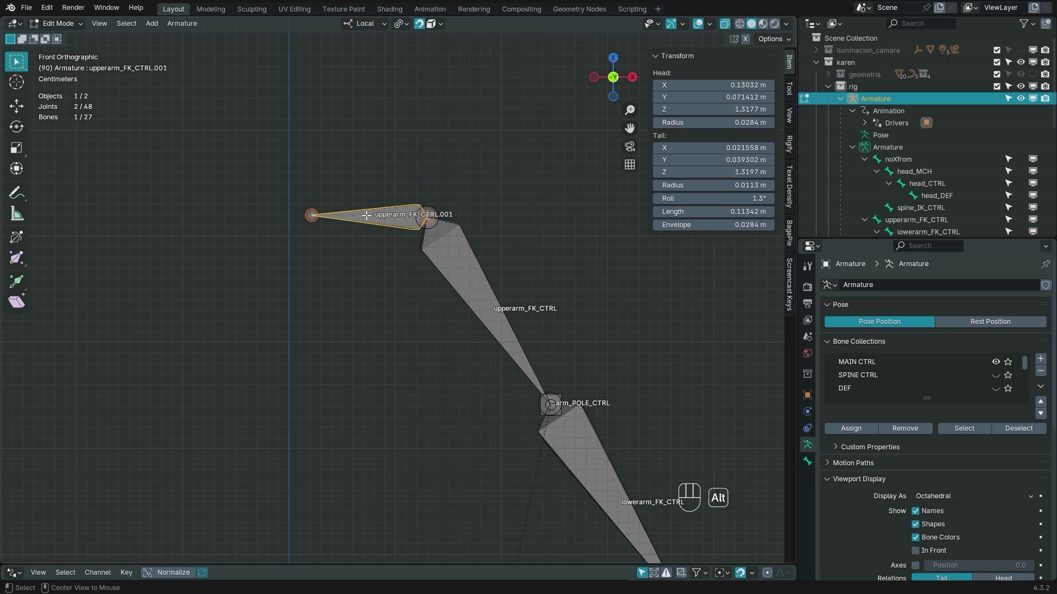
# Reverse the clavicle bone's direction so its head sits at the chest end, and test its rotation.
pyautogui.hotkey('alt', 'f')
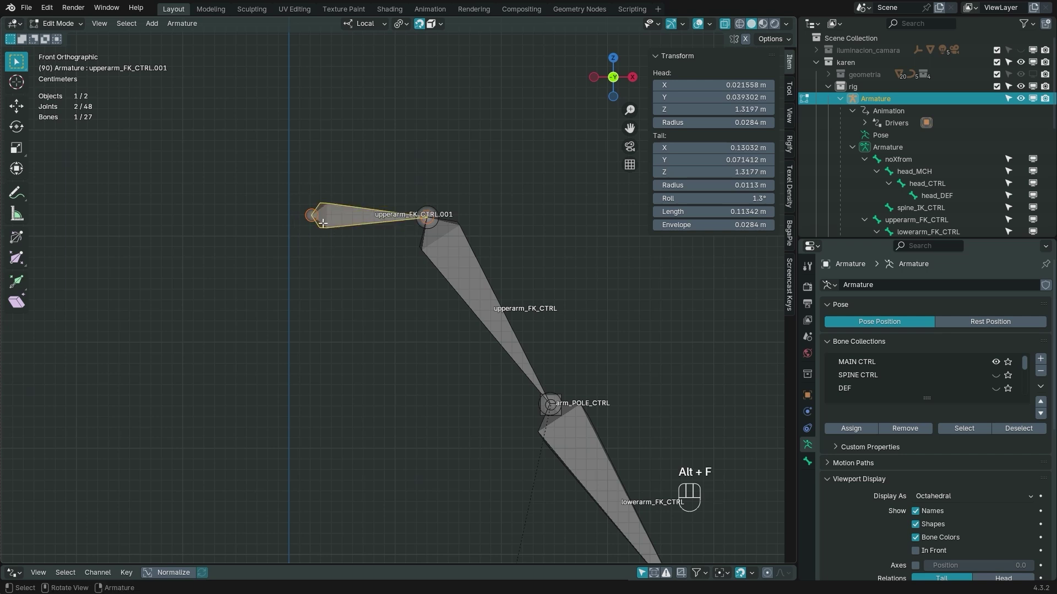
pyautogui.press('r')
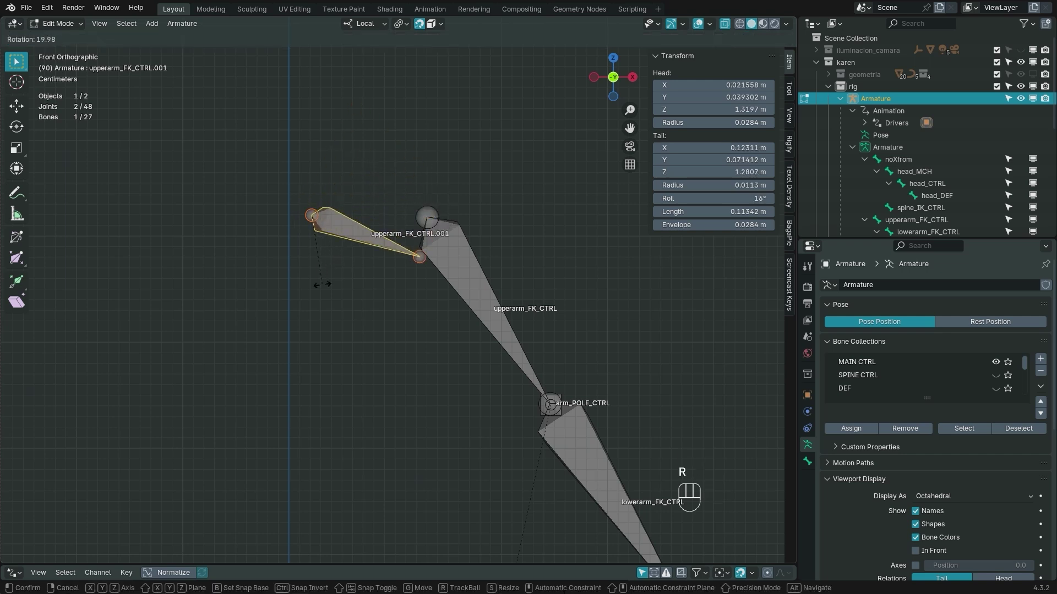
pyautogui.click(301, 223)
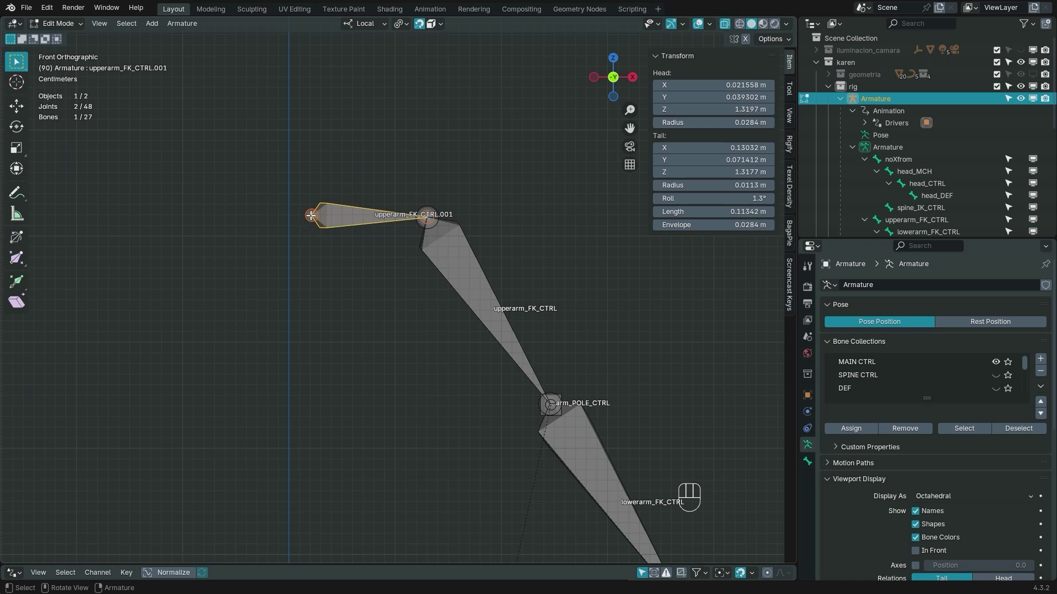
# Rename the extruded clavicle bone to clevicle_CTRL.
pyautogui.keyDown('shift'); pyautogui.moveTo(356, 227); pyautogui.dragTo(358, 299, button='middle'); pyautogui.keyUp('shift')
pyautogui.press('F2')
pyautogui.write('c')
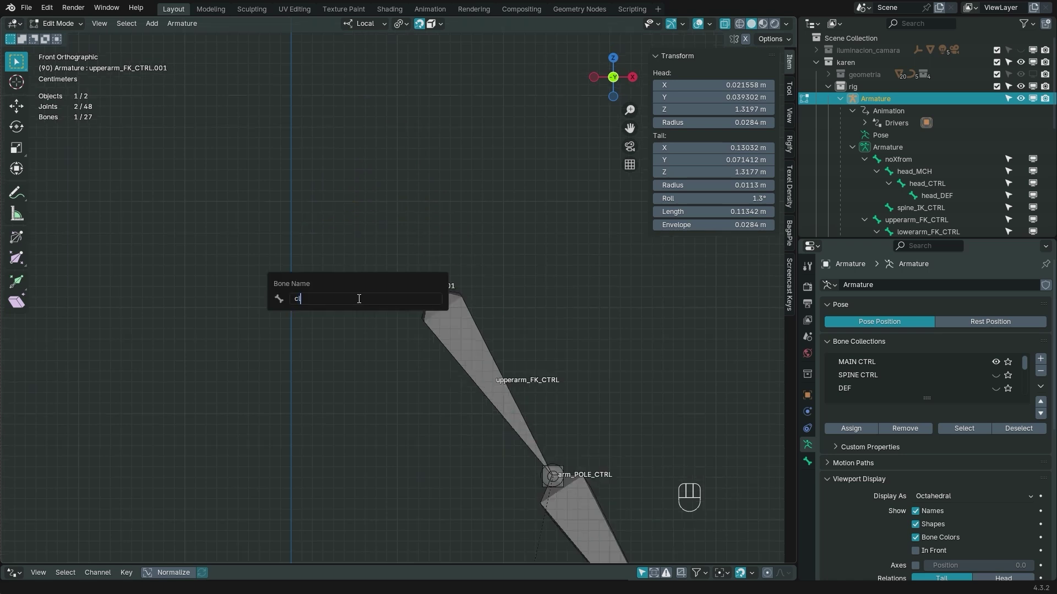
pyautogui.write('levicle_CTRL')
pyautogui.press('Return')
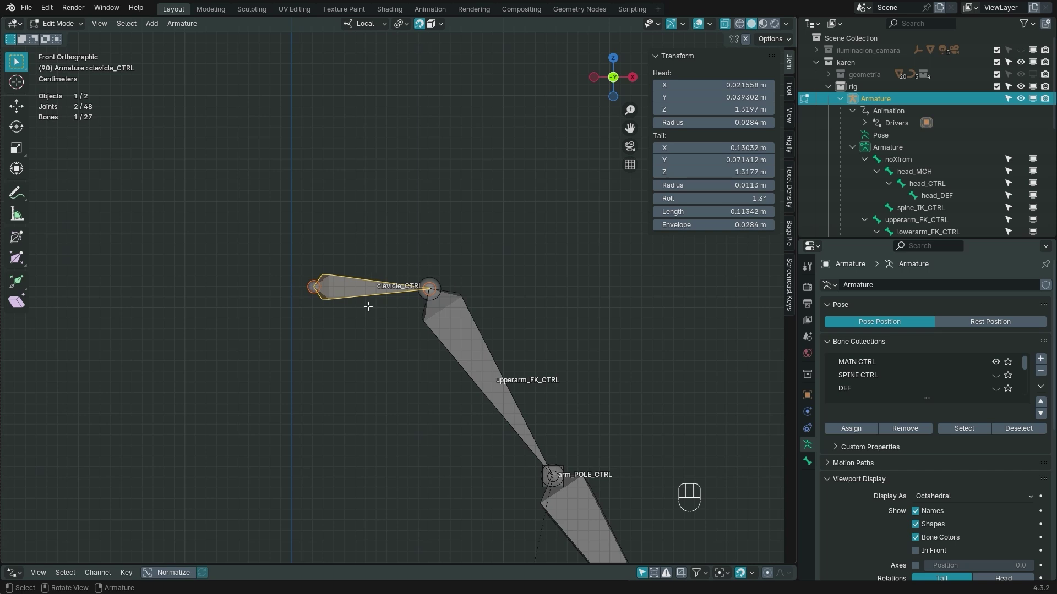
# Duplicate the clevicle_CTRL bone in place and rename the copy clevicle_ROOT.
pyautogui.hotkey('shift', 'd')
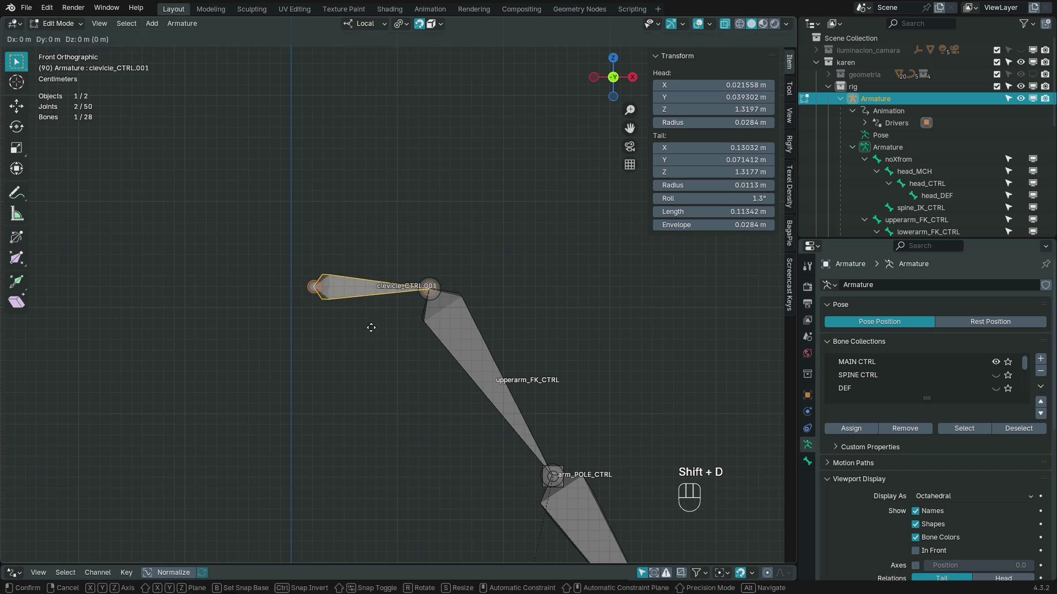
pyautogui.rightClick(369, 221)
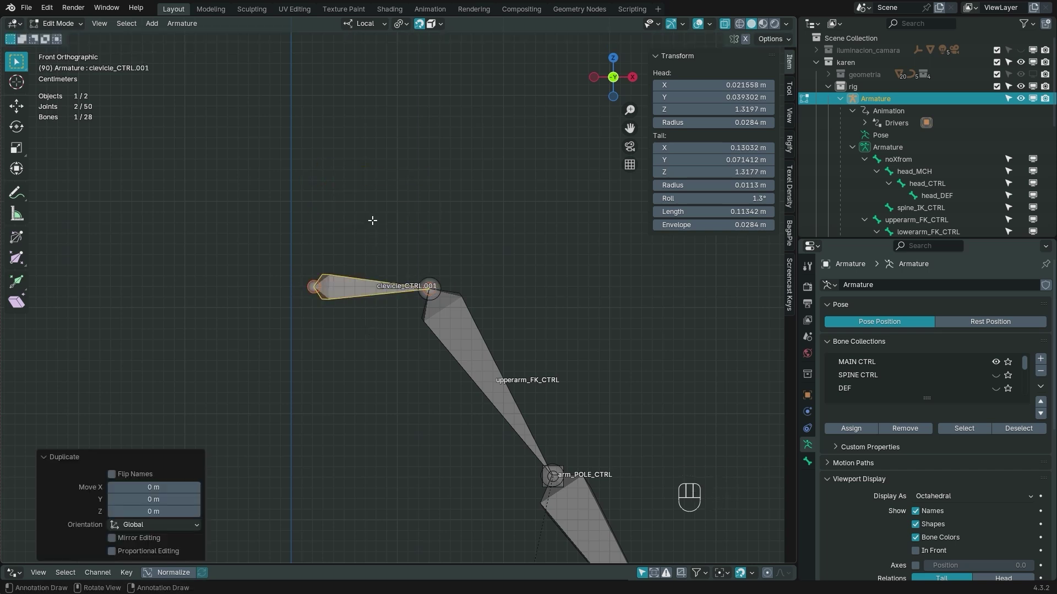
pyautogui.press('F2')
pyautogui.click(394, 220)
pyautogui.press('BackSpace')
pyautogui.press('BackSpace')
pyautogui.press('BackSpace')
pyautogui.press('BackSpace')
pyautogui.press('BackSpace')
pyautogui.press('BackSpace')
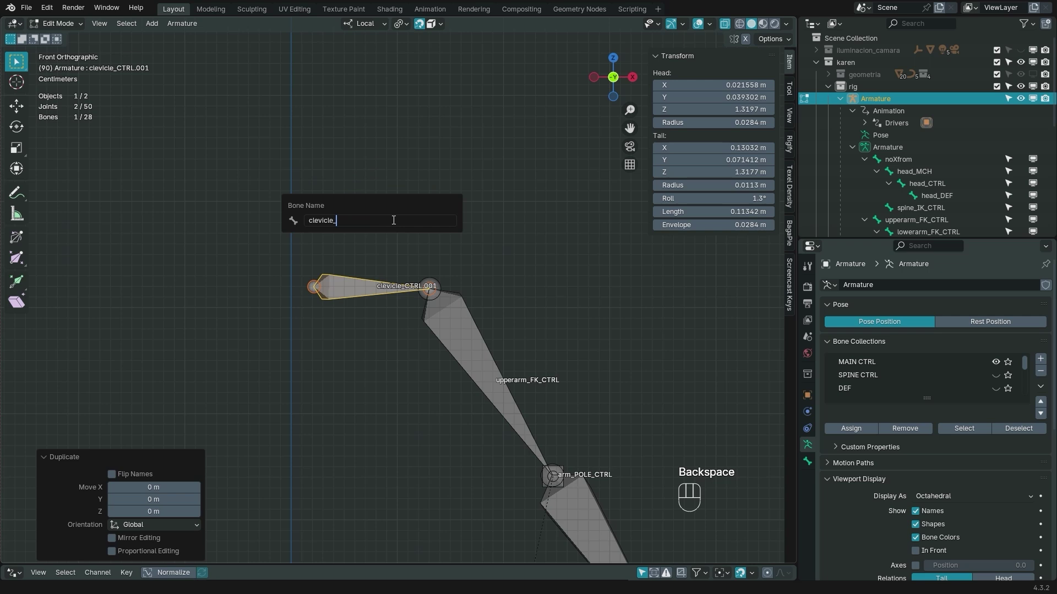
pyautogui.write('ROOT')
pyautogui.press('Return')
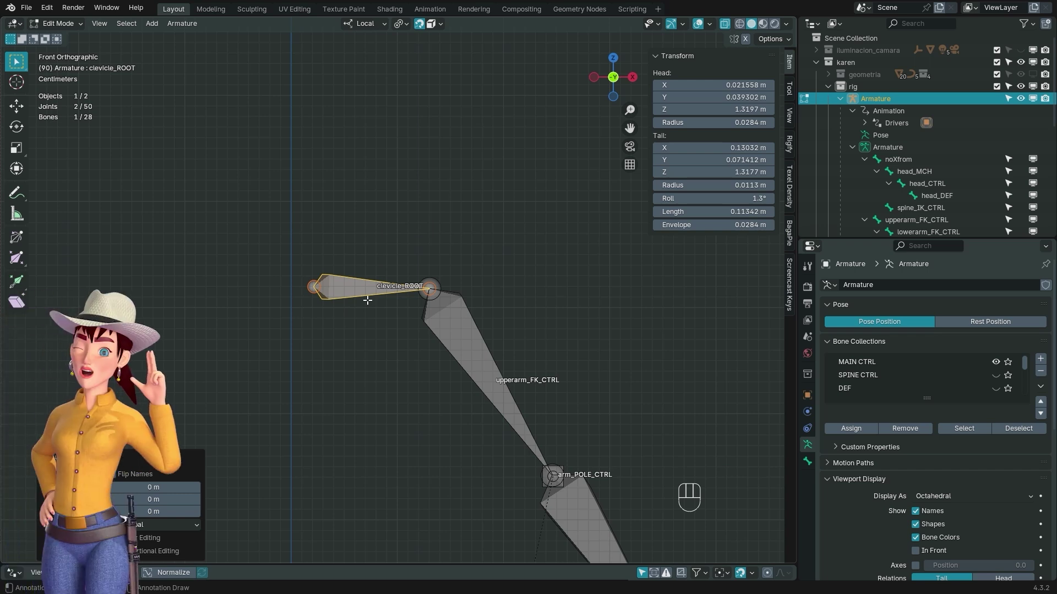
# Parent the clevicle_CTRL bone to the clevicle_ROOT bone.
pyautogui.scroll(1, 336, 313)
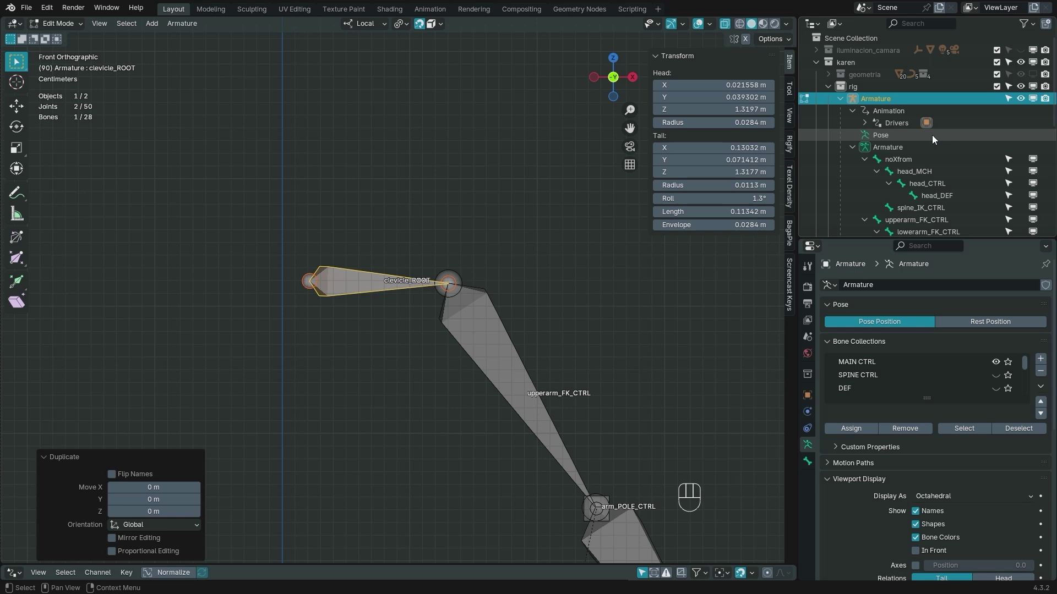
pyautogui.press('KP_Decimal')
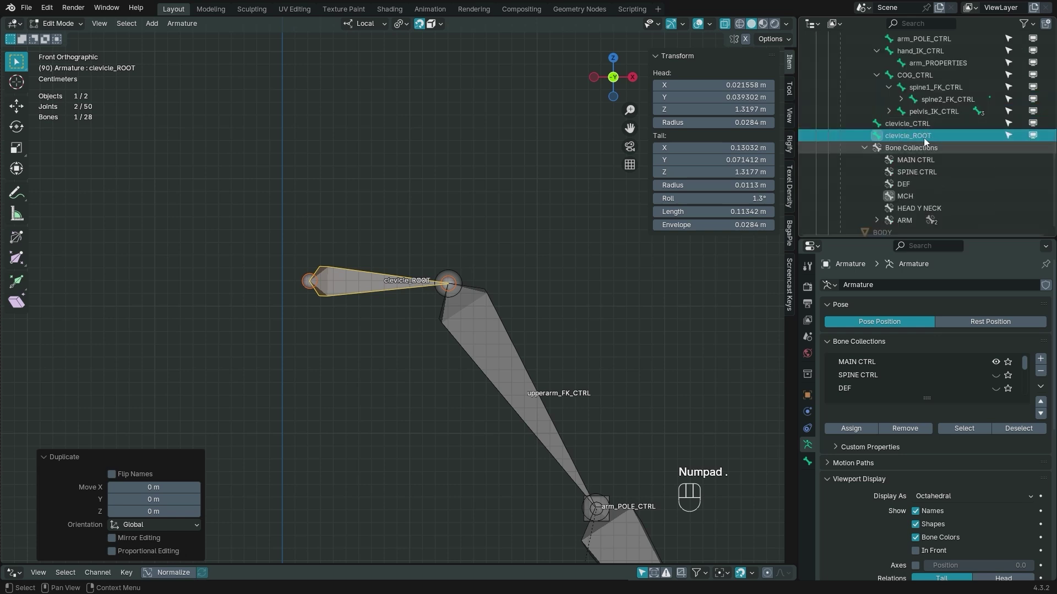
pyautogui.hotkey('ctrl', 'z')
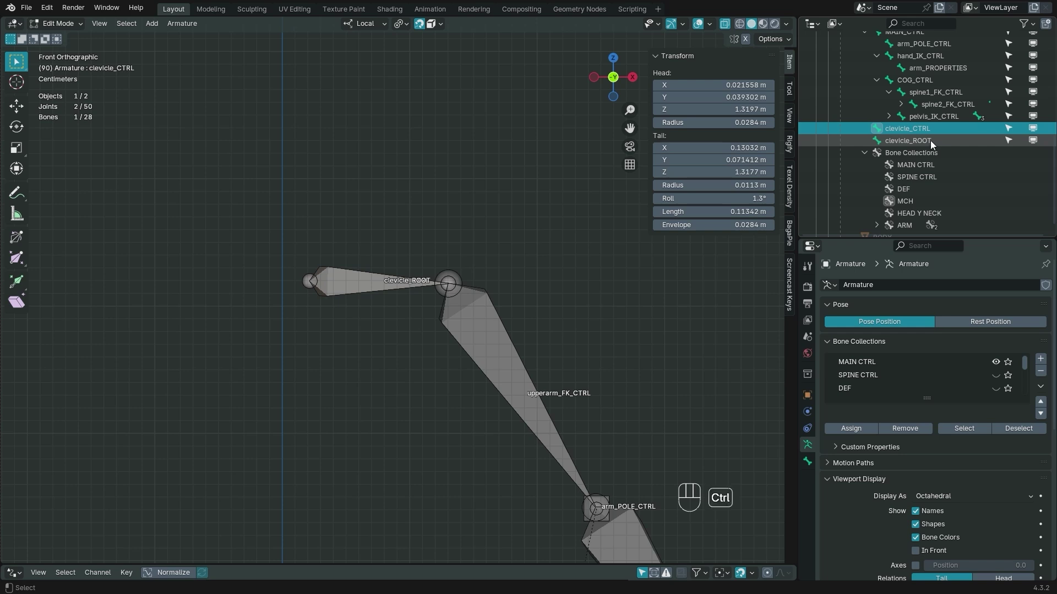
pyautogui.keyDown('ctrl'); pyautogui.click(930, 141); pyautogui.keyUp('ctrl')
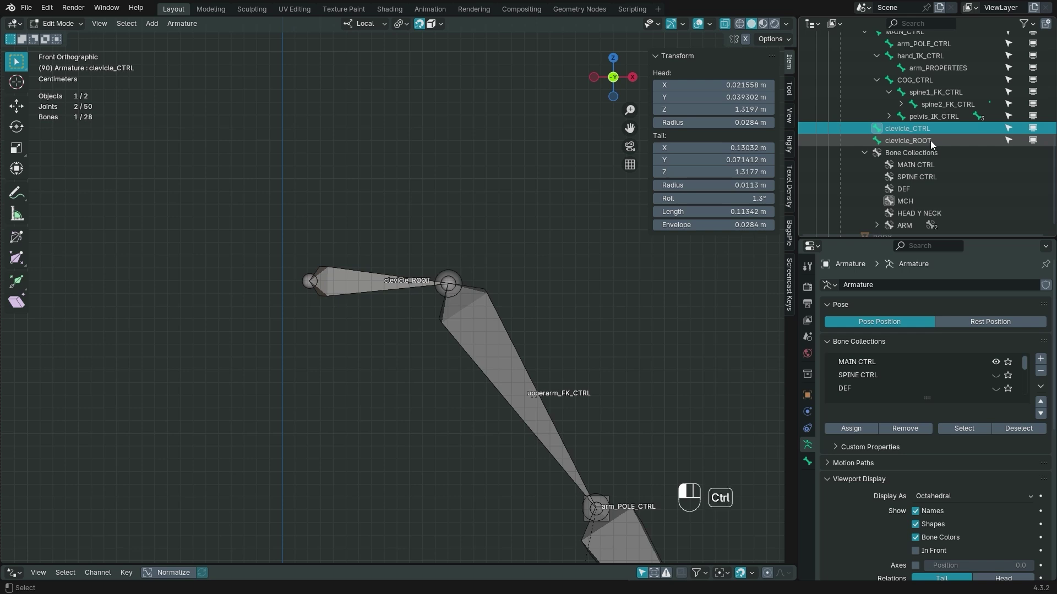
pyautogui.hotkey('ctrl', 'p')
pyautogui.click(526, 214)
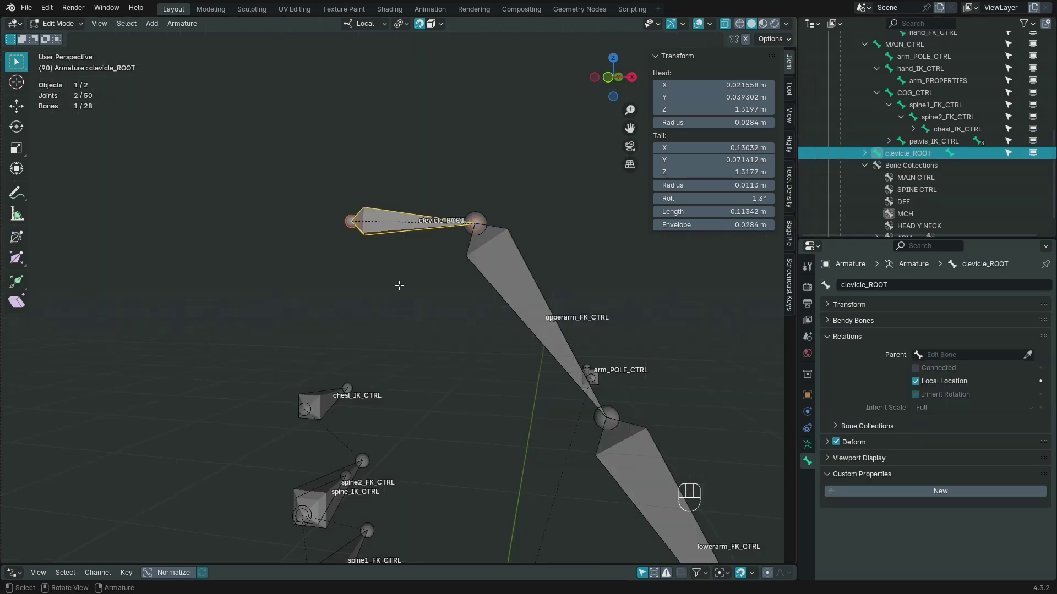
# Parent clevicle_ROOT to the chest_IK_CTRL bone with Keep Offset and reselect clevicle_ROOT in the front view.
pyautogui.moveTo(406, 241); pyautogui.dragTo(389, 281, button='middle')
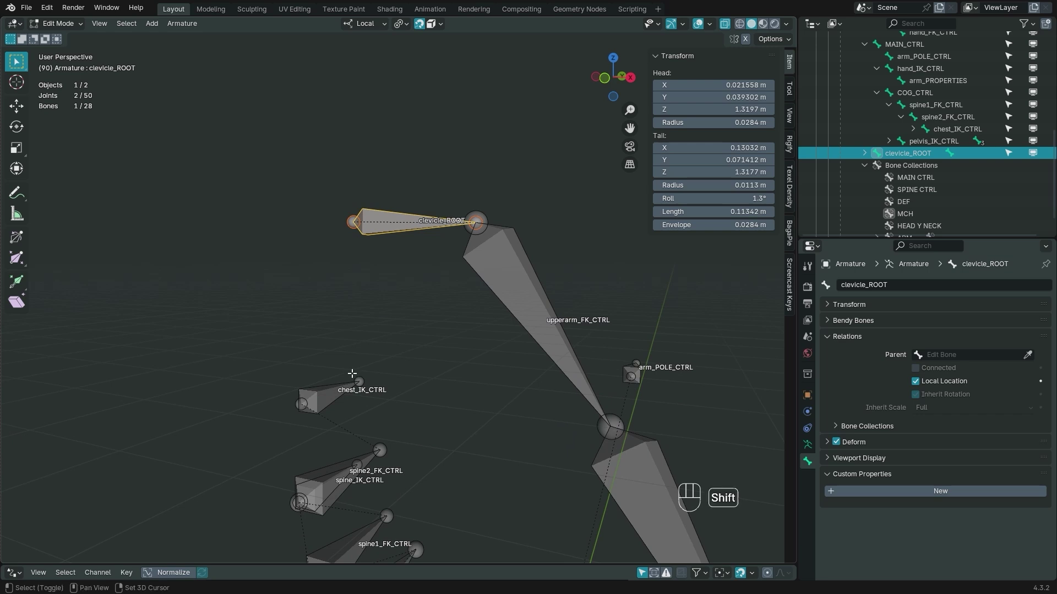
pyautogui.keyDown('shift'); pyautogui.click(338, 390); pyautogui.keyUp('shift')
pyautogui.hotkey('ctrl', 'p')
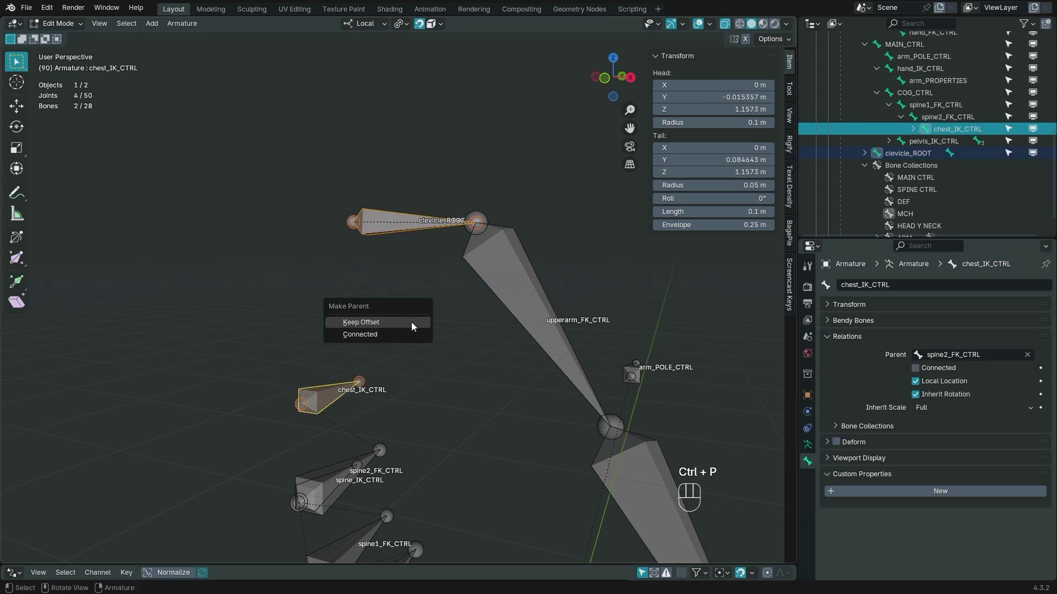
pyautogui.click(411, 322)
pyautogui.click(432, 226)
pyautogui.press('KP_1')
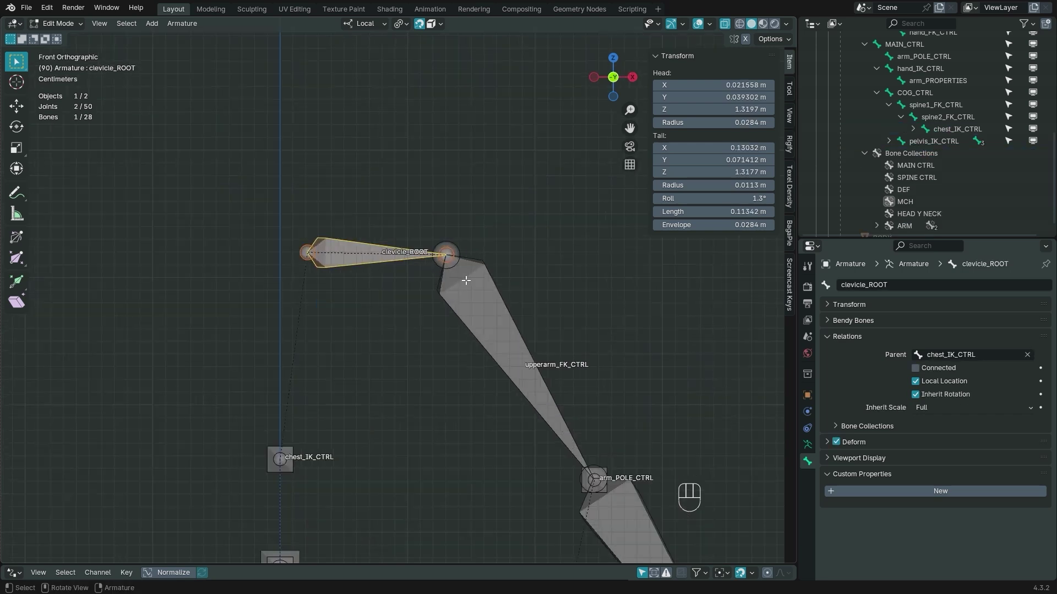
# Duplicate the upperarm_FK_CTRL bone in place and scale the copy down to about 0.406 of its size.
pyautogui.scroll(2, 465, 284)
pyautogui.scroll(-1, 459, 258)
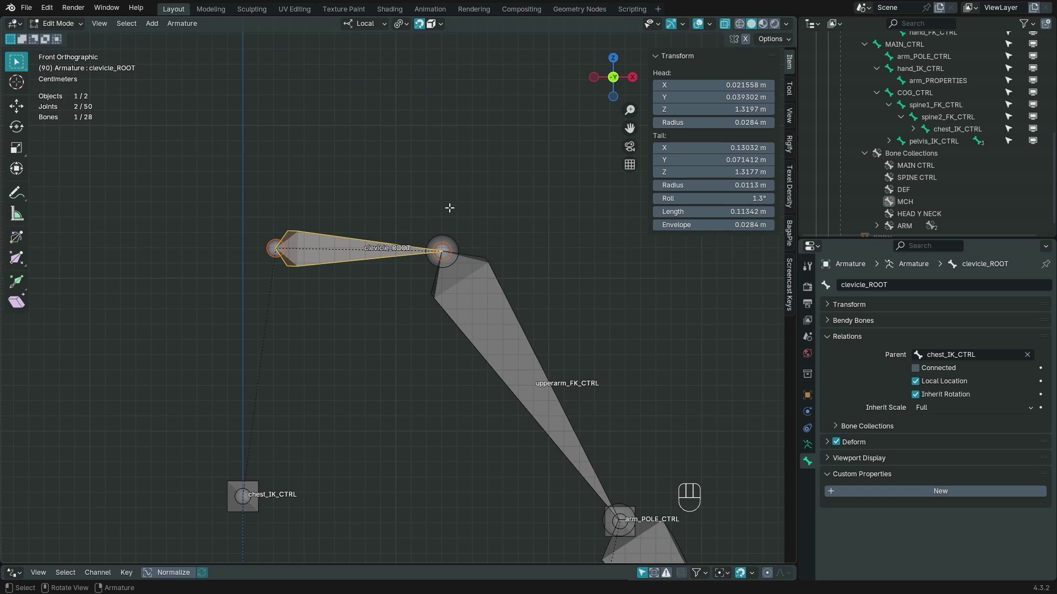
pyautogui.scroll(-1, 460, 268)
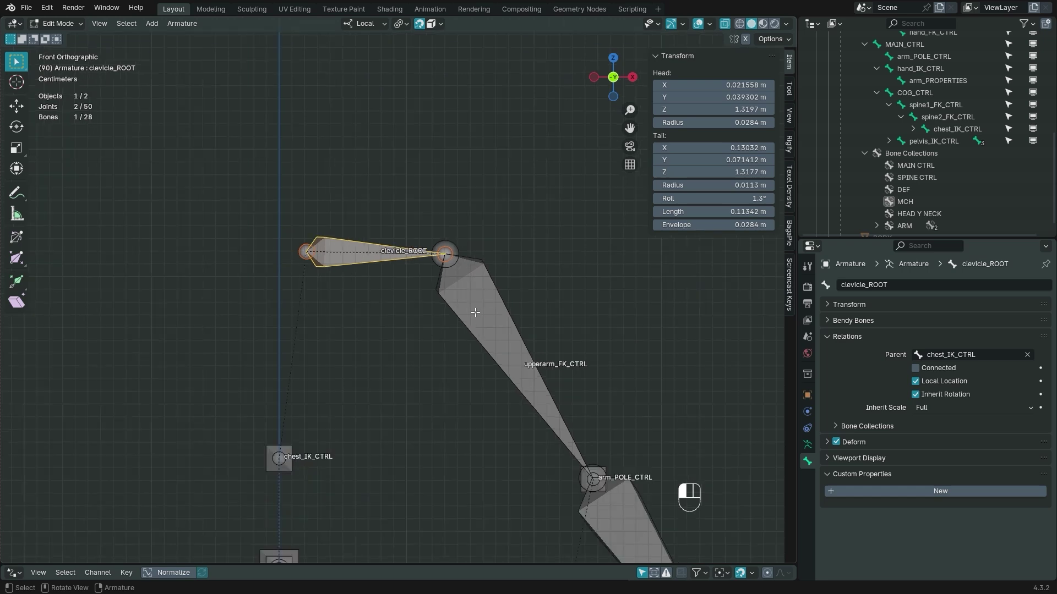
pyautogui.click(476, 312)
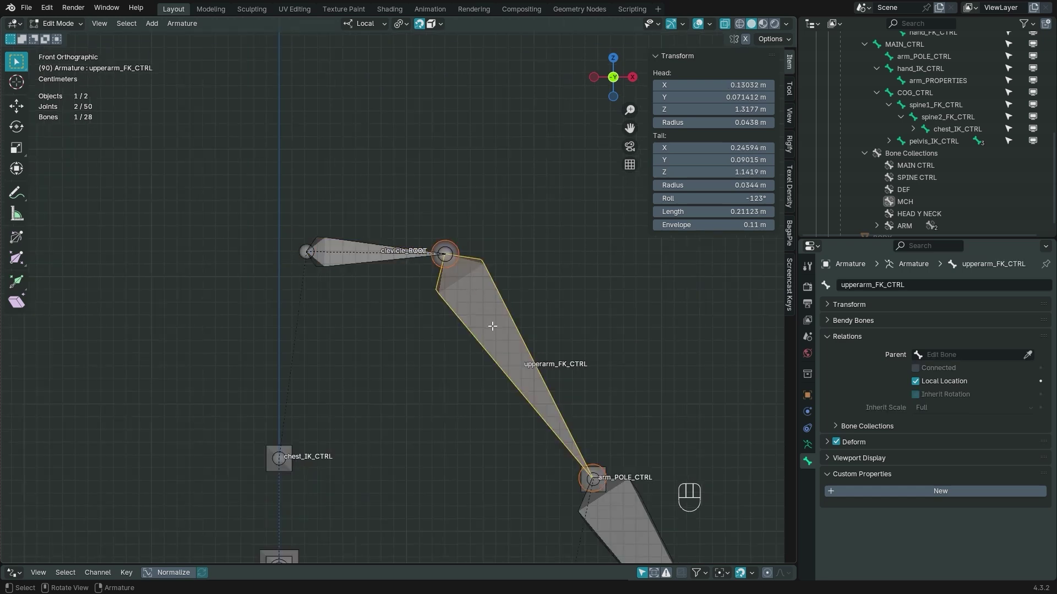
pyautogui.hotkey('shift', 'd')
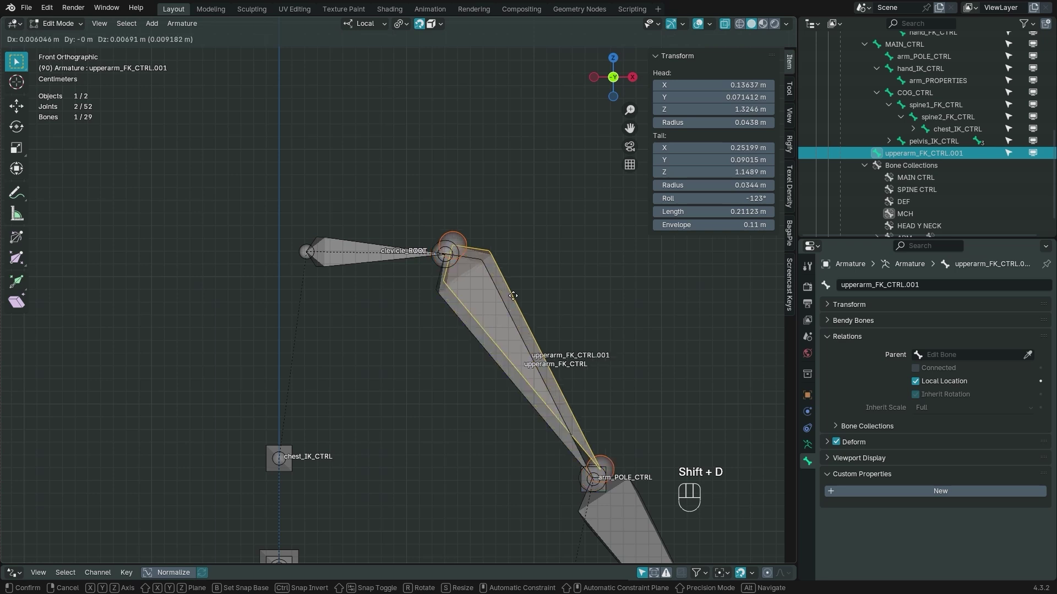
pyautogui.rightClick(595, 404)
pyautogui.press('s')
pyautogui.click(503, 294)
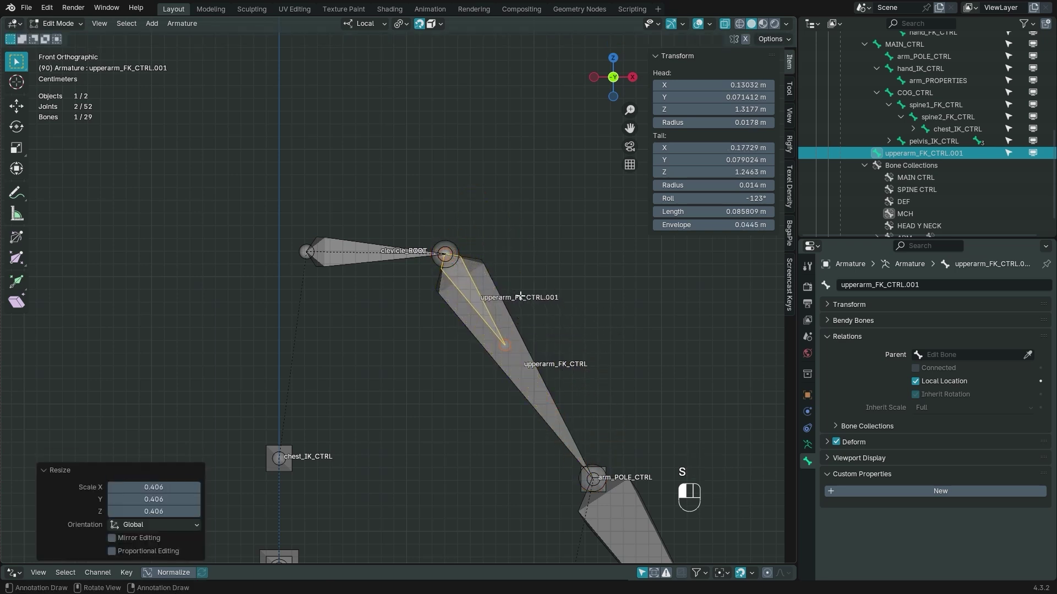
# Rename the scaled-down upper arm copy shoulder_CTRL.
pyautogui.press('F2')
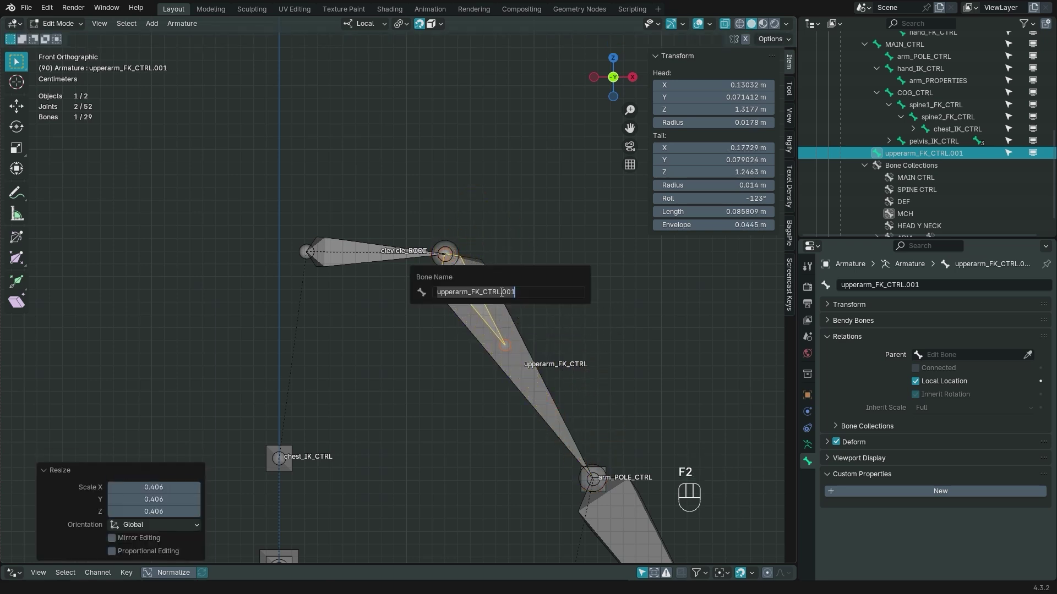
pyautogui.write('shoulder_CTRL')
pyautogui.press('Return')
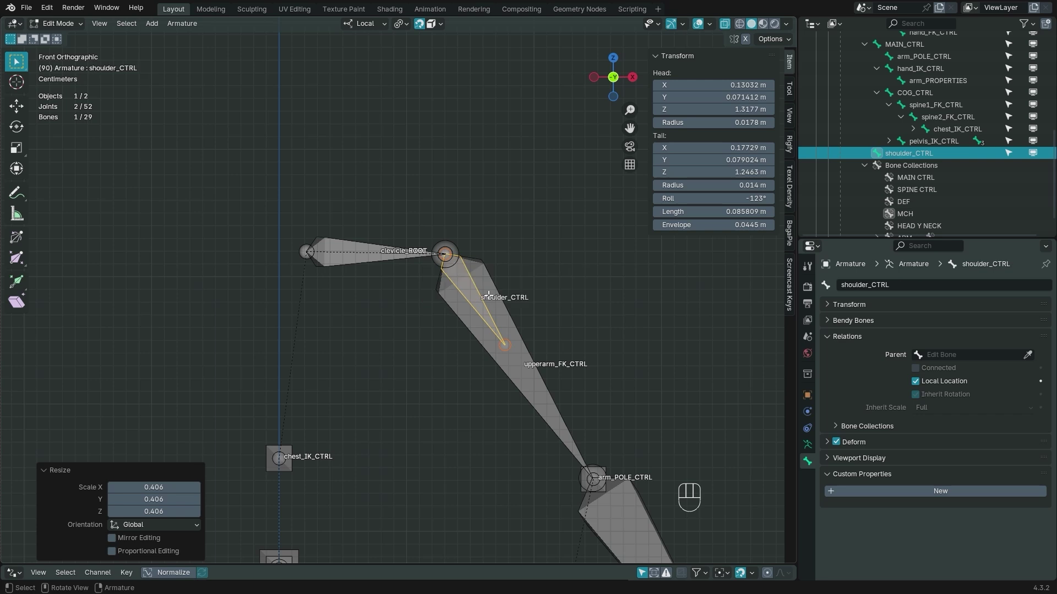
# Duplicate the shoulder_CTRL bone in place and scale the copy down to about 0.473 of its size.
pyautogui.hotkey('shift', 'd')
pyautogui.rightClick(490, 315)
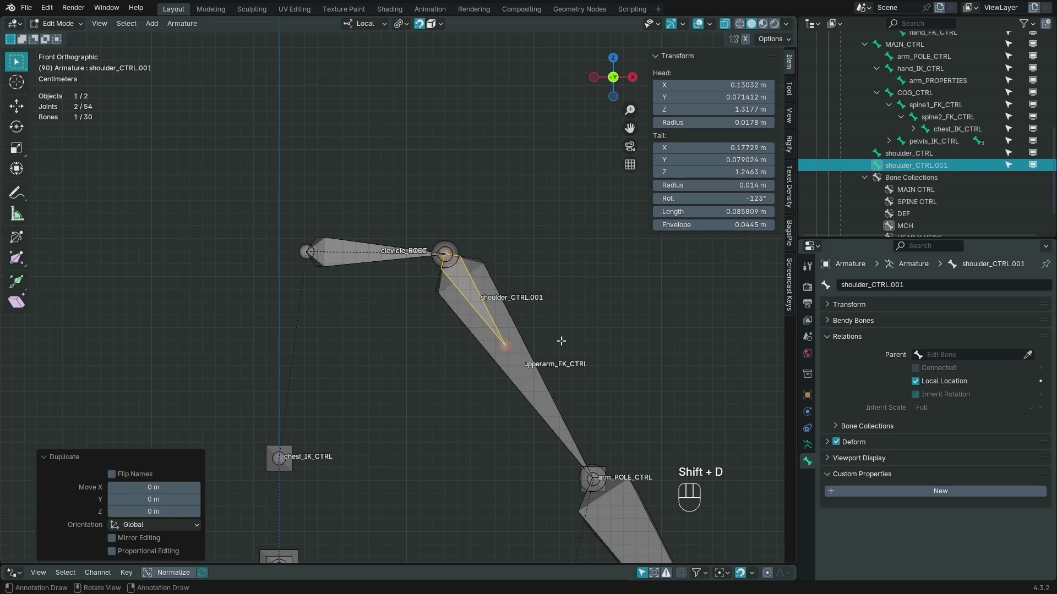
pyautogui.press('s')
pyautogui.click(506, 315)
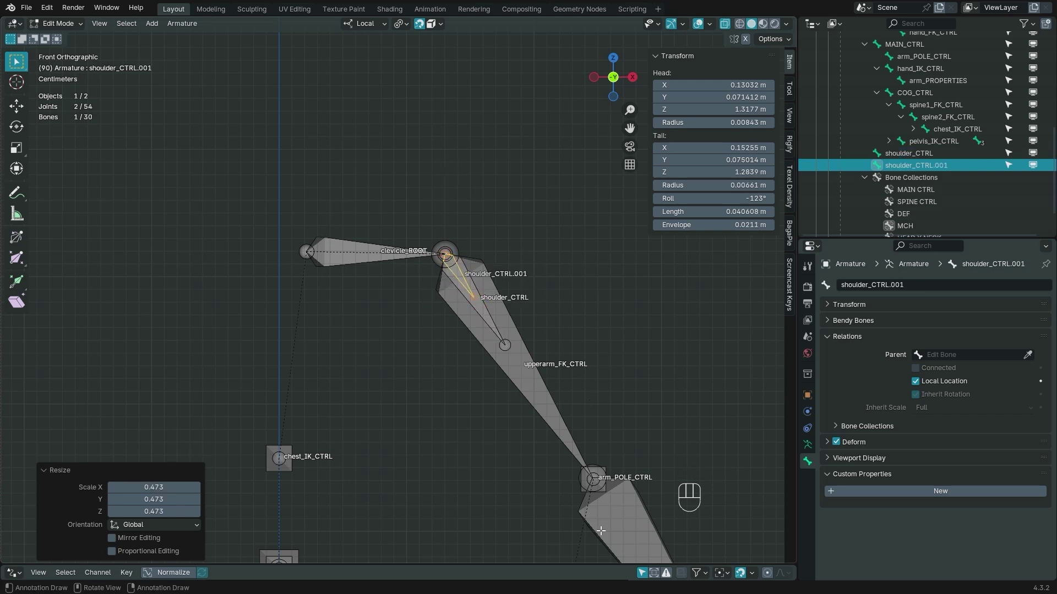
# Rename the smaller shoulder copy arm_ROOT.
pyautogui.press('F2')
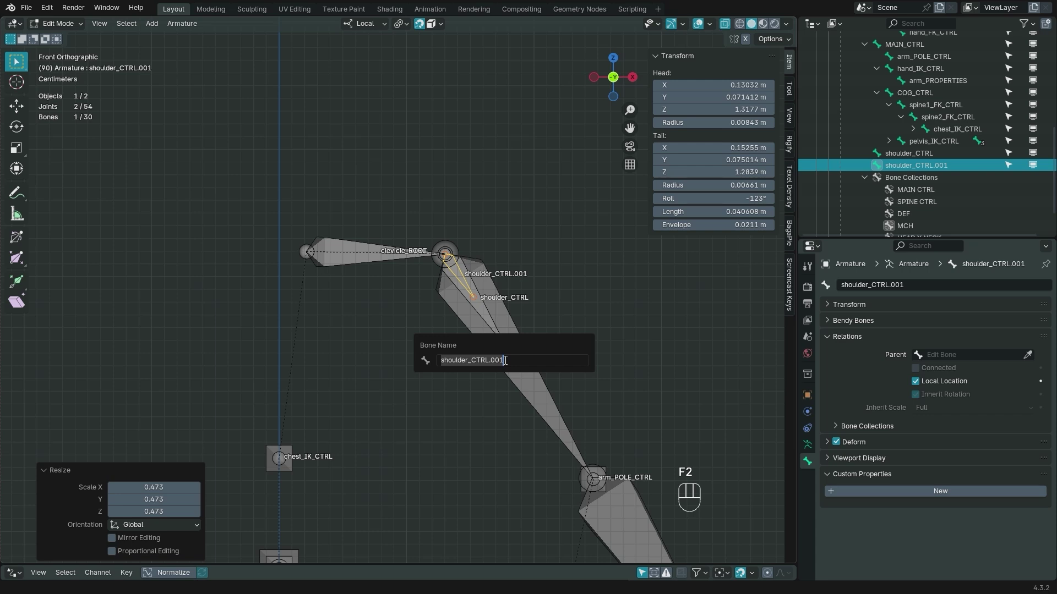
pyautogui.write('arm_ROOT')
pyautogui.press('Return')
# Parent the upperarm_FK_CTRL bone to arm_ROOT with Keep Offset and check the bone hierarchy under arm_ROOT.
pyautogui.scroll(-1, 485, 380)
pyautogui.keyDown('shift'); pyautogui.moveTo(481, 383); pyautogui.dragTo(463, 290, button='middle'); pyautogui.keyUp('shift')
pyautogui.scroll(2, 449, 295)
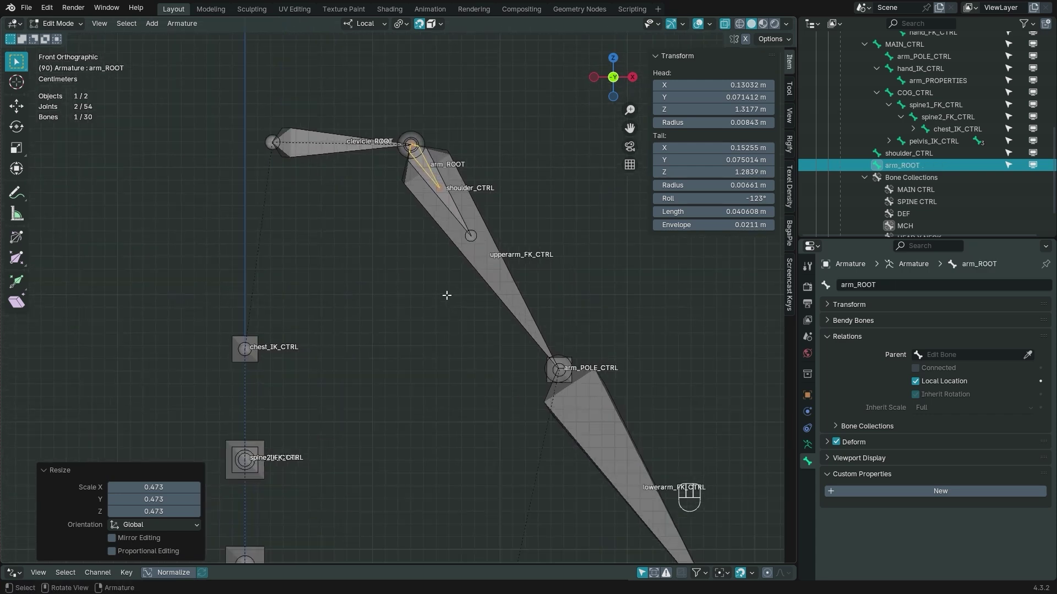
pyautogui.click(515, 271)
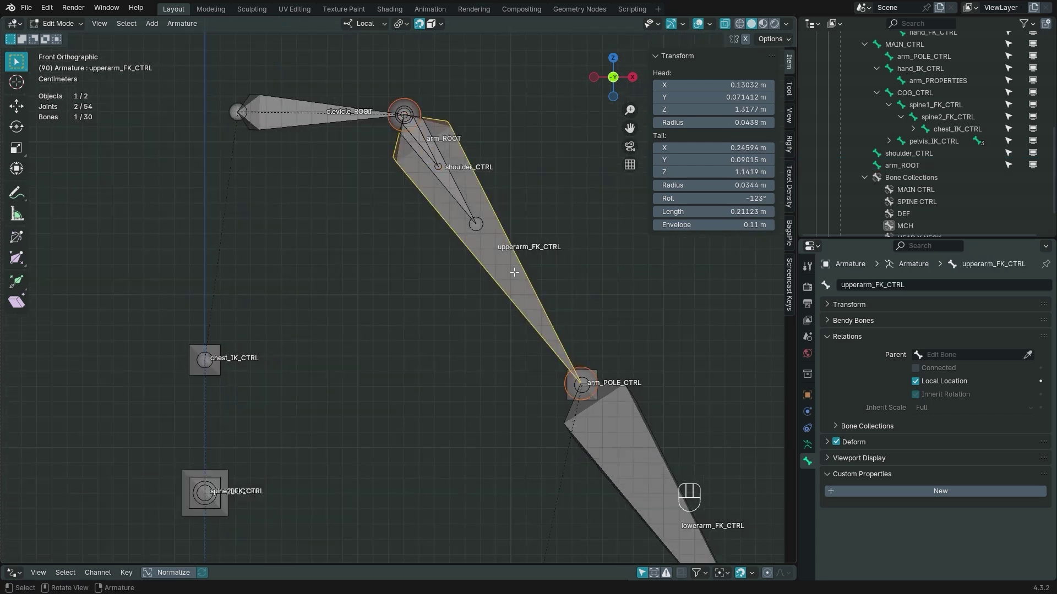
pyautogui.keyDown('ctrl'); pyautogui.click(931, 164); pyautogui.keyUp('ctrl')
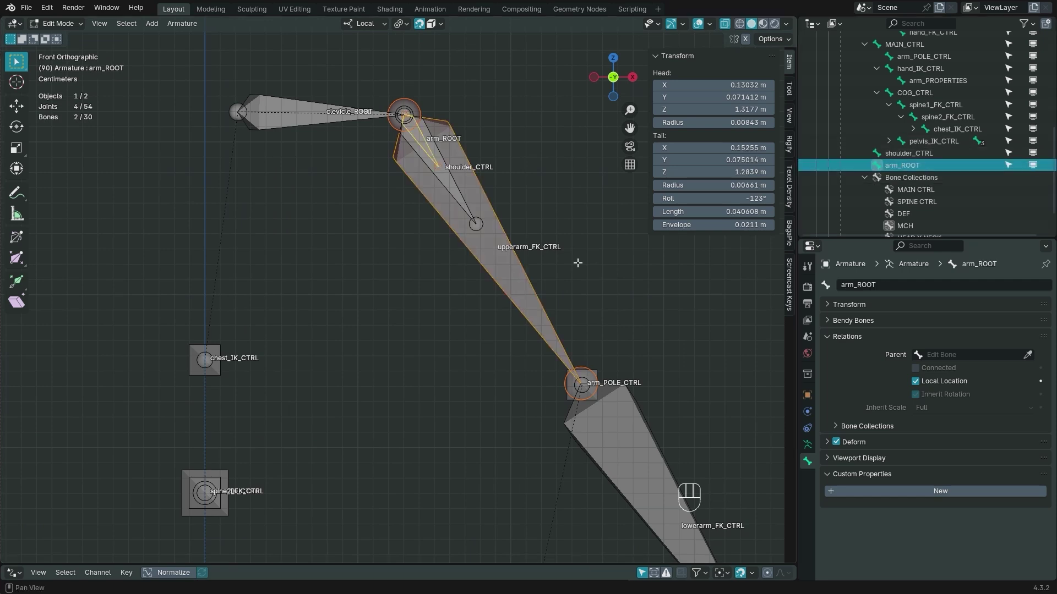
pyautogui.hotkey('ctrl', 'p')
pyautogui.click(514, 220)
pyautogui.scroll(-3, 865, 131)
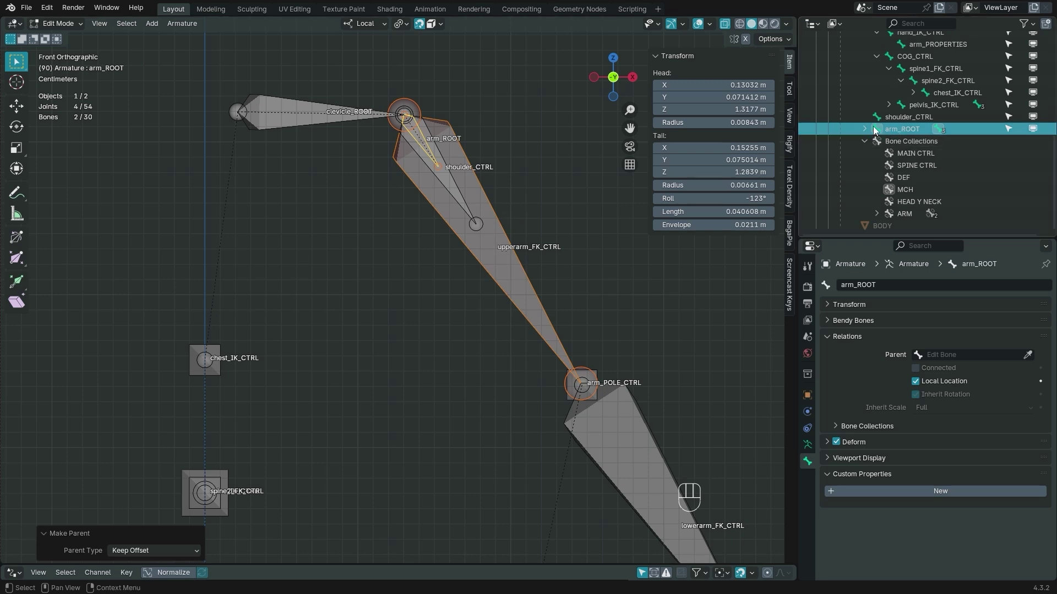
pyautogui.click(865, 129)
pyautogui.click(876, 141)
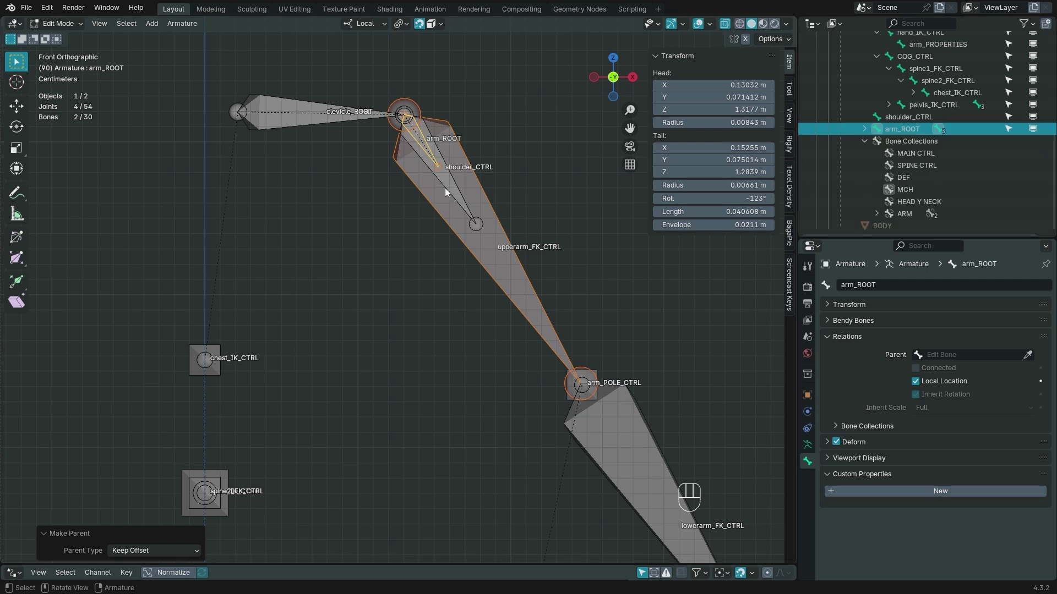
# Parent the arm_ROOT bone to shoulder_CTRL with Keep Offset.
pyautogui.click(864, 129)
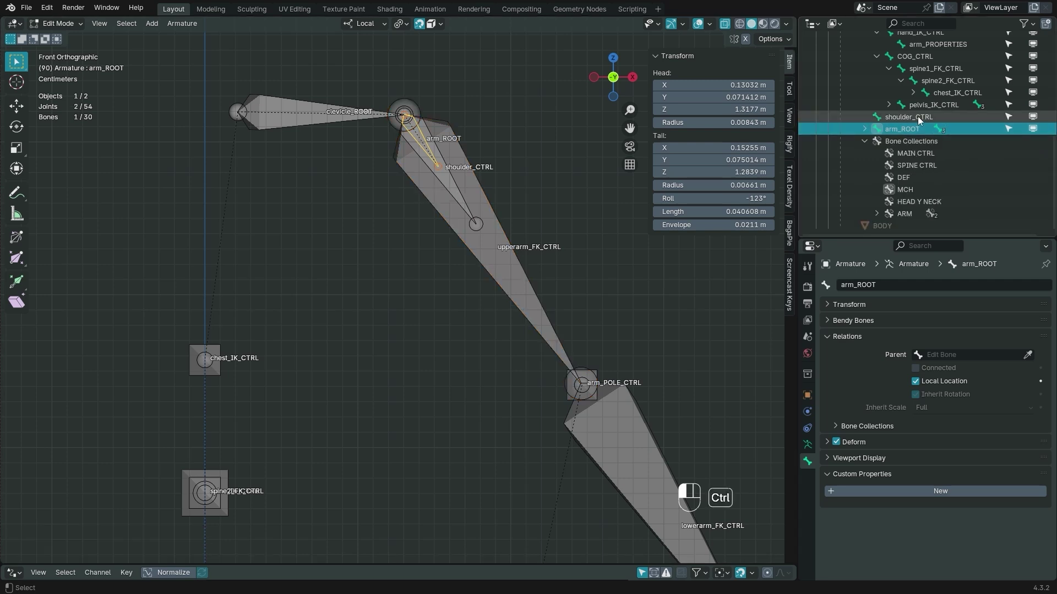
pyautogui.keyDown('ctrl'); pyautogui.click(917, 116); pyautogui.keyUp('ctrl')
pyautogui.hotkey('ctrl', 'p')
pyautogui.click(553, 159)
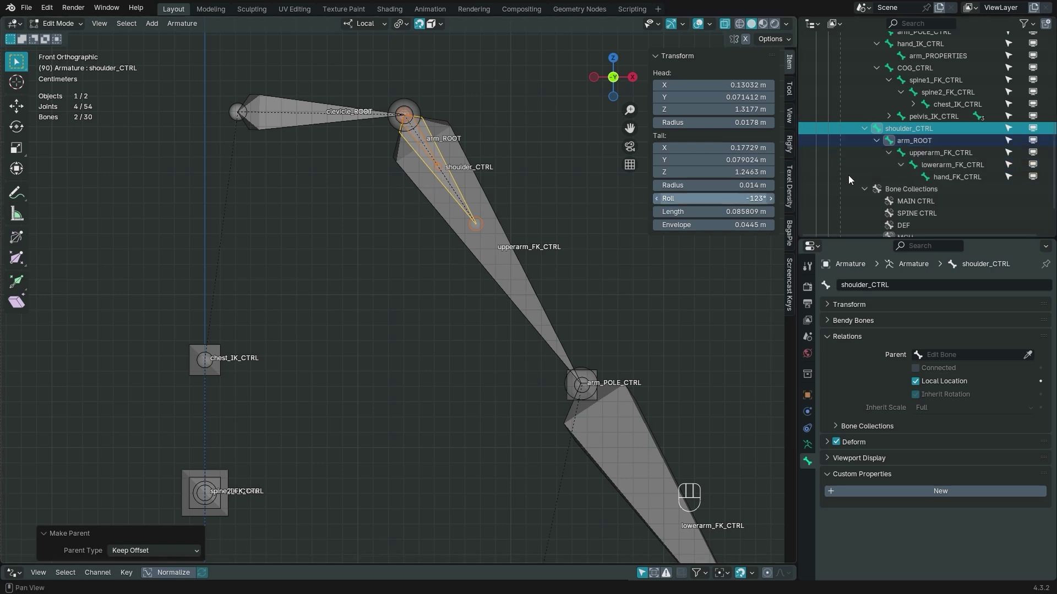
# Parent the shoulder_CTRL bone to chest_IK_CTRL with Keep Offset.
pyautogui.click(911, 128)
pyautogui.moveTo(581, 264); pyautogui.dragTo(464, 295, button='middle')
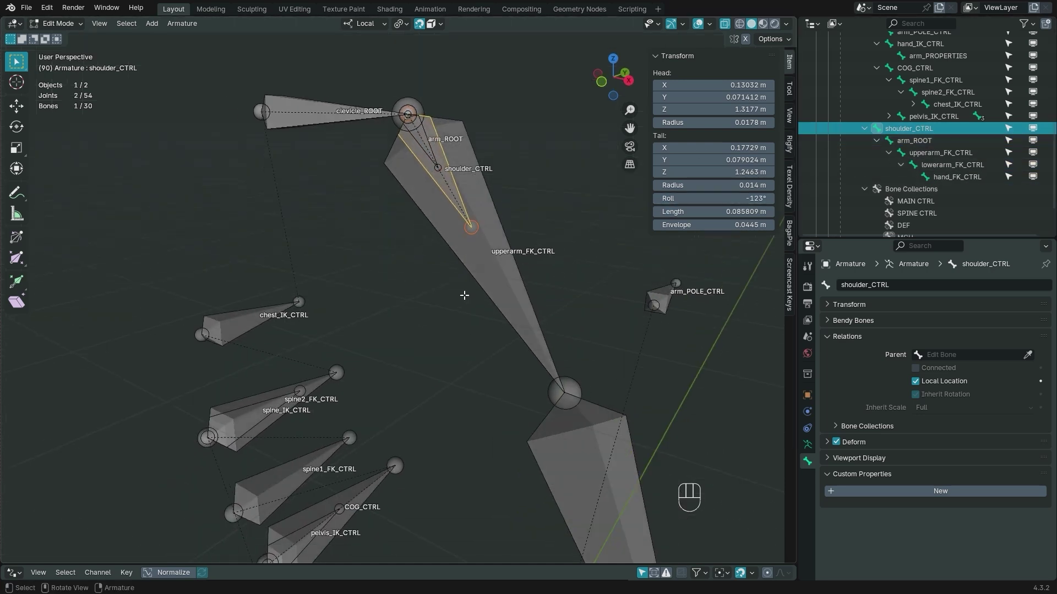
pyautogui.keyDown('ctrl'); pyautogui.click(957, 104); pyautogui.keyUp('ctrl')
pyautogui.hotkey('ctrl', 'p')
pyautogui.click(403, 289)
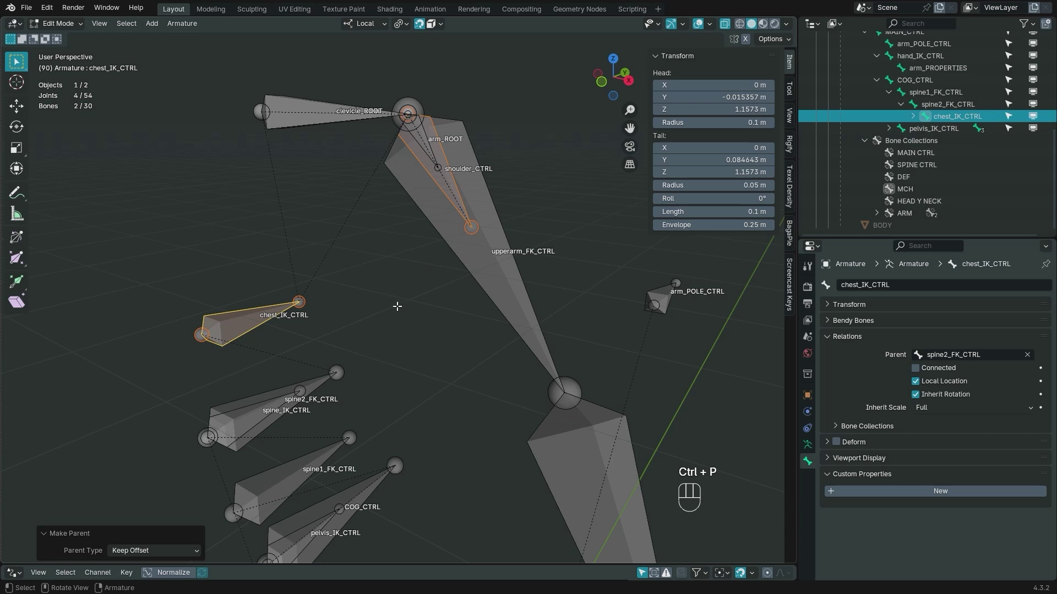
# Switch the armature to Pose Mode.
pyautogui.press('KP_1')
pyautogui.moveTo(402, 311); pyautogui.dragTo(349, 300, button='middle')
pyautogui.press('Tab')
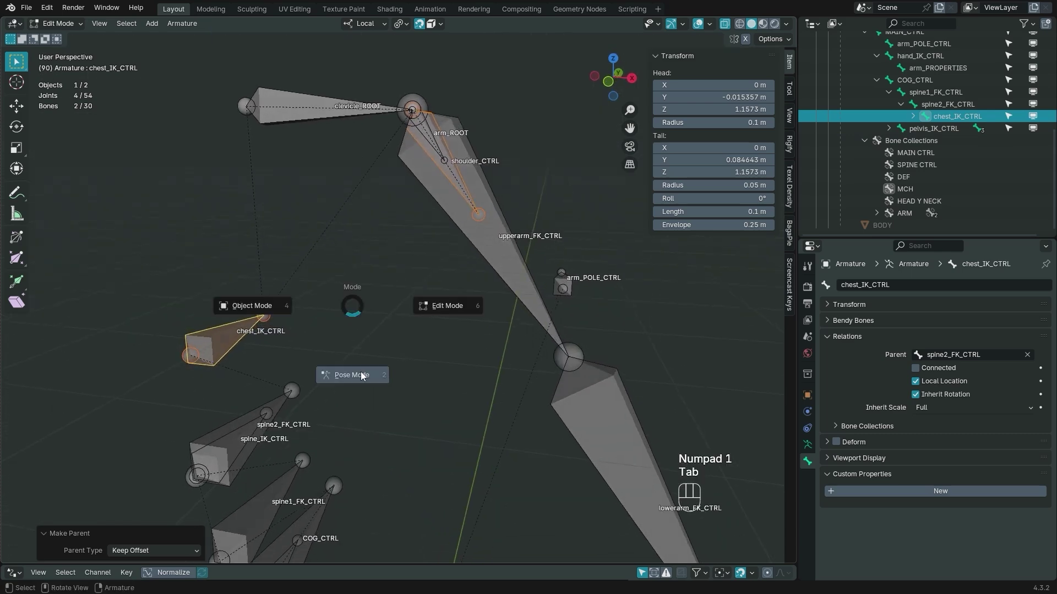
# Test-move the chest_IK_CTRL bone to check how the clavicle and arm bones follow, and cancel the move.
pyautogui.click(241, 330)
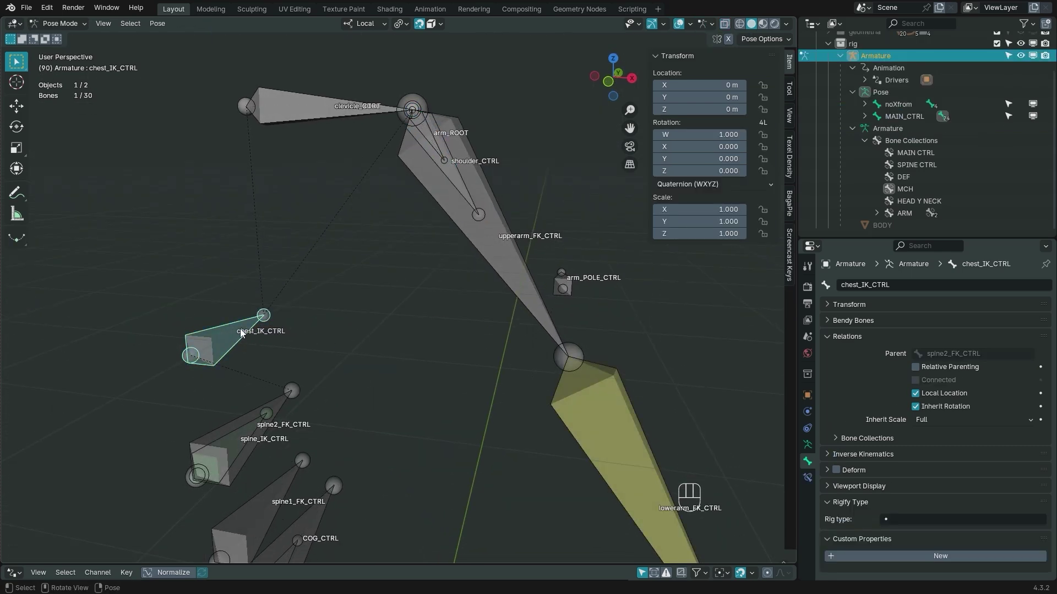
pyautogui.press('g')
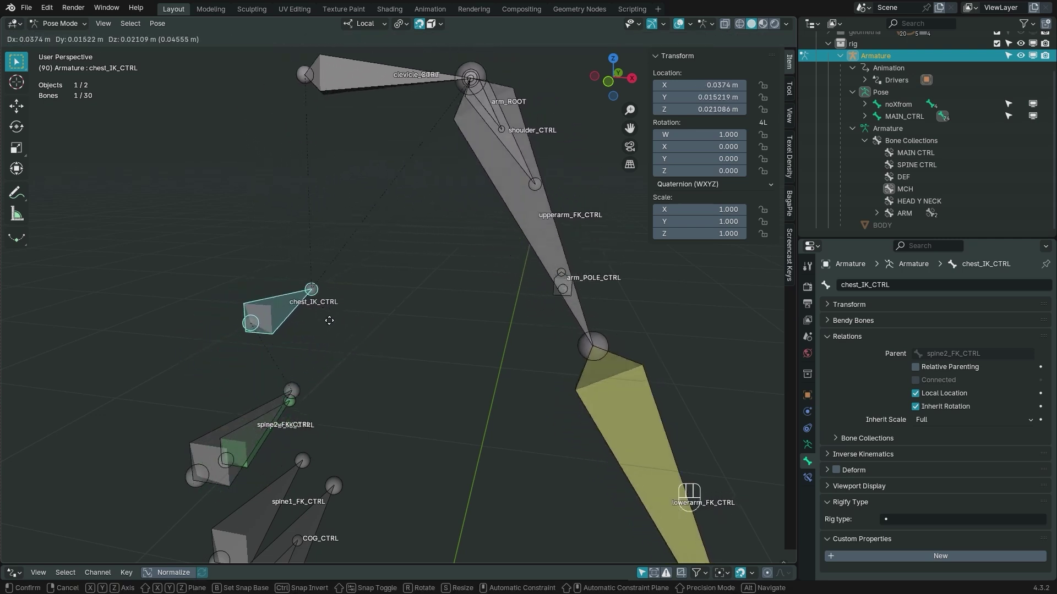
pyautogui.rightClick(352, 331)
# Test-rotate the clevicle_CTRL bone in the front view to check whether the arm follows, and cancel the rotation.
pyautogui.press('KP_1')
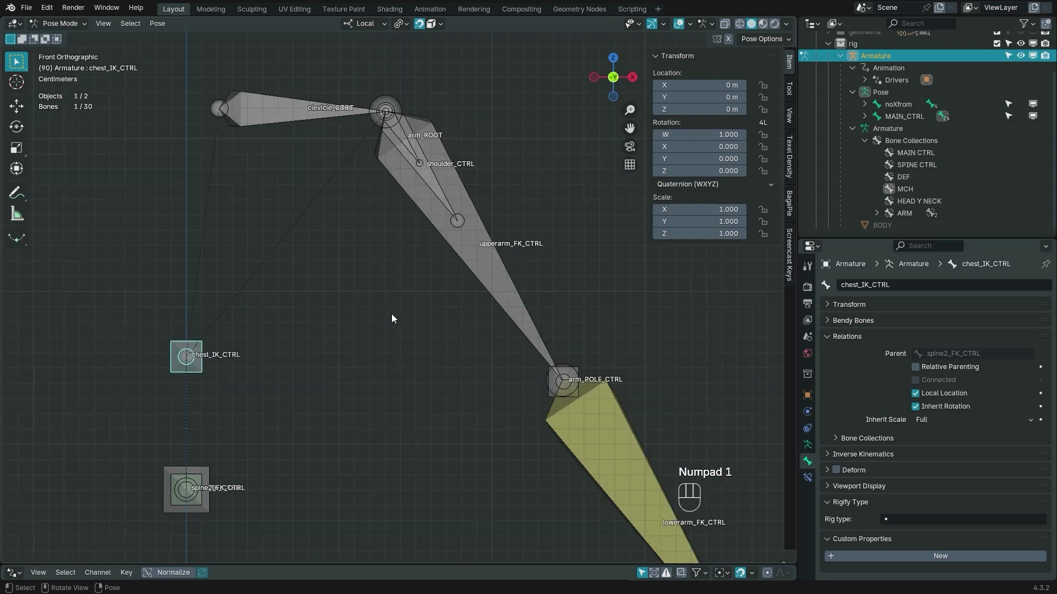
pyautogui.keyDown('shift'); pyautogui.moveTo(420, 284); pyautogui.dragTo(467, 344, button='middle'); pyautogui.keyUp('shift')
pyautogui.scroll(1, 413, 208)
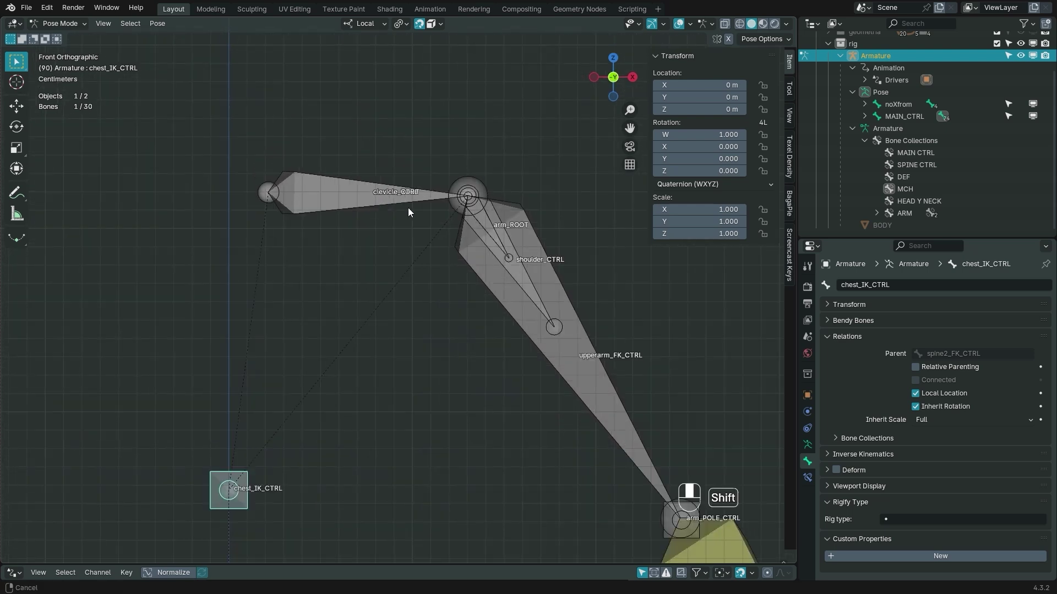
pyautogui.keyDown('shift'); pyautogui.moveTo(413, 208); pyautogui.dragTo(337, 198, button='middle'); pyautogui.keyUp('shift')
pyautogui.click(255, 183)
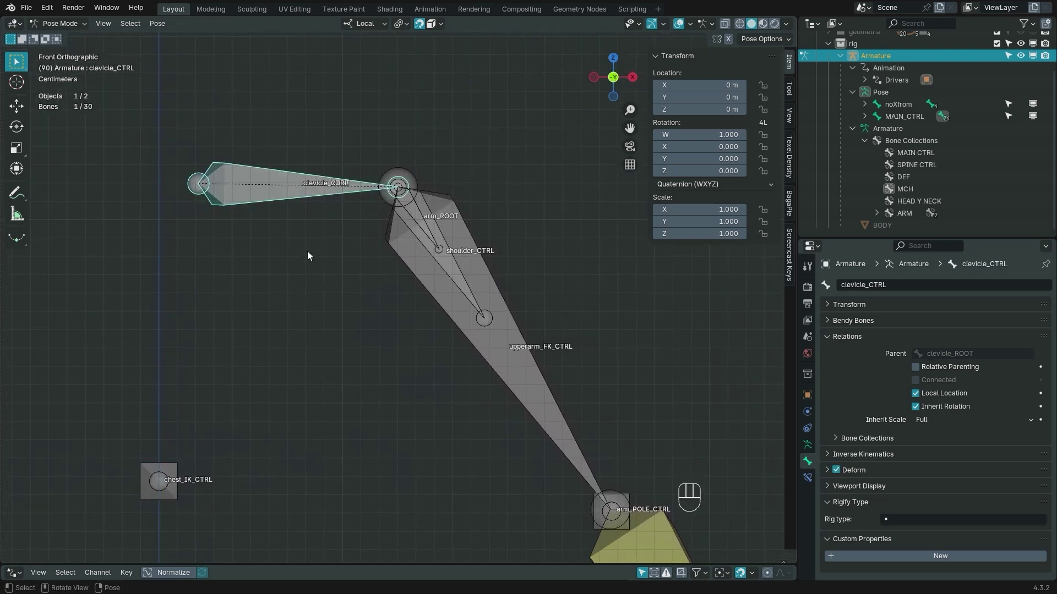
pyautogui.keyDown('shift'); pyautogui.moveTo(331, 275); pyautogui.dragTo(345, 296, button='middle'); pyautogui.keyUp('shift')
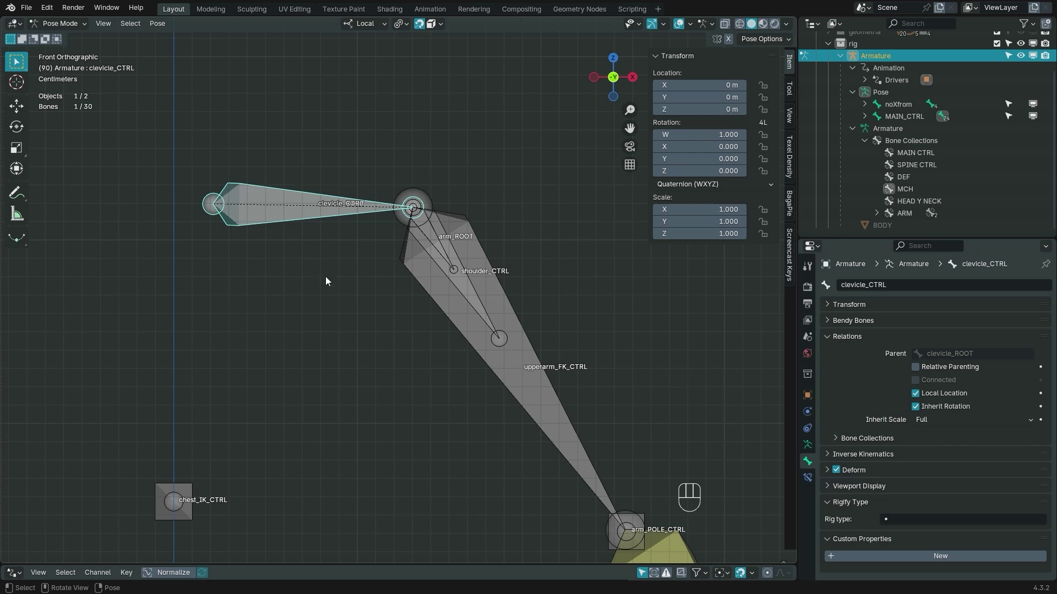
pyautogui.press('r')
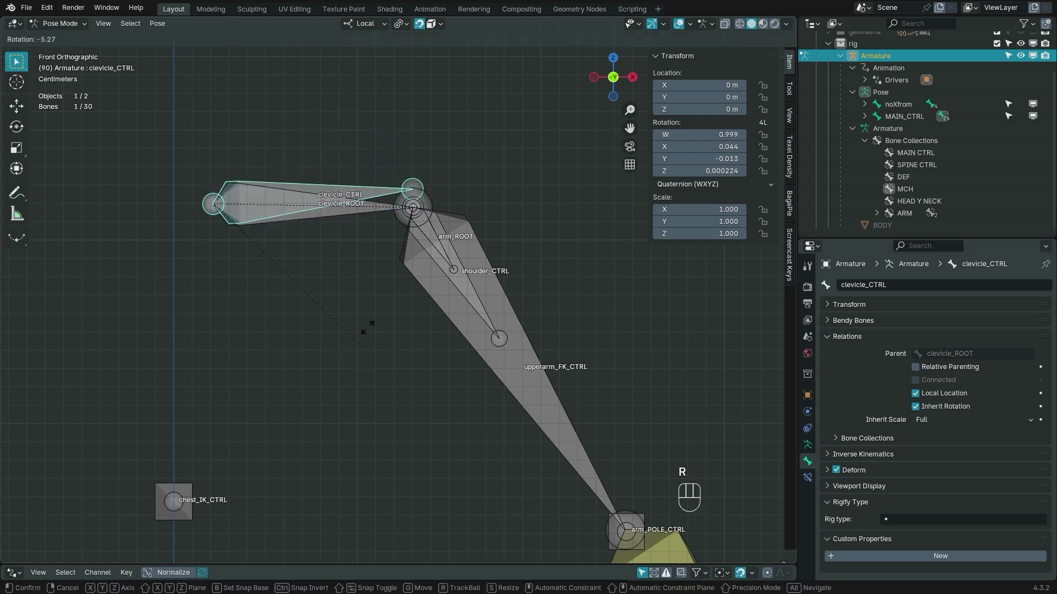
pyautogui.rightClick(352, 279)
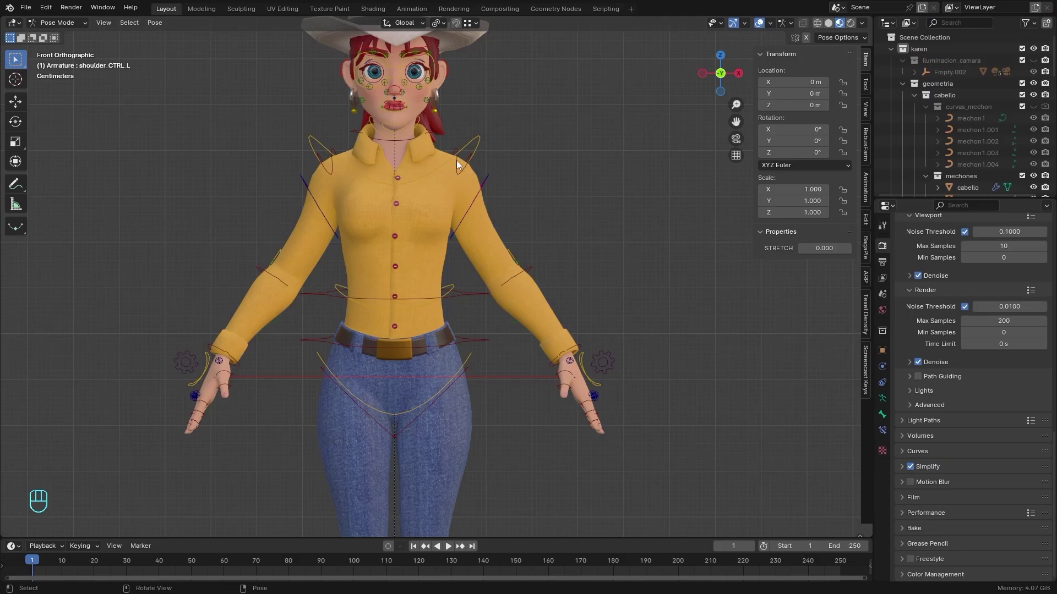
# On the finished character rig, select clavicle_CTRL_L and rotate it to examine how the arm reacts.
pyautogui.click(457, 162)
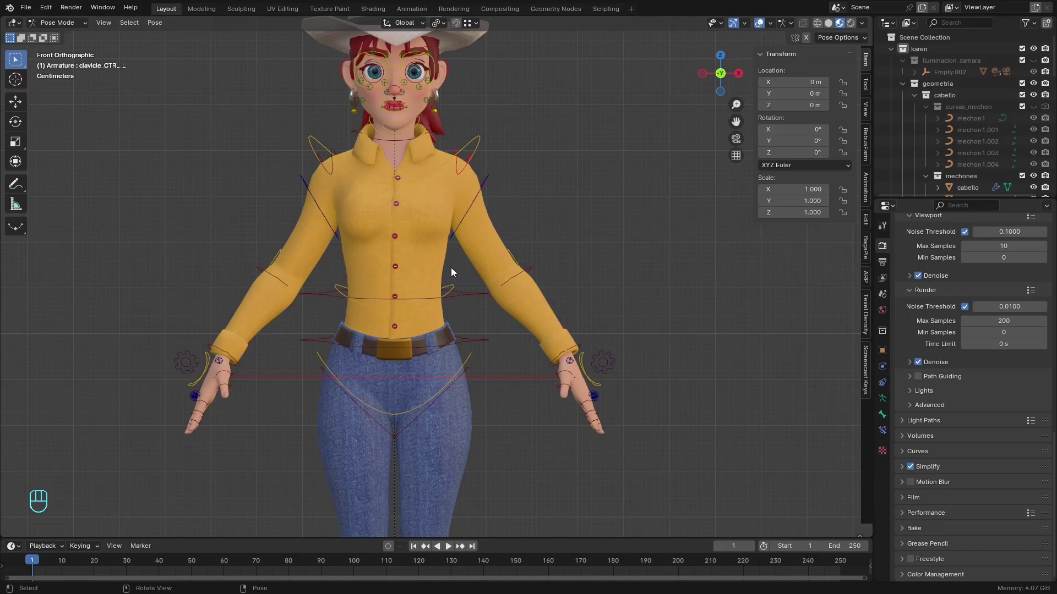
pyautogui.press('r')
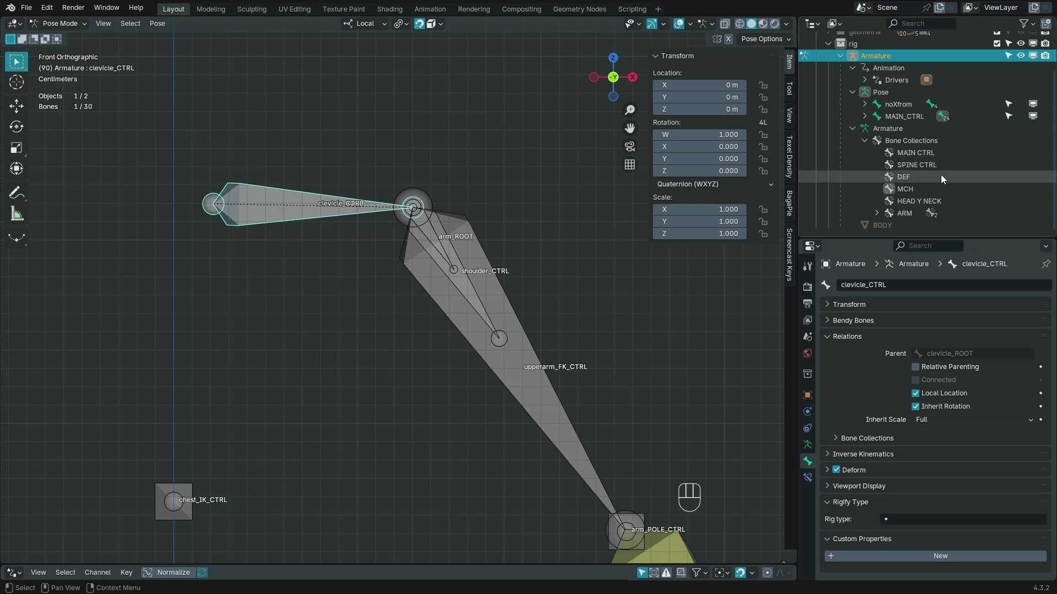
# Add a Copy Location constraint to the arm_ROOT bone with clevicle_CTRL as its target.
pyautogui.press('KP_Decimal')
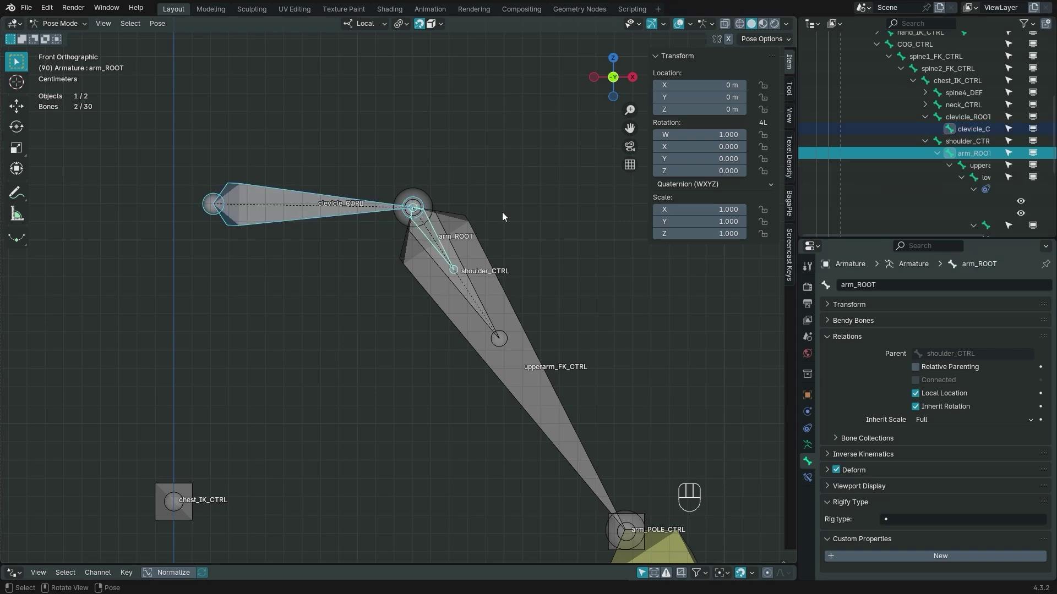
pyautogui.hotkey('ctrl', 'shift', 'c')
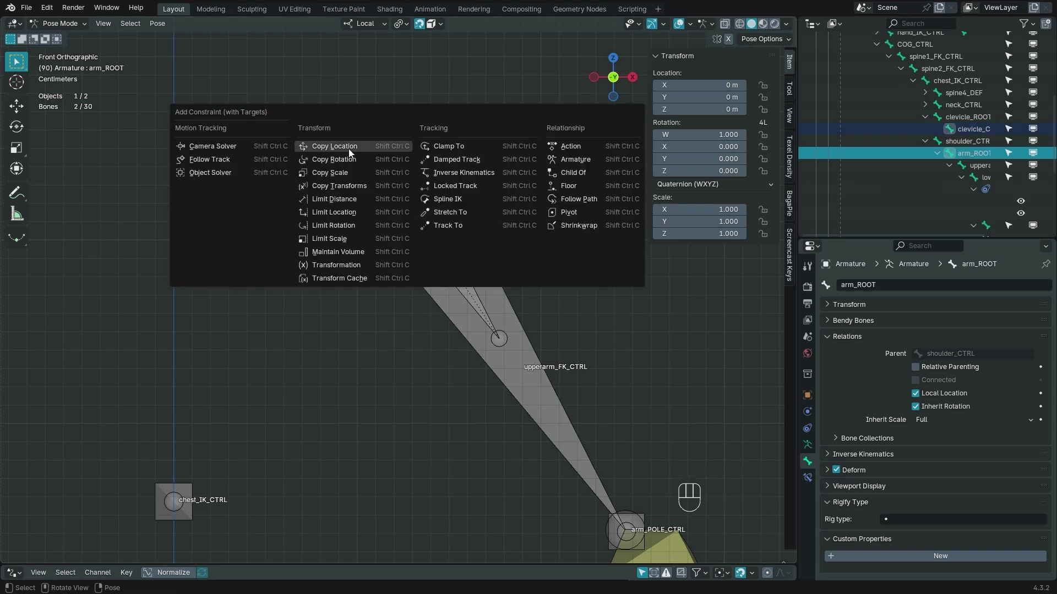
pyautogui.click(334, 146)
pyautogui.scroll(-3, 349, 151)
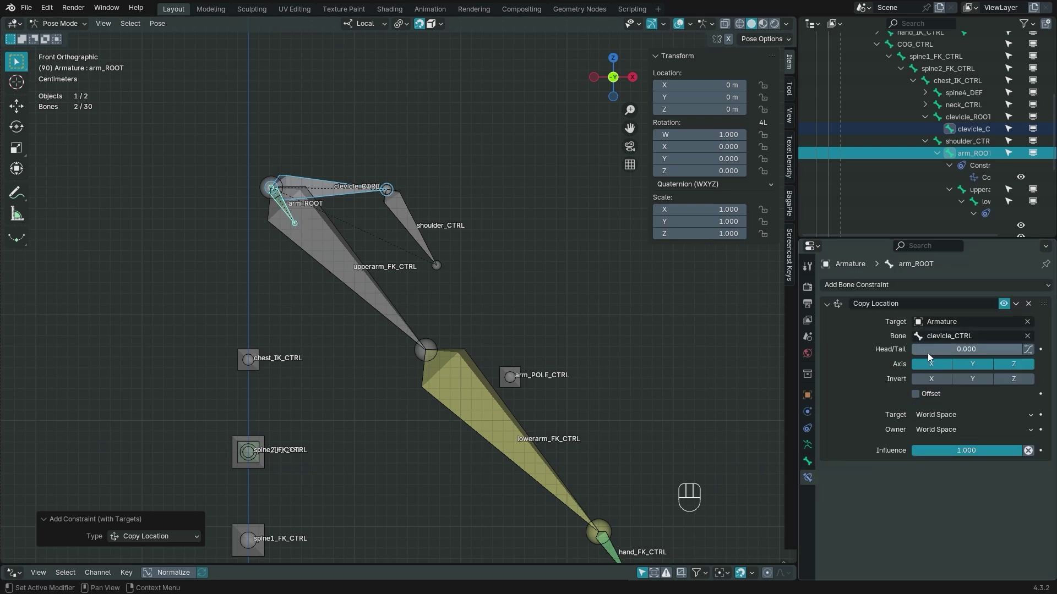
# Set the Copy Location constraint's Head/Tail to 1.000 and select the clevicle_CTRL bone.
pyautogui.moveTo(927, 352); pyautogui.dragTo(1021, 352)
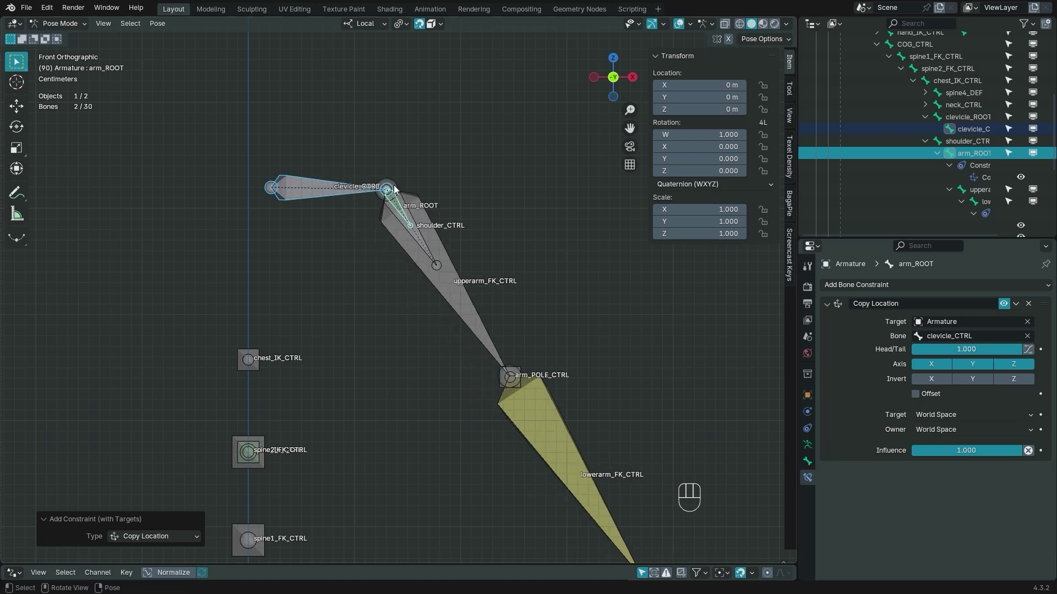
pyautogui.click(298, 185)
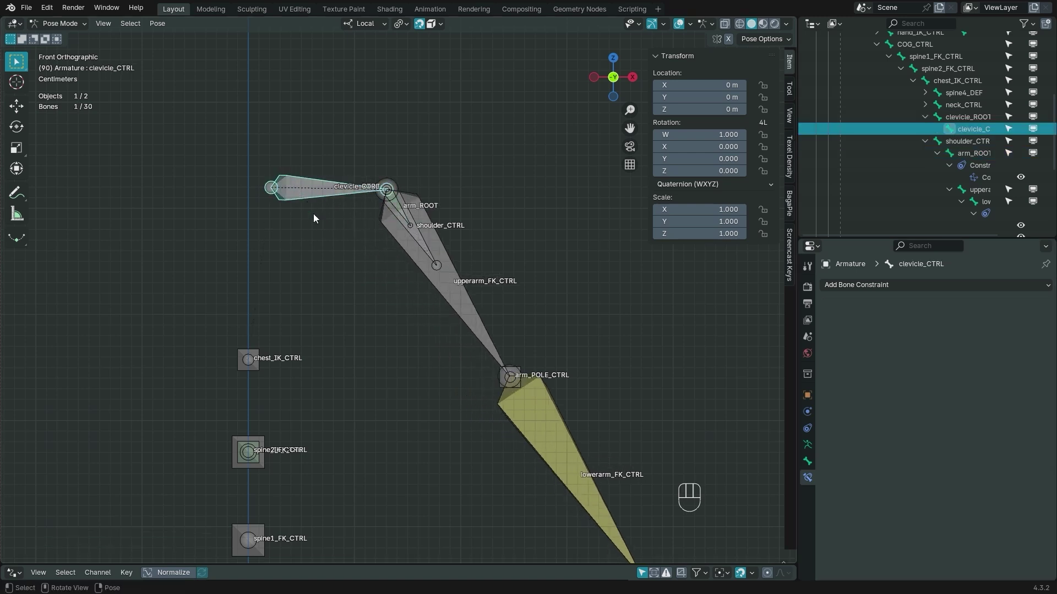
# Test-rotate the clevicle_CTRL bone to check how the arm chain follows it, and cancel the rotation.
pyautogui.press('r')
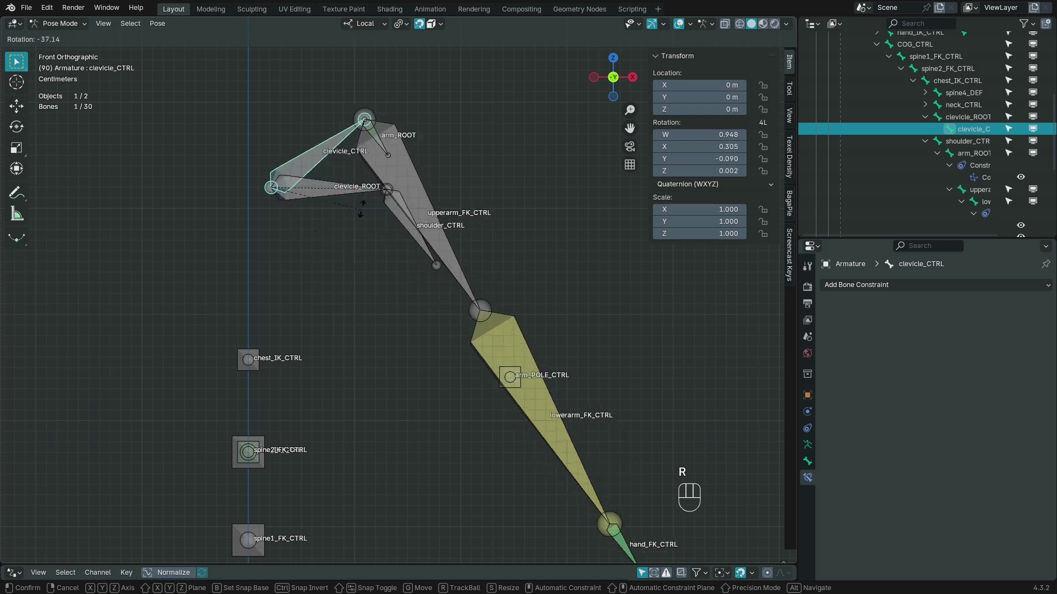
pyautogui.rightClick(400, 264)
pyautogui.rightClick(400, 264)
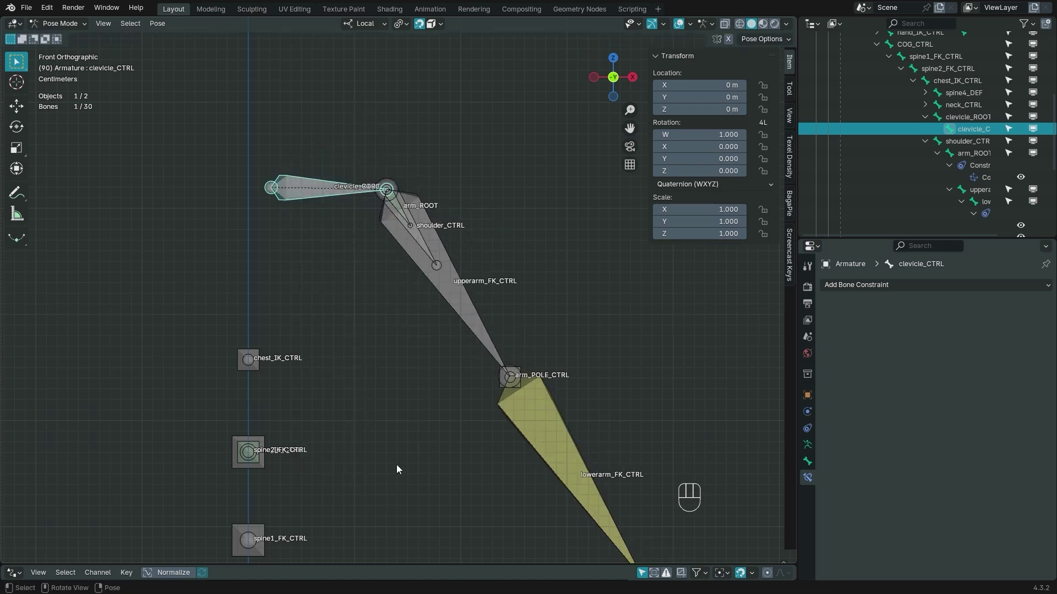
# Switch to the finished character rig, test-rotate clavicle_CTRL_L, cancel the rotation, and return to the rig in progress.
pyautogui.hotkey('alt', 'Tab')
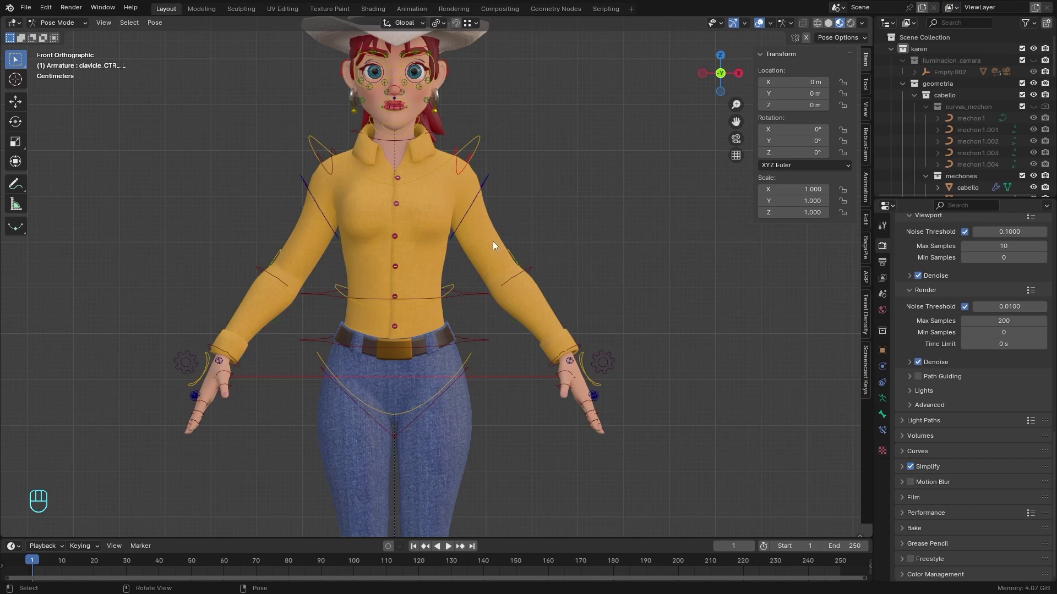
pyautogui.press('r')
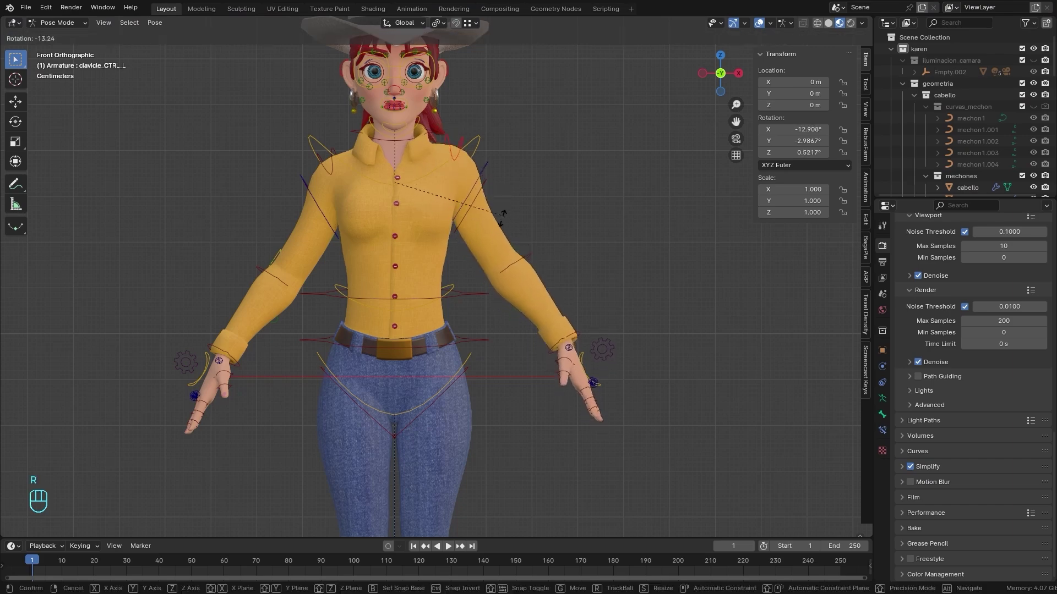
pyautogui.rightClick(502, 220)
pyautogui.hotkey('alt', 'Tab')
pyautogui.scroll(2, 388, 193)
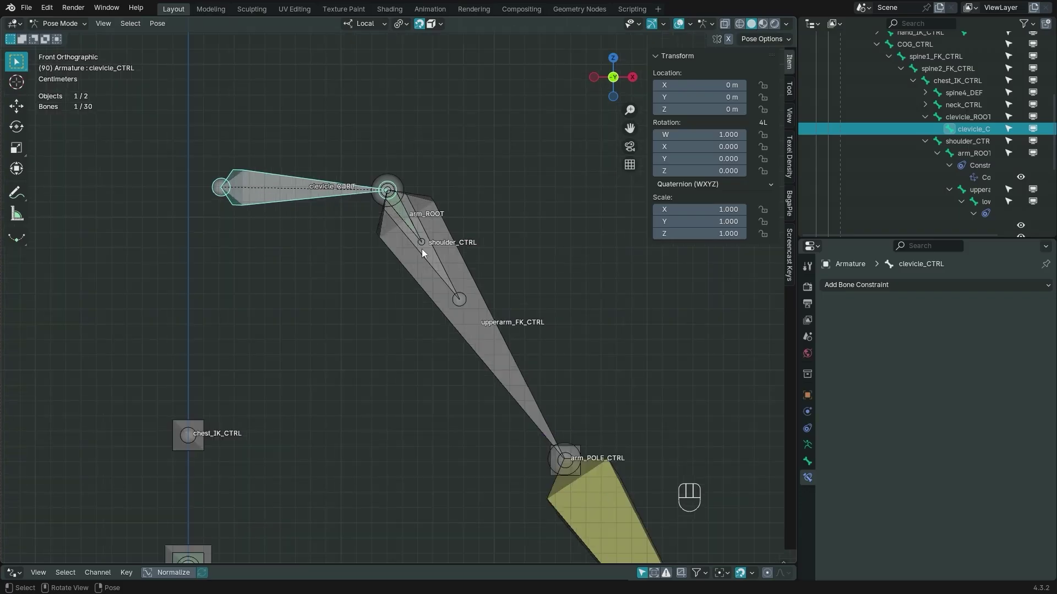
# On the finished character rig, test shoulder_CTRL_L by rotating and moving it, and inspect the custom properties of arm_PROPERTIES_L.
pyautogui.hotkey('alt', 'Tab')
pyautogui.moveTo(485, 213); pyautogui.dragTo(462, 207, button='middle')
pyautogui.click(478, 184)
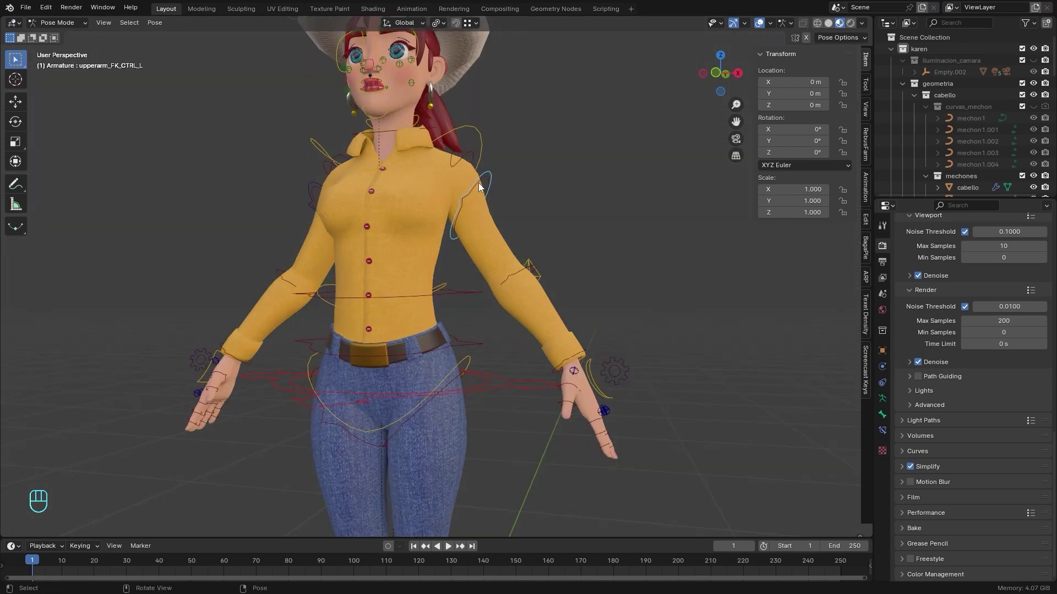
pyautogui.click(485, 182)
pyautogui.press('KP_1')
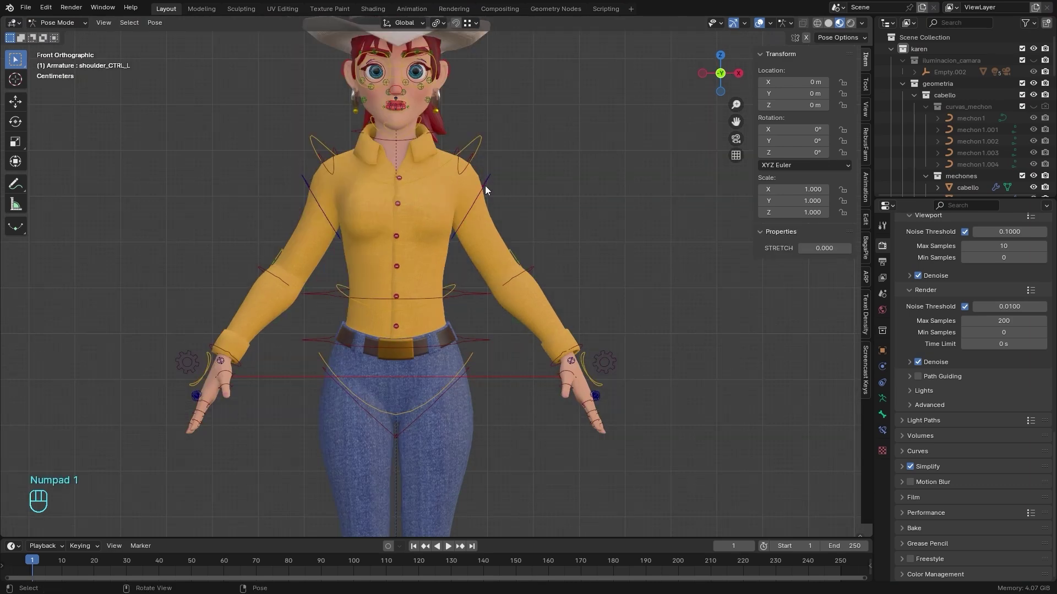
pyautogui.press('r')
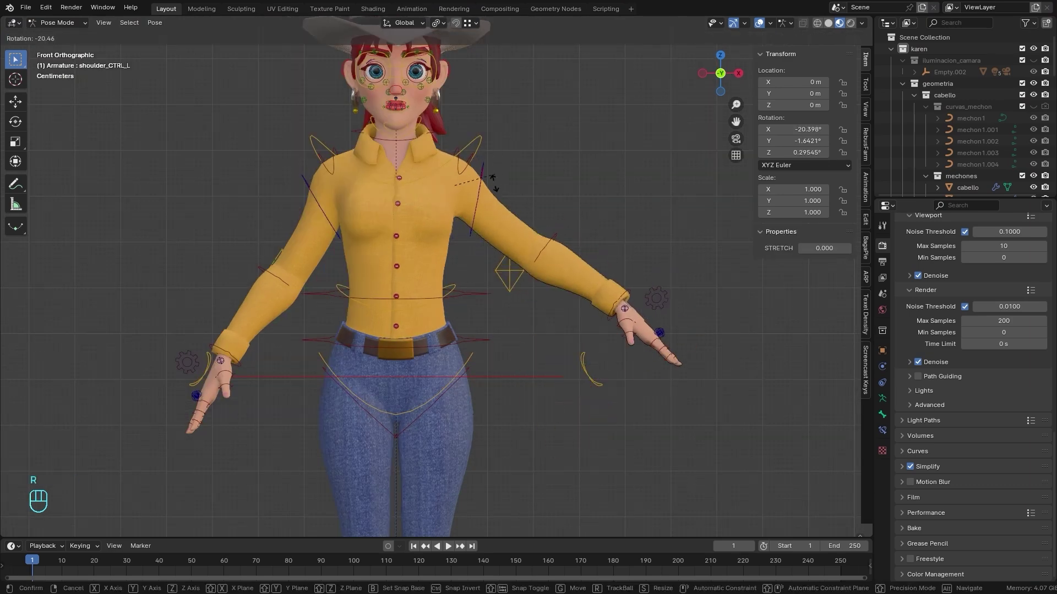
pyautogui.rightClick(500, 178)
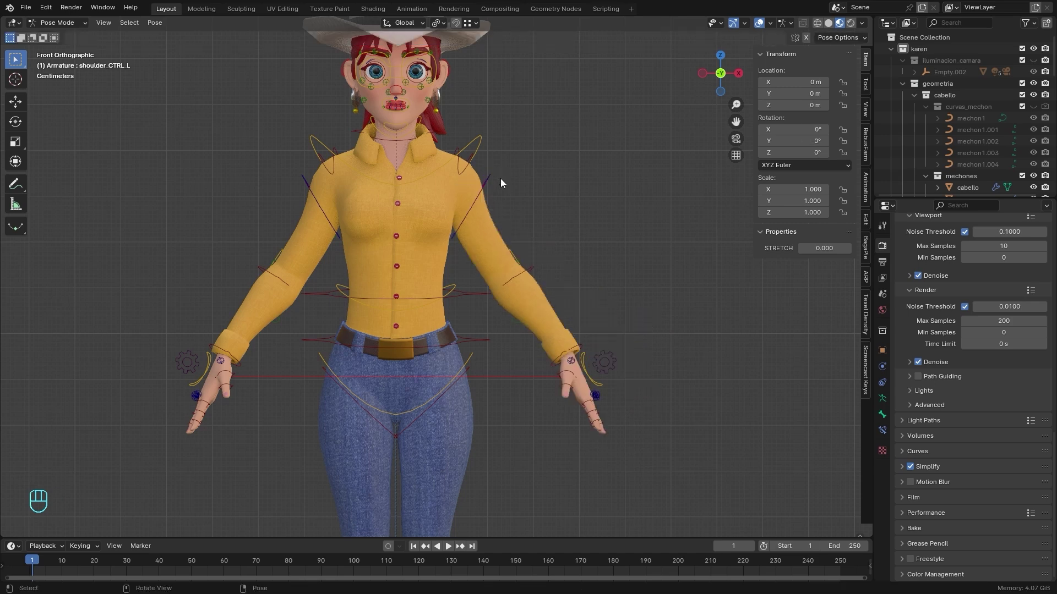
pyautogui.click(605, 361)
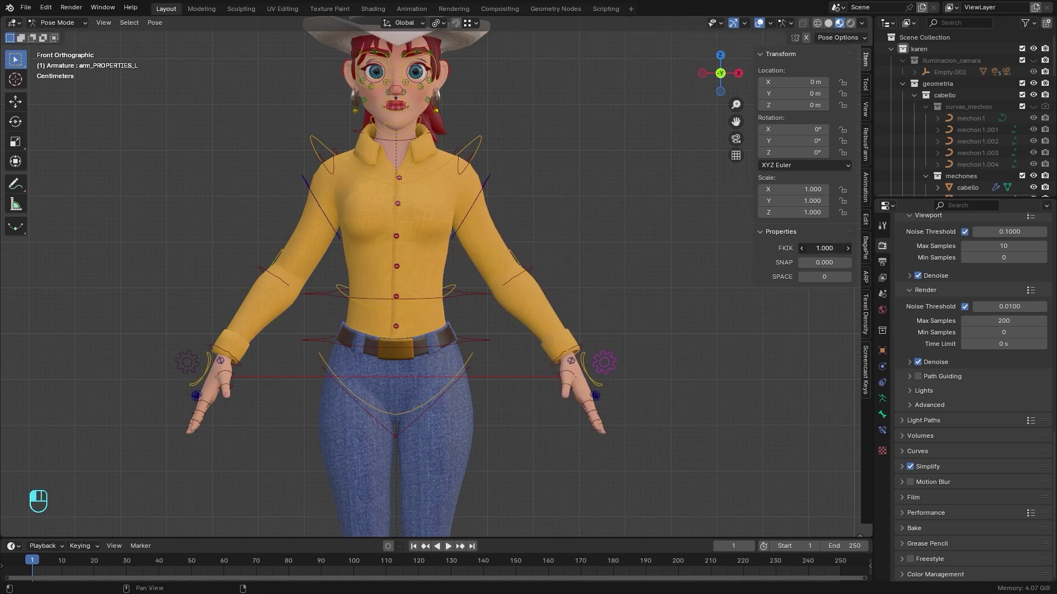
pyautogui.click(481, 189)
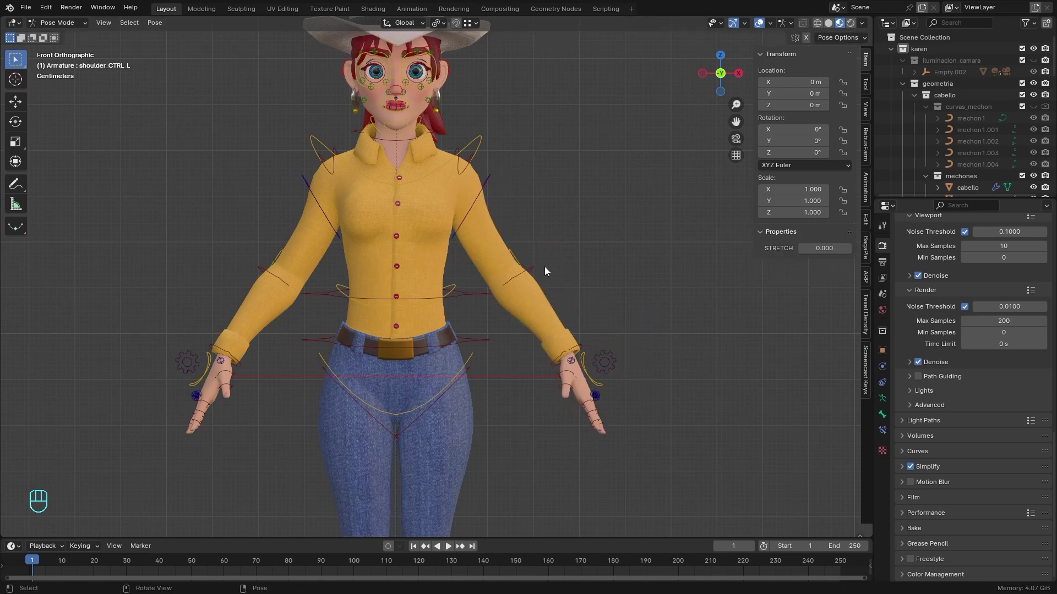
pyautogui.press('g')
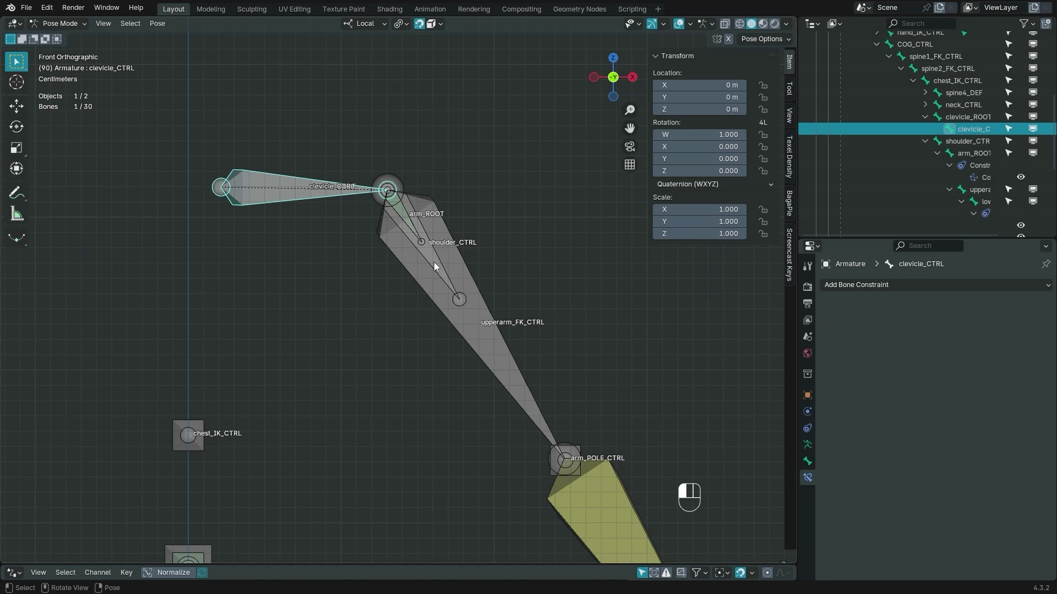
# In the rig in progress, select shoulder_CTRL, test-move it to check what follows, and cancel the move.
pyautogui.click(433, 262)
pyautogui.click(433, 262)
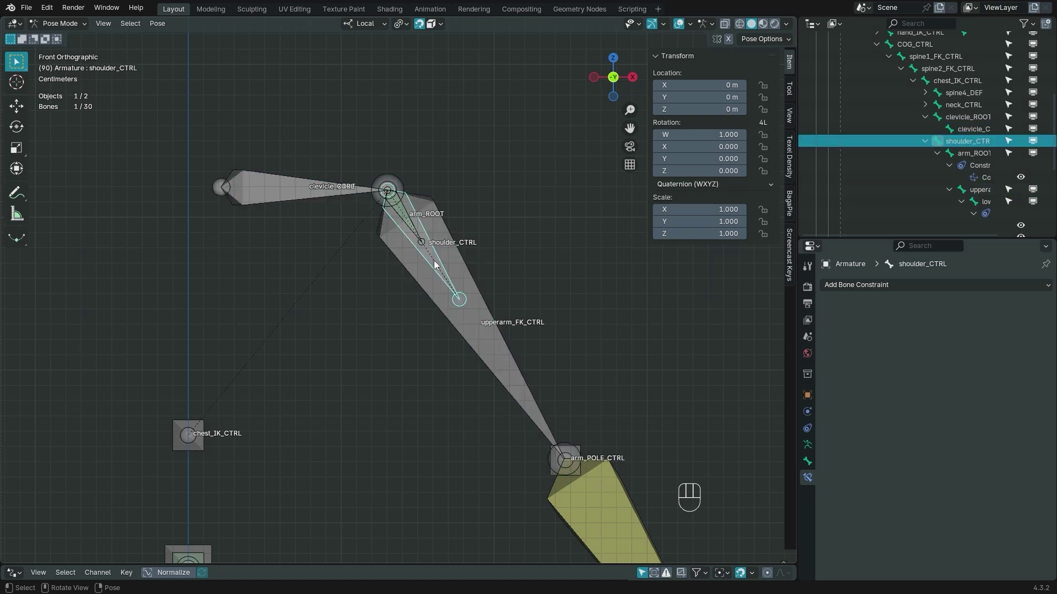
pyautogui.press('g')
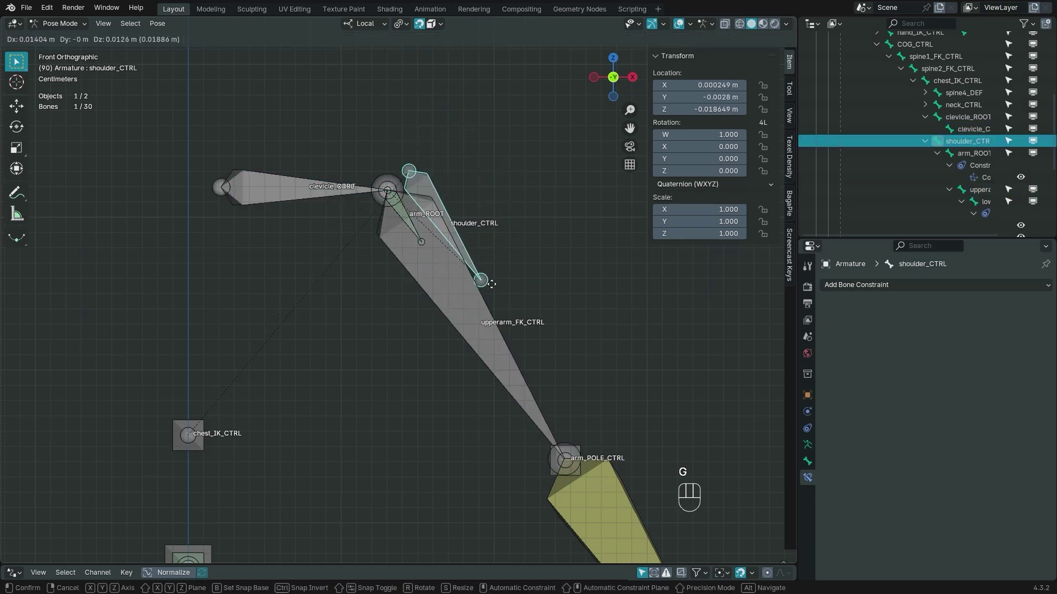
pyautogui.rightClick(538, 223)
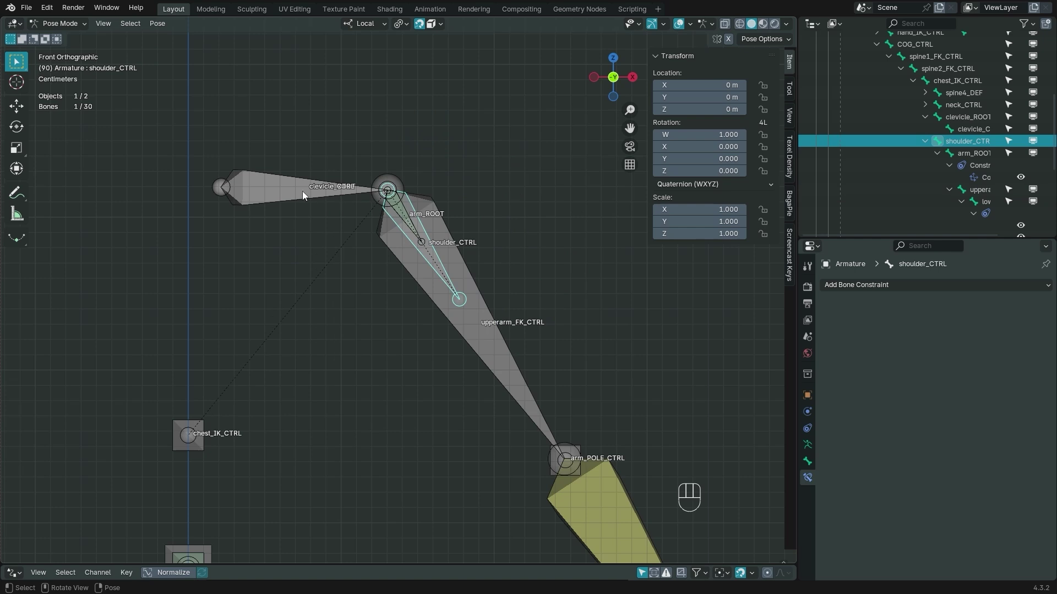
# Add a Damped Track constraint to the clevicle_ROOT bone with shoulder_CTRL as its target.
pyautogui.moveTo(982, 115); pyautogui.dragTo(920, 112, button='middle')
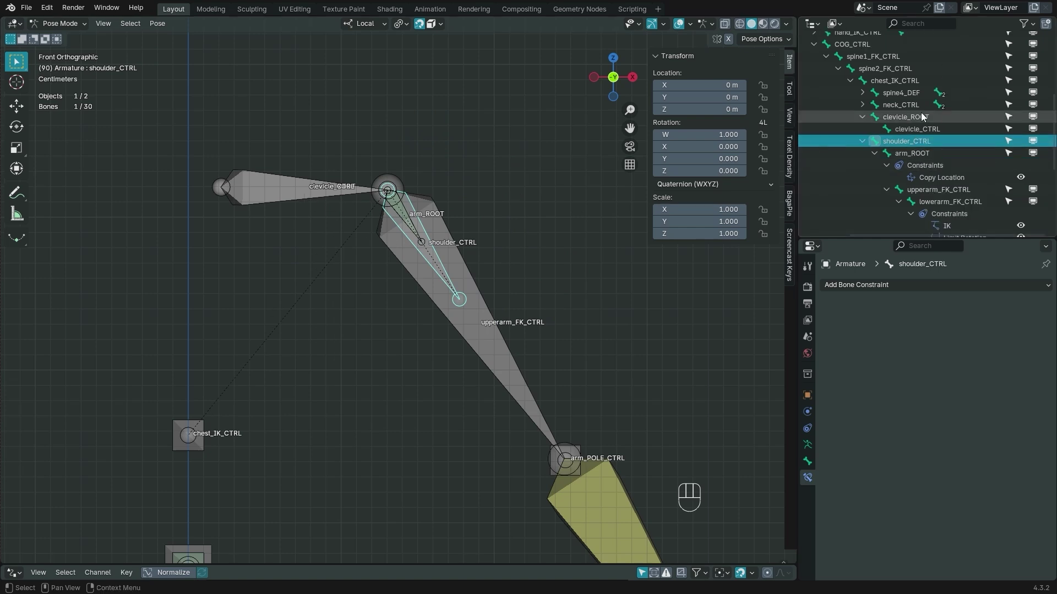
pyautogui.keyDown('ctrl'); pyautogui.click(924, 118); pyautogui.keyUp('ctrl')
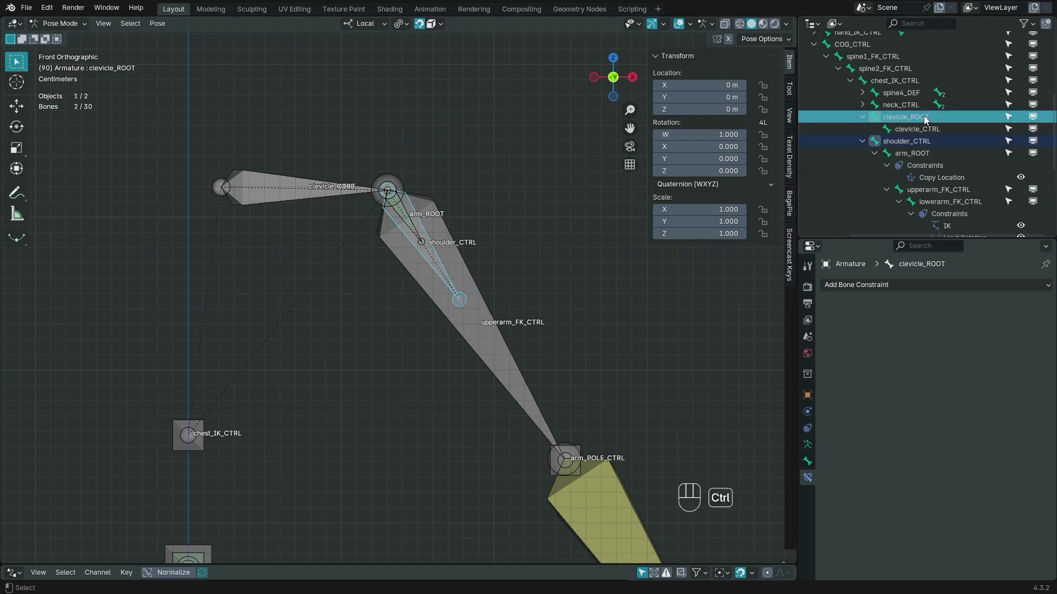
pyautogui.hotkey('shift', 'ctrl', 'c')
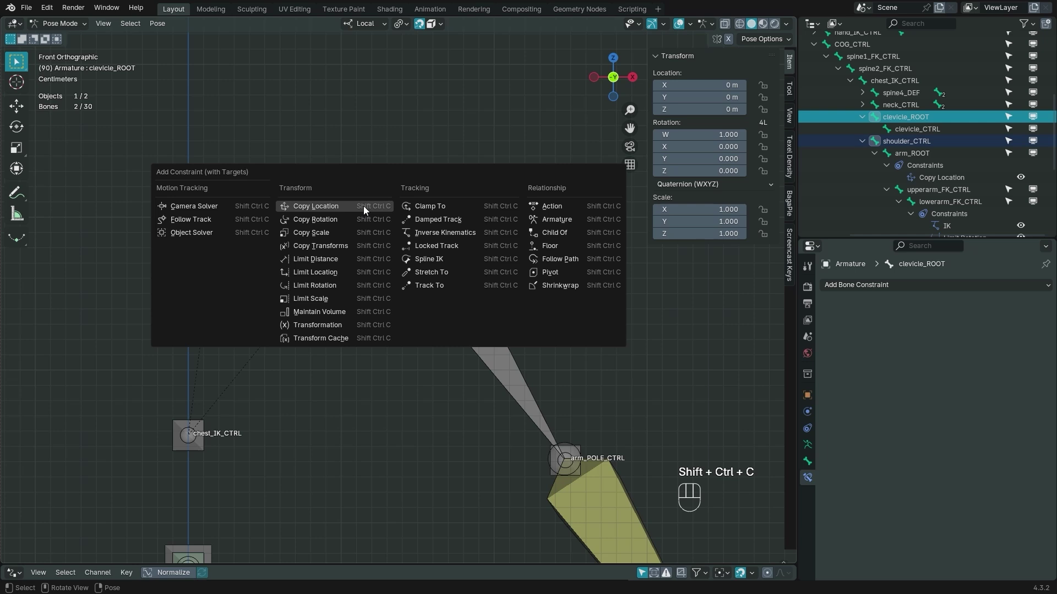
pyautogui.click(438, 219)
# Check which of the overlapping clavicle bones holds the Damped Track, and test-move shoulder_CTRL without keeping the move.
pyautogui.click(298, 190)
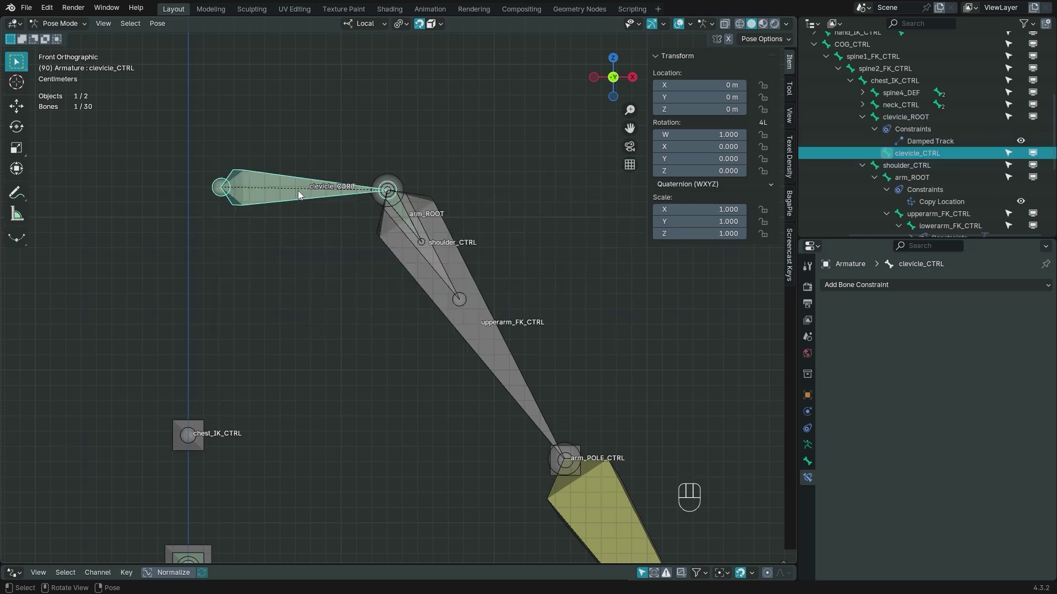
pyautogui.click(298, 191)
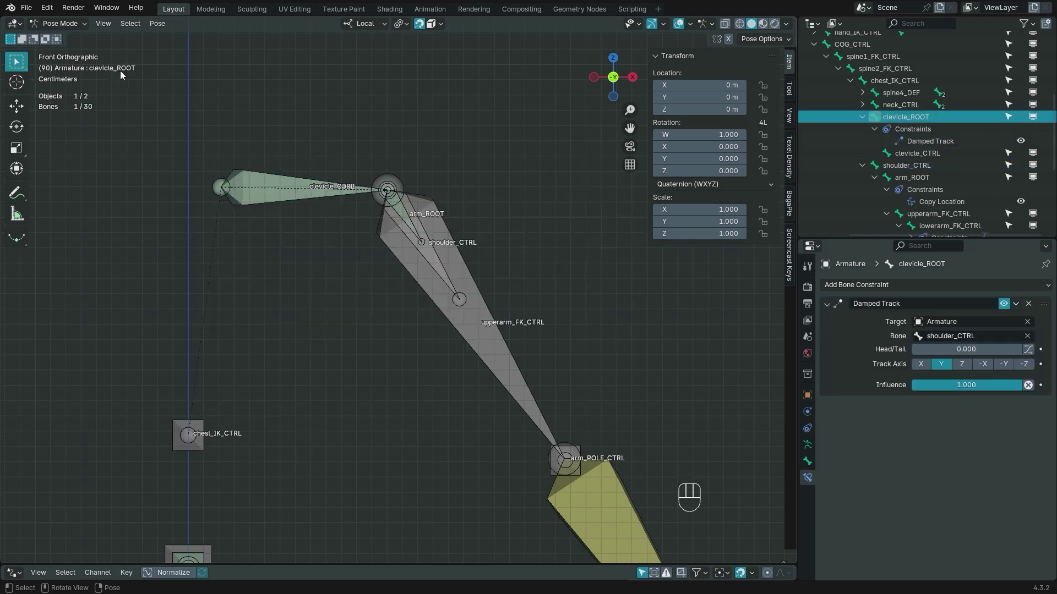
pyautogui.click(290, 192)
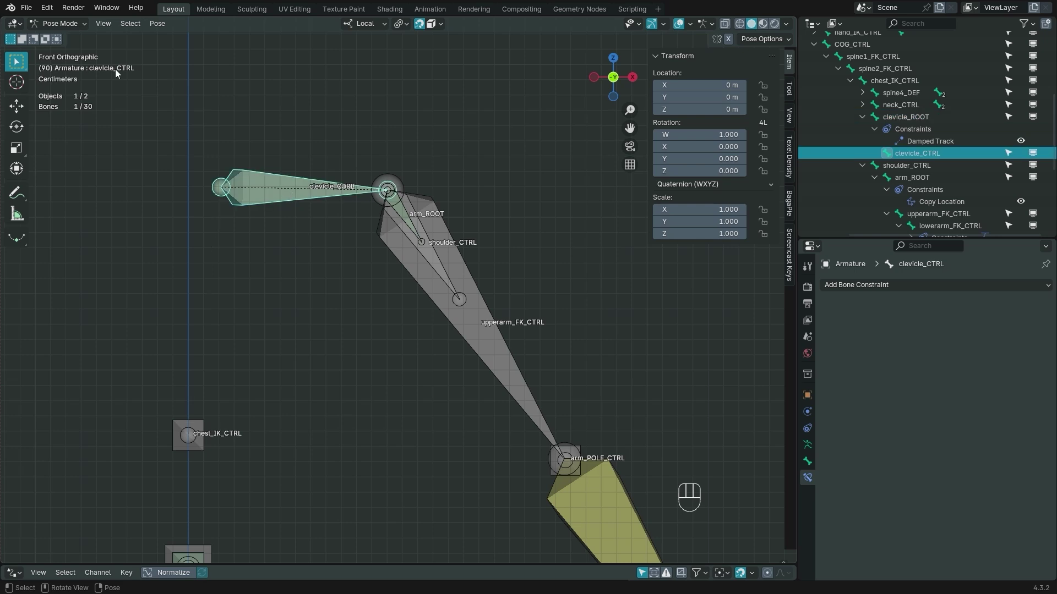
pyautogui.click(294, 192)
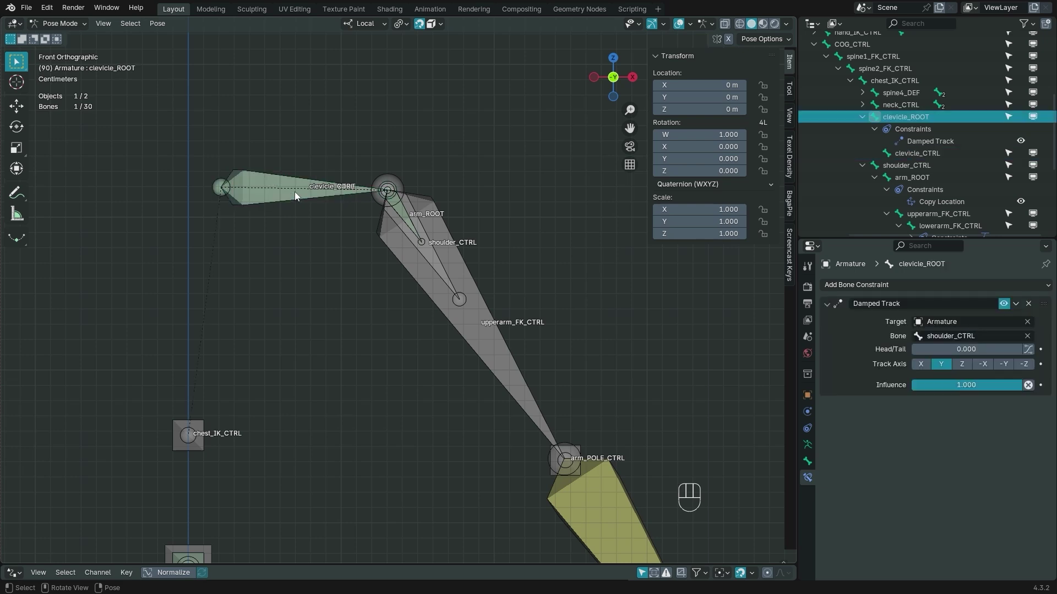
pyautogui.click(435, 265)
pyautogui.press('g')
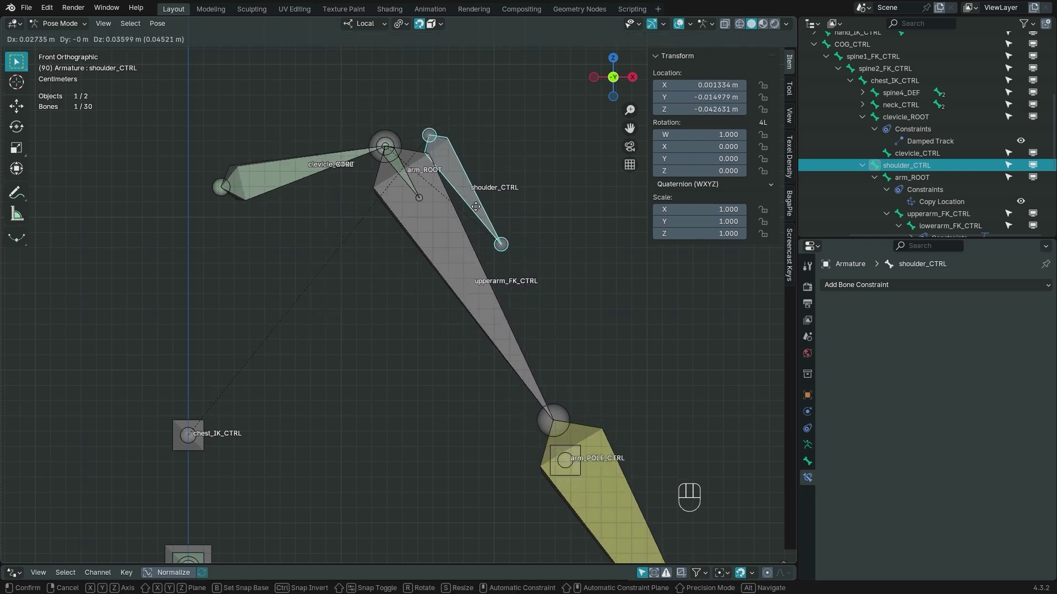
pyautogui.press('Escape')
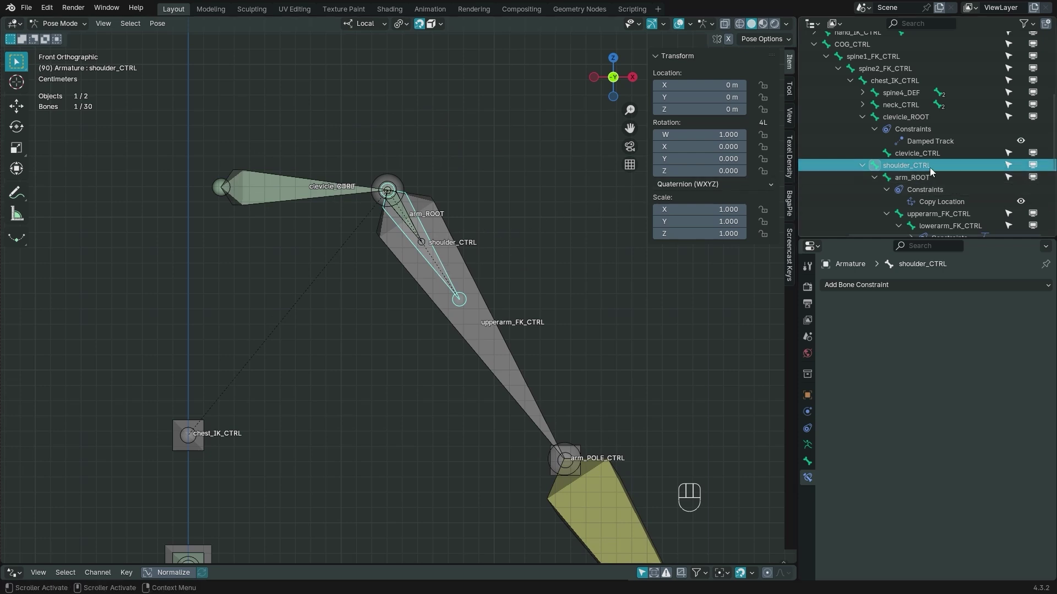
# Add a Stretch To constraint to the clevicle_ROOT bone with shoulder_CTRL as its target.
pyautogui.keyDown('ctrl'); pyautogui.click(927, 118); pyautogui.keyUp('ctrl')
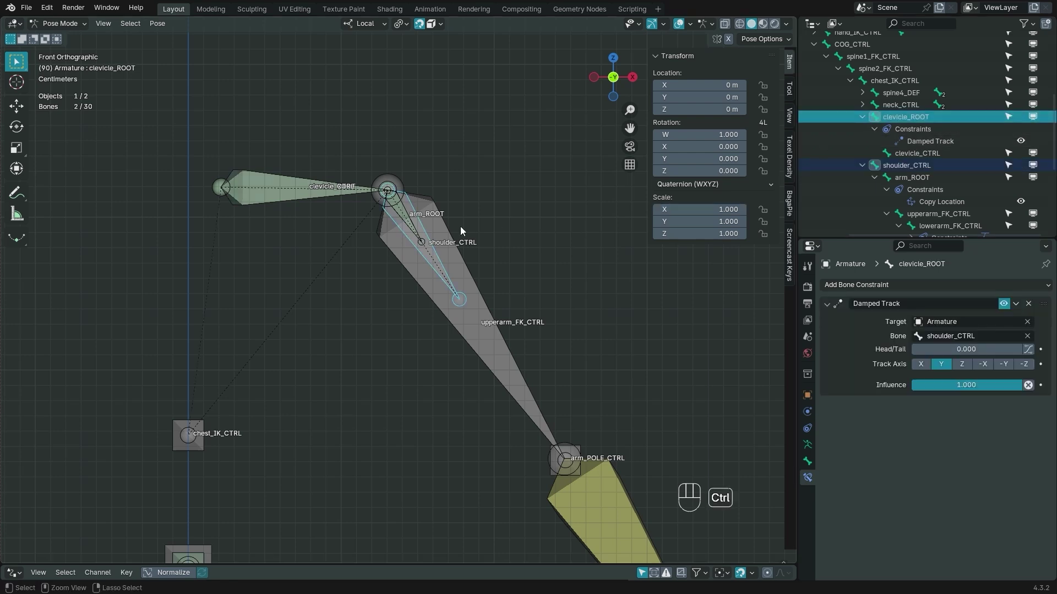
pyautogui.hotkey('shift', 'ctrl', 'c')
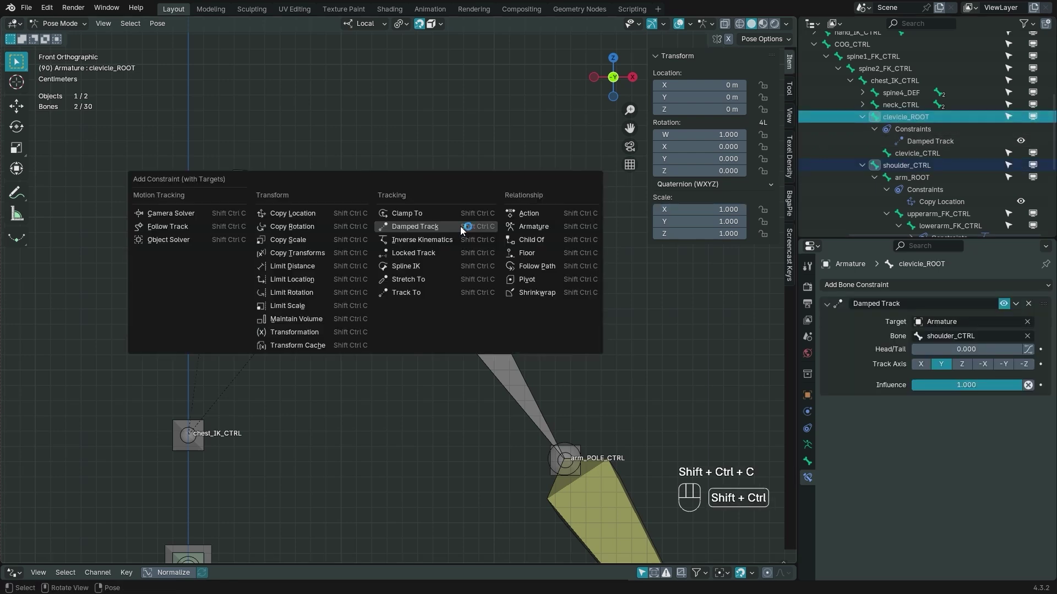
pyautogui.click(425, 280)
# Move shoulder_CTRL about 0.028 m in X and 0.059 m in Z to test the clavicle's stretching.
pyautogui.click(435, 269)
pyautogui.click(437, 269)
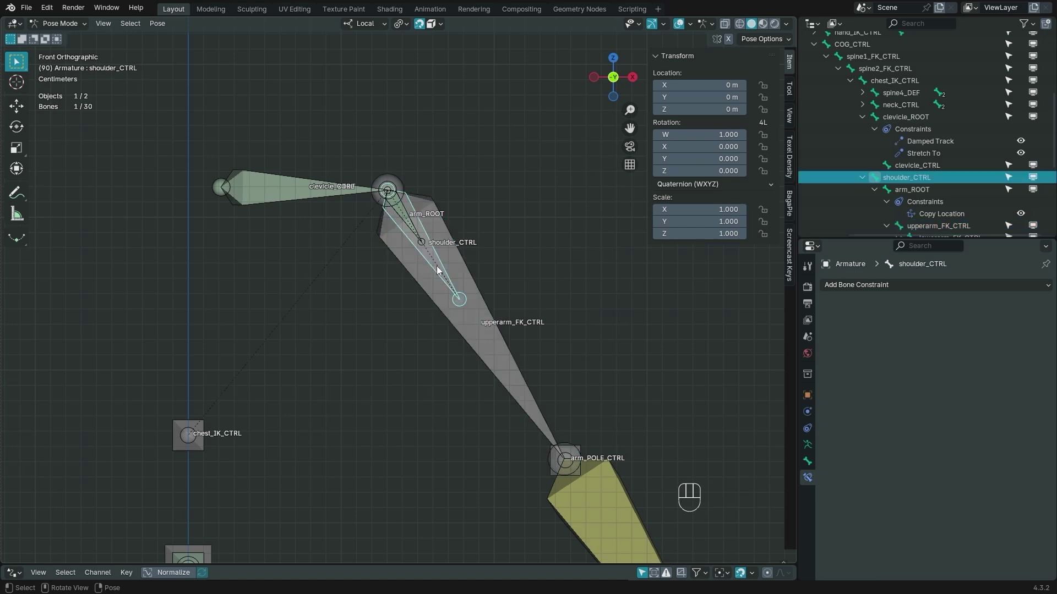
pyautogui.press('g')
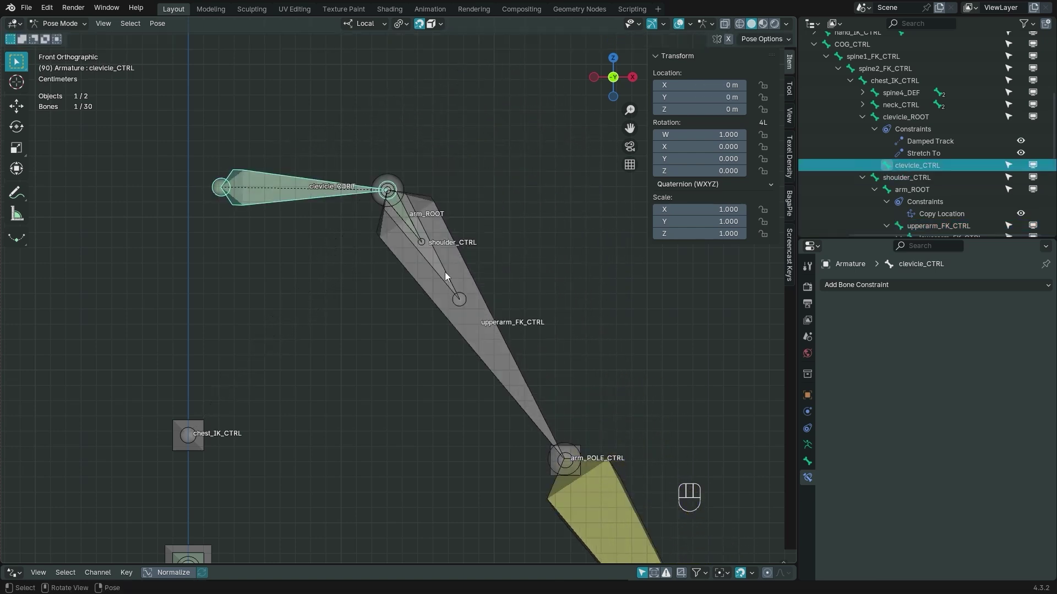
pyautogui.click(446, 277)
pyautogui.click(446, 276)
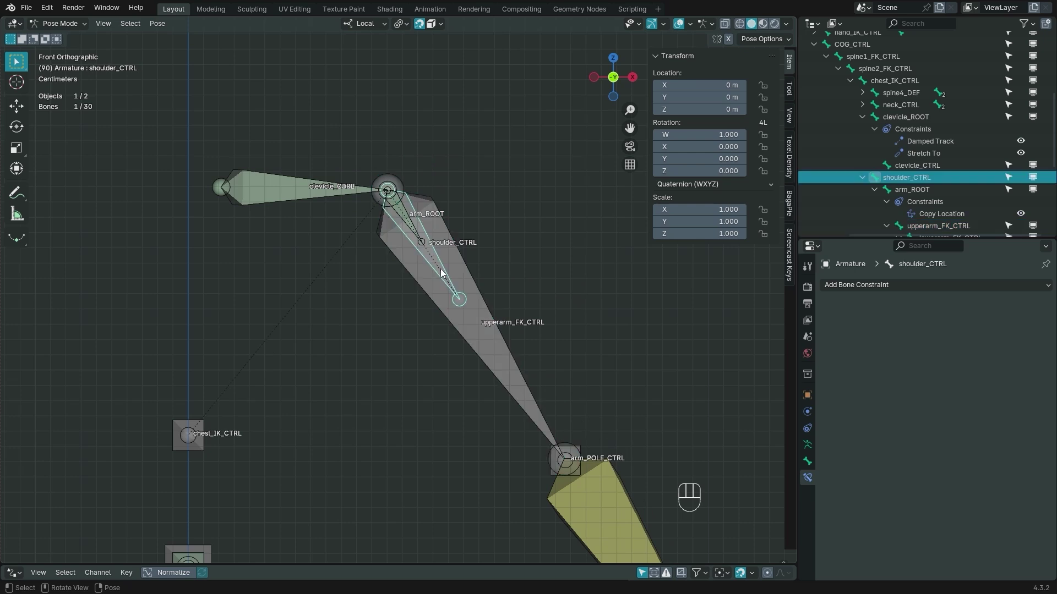
pyautogui.press('g')
pyautogui.click(482, 243)
# Test-rotate clevicle_CTRL with the shoulder raised, and undo back to the unmoved shoulder_CTRL.
pyautogui.click(293, 164)
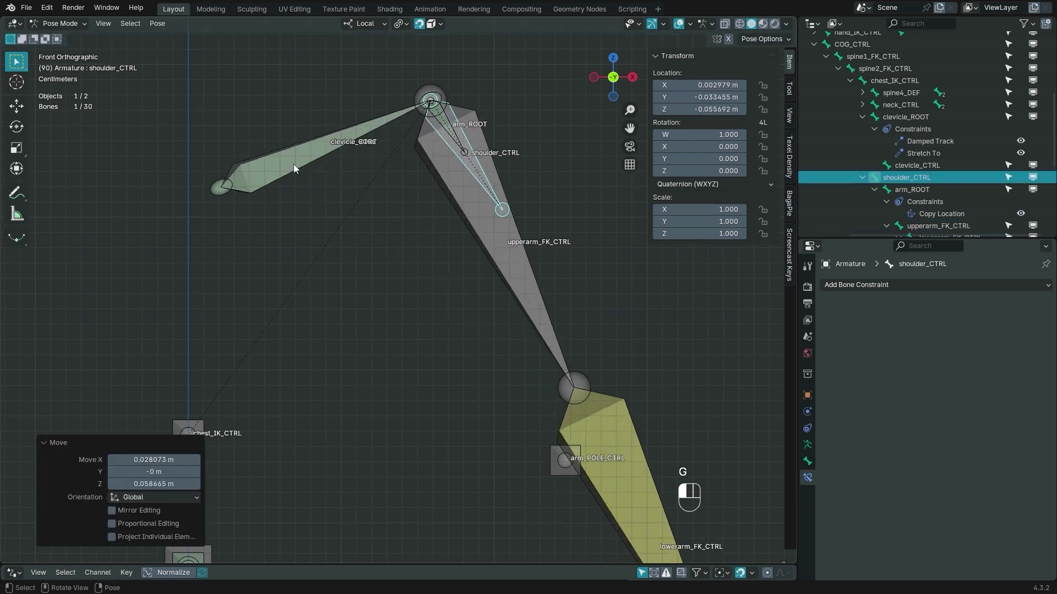
pyautogui.press('r')
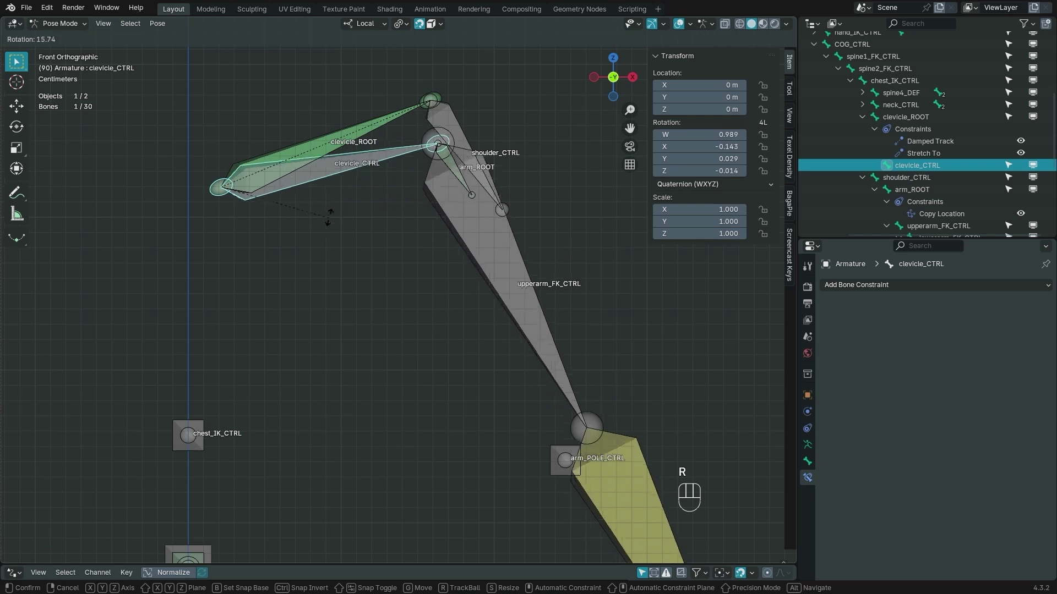
pyautogui.click(338, 204)
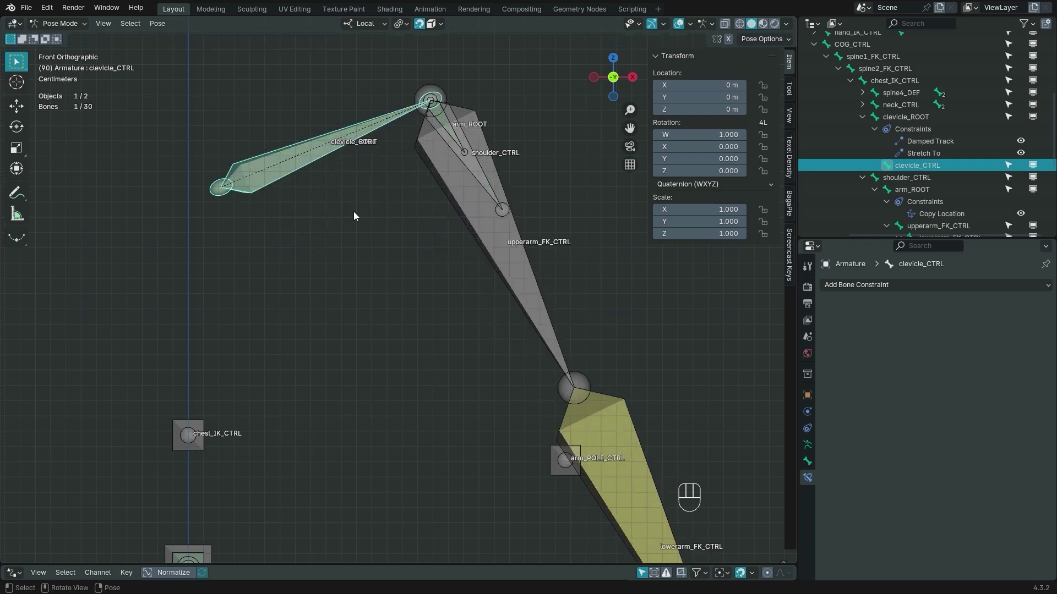
pyautogui.hotkey('ctrl', 'z')
pyautogui.hotkey('ctrl', 'z')
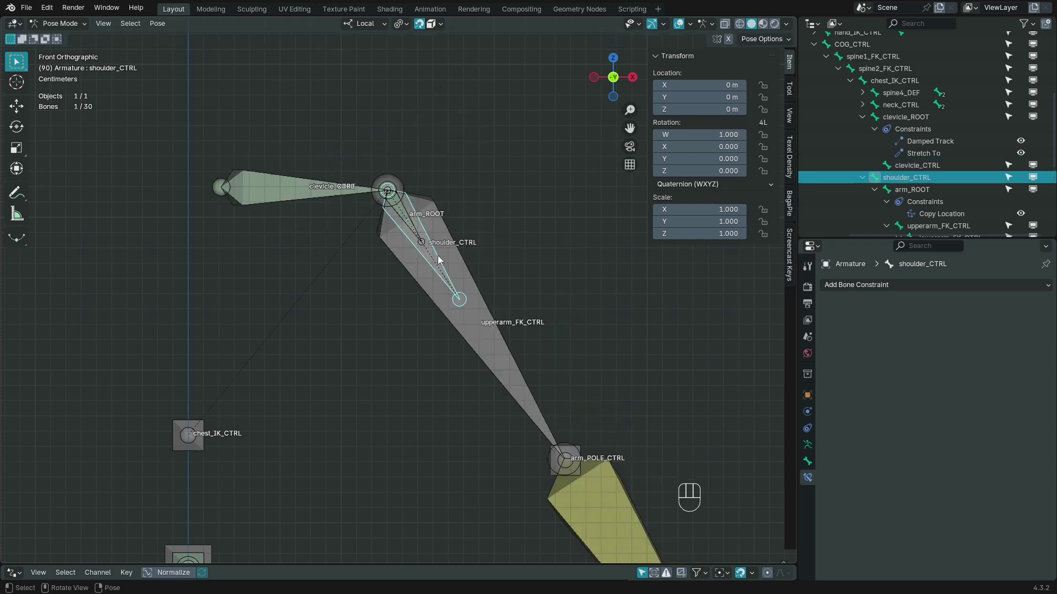
# Move shoulder_CTRL about 0.032 m in X and 0.054 m in Z, and select clevicle_ROOT to show its constraints.
pyautogui.press('g')
pyautogui.click(476, 185)
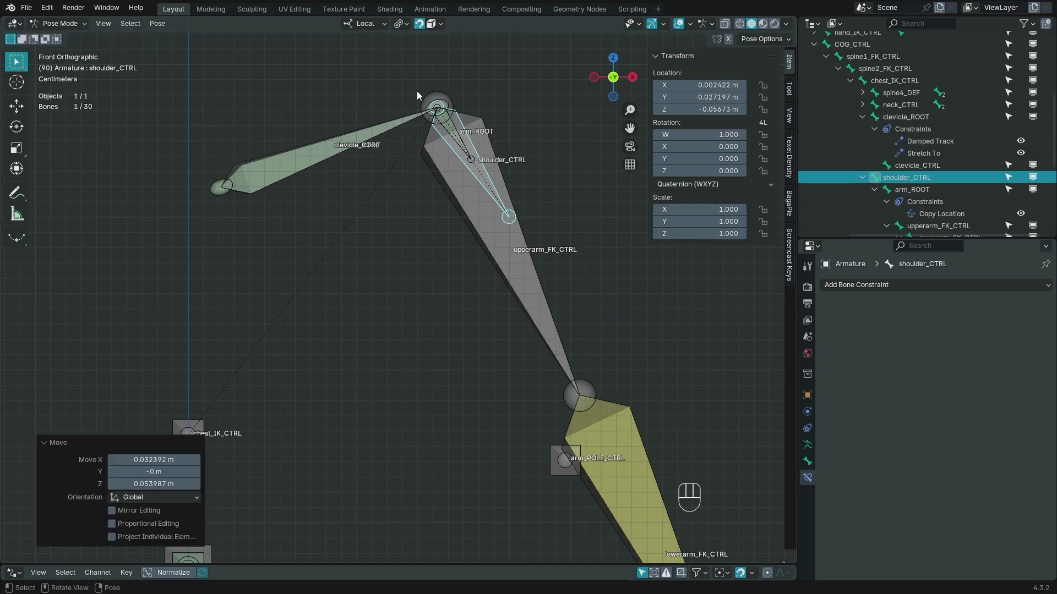
pyautogui.click(322, 163)
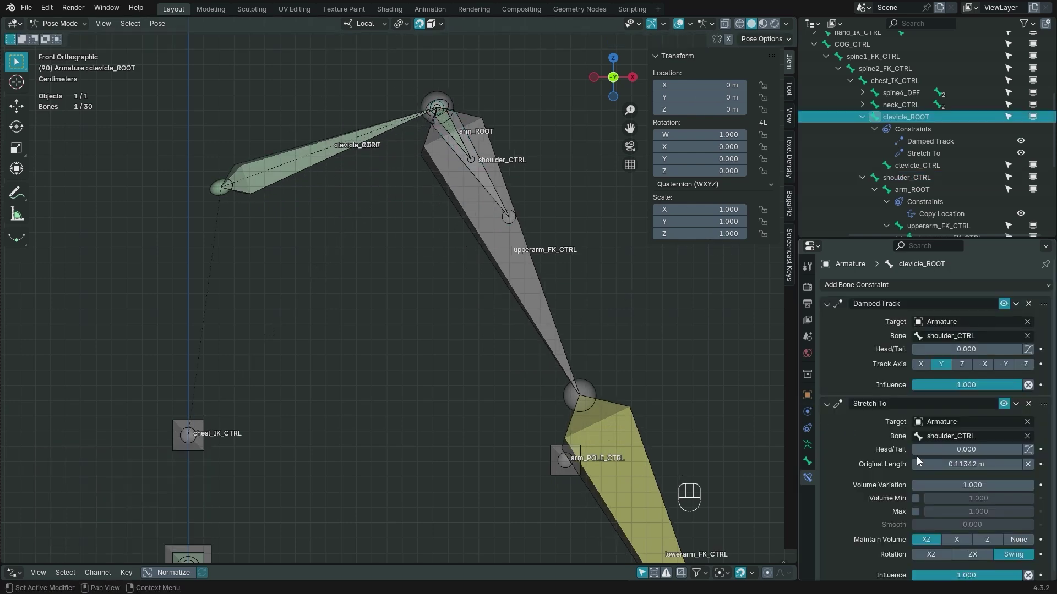
# Undo the shoulder_CTRL test move and the bone selections that followed it.
pyautogui.scroll(-1, 958, 546)
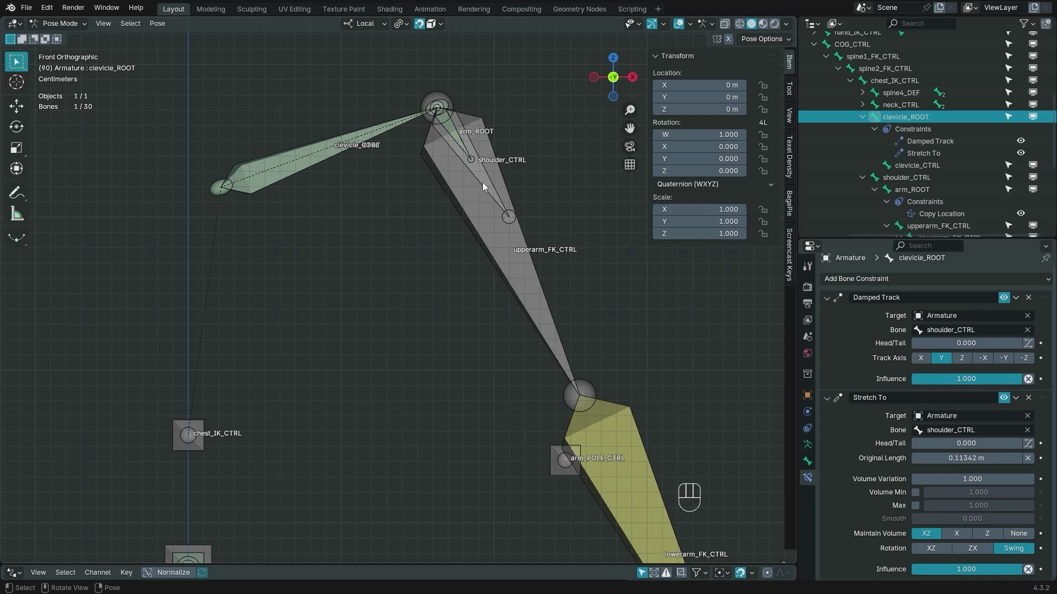
pyautogui.hotkey('ctrl', 'z')
pyautogui.hotkey('ctrl', 'z')
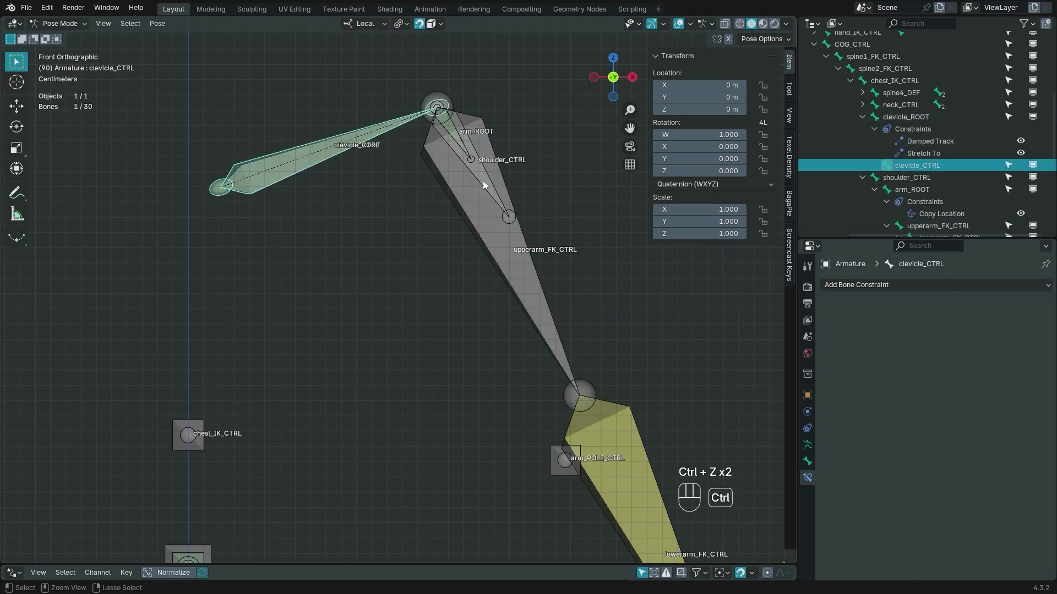
pyautogui.hotkey('ctrl', 'z')
pyautogui.hotkey('ctrl', 'z')
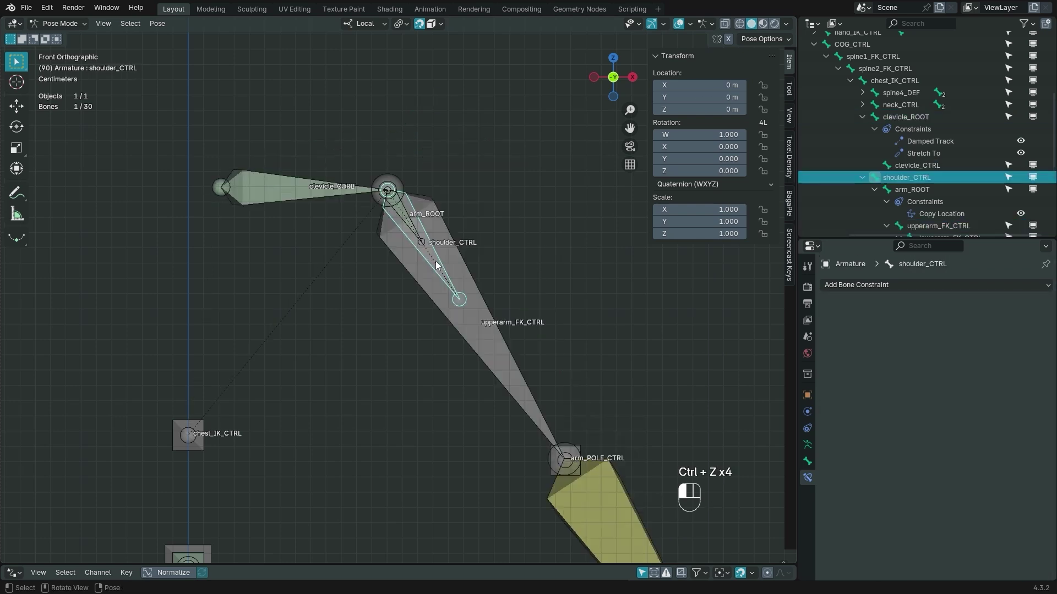
# Add a library-overridable float custom property named STRETCH, ranging from 0 to 1, to the shoulder_CTRL bone.
pyautogui.click(808, 461)
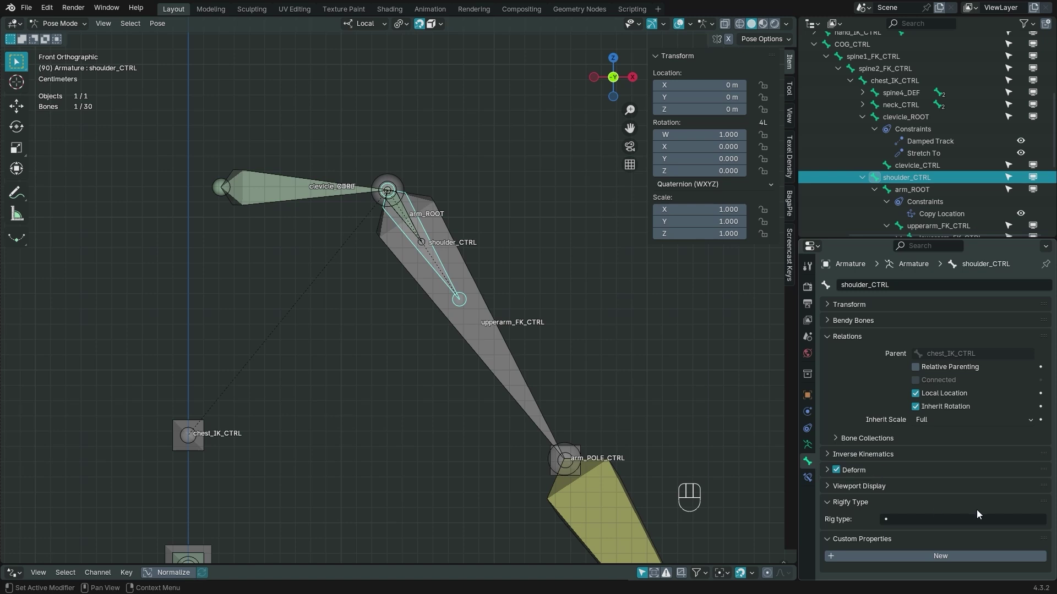
pyautogui.click(973, 556)
pyautogui.click(1027, 572)
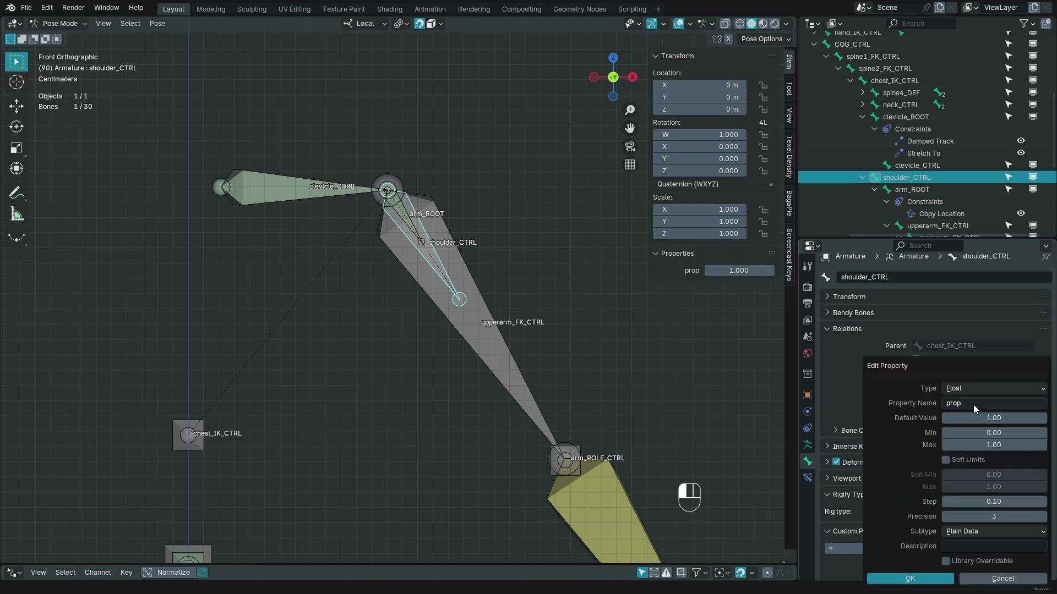
pyautogui.click(973, 404)
pyautogui.write('STRETCH')
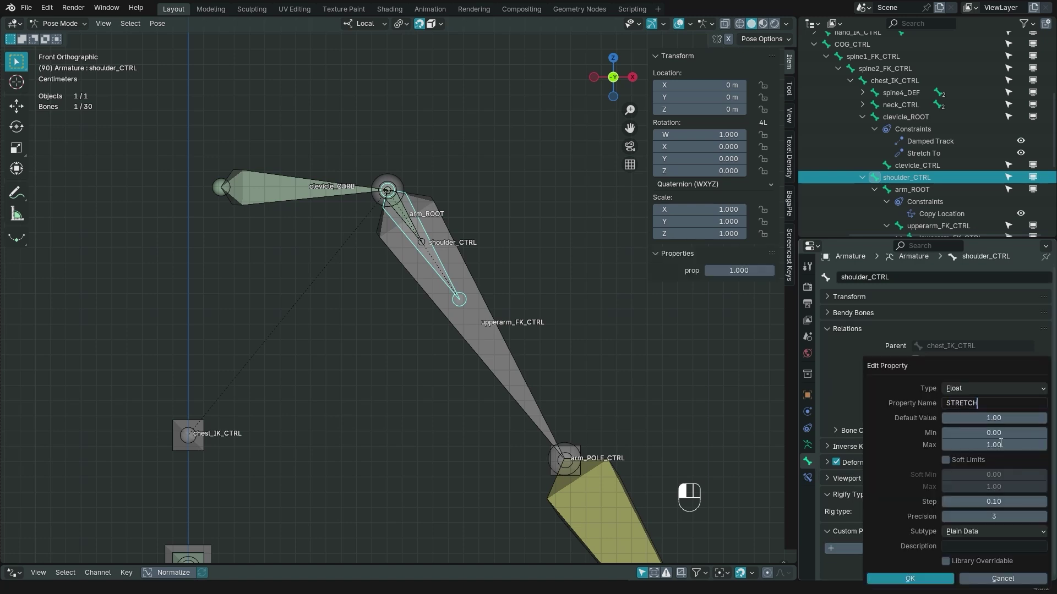
pyautogui.click(955, 559)
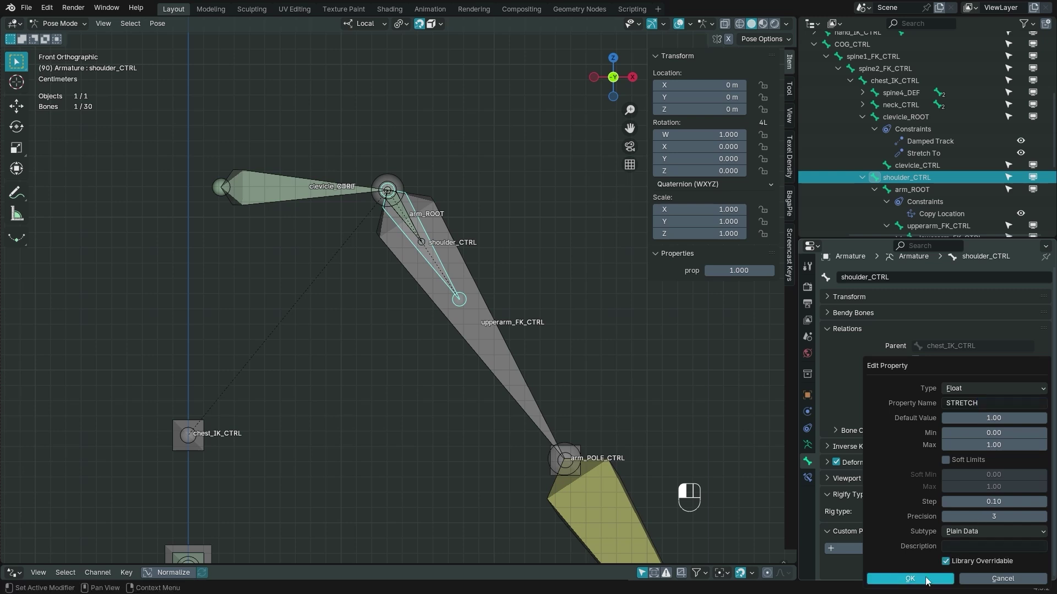
pyautogui.click(910, 578)
# Drive the influence of clevicle_ROOT's Stretch To constraint with a driver copied from shoulder_CTRL's STRETCH property.
pyautogui.rightClick(730, 272)
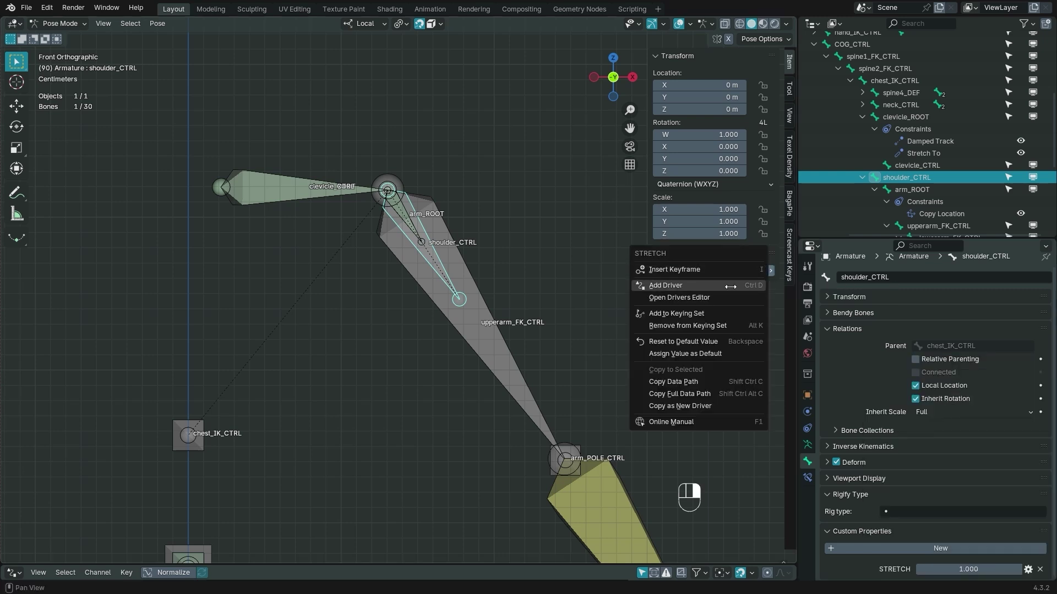
pyautogui.click(300, 190)
pyautogui.click(301, 190)
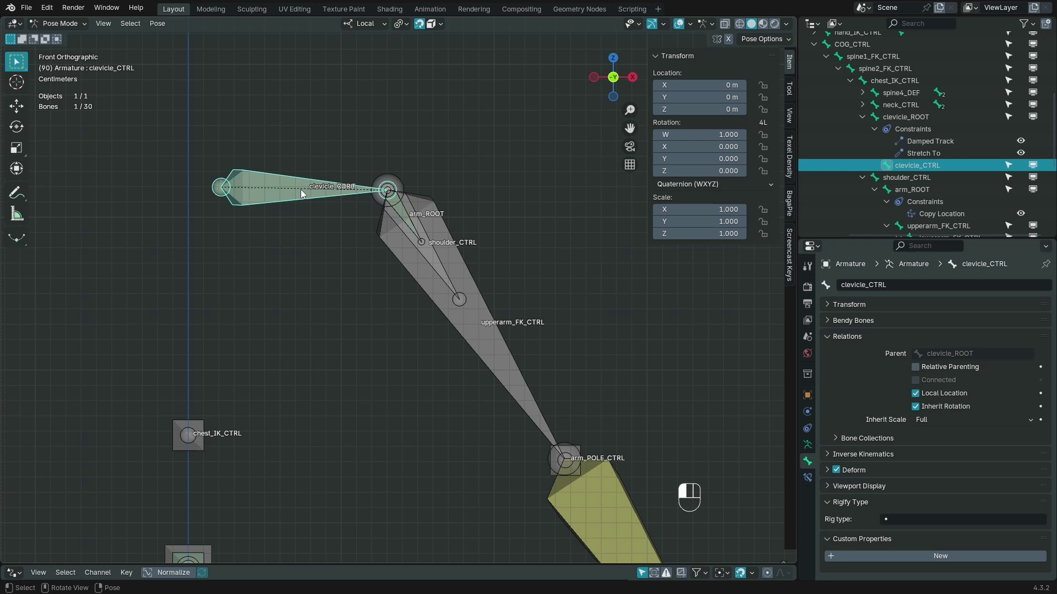
pyautogui.click(310, 194)
pyautogui.click(308, 187)
pyautogui.click(808, 478)
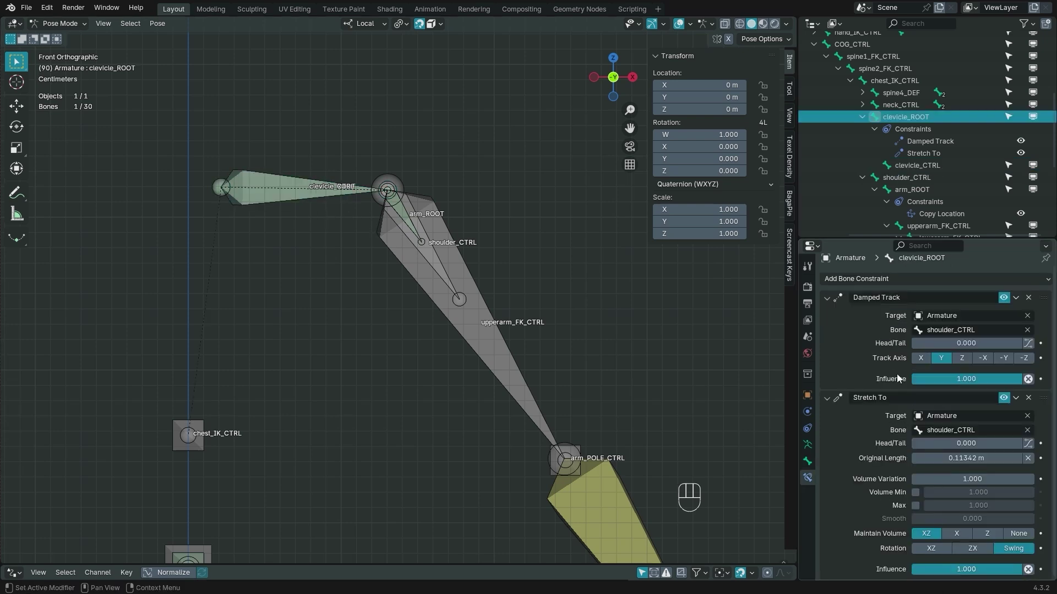
pyautogui.rightClick(960, 569)
pyautogui.click(912, 465)
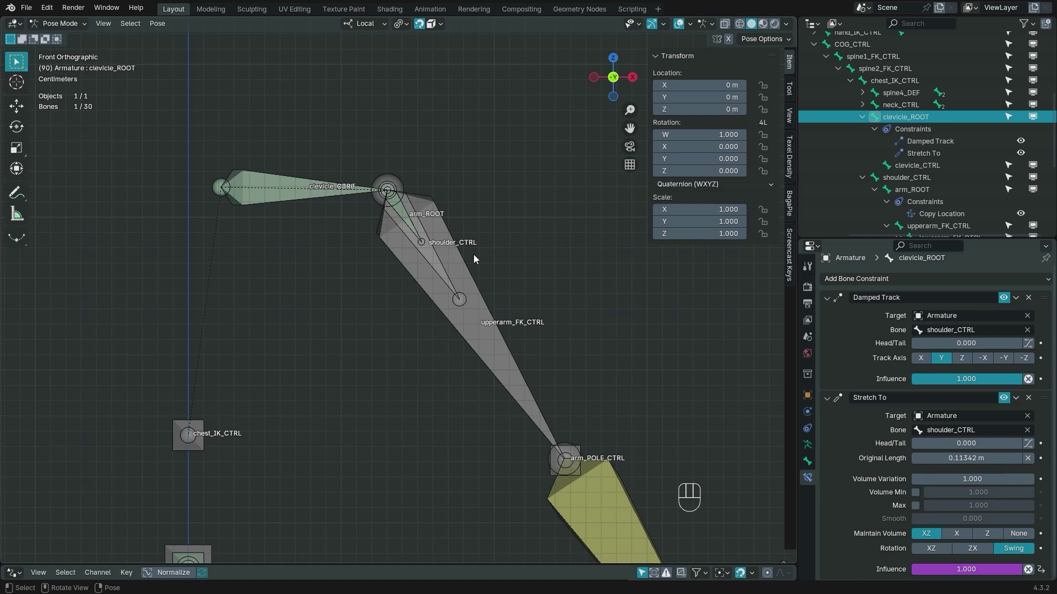
# Test the STRETCH property with shoulder_CTRL moved about 0.044 m in X and 0.046 m in Z, and undo the test.
pyautogui.click(439, 263)
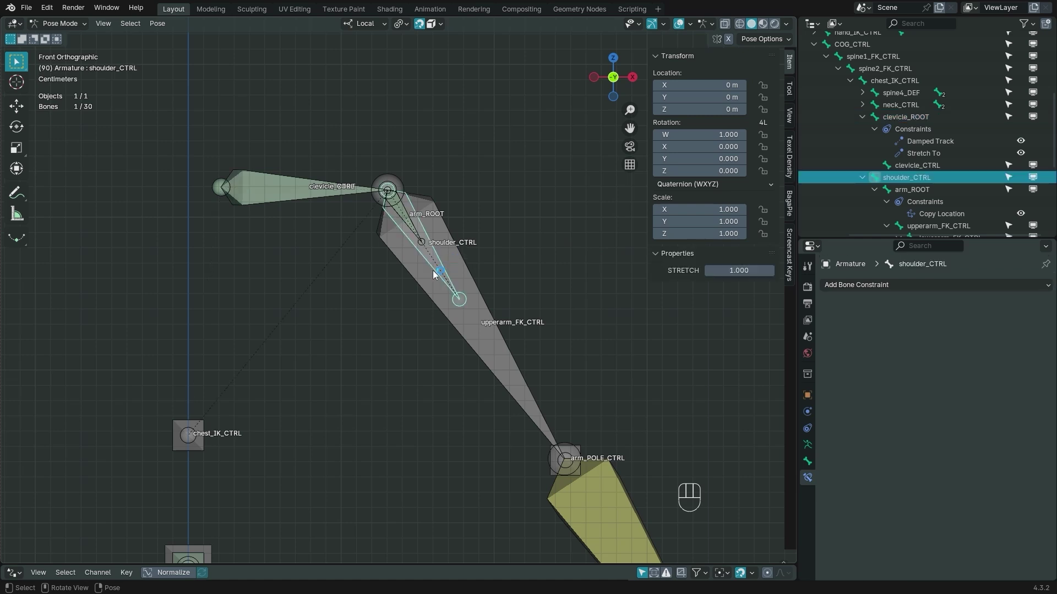
pyautogui.press('g')
pyautogui.click(532, 140)
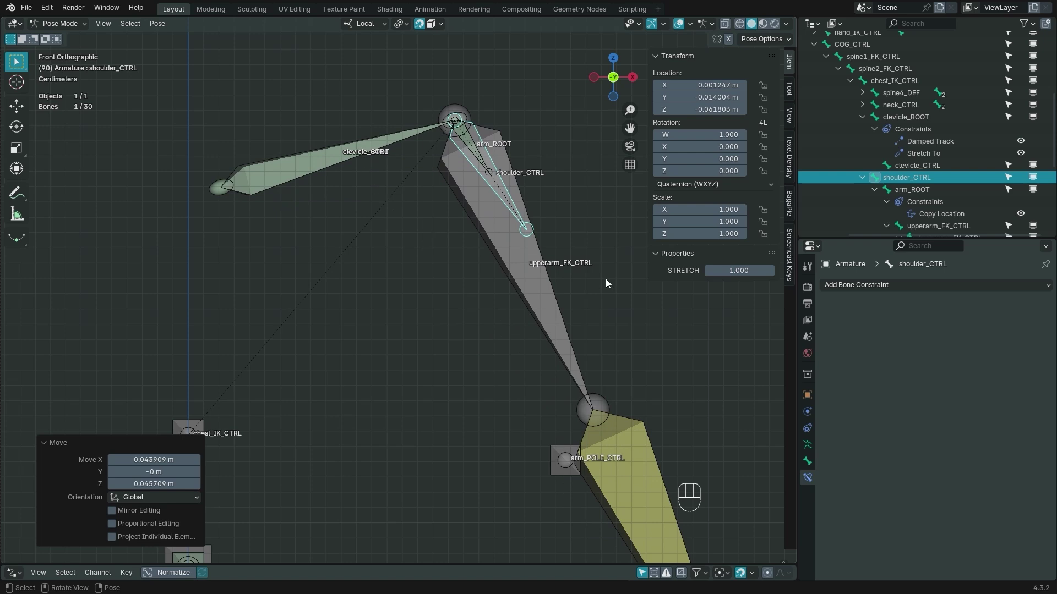
pyautogui.moveTo(739, 270)
pyautogui.mouseDown()
pyautogui.moveTo(690, 270)
pyautogui.moveTo(739, 270)
pyautogui.mouseUp()
pyautogui.hotkey('ctrl', 'z')
pyautogui.hotkey('ctrl', 'z')
# Switch the armature to Edit Mode and display the bone axes around the clavicle and shoulder.
pyautogui.scroll(-2, 402, 239)
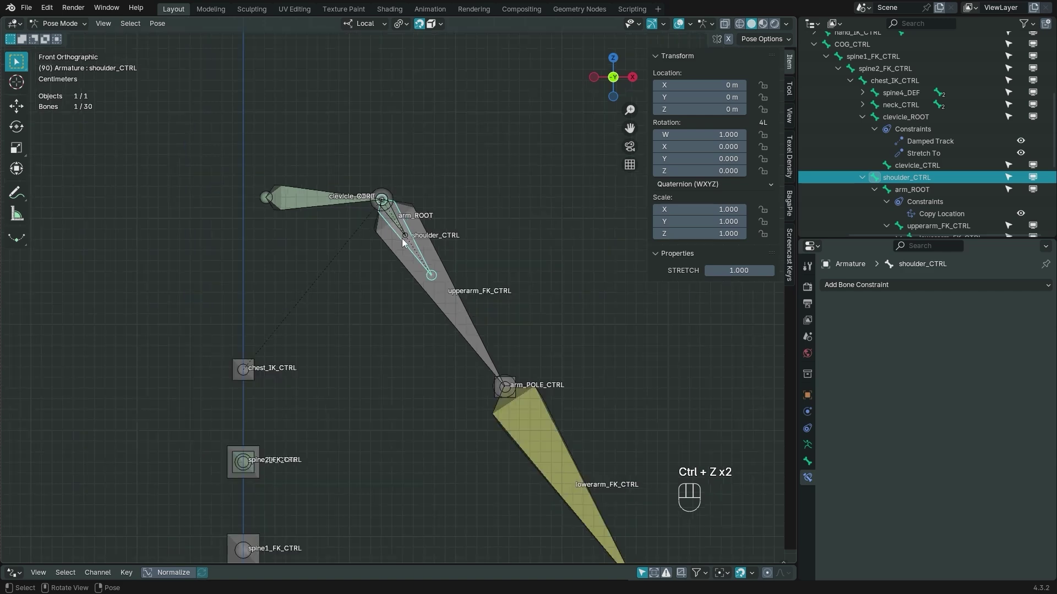
pyautogui.keyDown('shift'); pyautogui.moveTo(421, 235); pyautogui.dragTo(461, 206, button='middle'); pyautogui.keyUp('shift')
pyautogui.scroll(-1, 444, 200)
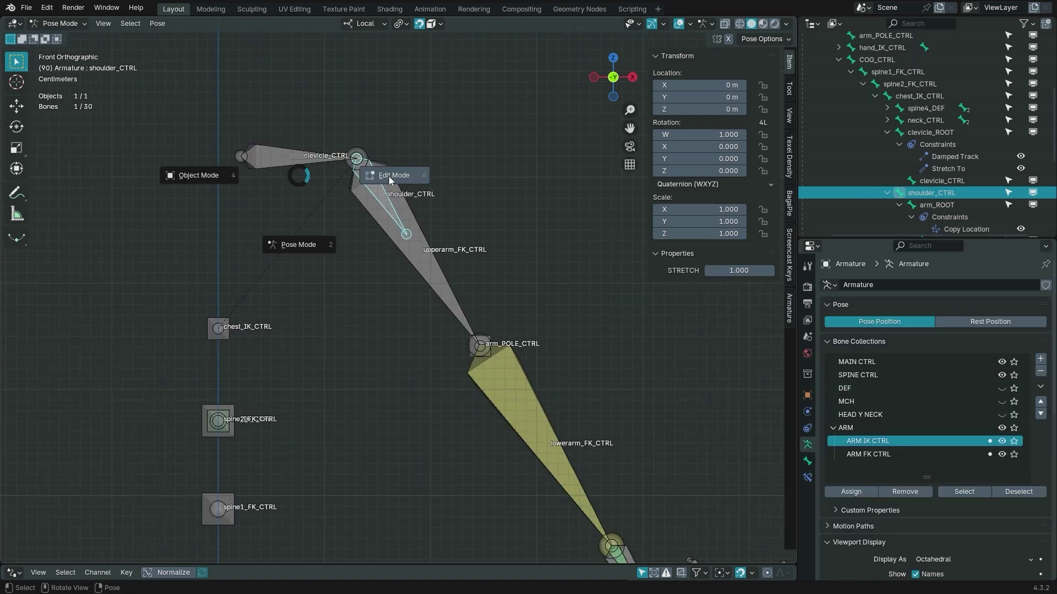
pyautogui.click(388, 176)
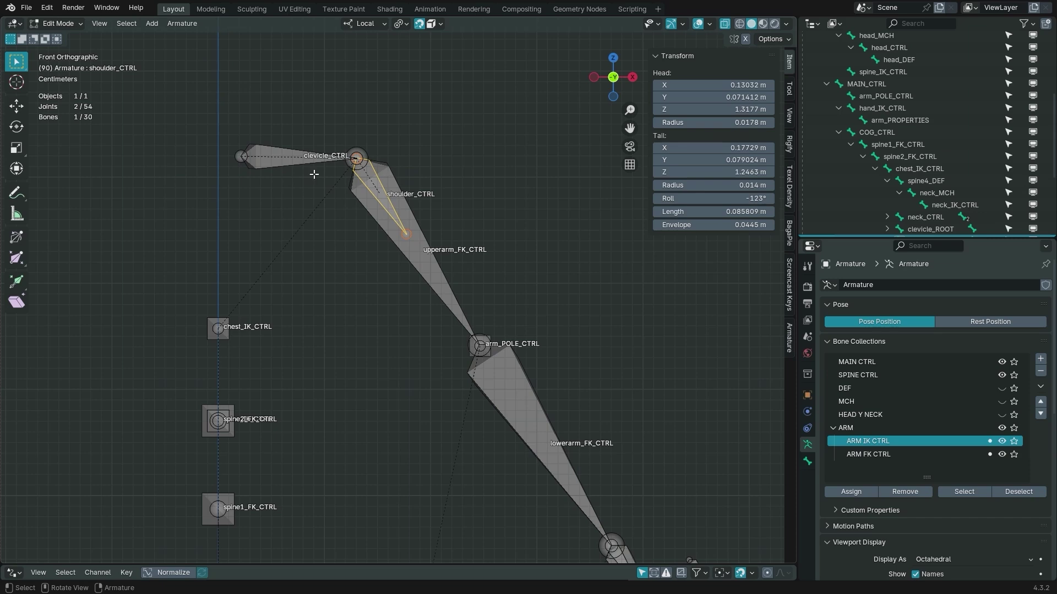
pyautogui.press('q')
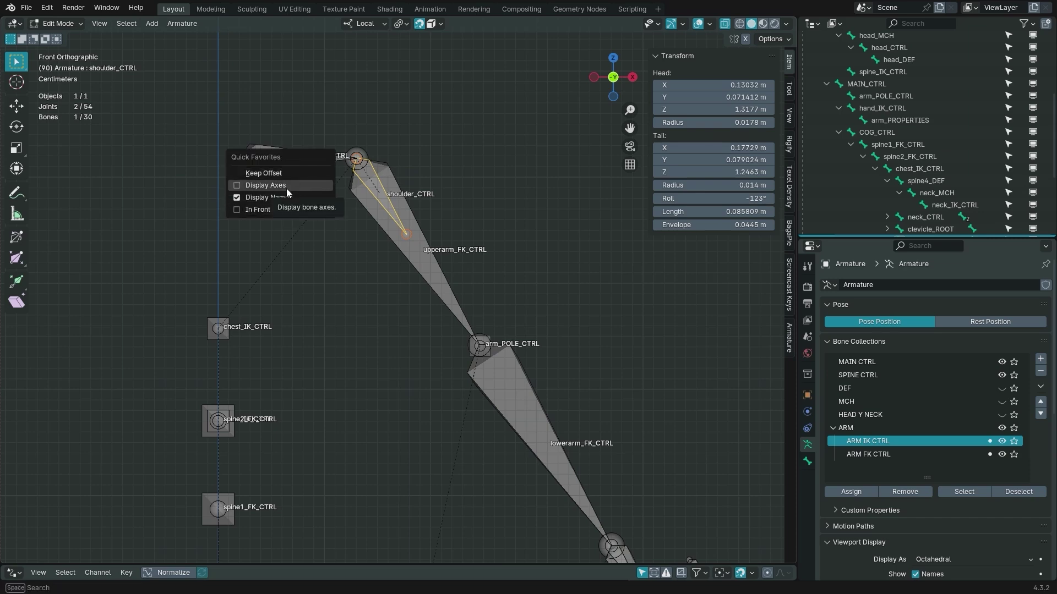
pyautogui.click(286, 188)
pyautogui.moveTo(286, 189); pyautogui.dragTo(377, 225, button='middle')
pyautogui.scroll(2, 372, 220)
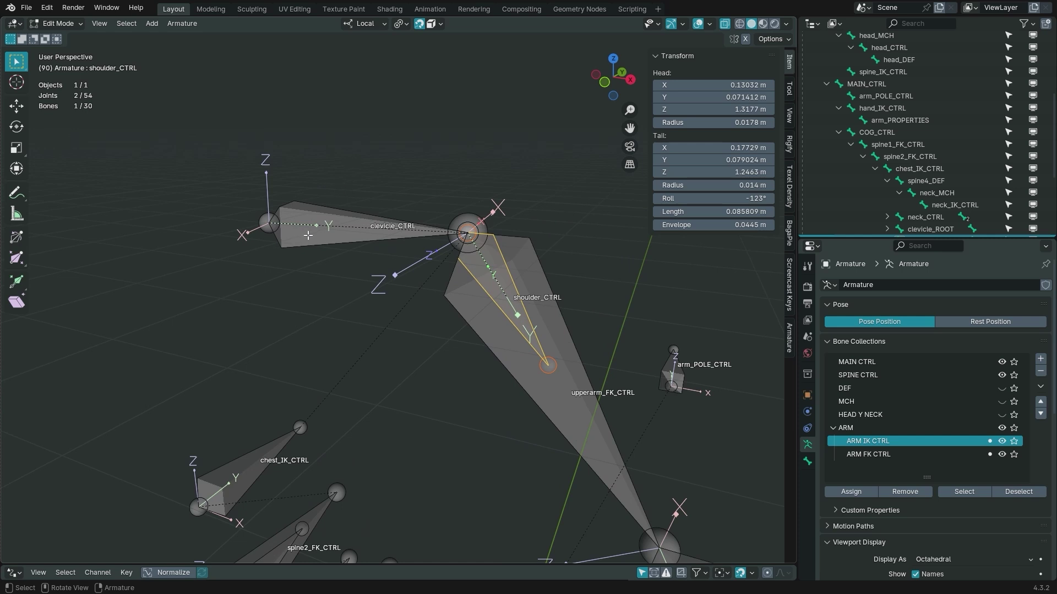
# Show the MCH bone collection and recalculate the roll of clevicle_CTRL to the Global -Z Axis.
pyautogui.click(1002, 401)
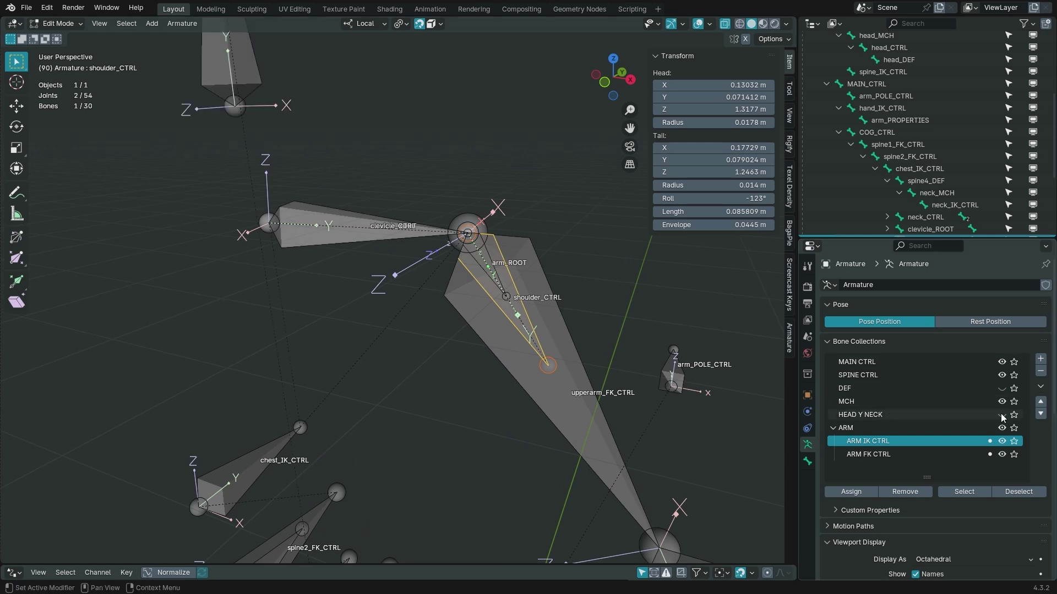
pyautogui.moveTo(311, 219); pyautogui.dragTo(342, 221, button='middle')
pyautogui.click(319, 236)
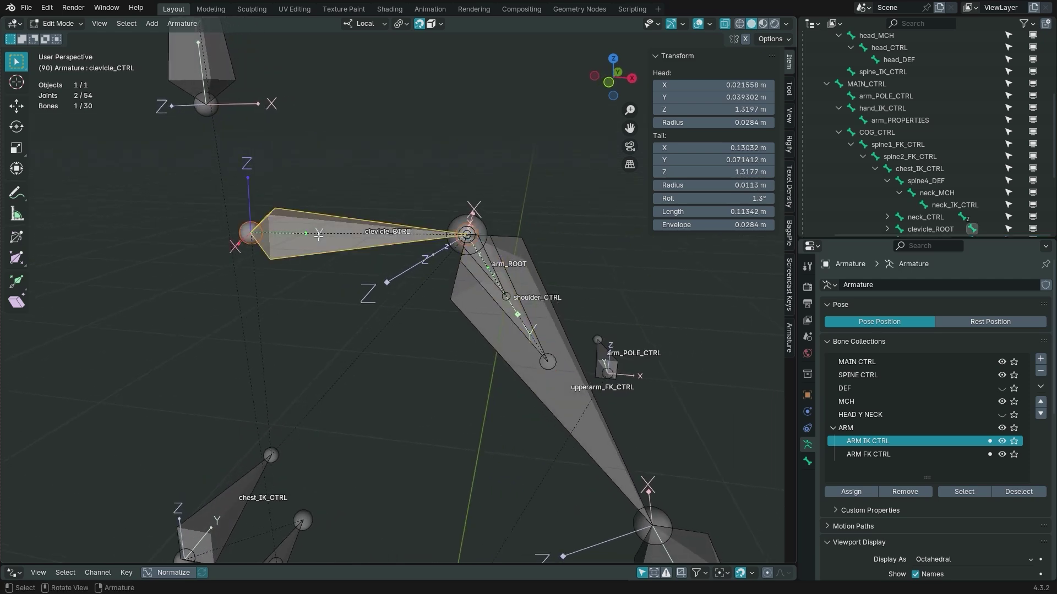
pyautogui.moveTo(319, 236); pyautogui.dragTo(283, 221, button='middle')
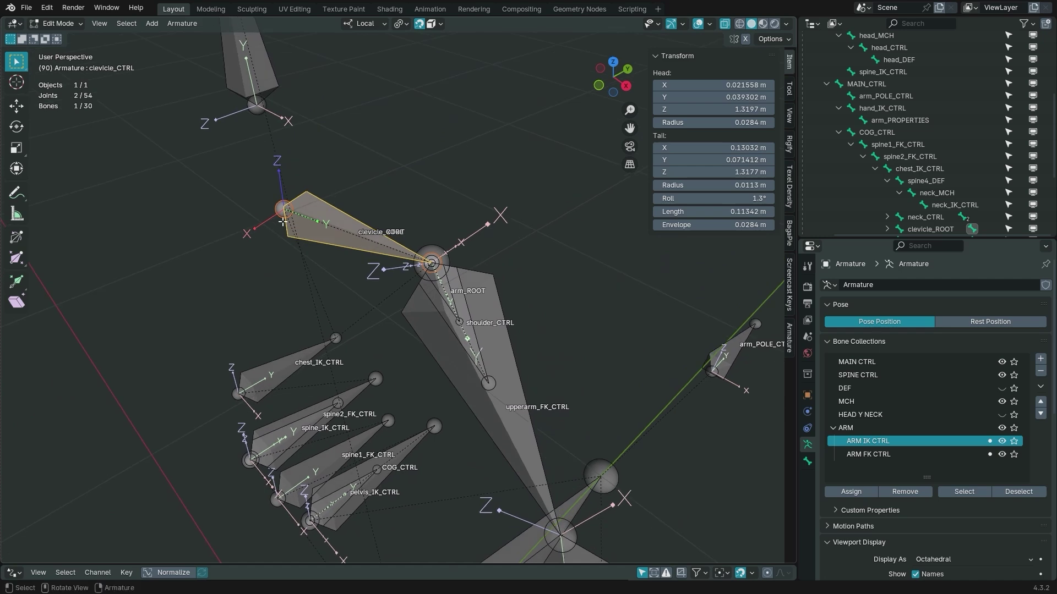
pyautogui.moveTo(330, 248); pyautogui.dragTo(352, 241, button='middle')
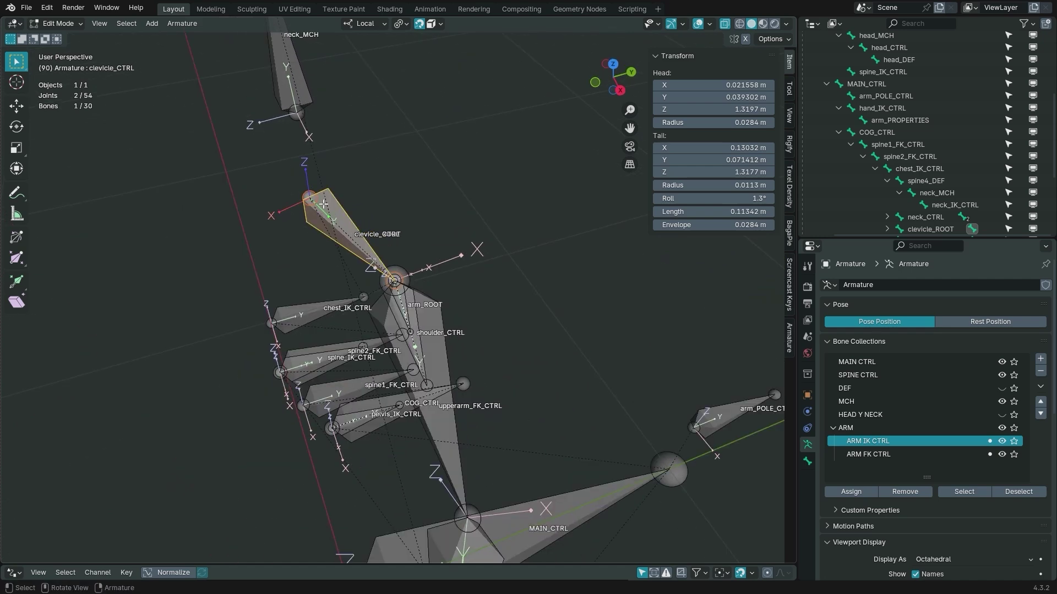
pyautogui.moveTo(366, 280); pyautogui.dragTo(379, 261, button='middle')
pyautogui.scroll(1, 379, 261)
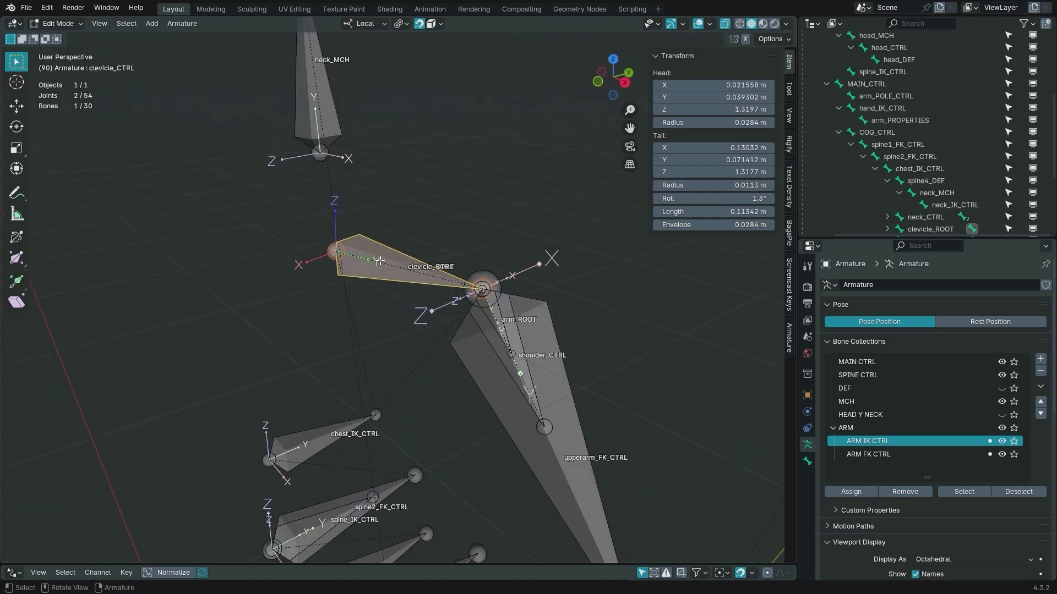
pyautogui.hotkey('shift', 'n')
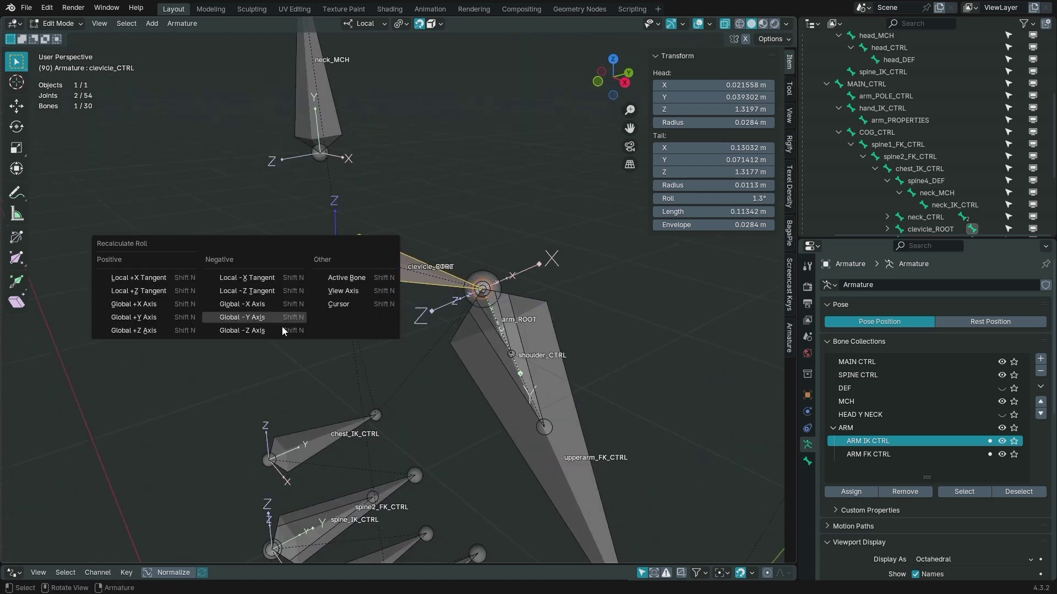
pyautogui.click(242, 330)
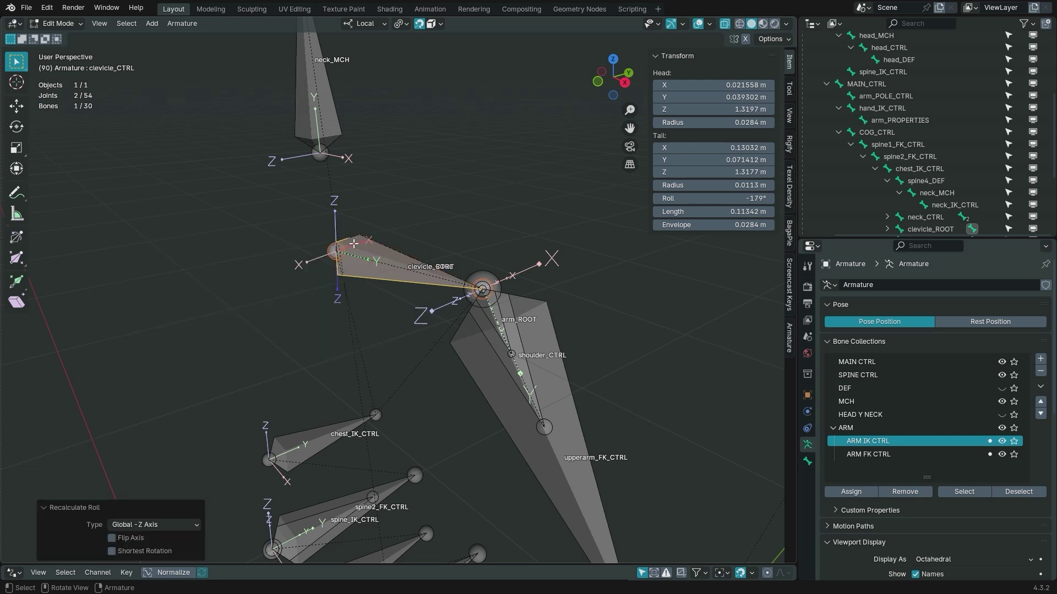
# Select the overlapping clevicle_ROOT bone and recalculate its roll to the Global -Z Axis.
pyautogui.hotkey('ctrl', 'z')
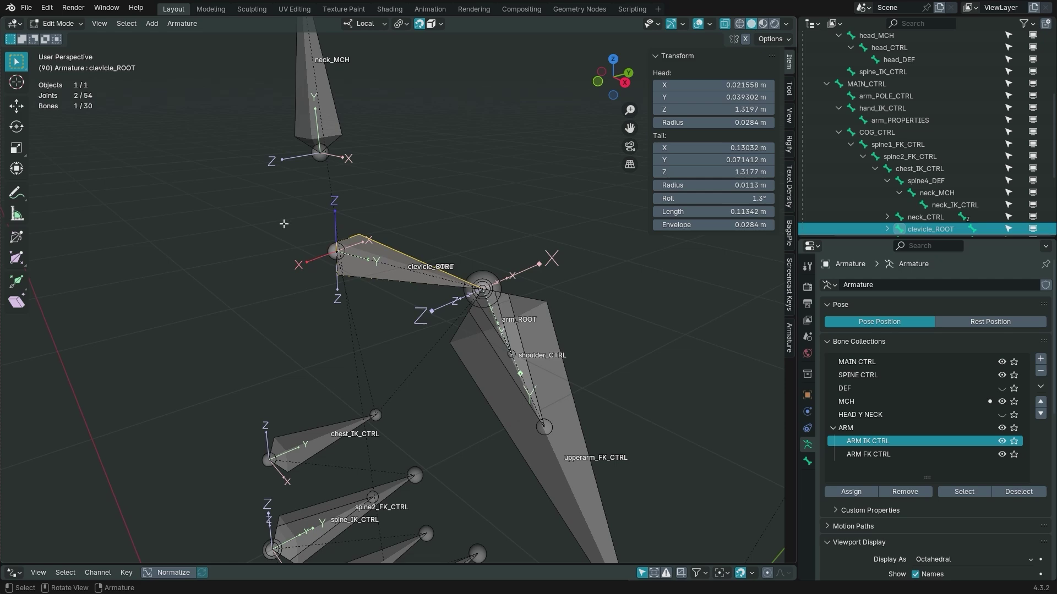
pyautogui.hotkey('shift', 'n')
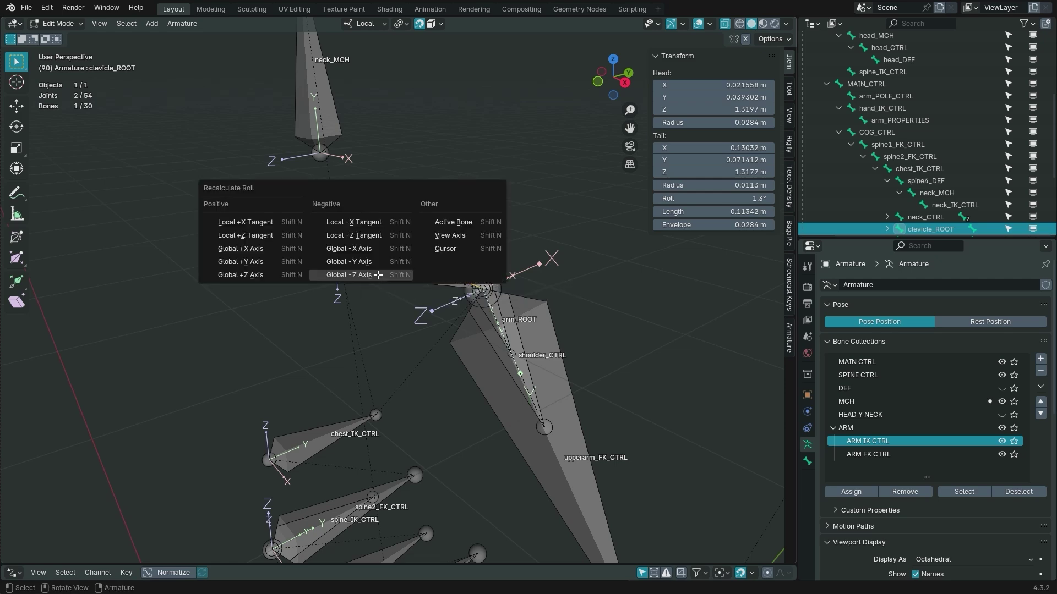
pyautogui.click(377, 275)
pyautogui.moveTo(377, 275); pyautogui.dragTo(476, 284, button='middle')
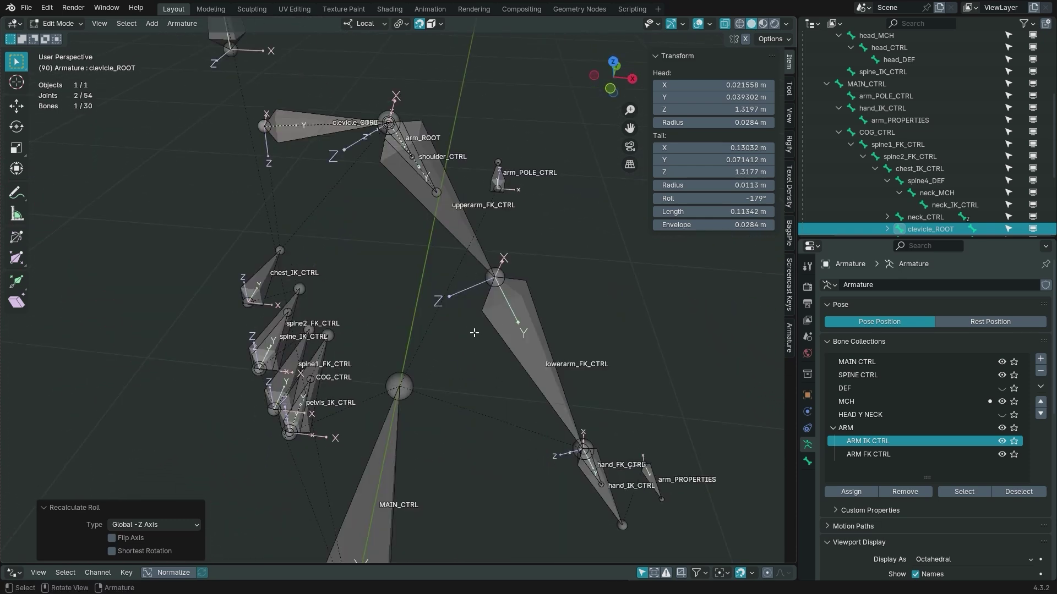
# Return to the front view and hide the bone axes and the MCH bone collection.
pyautogui.press('KP_1')
pyautogui.press('q')
pyautogui.click(445, 293)
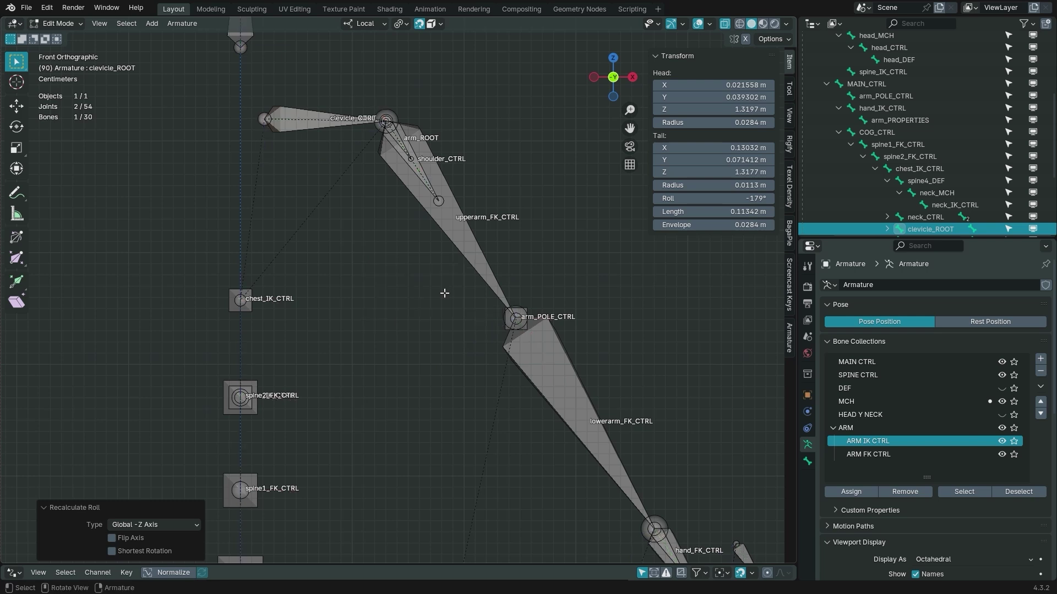
pyautogui.scroll(-2, 444, 293)
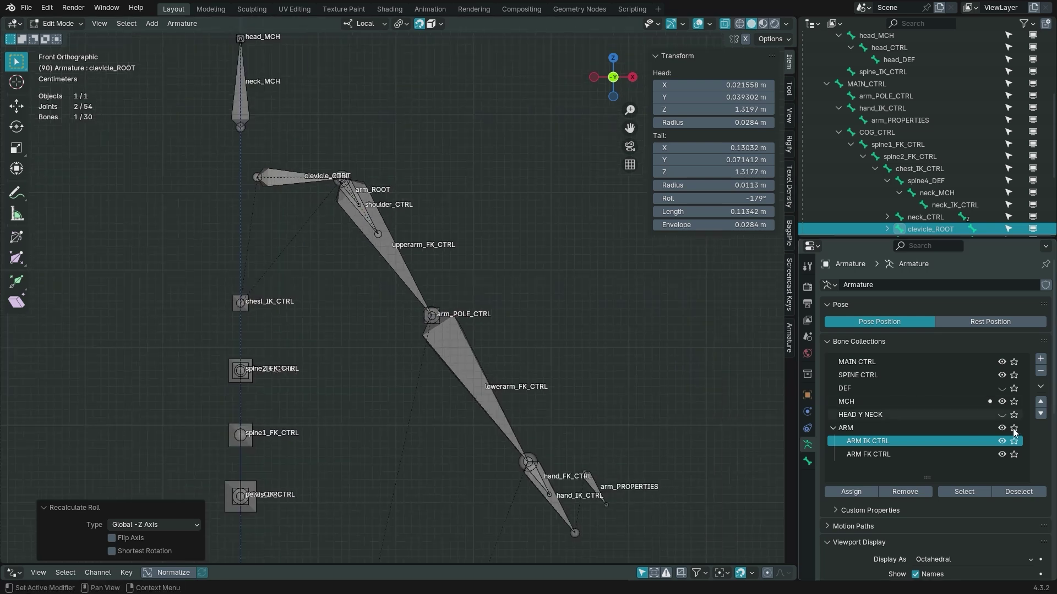
pyautogui.click(1002, 401)
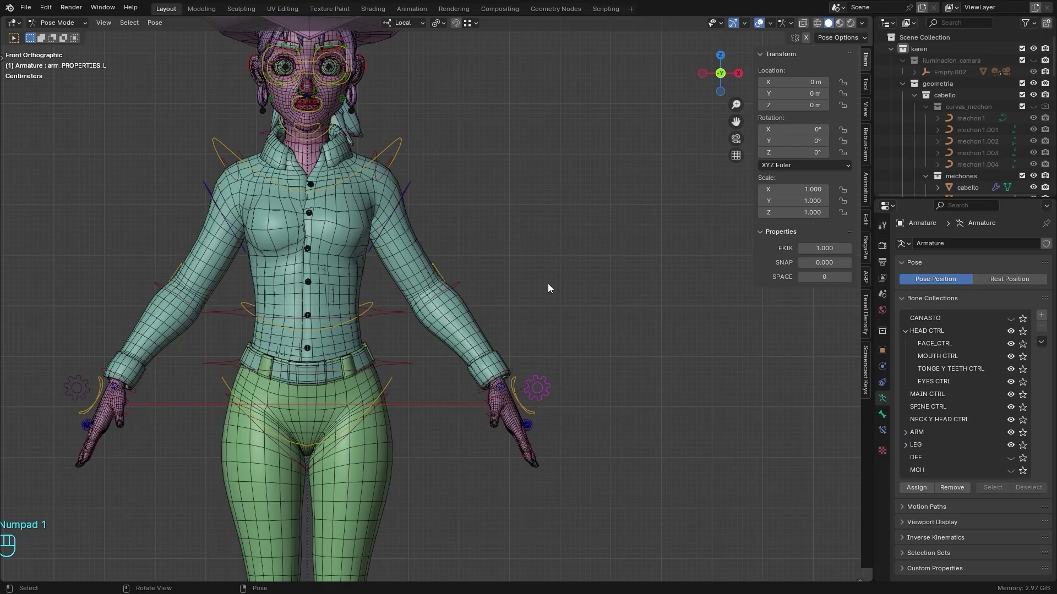
# Try rotating the finished rig's hand_IK_CTRL_L control around its local Y axis to test the forearm twist.
pyautogui.moveTo(547, 283)
pyautogui.keyDown('shift'); pyautogui.mouseDown(button='middle')
pyautogui.moveTo(586, 223)
pyautogui.moveTo(581, 247)
pyautogui.moveTo(594, 269)
pyautogui.moveTo(547, 269)
pyautogui.moveTo(544, 279)
pyautogui.mouseUp(button='middle'); pyautogui.keyUp('shift')
pyautogui.scroll(2, 544, 280)
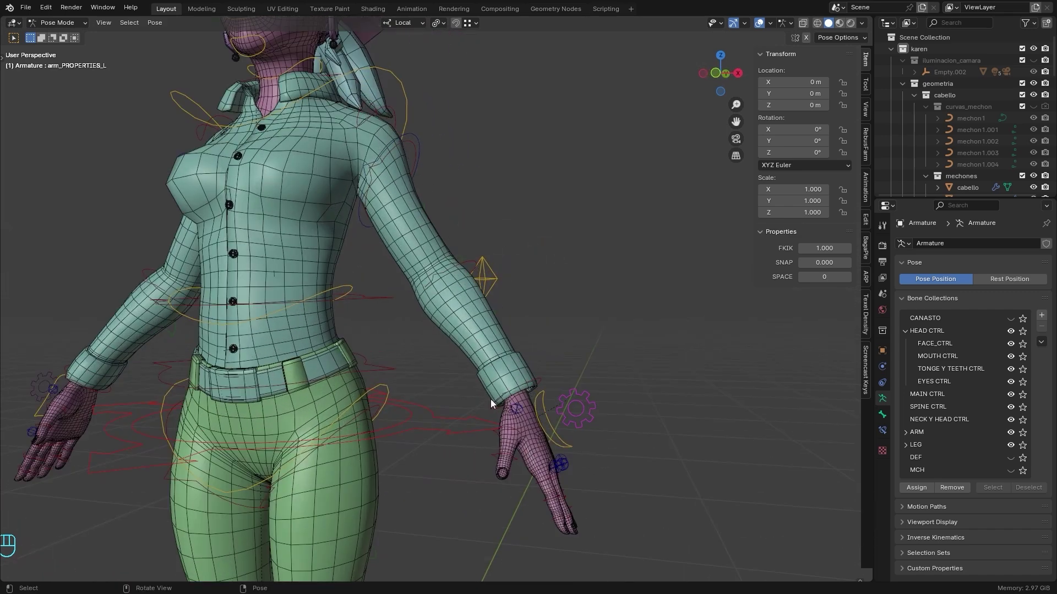
pyautogui.click(556, 440)
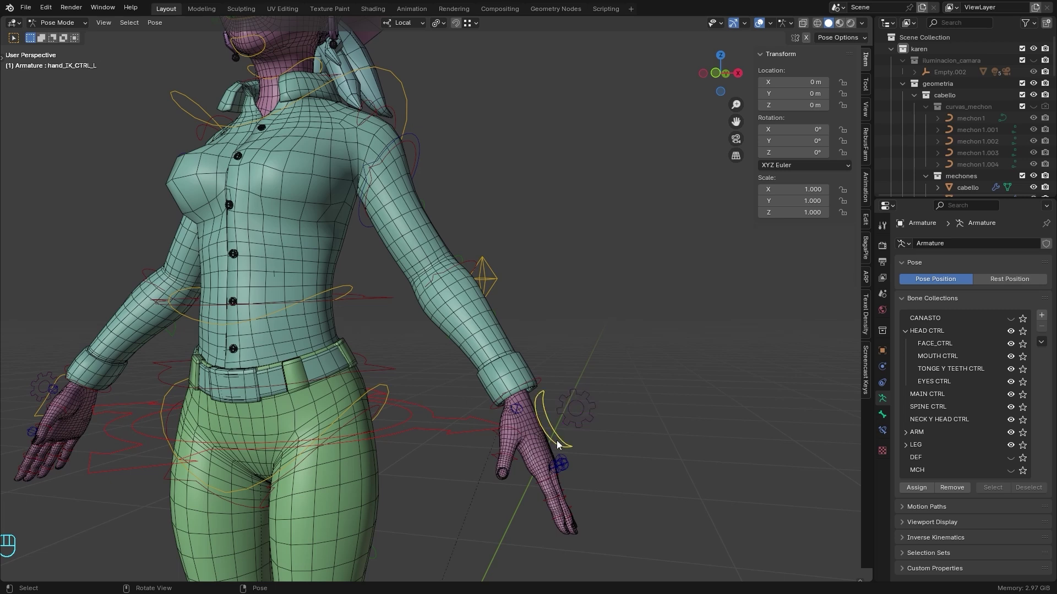
pyautogui.press('r')
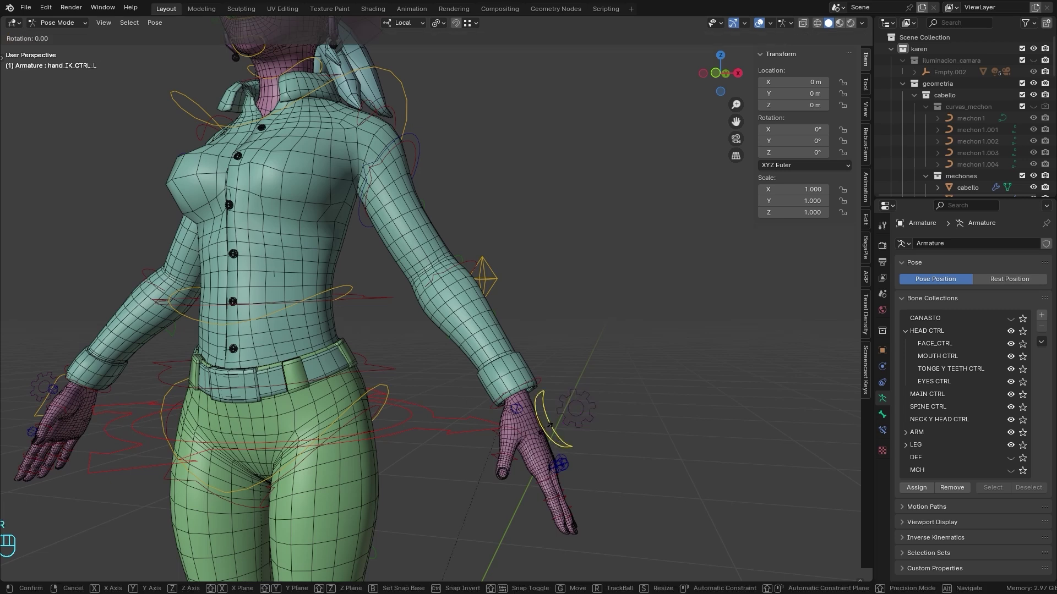
pyautogui.press('y')
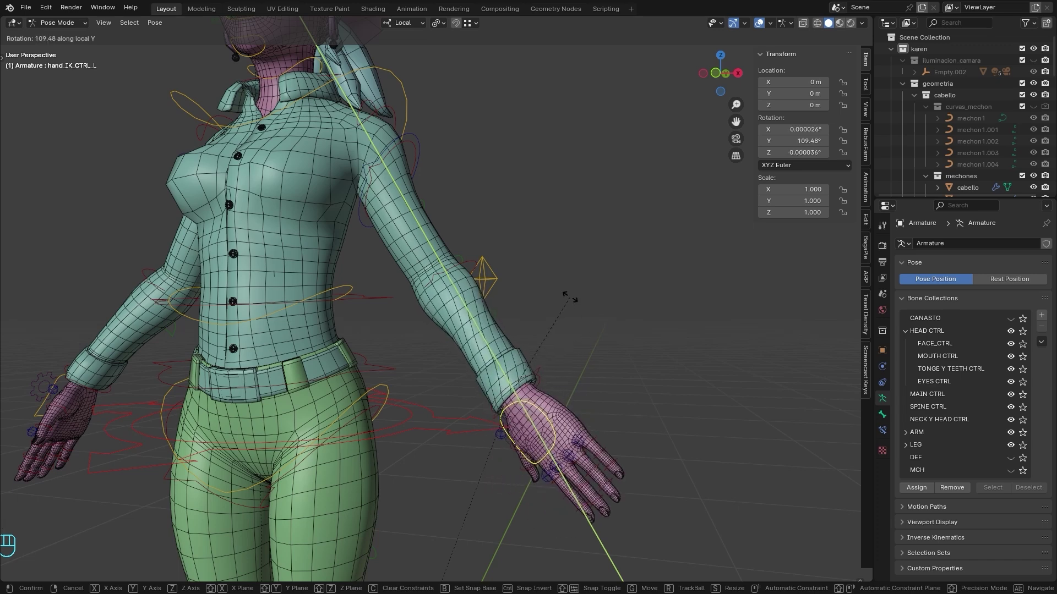
pyautogui.rightClick(403, 137)
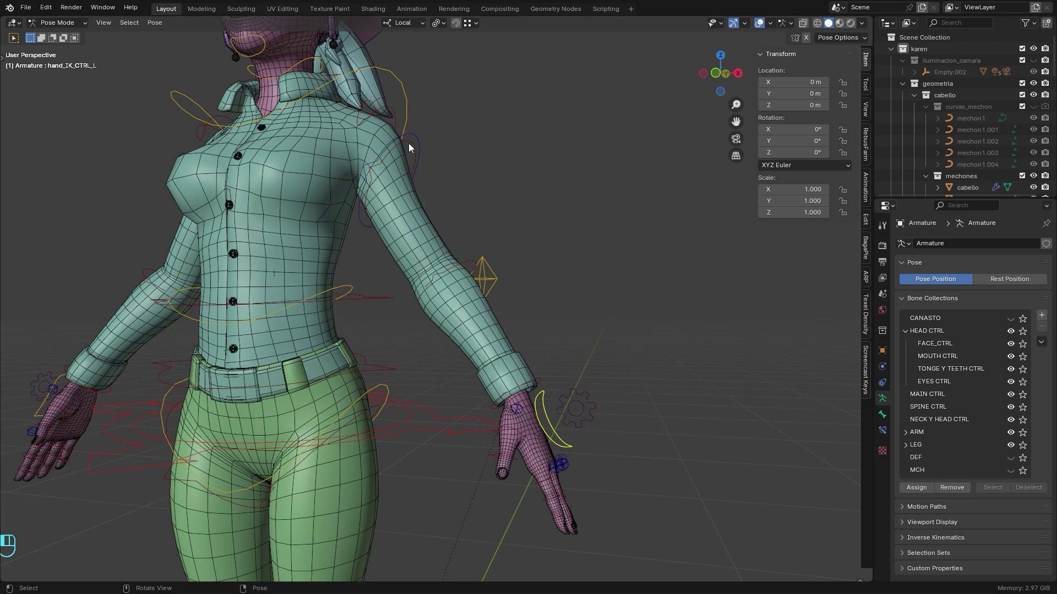
# Try rotating the shoulder_CTRL_L control around its local Y axis.
pyautogui.click(408, 143)
pyautogui.press('r')
pyautogui.press('y')
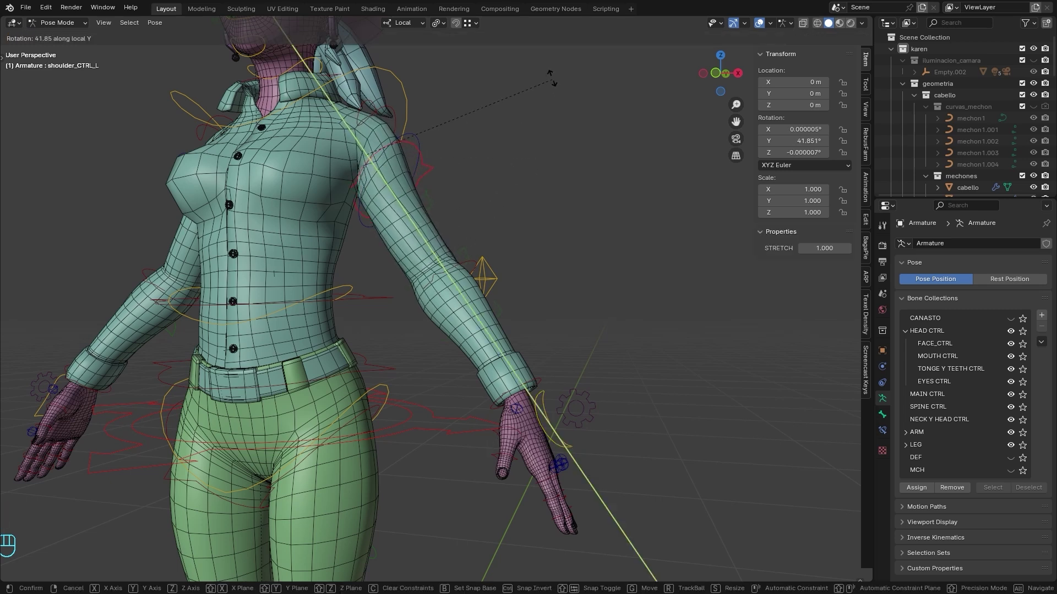
pyautogui.rightClick(464, 246)
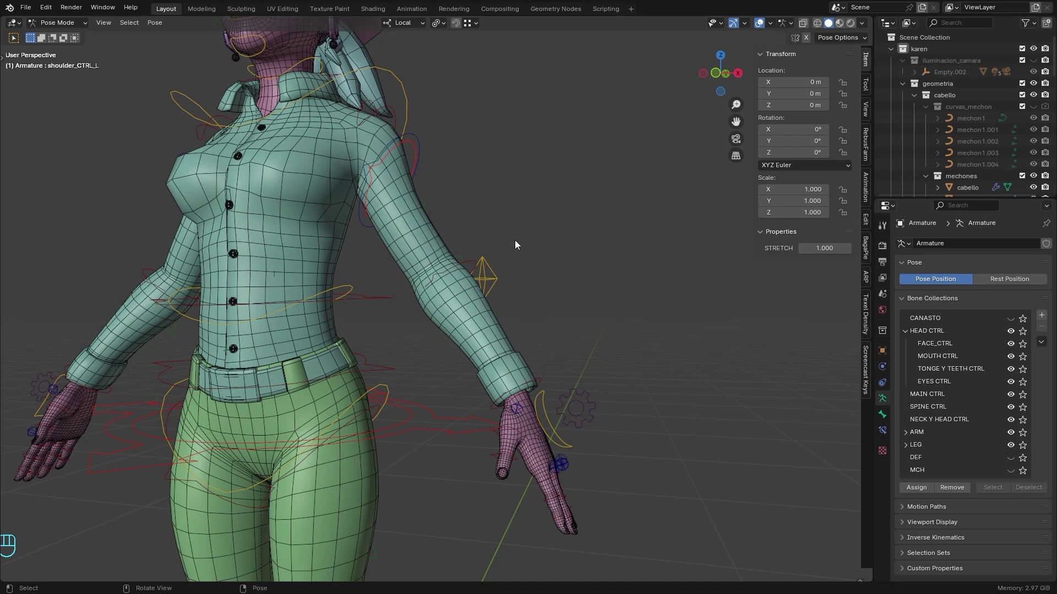
# Try moving the upper arm bend control arm1_CTRL_L from a side view.
pyautogui.press('KP_3')
pyautogui.moveTo(521, 237); pyautogui.dragTo(526, 286, button='middle')
pyautogui.click(404, 214)
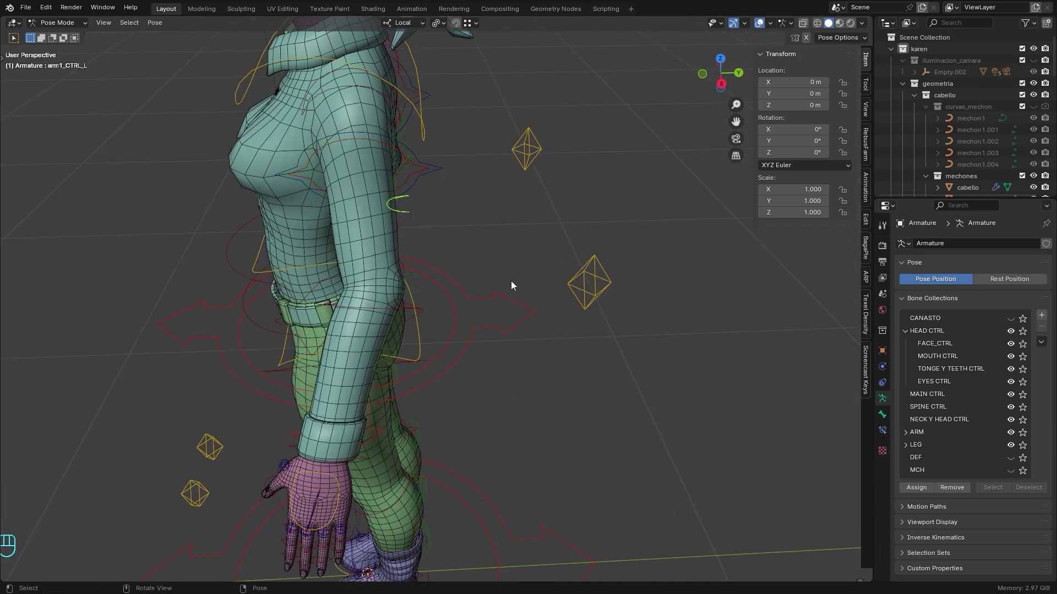
pyautogui.press('g')
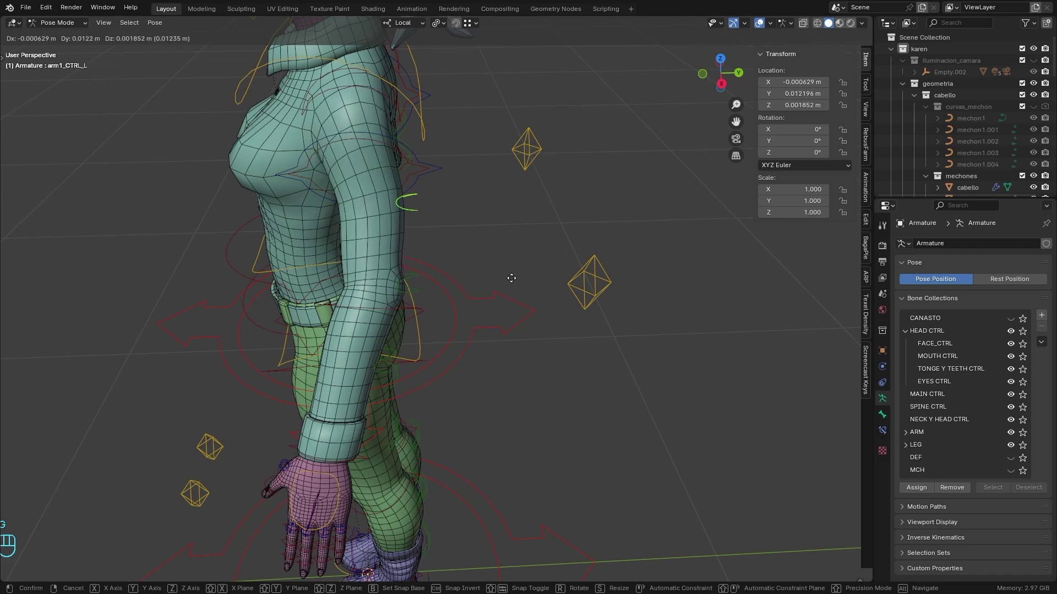
pyautogui.rightClick(509, 280)
# Try moving the elbow bend control arm2_CTRL_L.
pyautogui.moveTo(507, 282); pyautogui.dragTo(482, 286, button='middle')
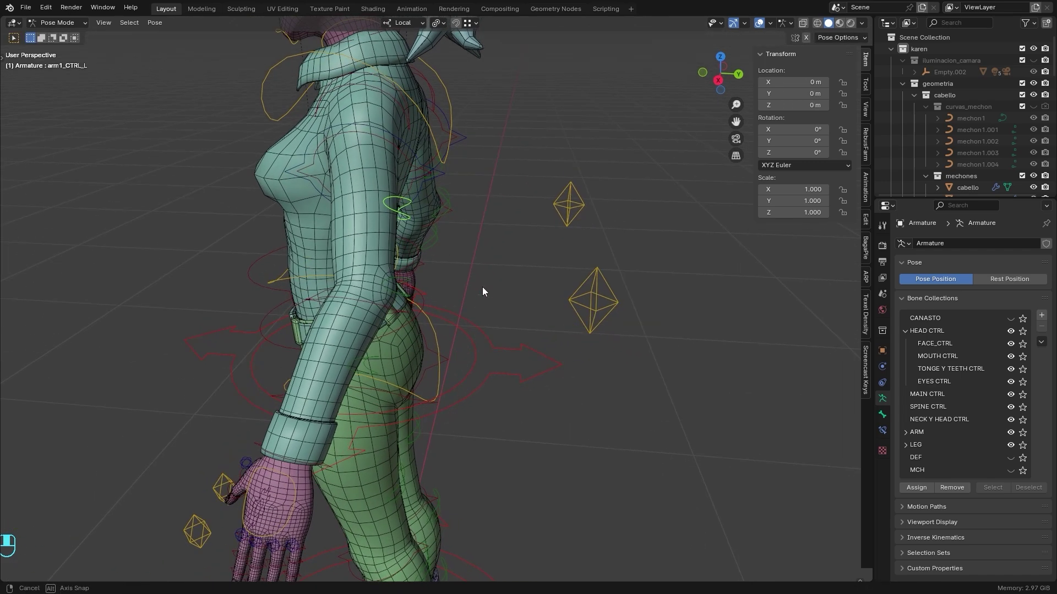
pyautogui.click(403, 279)
pyautogui.click(373, 360)
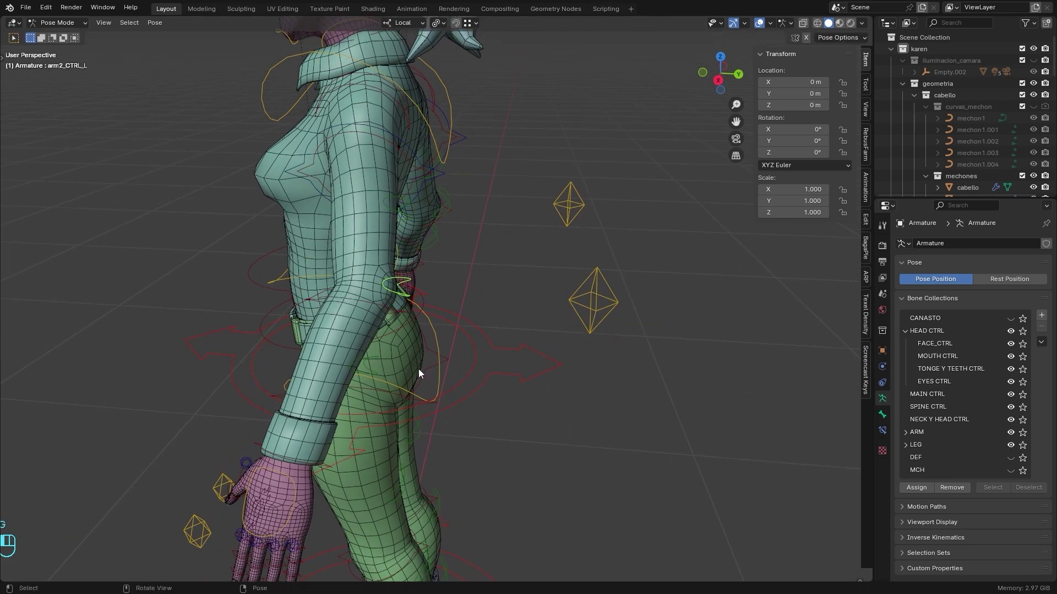
pyautogui.press('g')
pyautogui.rightClick(441, 355)
pyautogui.moveTo(457, 368); pyautogui.dragTo(434, 436, button='middle')
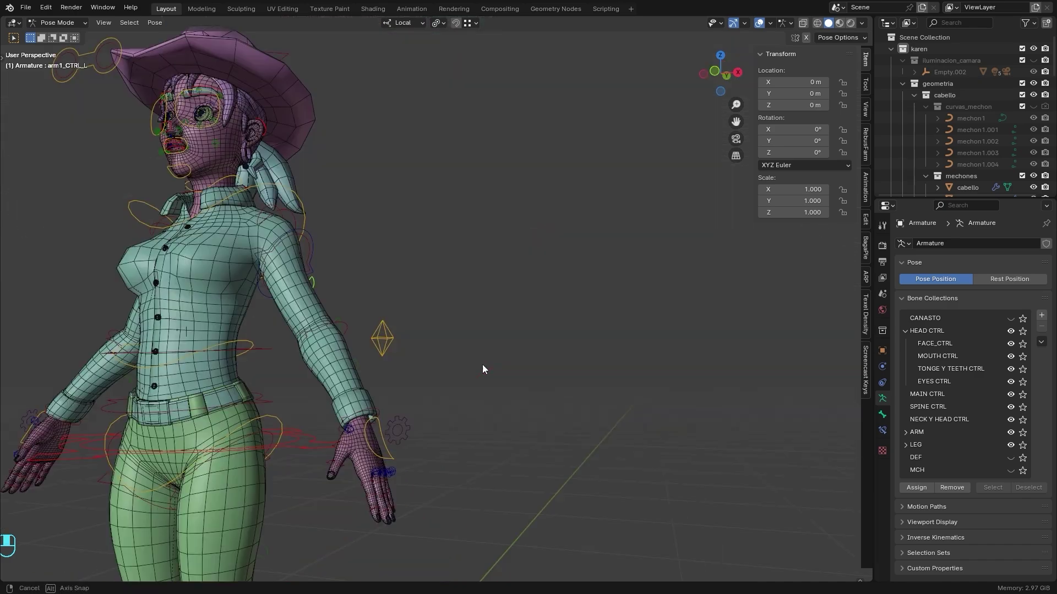
# Try raising the SNAP property of arm_PROPERTIES_L, and return it to 0.
pyautogui.click(434, 436)
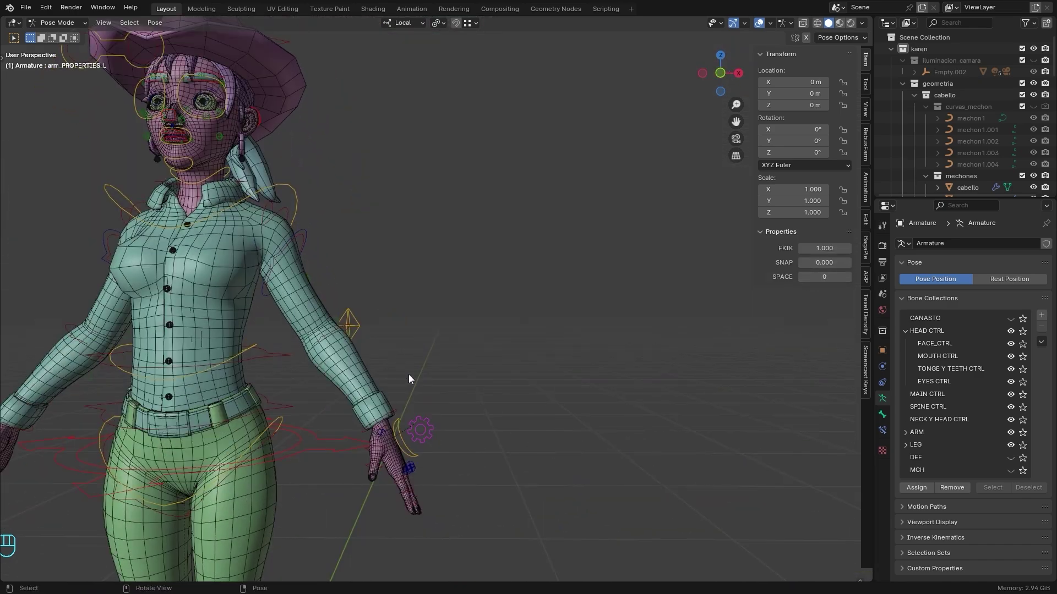
pyautogui.moveTo(408, 374); pyautogui.dragTo(354, 323, button='middle')
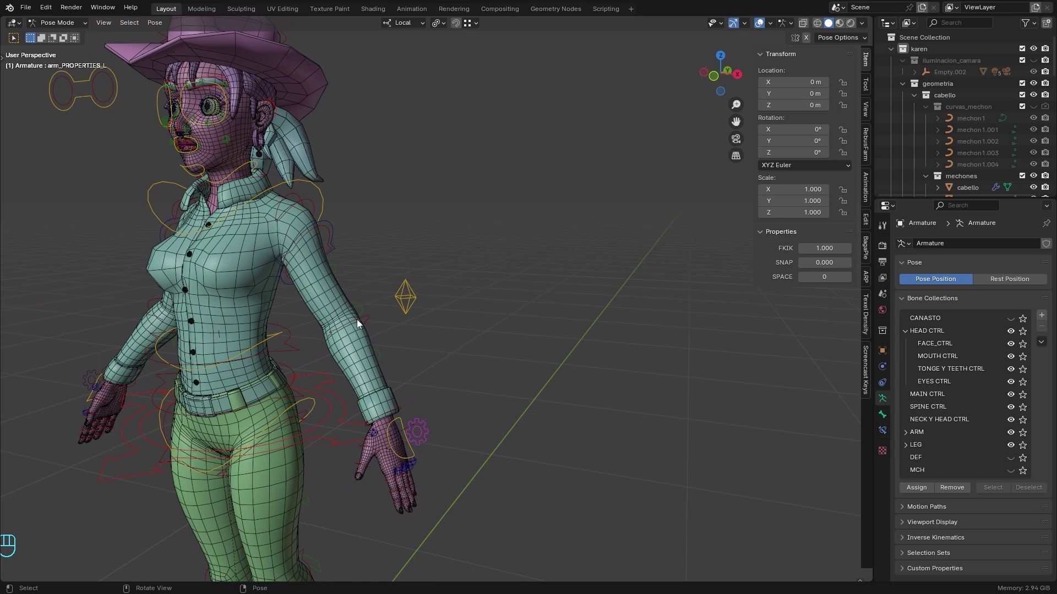
pyautogui.click(820, 262)
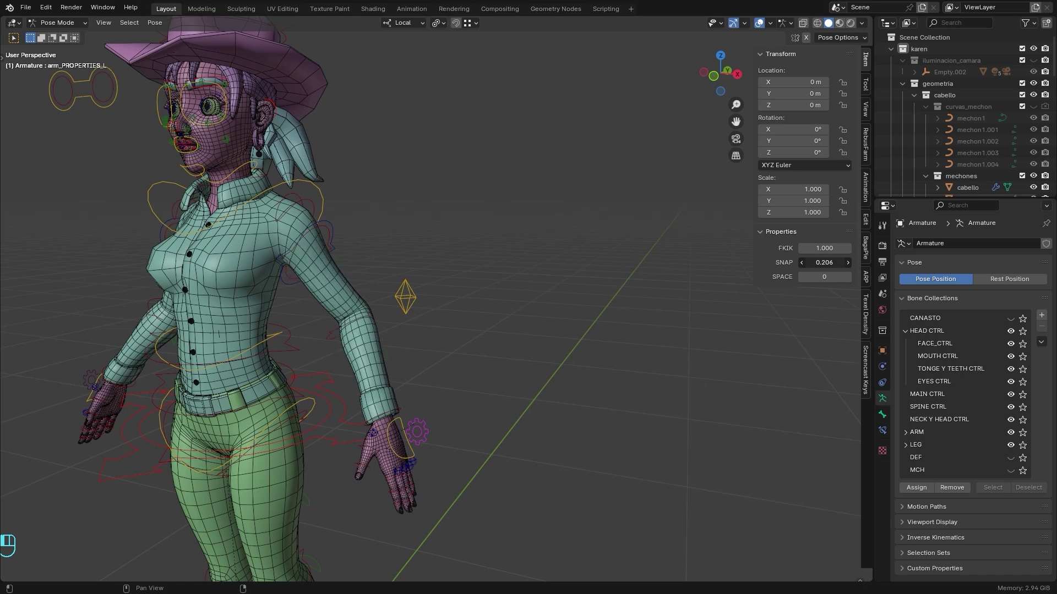
pyautogui.moveTo(585, 340); pyautogui.dragTo(485, 358, button='middle')
pyautogui.moveTo(824, 262); pyautogui.dragTo(802, 262)
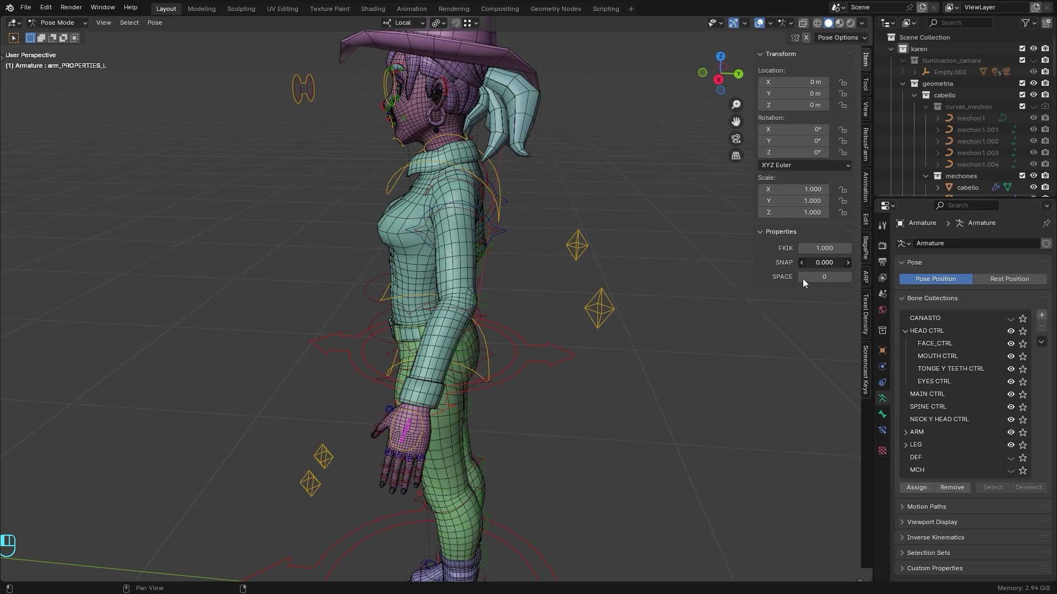
# Identify the elbow pole control arm_IK_POLE_CTRL_L, and set SNAP on arm_PROPERTIES_L to 1.
pyautogui.click(605, 319)
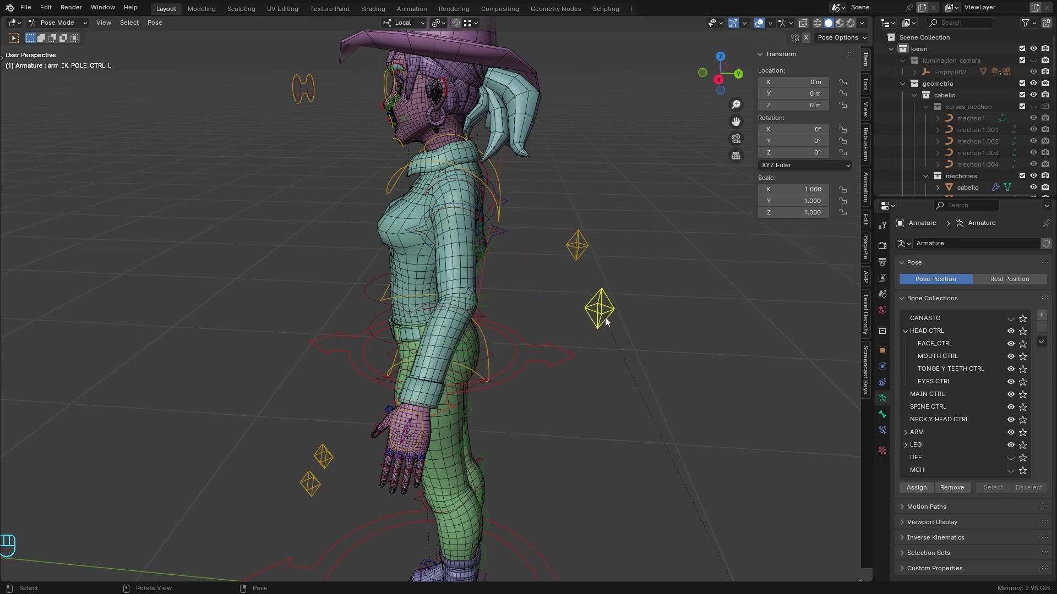
pyautogui.click(407, 426)
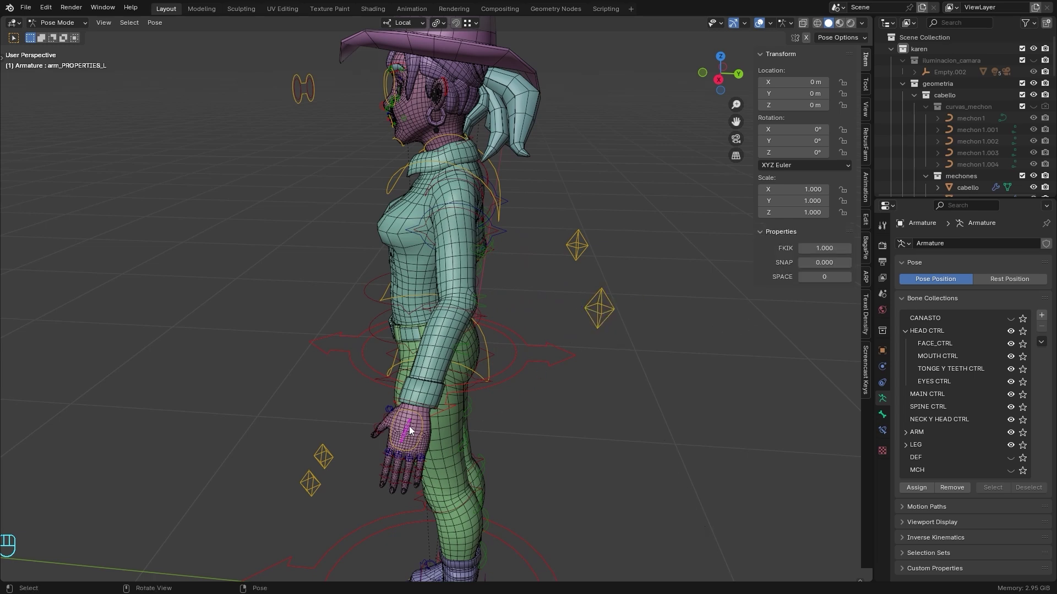
pyautogui.moveTo(824, 262); pyautogui.dragTo(847, 262)
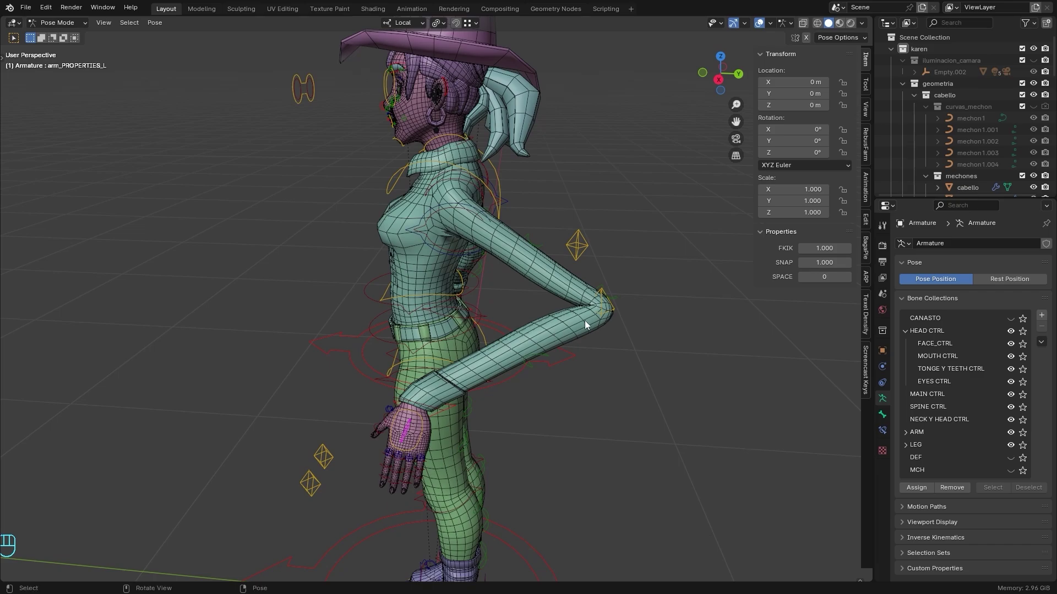
# Move the arm_IK_POLE_CTRL_L control toward the body to reposition the snapped elbow, by about -0.26 m in Y.
pyautogui.click(599, 311)
pyautogui.press('g')
pyautogui.click(508, 421)
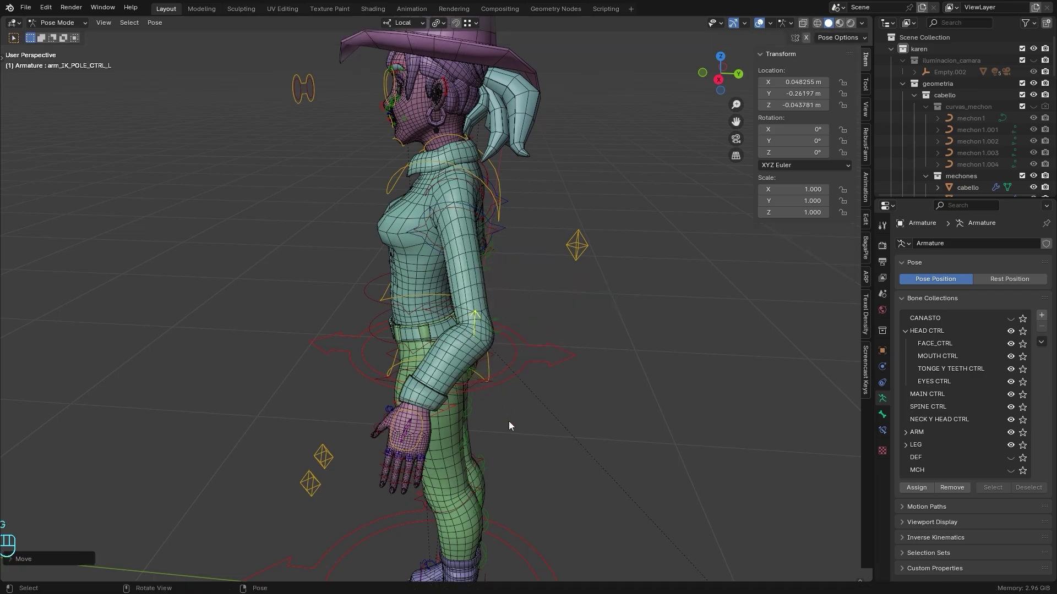
pyautogui.moveTo(509, 421); pyautogui.dragTo(518, 338, button='middle')
pyautogui.click(525, 421)
pyautogui.press('g')
pyautogui.rightClick(540, 417)
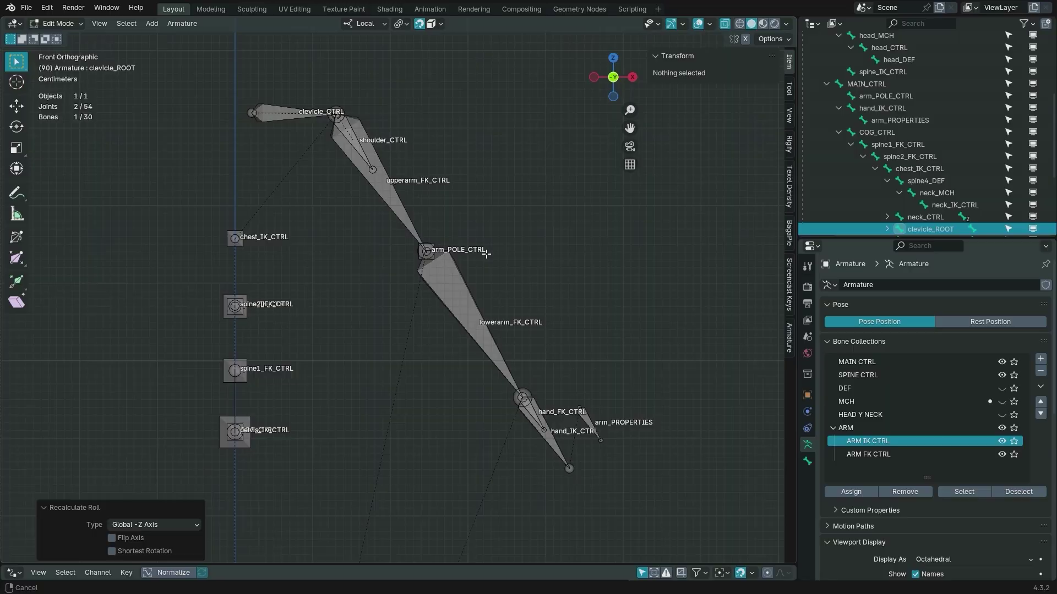
# Add a bone collection named TWIST inside the ARM collection.
pyautogui.click(873, 427)
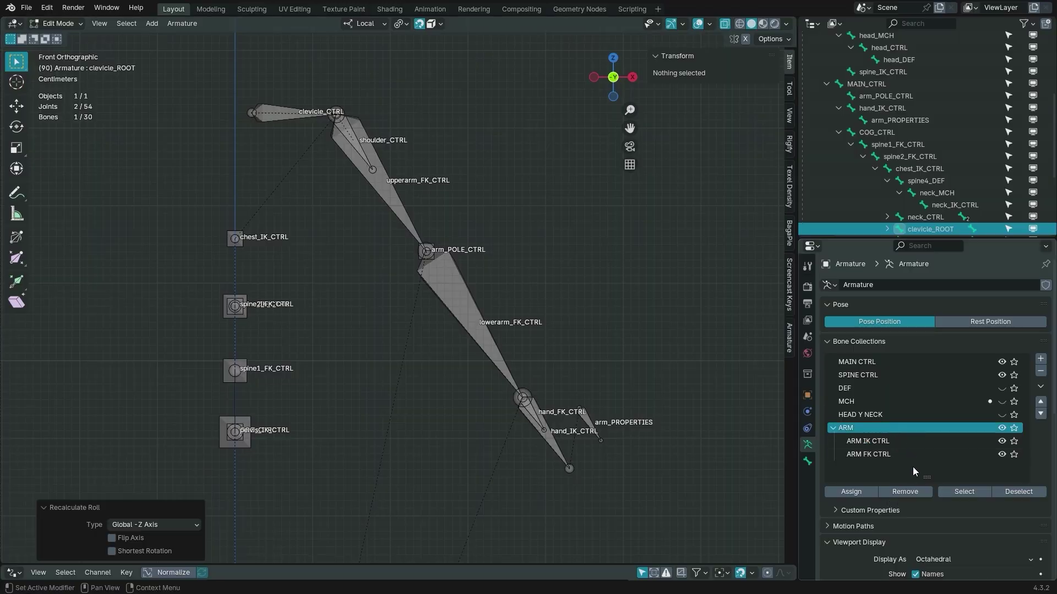
pyautogui.click(1040, 358)
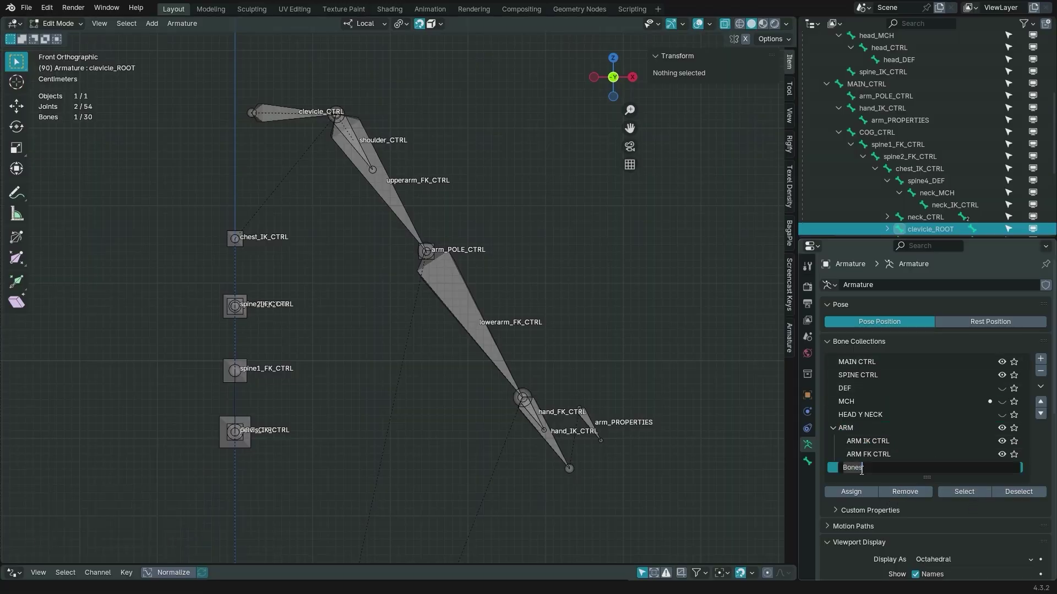
pyautogui.write('TWIST')
pyautogui.press('Return')
pyautogui.moveTo(853, 468); pyautogui.dragTo(858, 430)
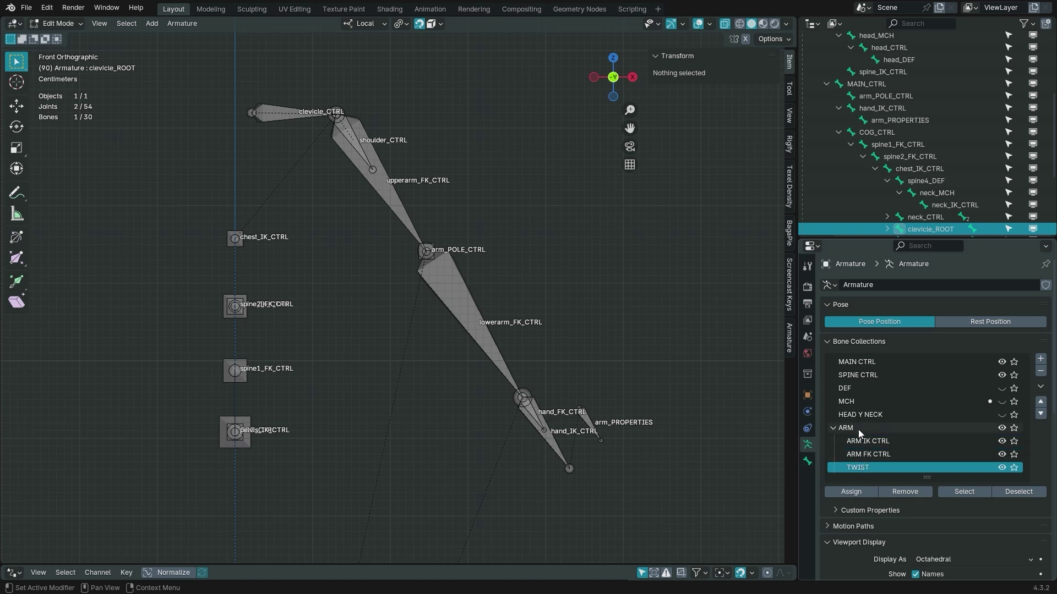
# Add two more bone collections named BEND and SNAP inside the ARM collection.
pyautogui.click(1040, 359)
pyautogui.doubleClick(862, 468)
pyautogui.write('BEND')
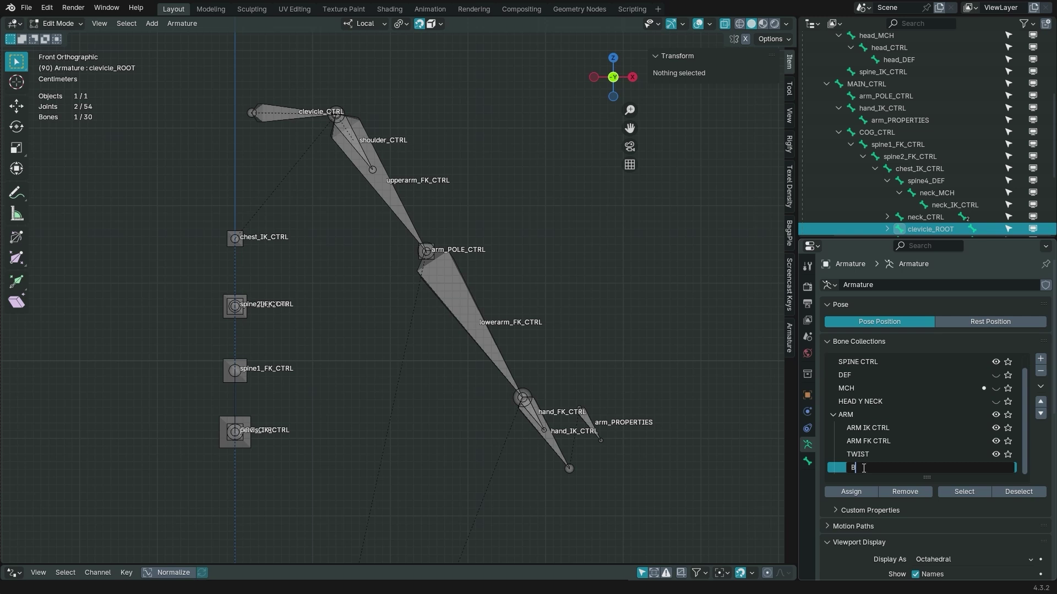
pyautogui.press('Return')
pyautogui.click(1041, 359)
pyautogui.doubleClick(862, 467)
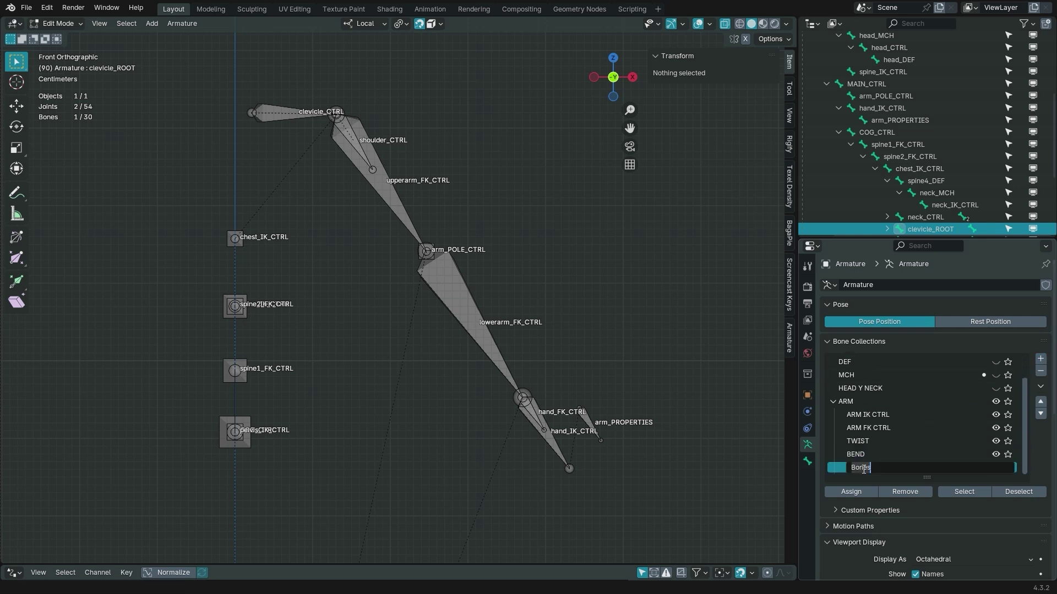
pyautogui.write('SNAP')
pyautogui.press('Return')
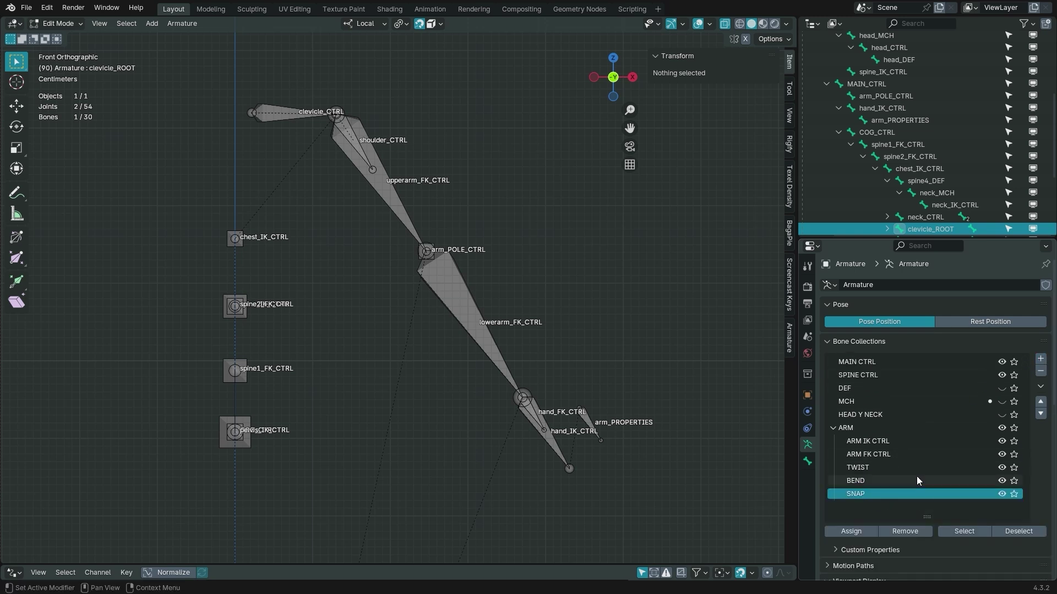
# Duplicate the upperarm_FK_CTRL and lowerarm_FK_CTRL bones in place.
pyautogui.keyDown('shift'); pyautogui.moveTo(372, 190); pyautogui.dragTo(377, 216, button='middle'); pyautogui.keyUp('shift')
pyautogui.click(866, 467)
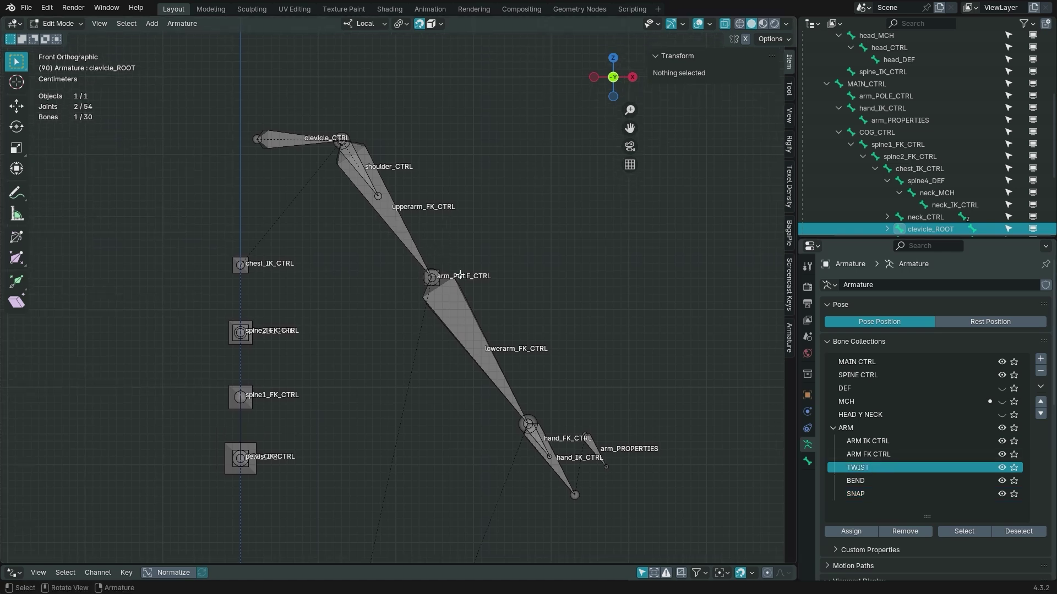
pyautogui.keyDown('shift'); pyautogui.moveTo(473, 294); pyautogui.dragTo(451, 270, button='middle'); pyautogui.keyUp('shift')
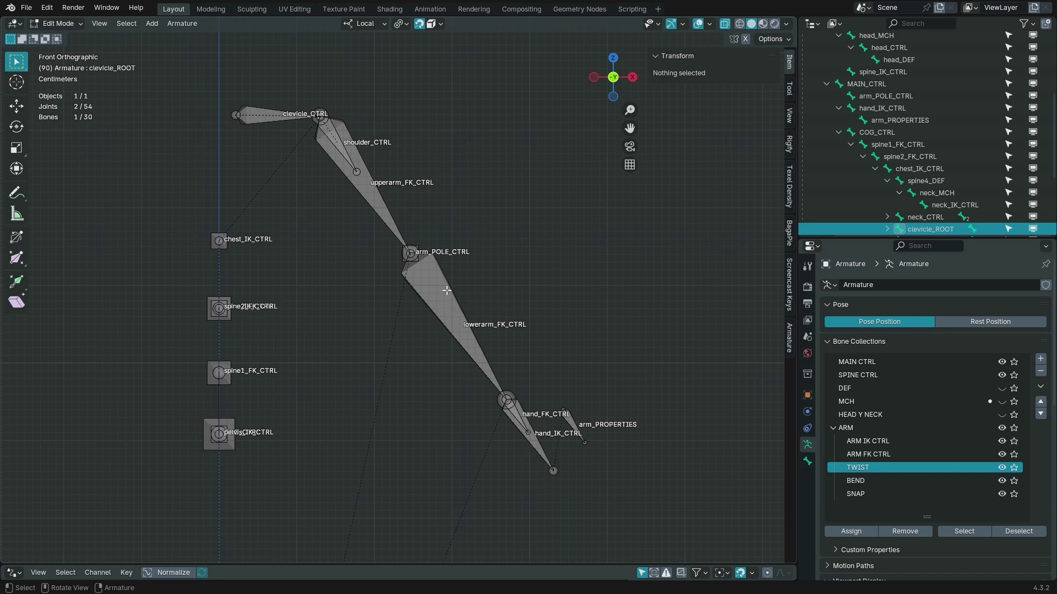
pyautogui.click(381, 203)
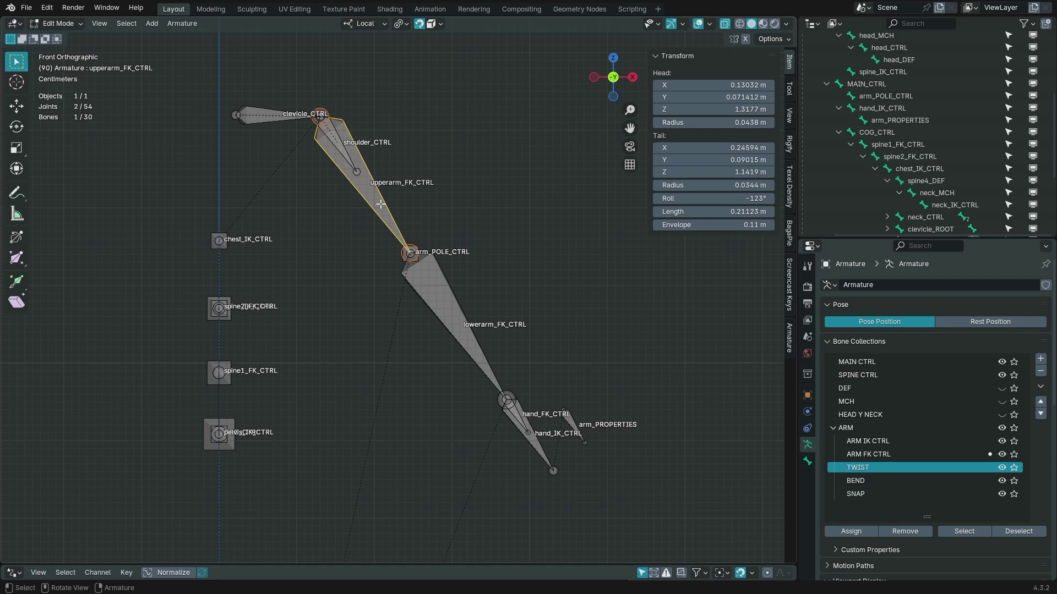
pyautogui.keyDown('shift'); pyautogui.click(449, 326); pyautogui.keyUp('shift')
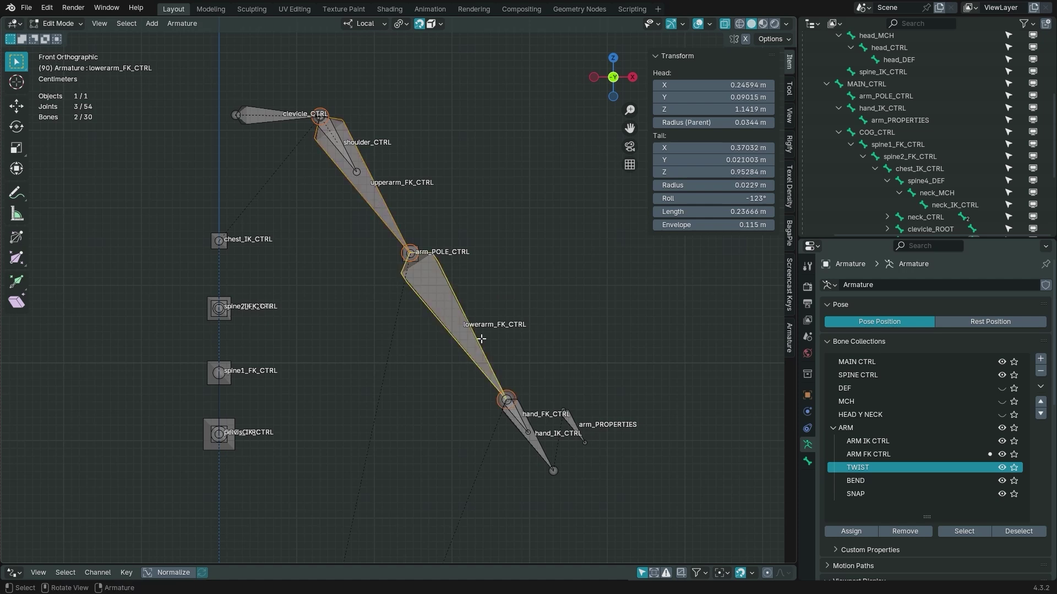
pyautogui.hotkey('shift', 'd')
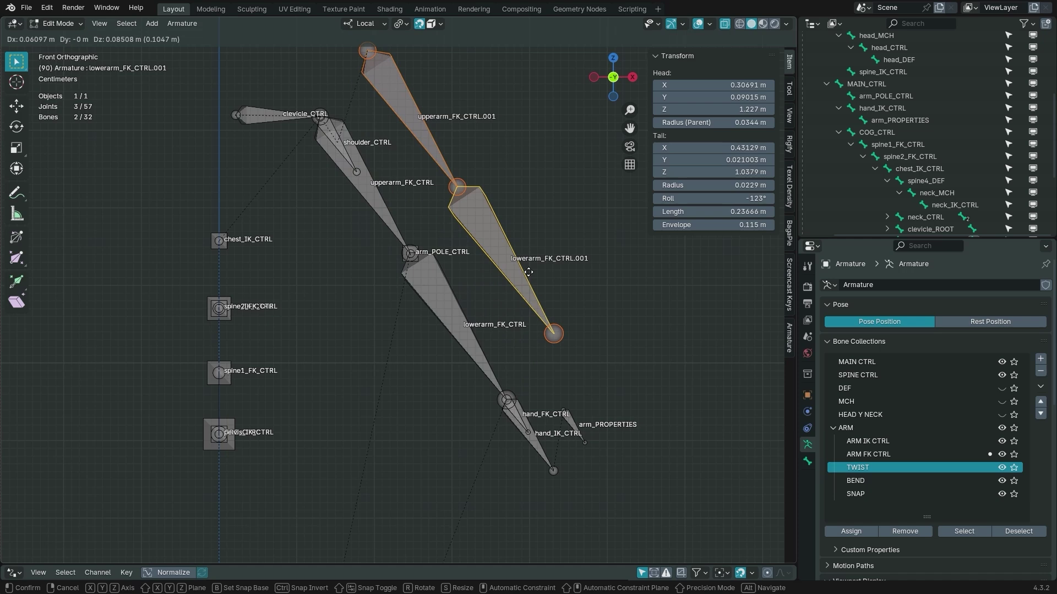
pyautogui.rightClick(528, 272)
# Move the duplicated upper arm and lower arm bones to the TWIST collection under ARM.
pyautogui.press('m')
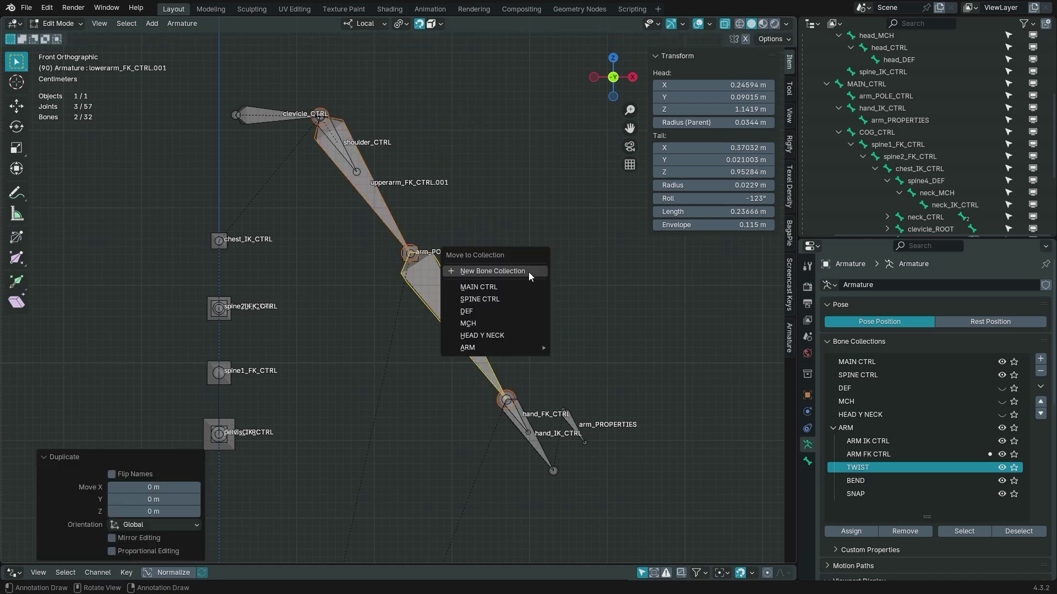
pyautogui.moveTo(508, 346)
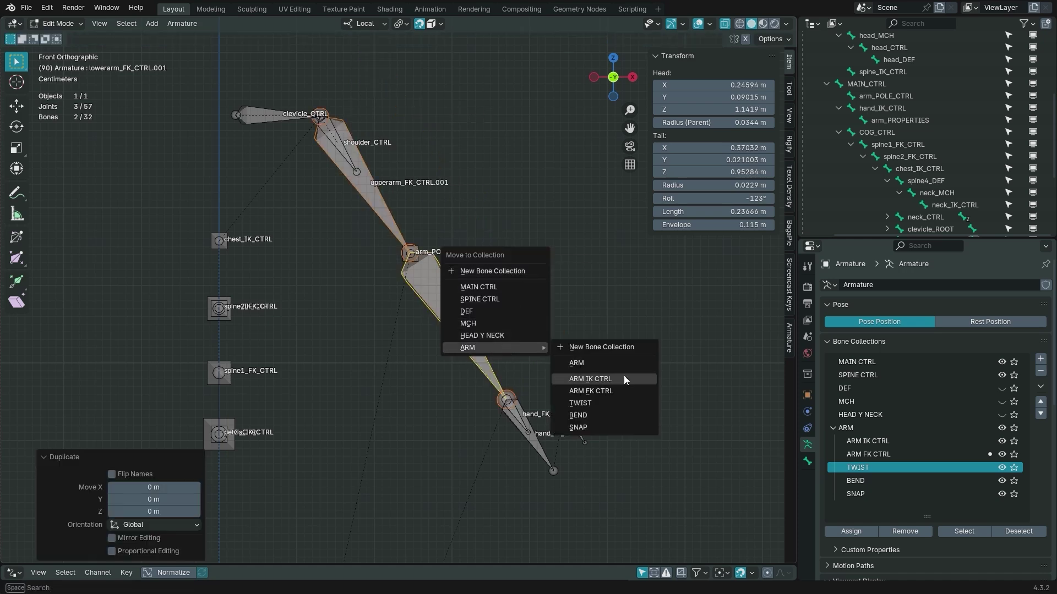
pyautogui.click(590, 403)
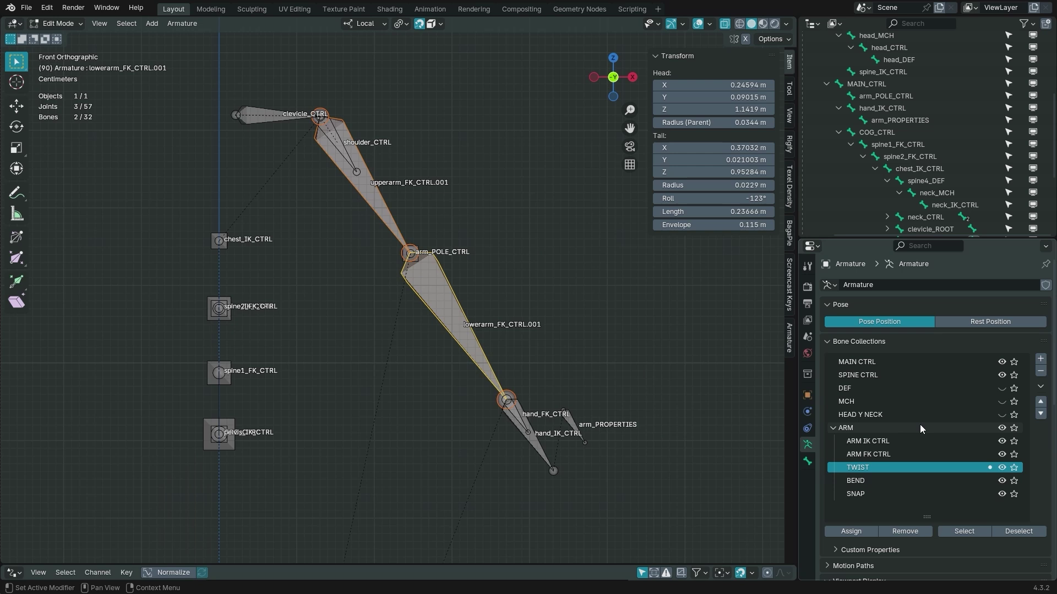
# Hide the ARM IK CTRL, ARM FK CTRL, BEND, SNAP and SPINE CTRL bone collections.
pyautogui.click(1001, 441)
pyautogui.click(1001, 454)
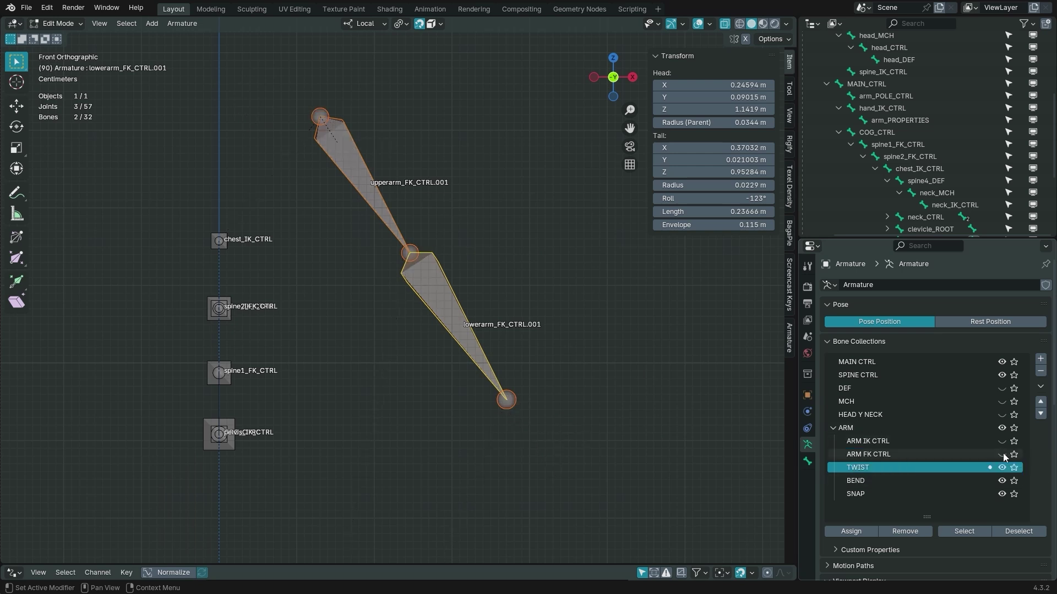
pyautogui.click(1001, 481)
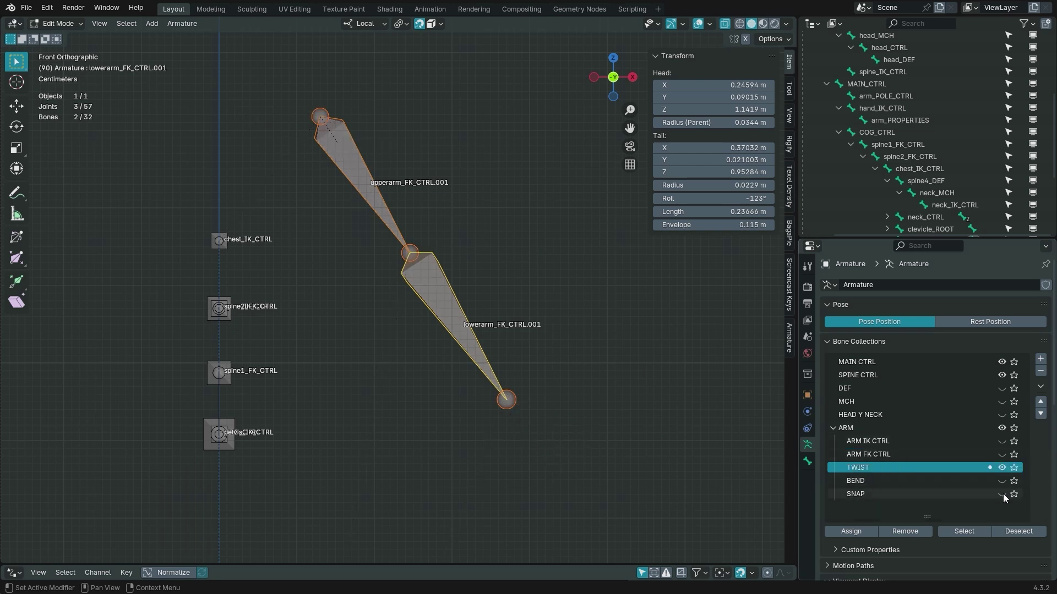
pyautogui.click(1001, 375)
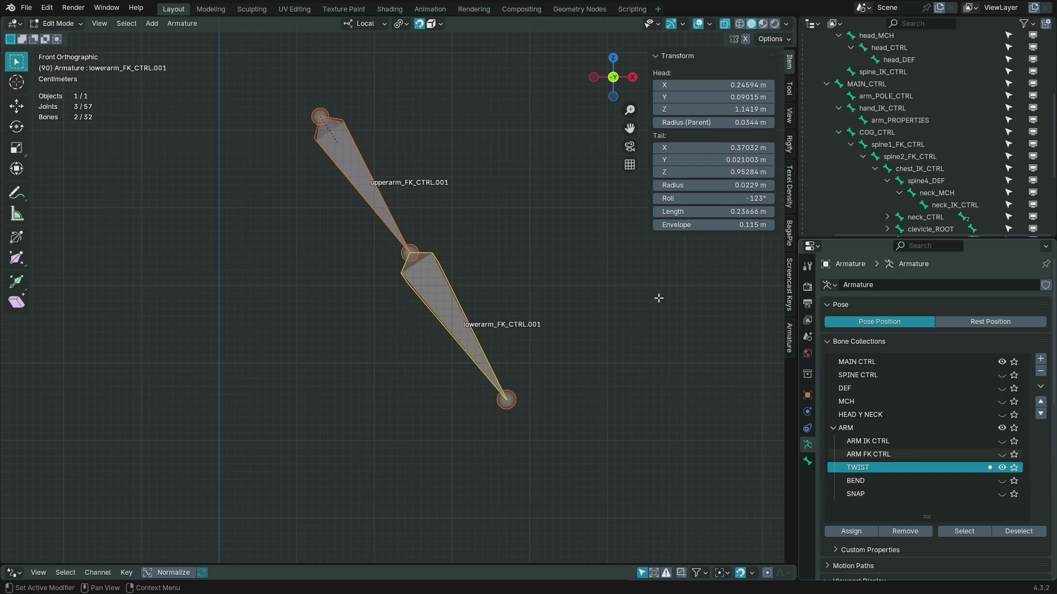
pyautogui.keyDown('shift'); pyautogui.moveTo(421, 233); pyautogui.dragTo(394, 250, button='middle'); pyautogui.keyUp('shift')
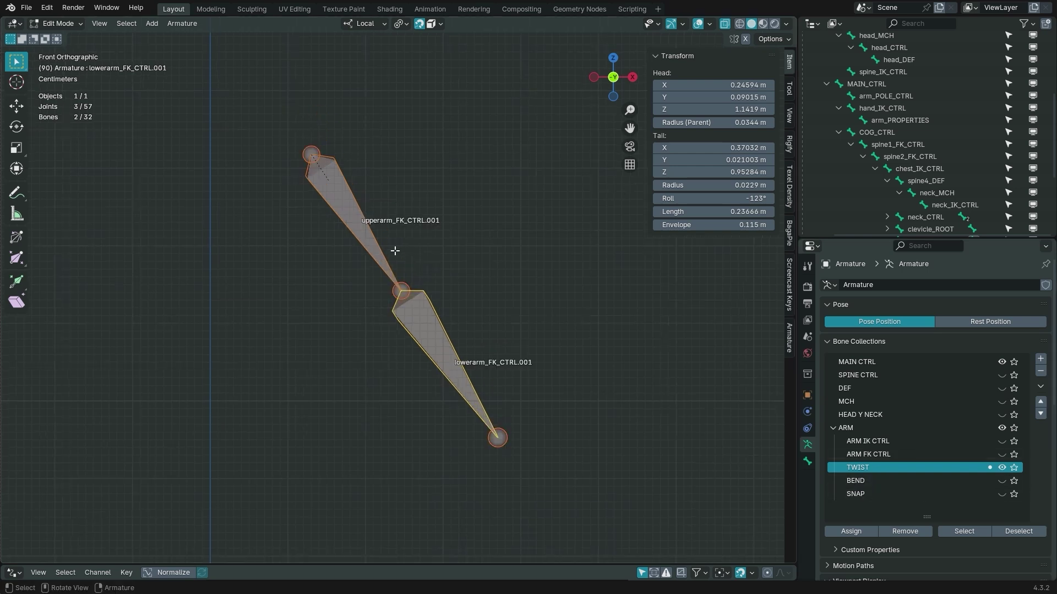
pyautogui.hotkey('ctrl', 'Tab')
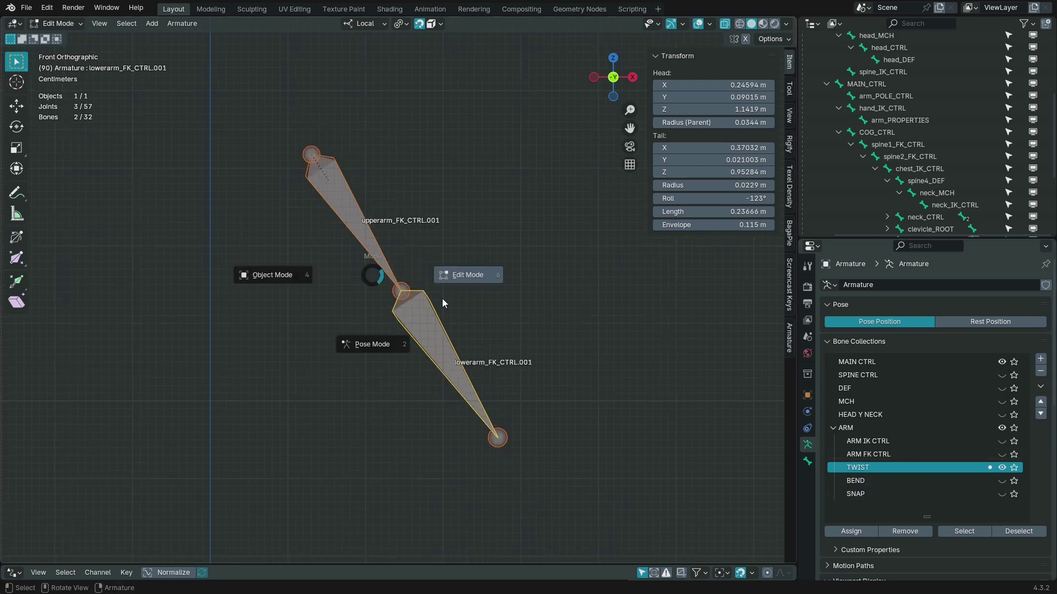
pyautogui.click(384, 345)
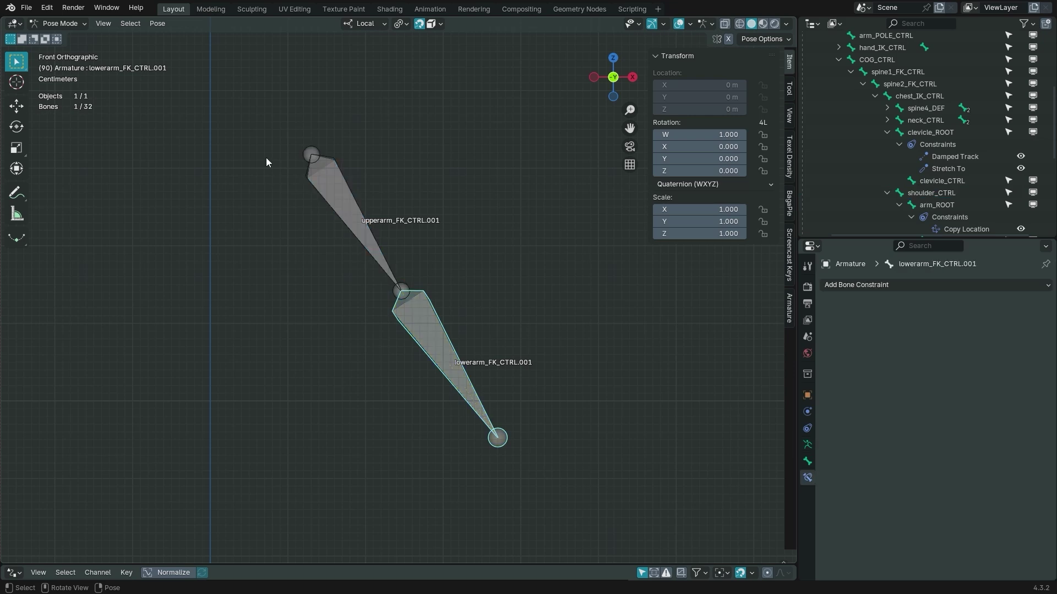
pyautogui.hotkey('ctrl', 'Tab')
pyautogui.click(458, 225)
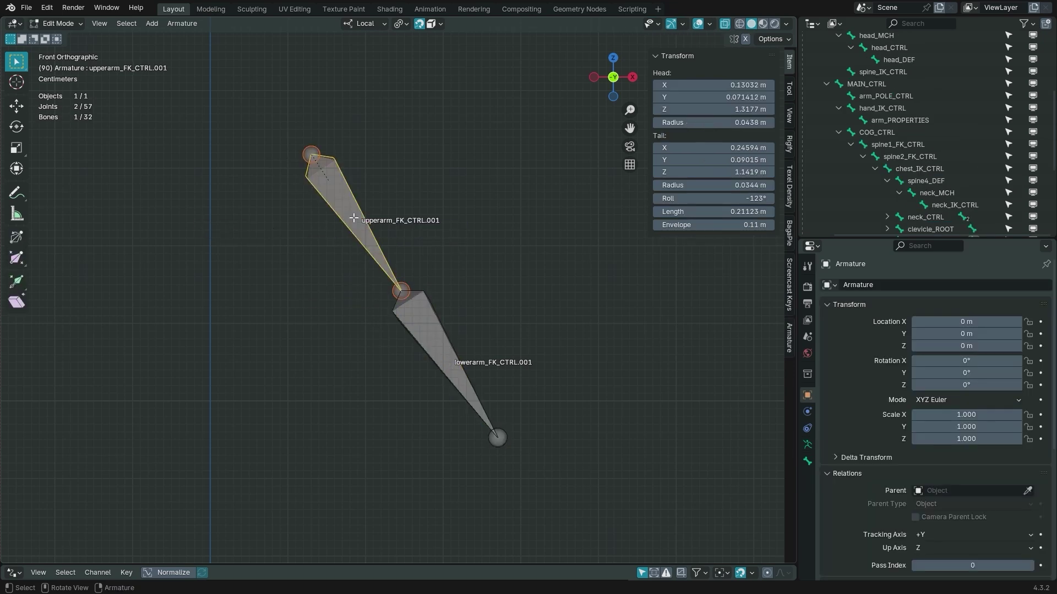
# Subdivide the duplicated upper arm and lower arm bones with one cut each.
pyautogui.keyDown('shift'); pyautogui.click(427, 348); pyautogui.keyUp('shift')
pyautogui.moveTo(525, 415); pyautogui.dragTo(532, 426, button='middle')
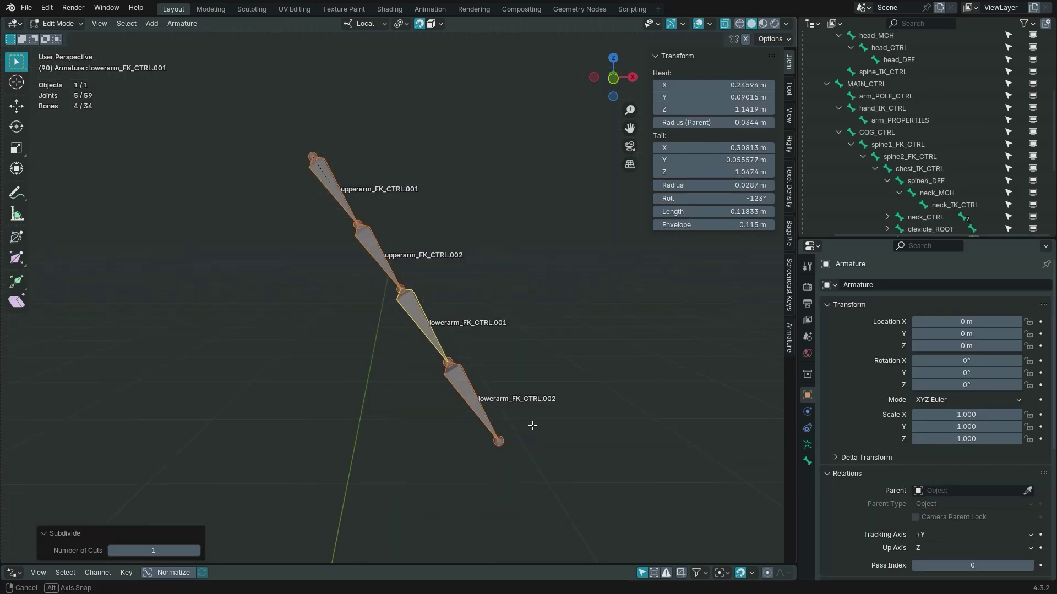
pyautogui.scroll(1, 336, 187)
# Rename the first upper arm bone arm1_DEF and copy that name.
pyautogui.click(335, 187)
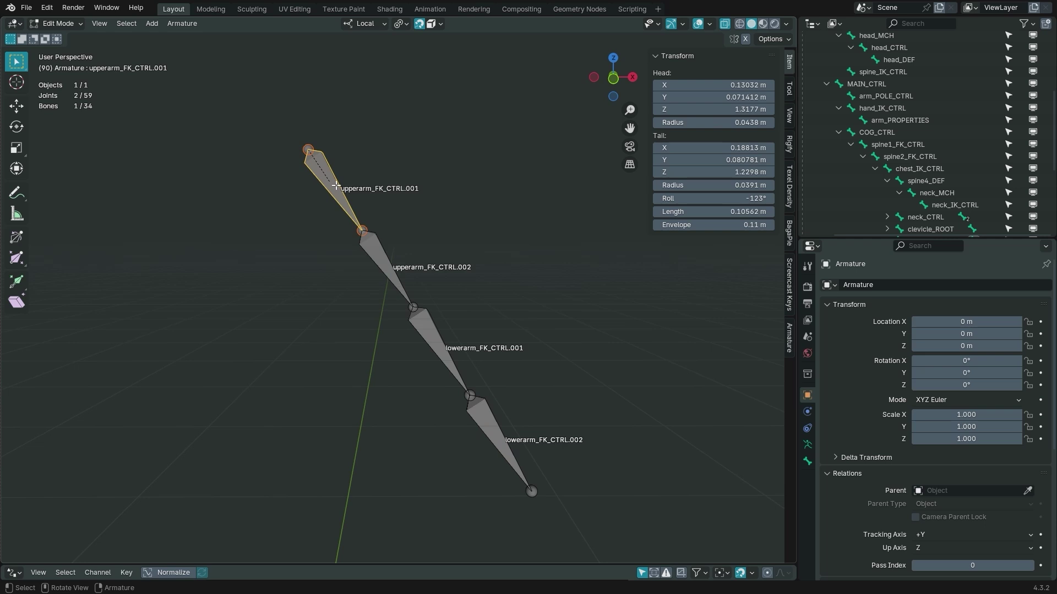
pyautogui.press('F2')
pyautogui.write('arm')
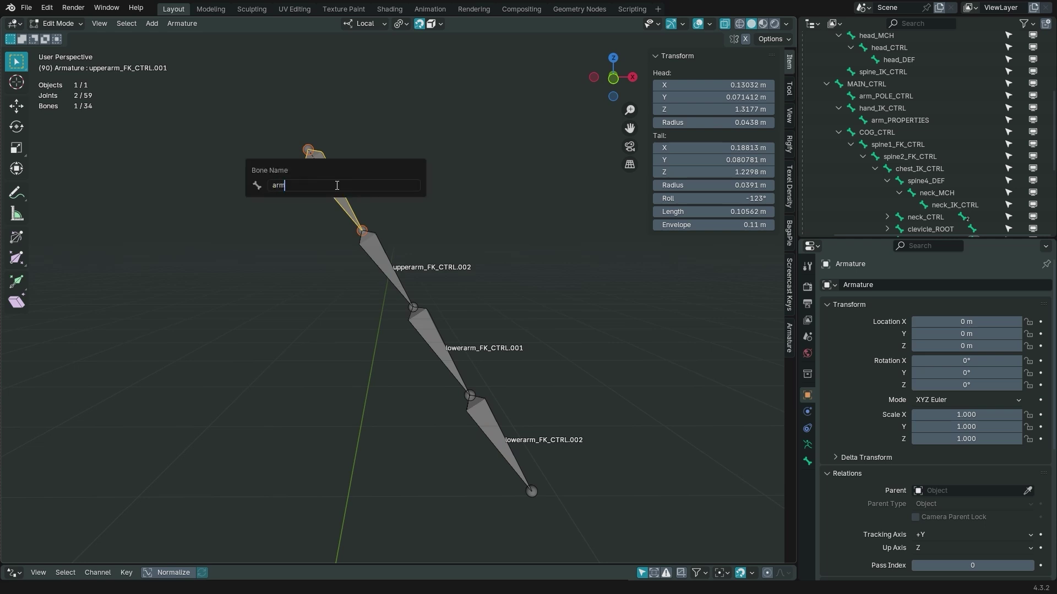
pyautogui.write('1_DEF')
pyautogui.doubleClick(299, 186)
pyautogui.hotkey('ctrl', 'c')
pyautogui.press('Return')
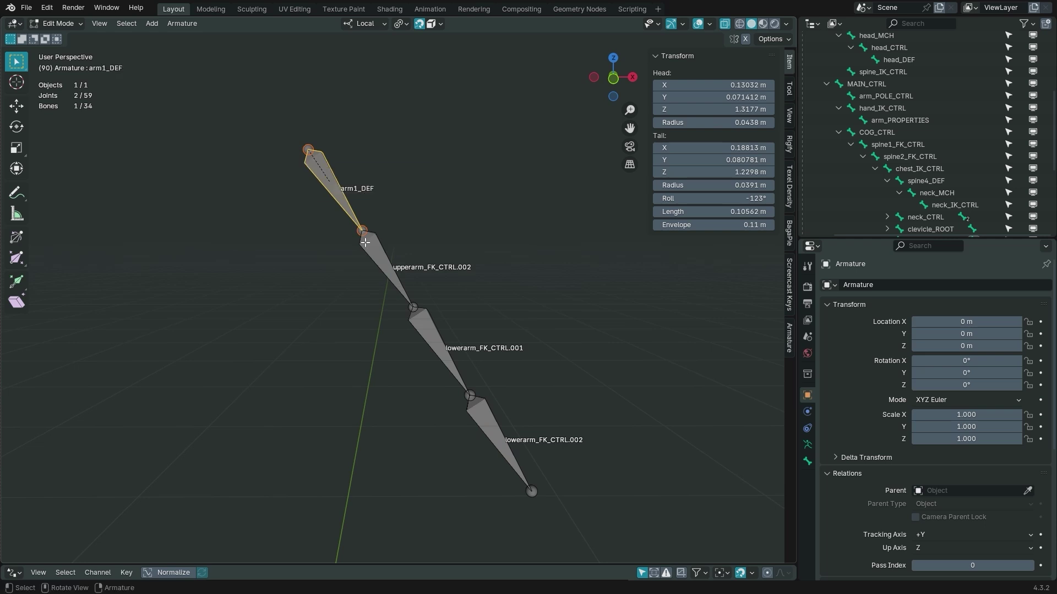
# Rename the second upper arm bone arm2_DEF, reusing the copied name.
pyautogui.click(372, 252)
pyautogui.press('F2')
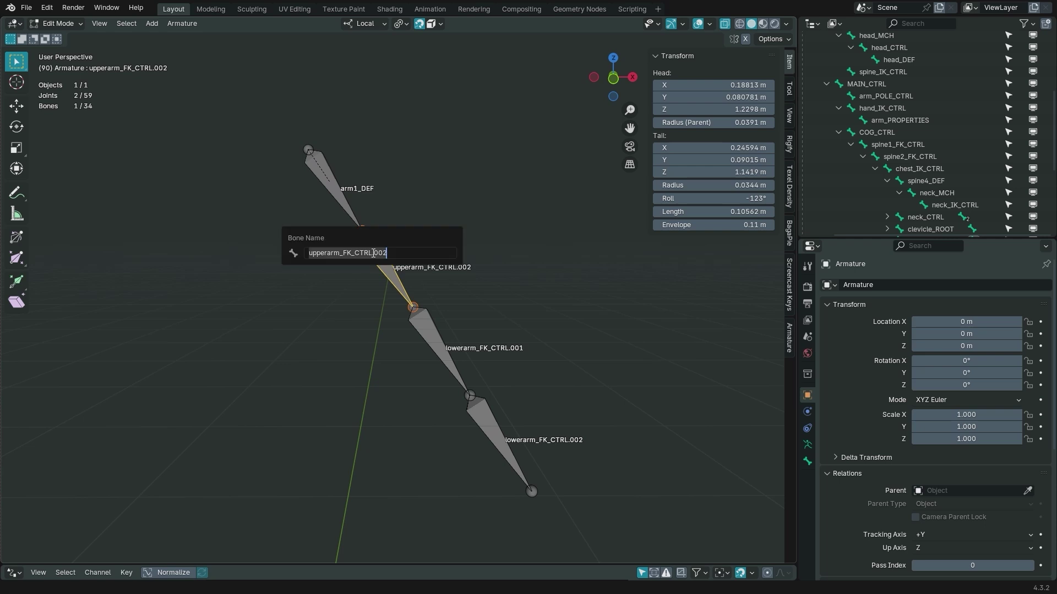
pyautogui.hotkey('ctrl', 'v')
pyautogui.click(328, 254)
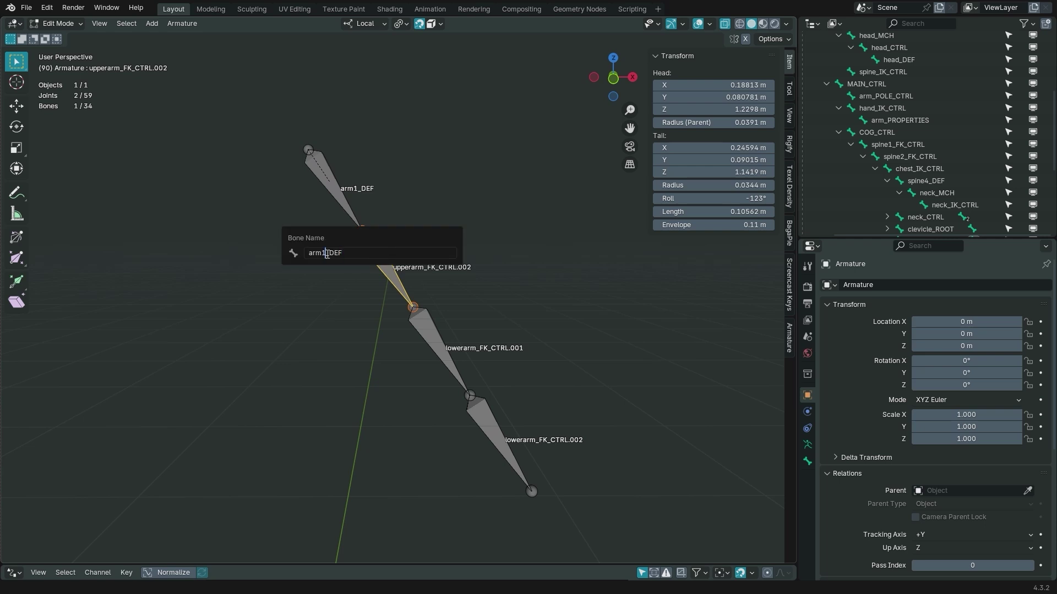
pyautogui.press('BackSpace')
pyautogui.write('2')
pyautogui.press('Return')
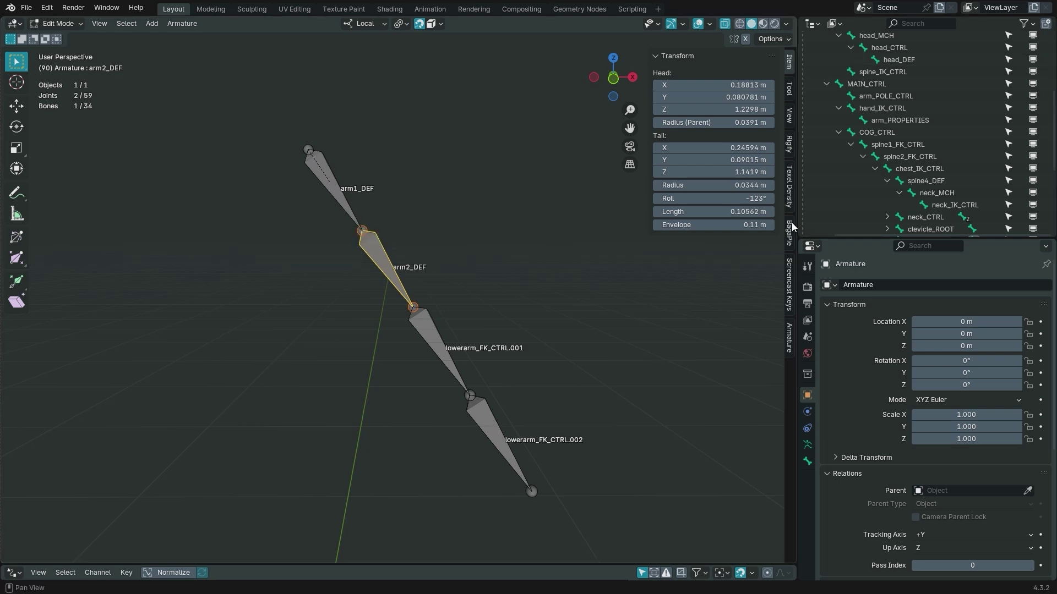
# Rename the first lower arm bone arm3_DEF, reusing the copied name.
pyautogui.click(791, 287)
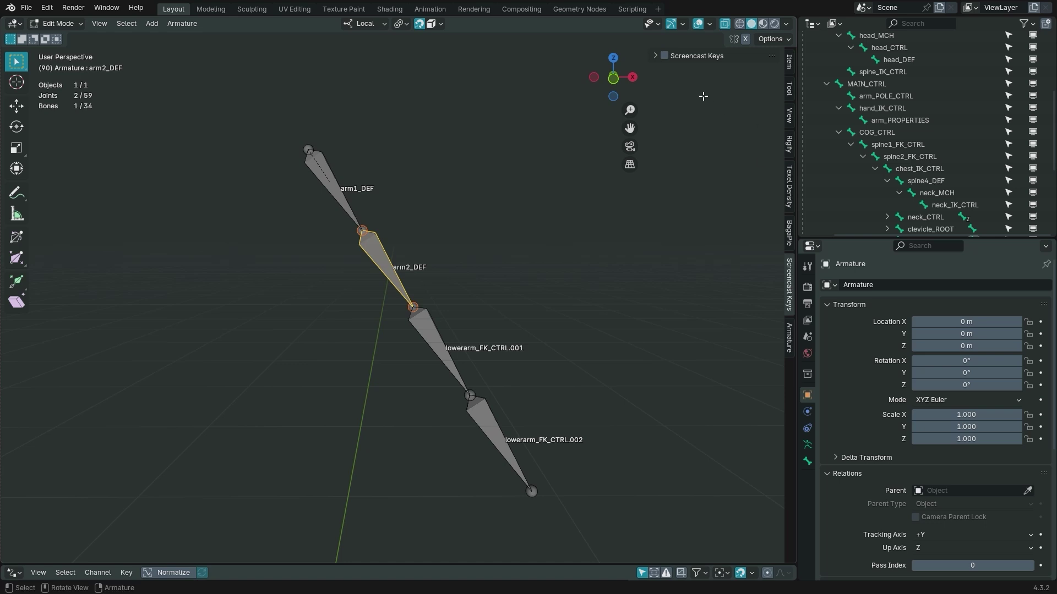
pyautogui.click(432, 339)
pyautogui.press('F2')
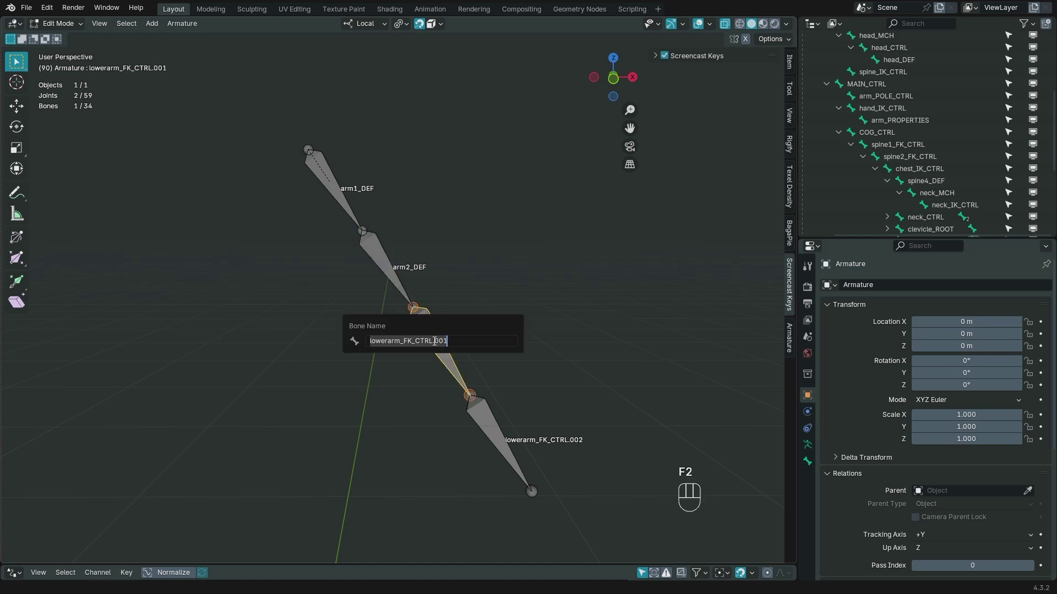
pyautogui.hotkey('ctrl', 'v')
pyautogui.press('Left')
pyautogui.press('Left')
pyautogui.press('Left')
pyautogui.press('Left')
pyautogui.press('BackSpace')
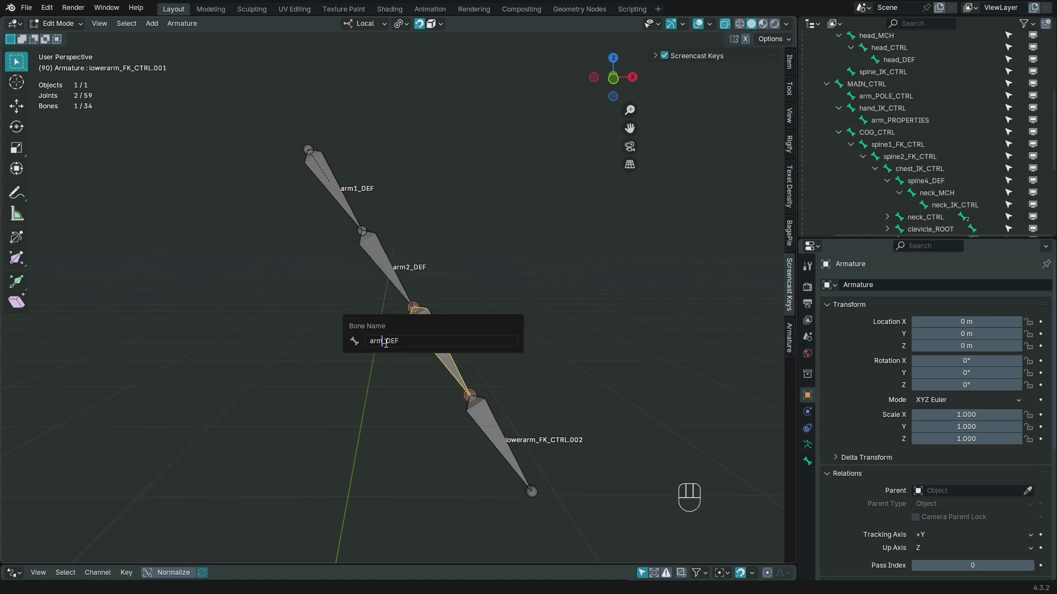
pyautogui.write('3')
pyautogui.press('Return')
# Rename the last lower arm bone arm4_DEF, reusing the copied name.
pyautogui.click(487, 426)
pyautogui.press('F2')
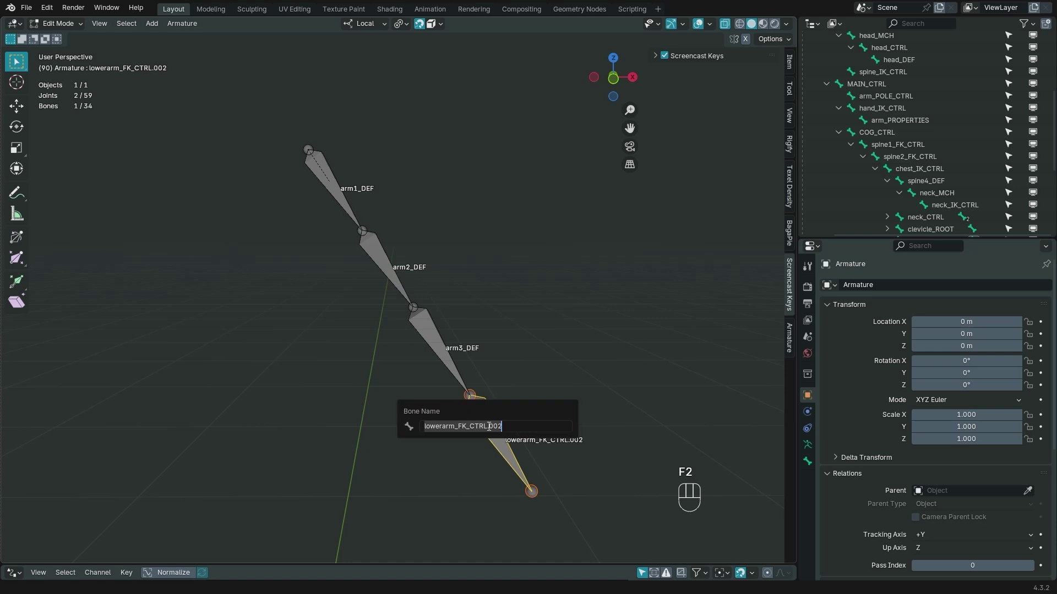
pyautogui.hotkey('ctrl', 'v')
pyautogui.click(441, 425)
pyautogui.press('BackSpace')
pyautogui.write('4')
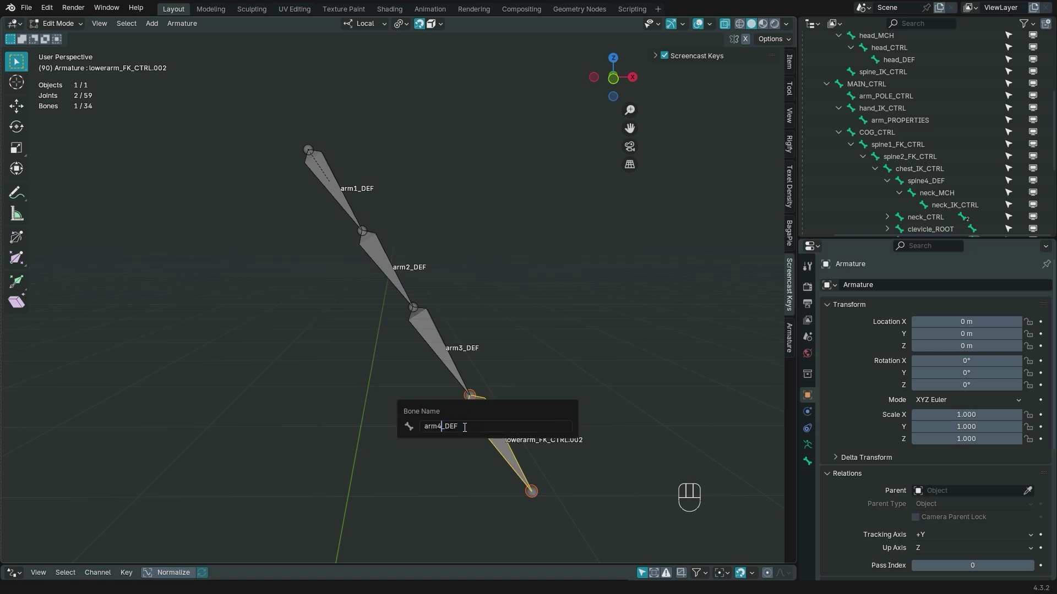
pyautogui.press('Return')
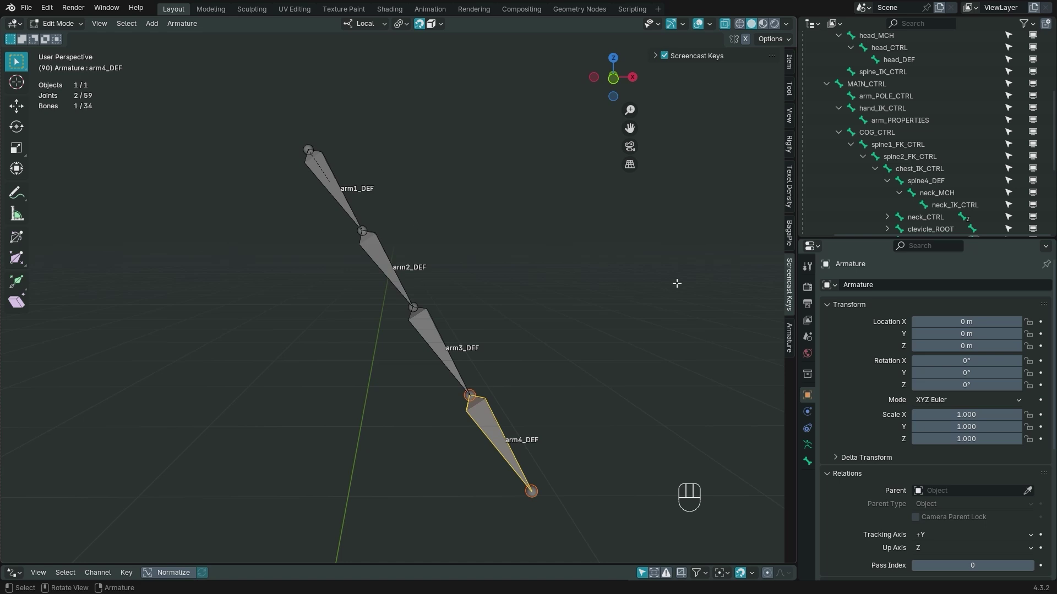
# Show the ARM FK CTRL bone collection alongside TWIST.
pyautogui.click(807, 444)
pyautogui.moveTo(927, 413); pyautogui.dragTo(929, 504)
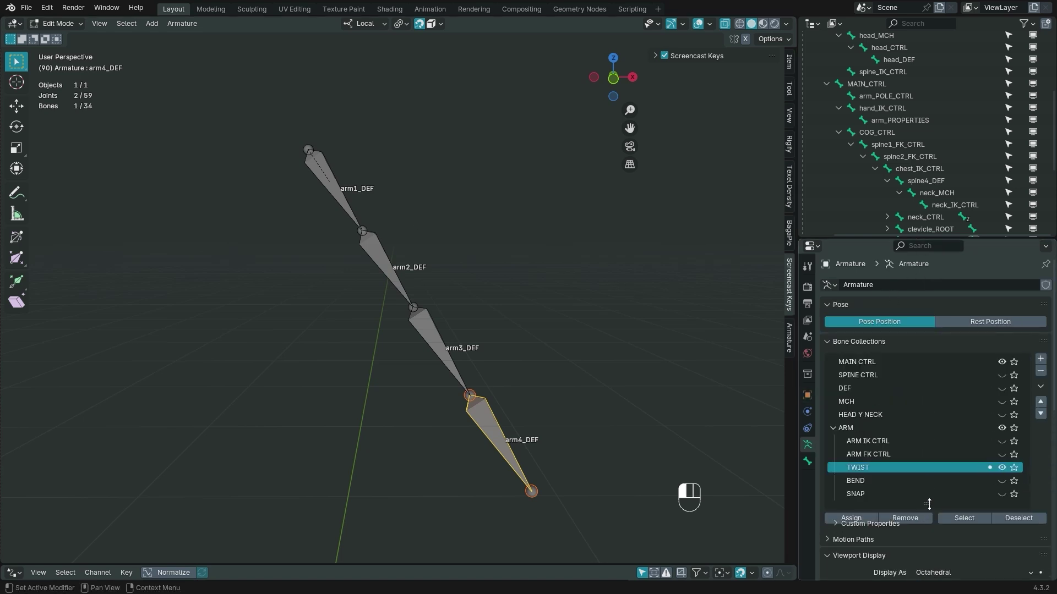
pyautogui.click(1001, 456)
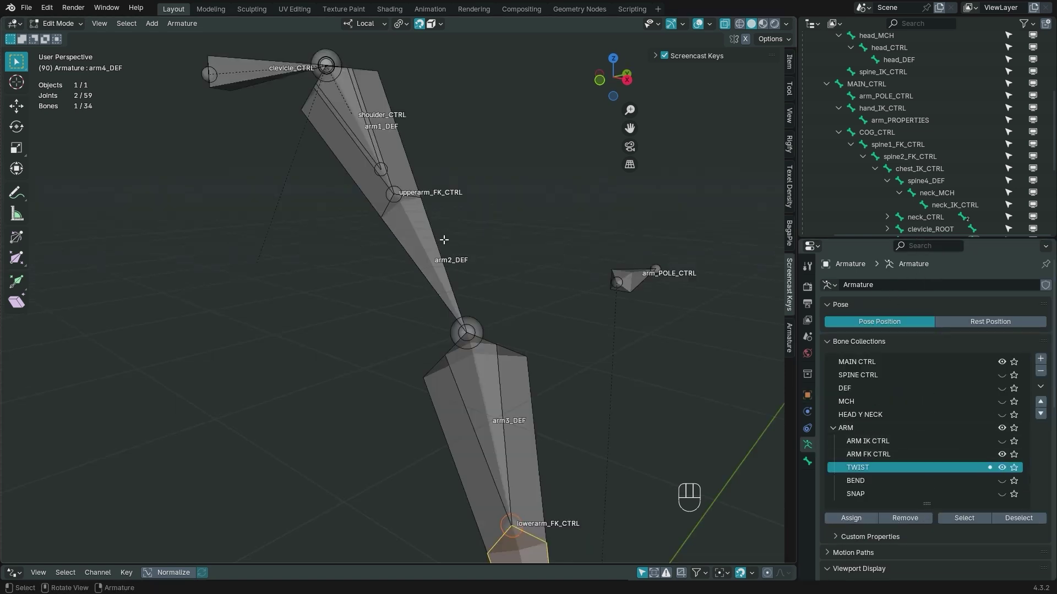
pyautogui.moveTo(444, 239); pyautogui.dragTo(451, 238, button='middle')
# In Pose Mode, add a Copy Rotation constraint to arm2_DEF with upperarm_FK_CTRL as its target.
pyautogui.click(387, 162)
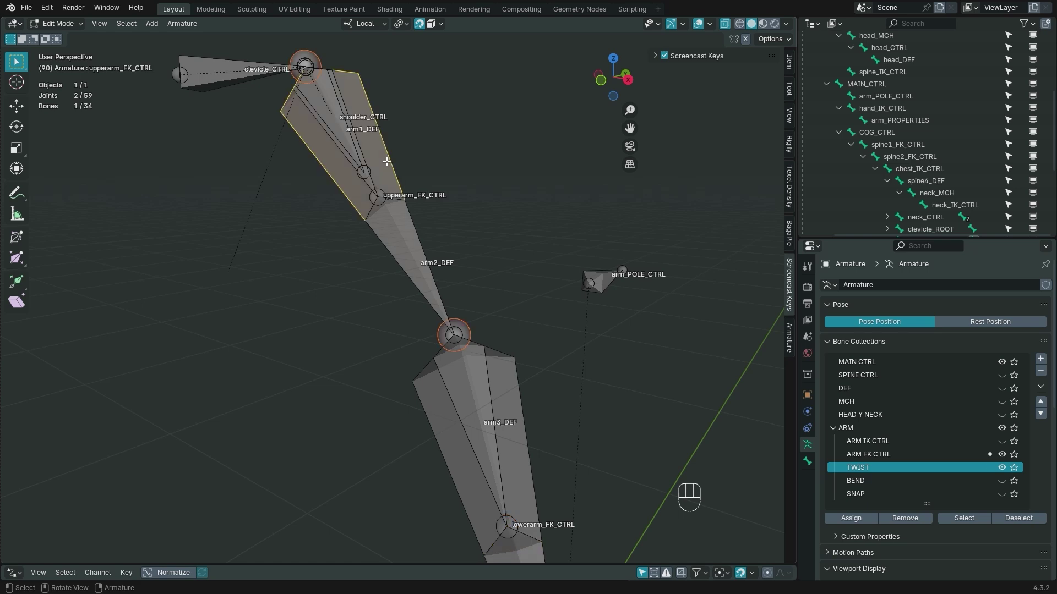
pyautogui.keyDown('shift'); pyautogui.click(414, 250); pyautogui.keyUp('shift')
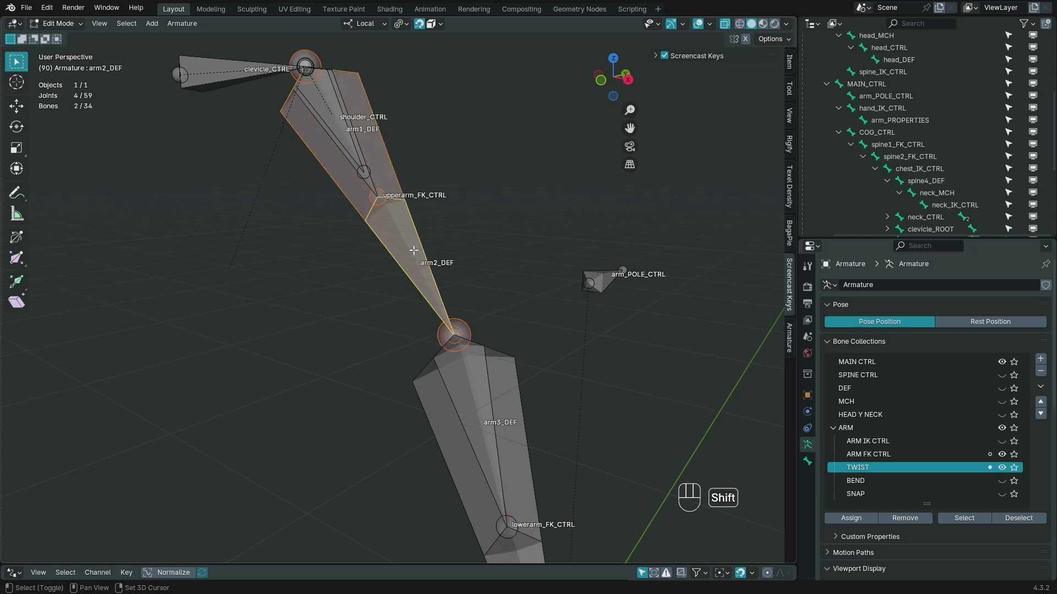
pyautogui.press('Tab')
pyautogui.click(425, 306)
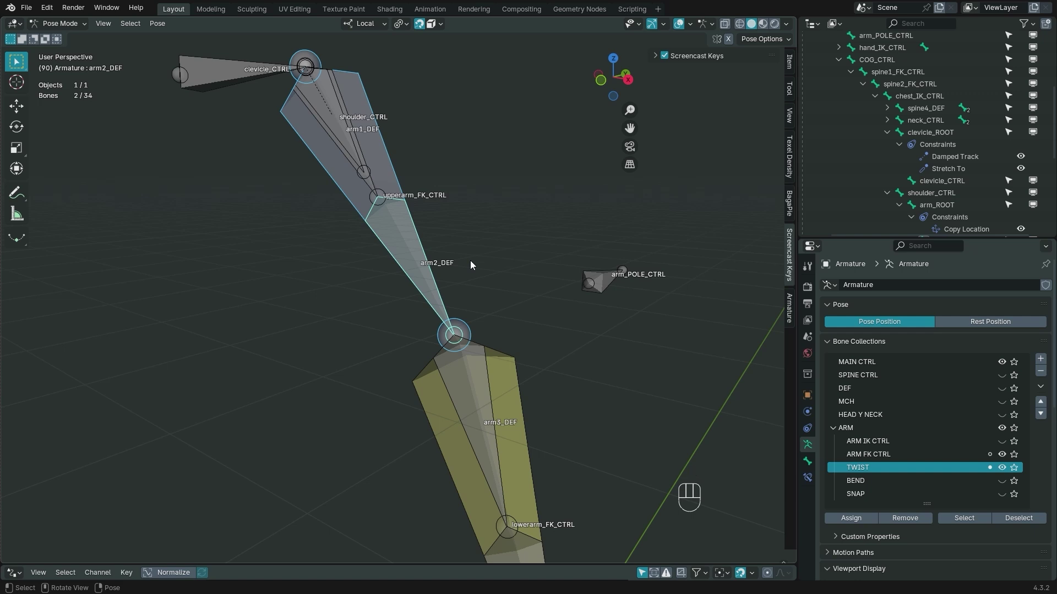
pyautogui.hotkey('shift', 'ctrl', 'c')
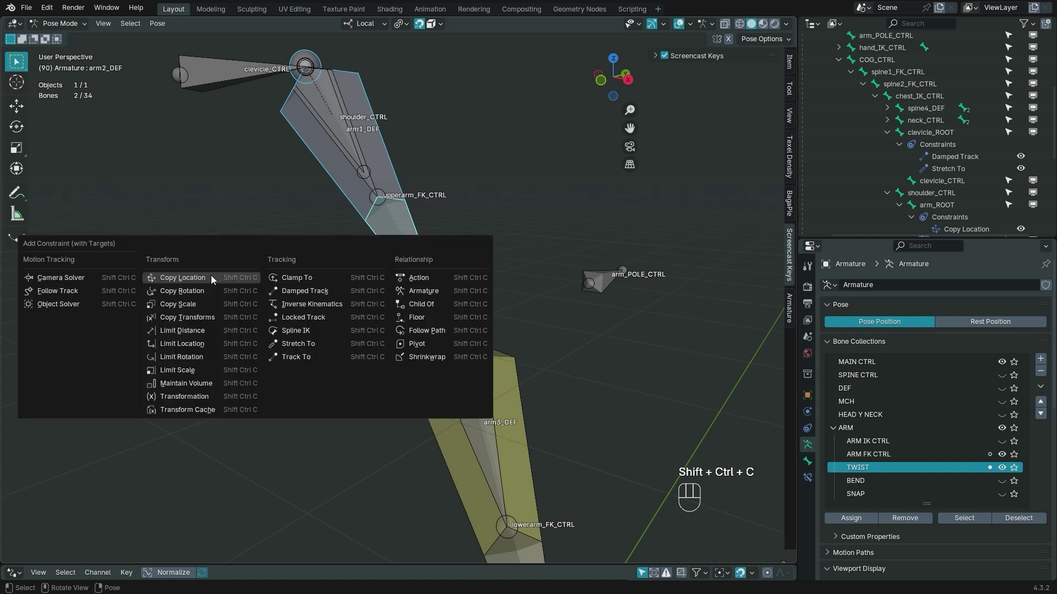
pyautogui.click(194, 294)
# Add a Copy Rotation constraint to arm3_DEF with lowerarm_FK_CTRL as its target.
pyautogui.scroll(-2, 475, 237)
pyautogui.click(475, 236)
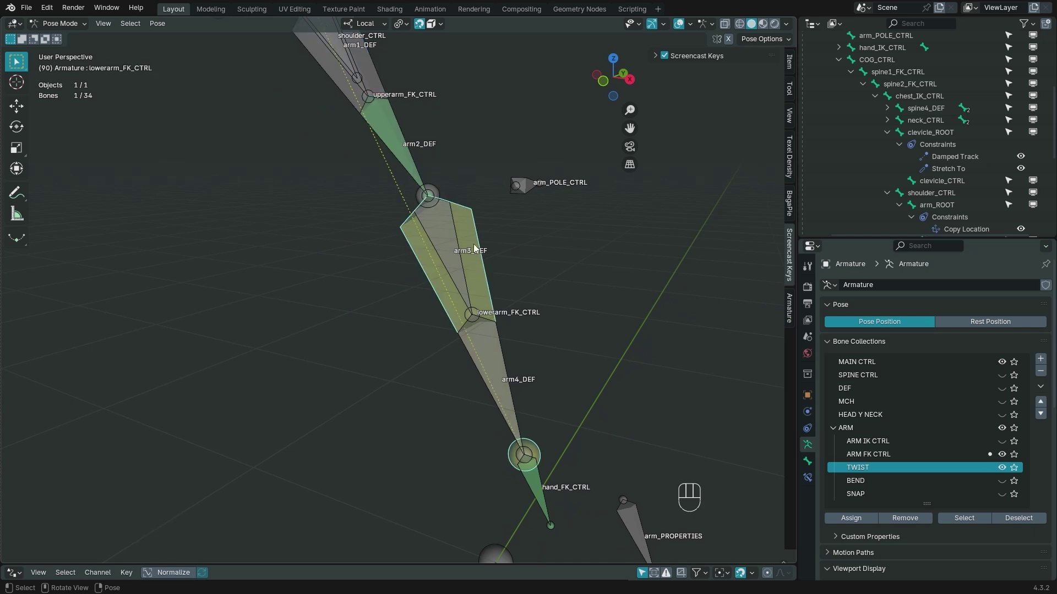
pyautogui.keyDown('shift'); pyautogui.click(446, 237); pyautogui.keyUp('shift')
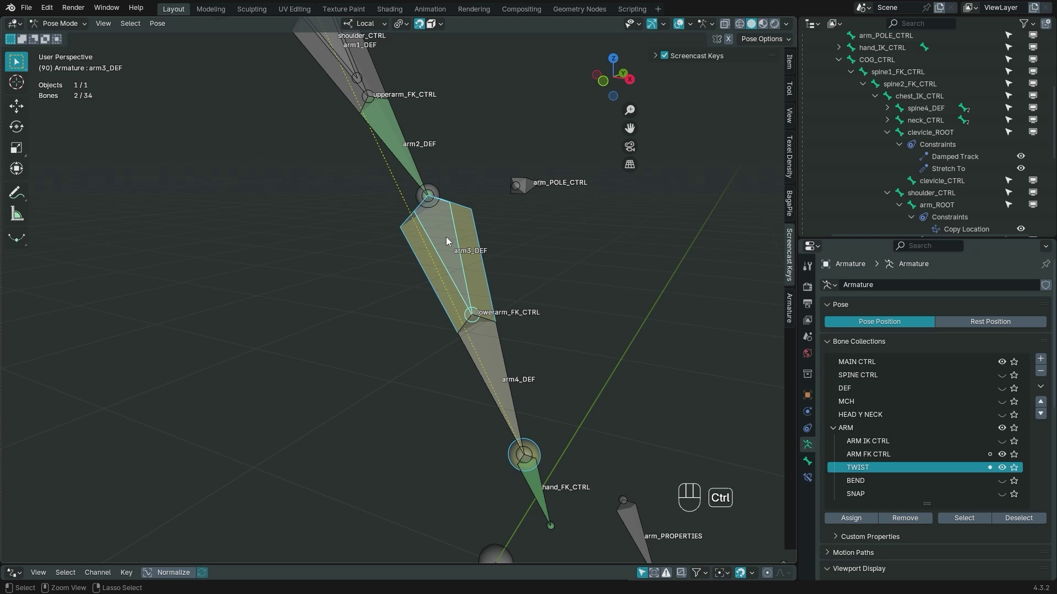
pyautogui.hotkey('shift', 'ctrl', 'c')
pyautogui.click(446, 236)
# Add a Copy Rotation constraint to arm4_DEF with hand_FK_CTRL as its target.
pyautogui.scroll(-1, 460, 256)
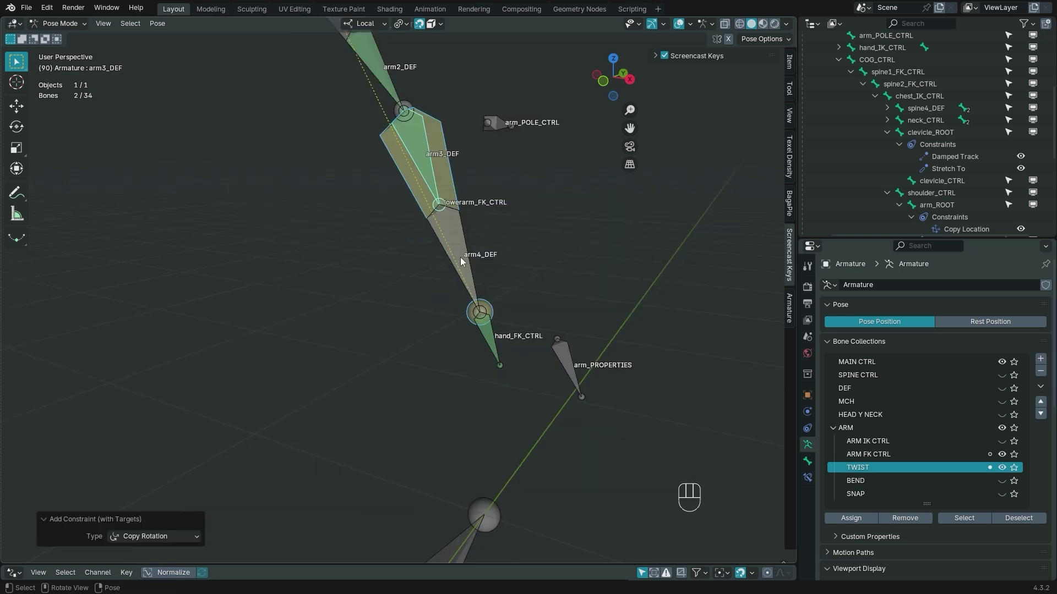
pyautogui.scroll(2, 461, 256)
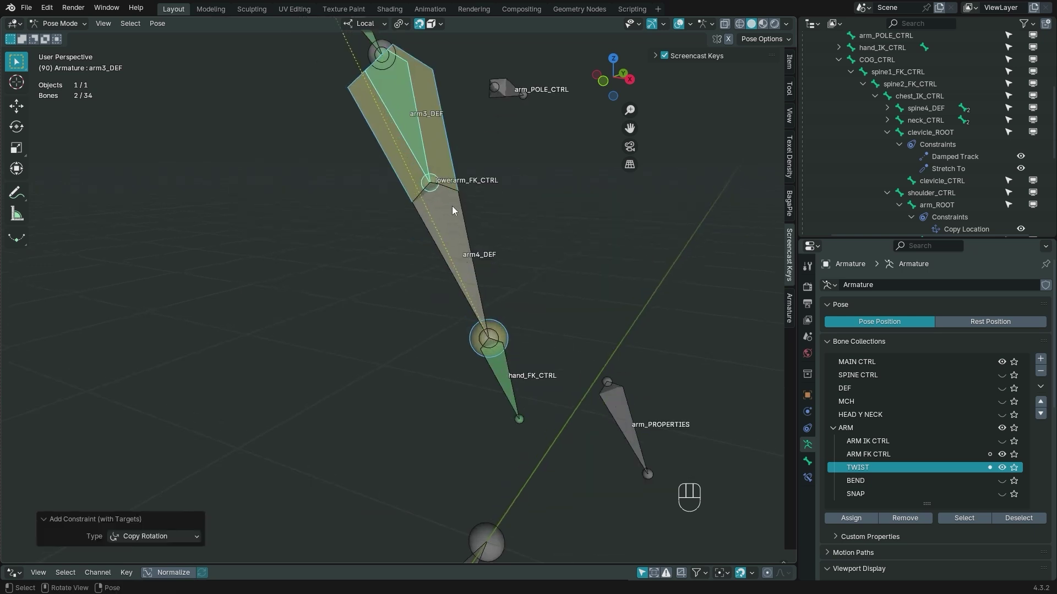
pyautogui.click(505, 385)
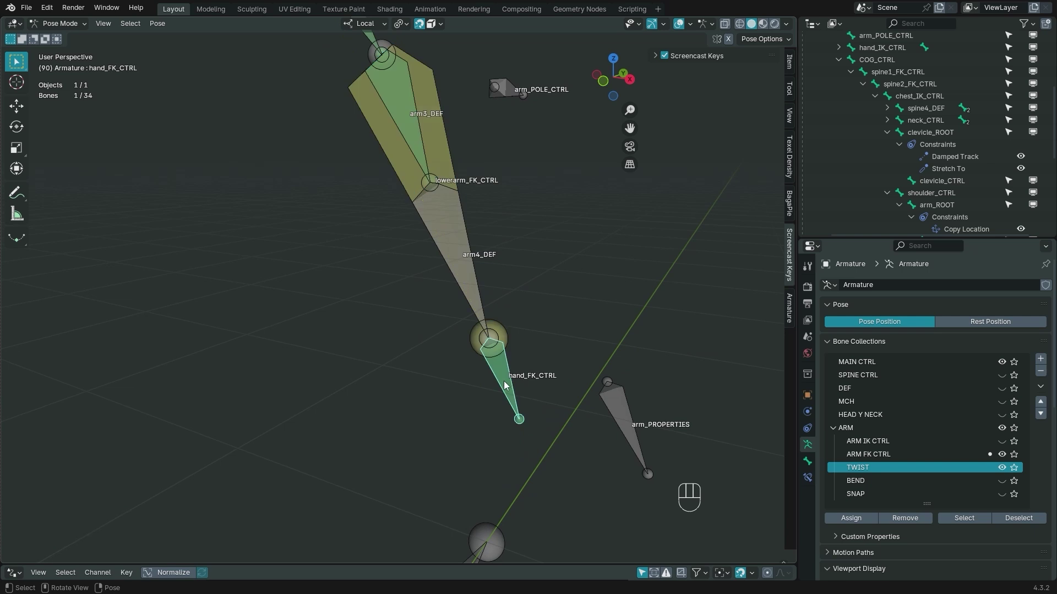
pyautogui.keyDown('shift'); pyautogui.click(462, 256); pyautogui.keyUp('shift')
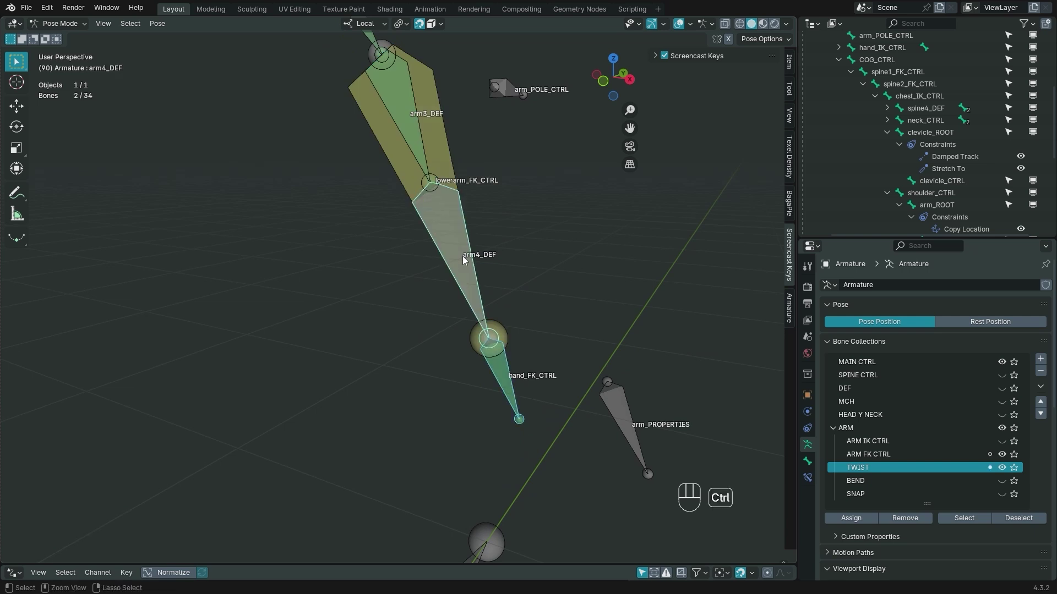
pyautogui.hotkey('shift', 'ctrl', 'c')
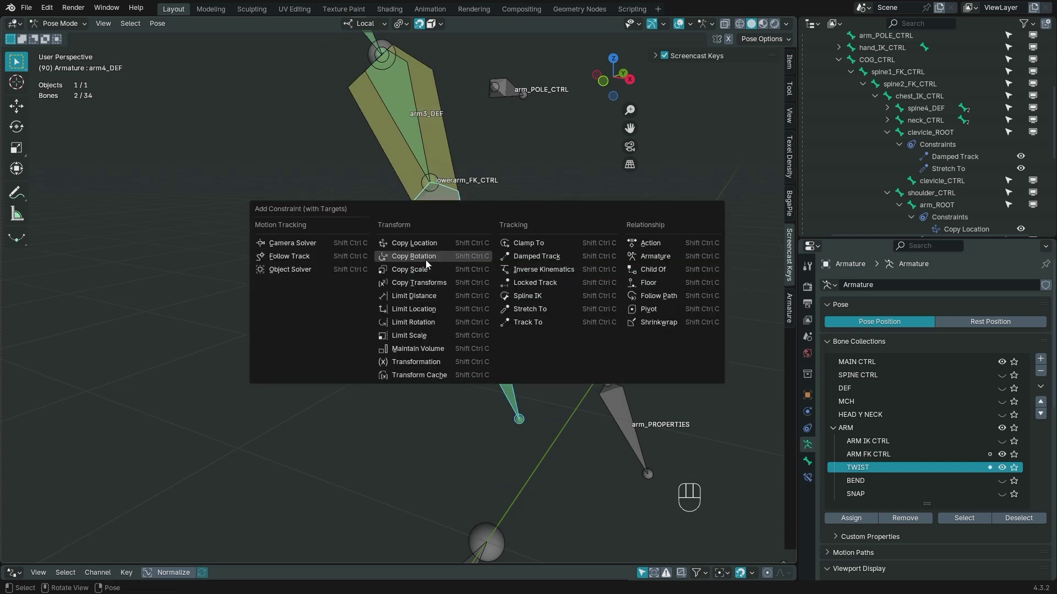
pyautogui.click(425, 260)
# Set the influence of arm2_DEF's Copy Rotation constraint to 0.5.
pyautogui.click(433, 214)
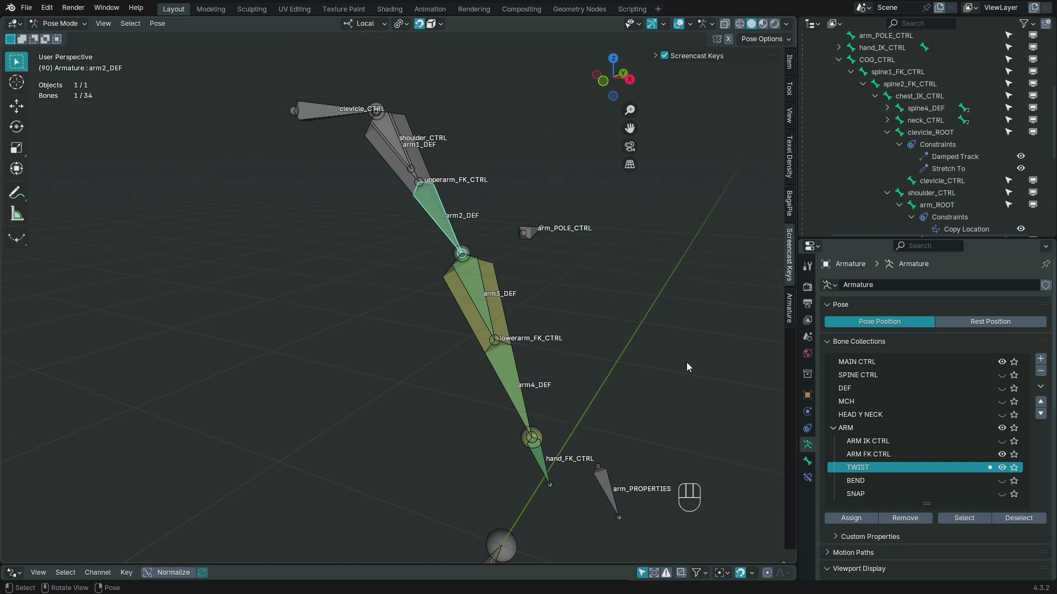
pyautogui.click(807, 478)
pyautogui.click(964, 454)
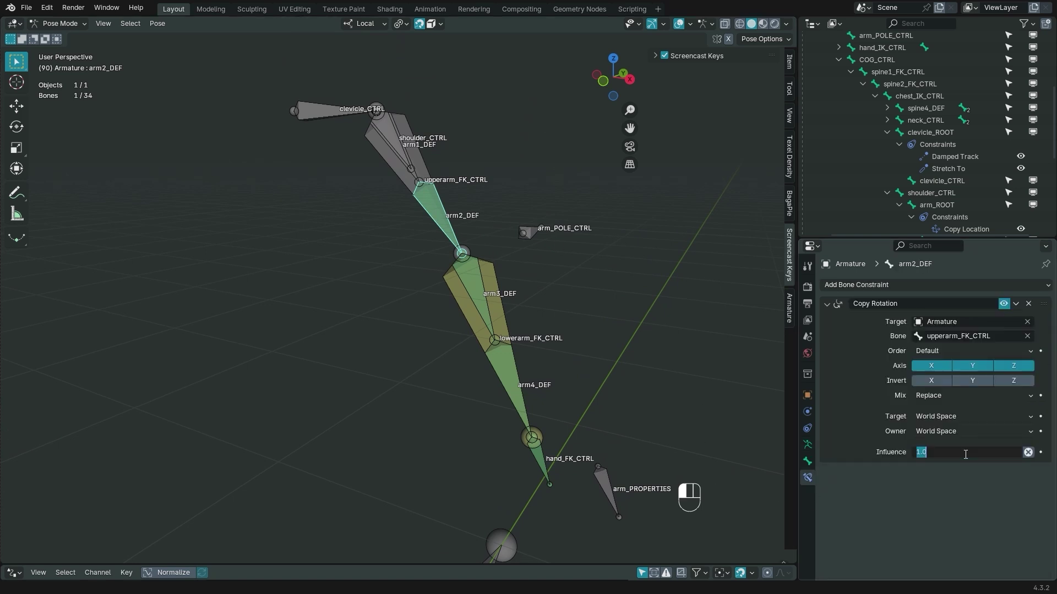
pyautogui.write('.5')
pyautogui.press('Return')
# Check arm3_DEF's Copy Rotation settings and set the influence of arm4_DEF's Copy Rotation constraint to 0.5.
pyautogui.click(476, 282)
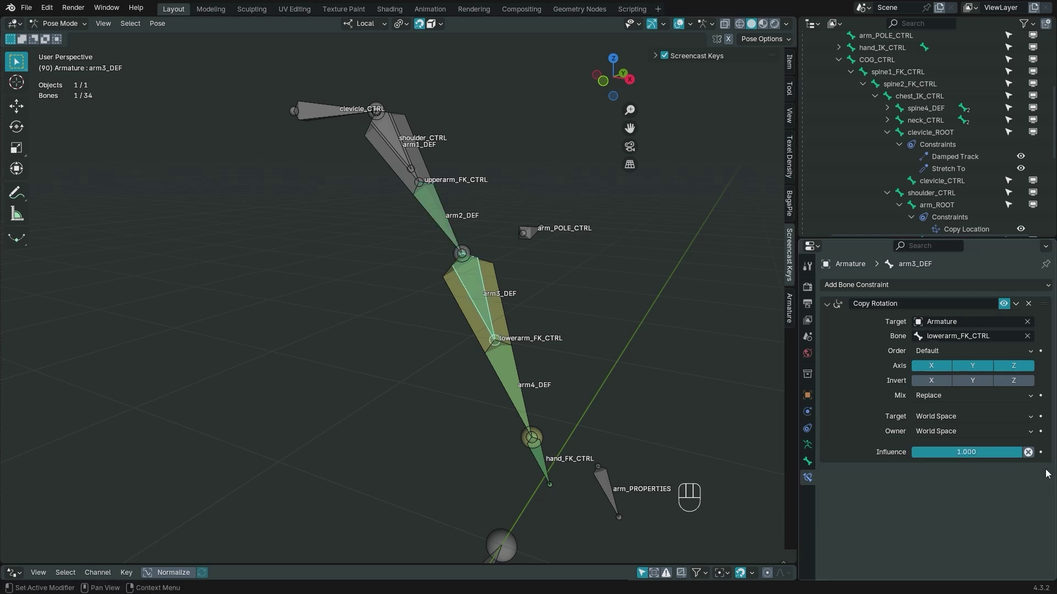
pyautogui.click(516, 381)
pyautogui.click(514, 381)
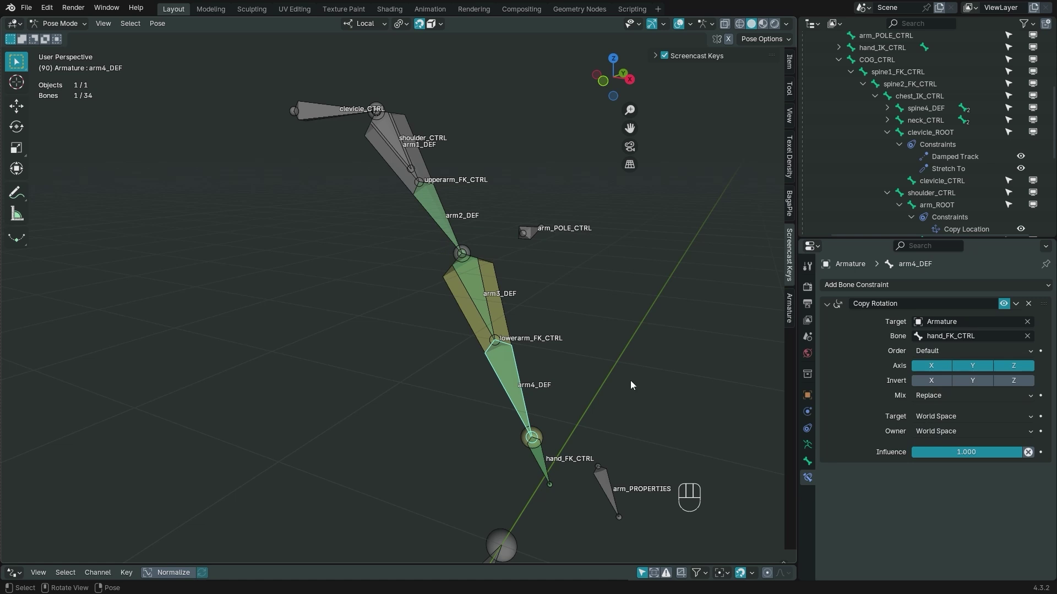
pyautogui.click(976, 454)
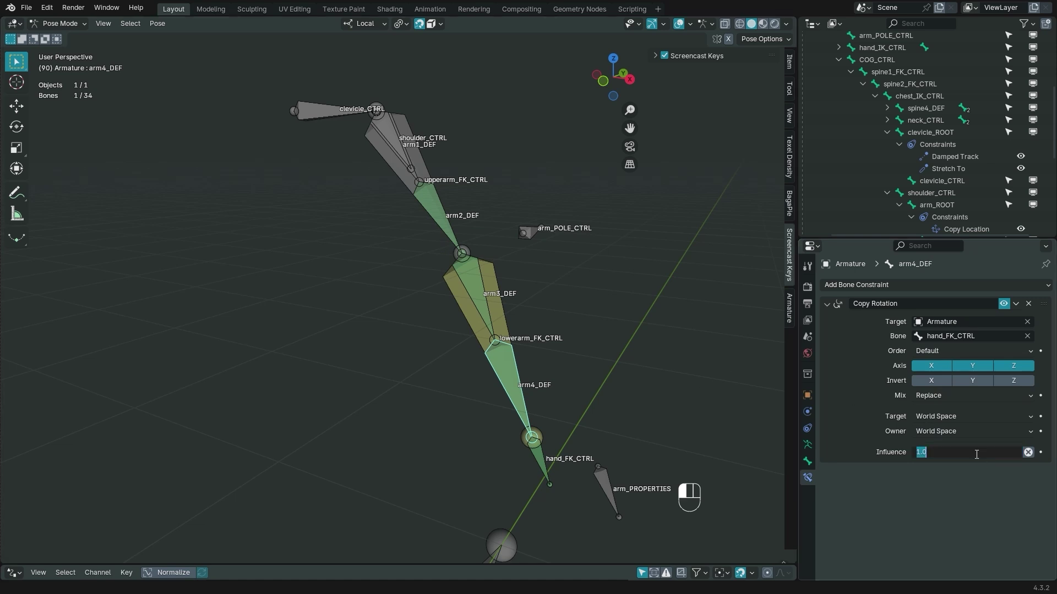
pyautogui.write('.5')
pyautogui.press('Return')
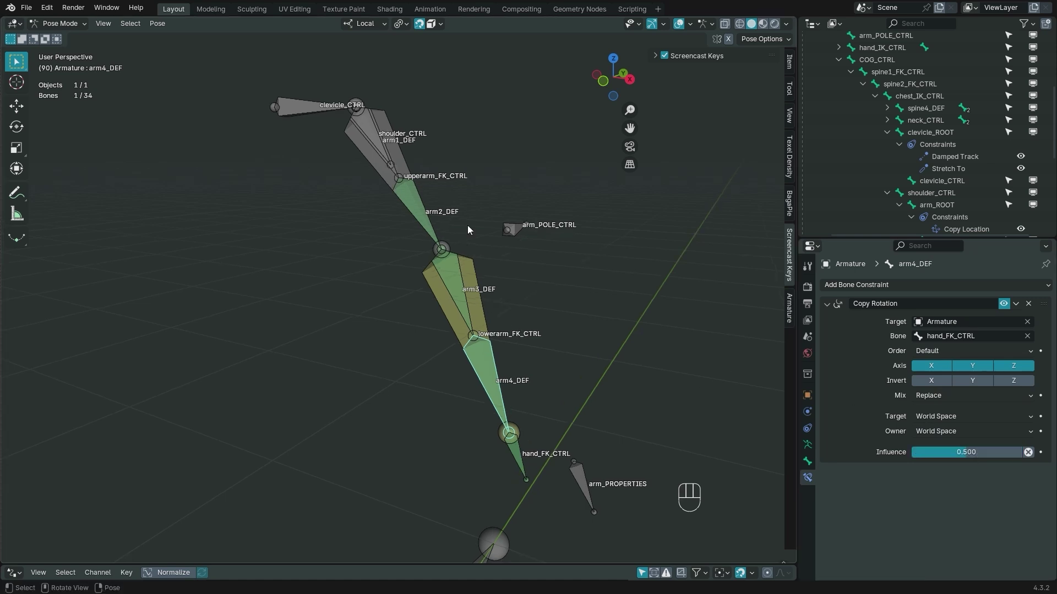
# Try rotating shoulder_CTRL around its local Y axis to test the upper arm twist.
pyautogui.click(401, 160)
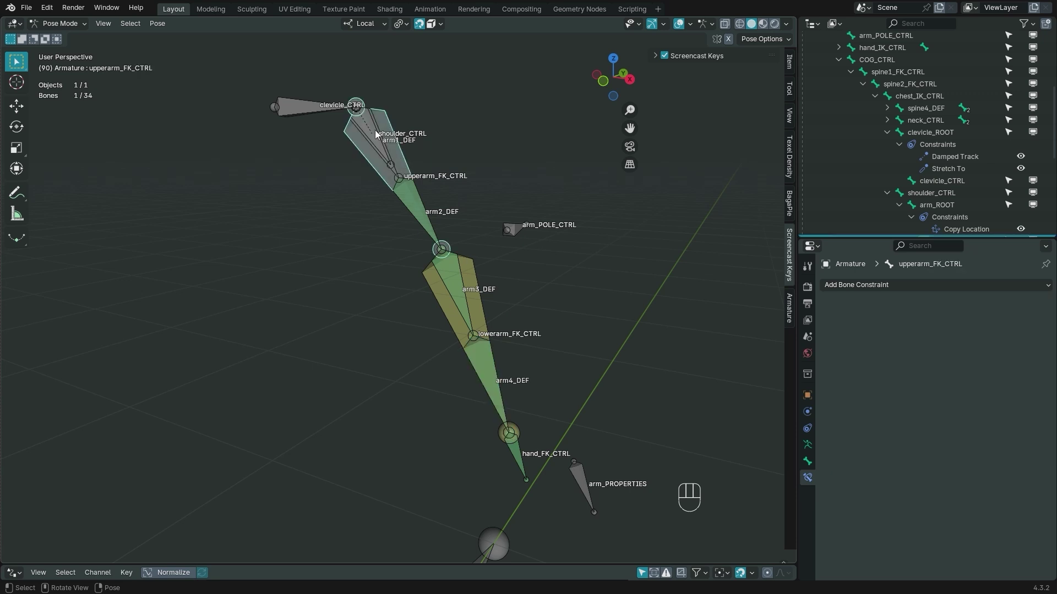
pyautogui.click(401, 160)
pyautogui.press('r')
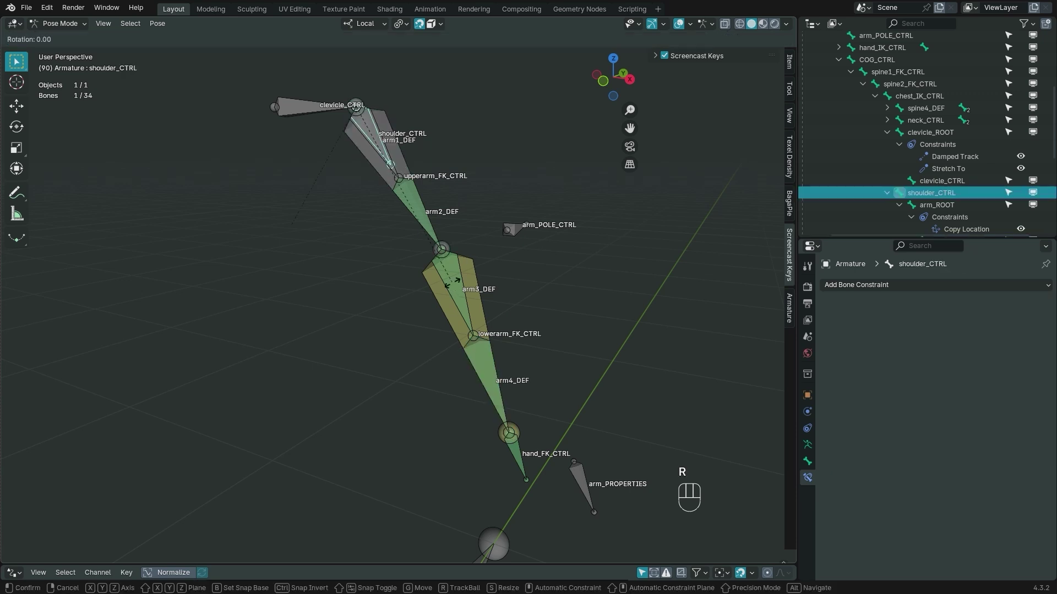
pyautogui.press('y')
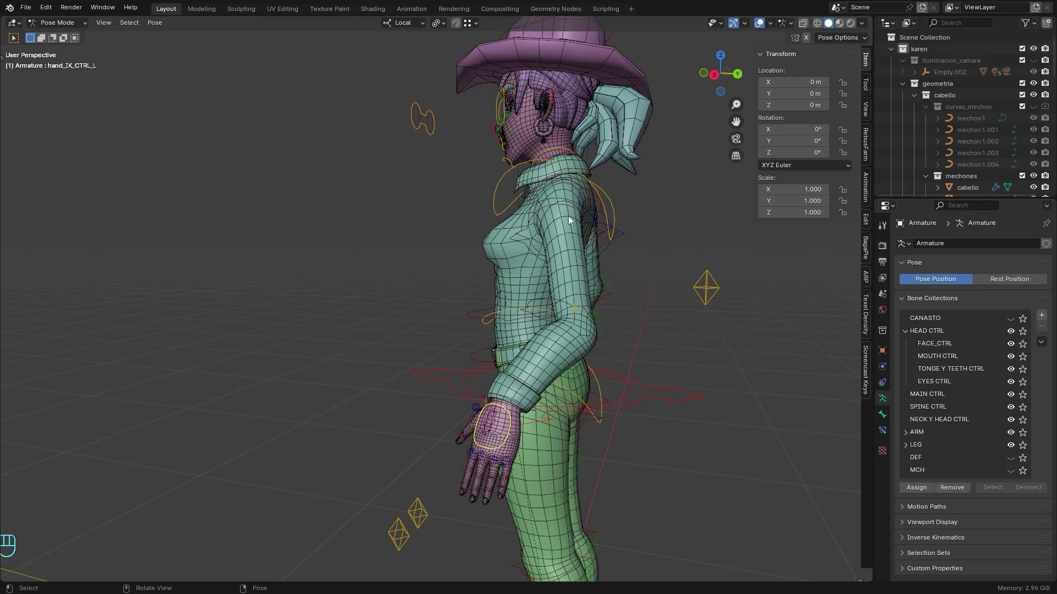
# In the finished character's file, try rotating hand_IK_CTRL_L around its local Y axis to test the forearm twist.
pyautogui.moveTo(568, 216); pyautogui.dragTo(510, 454, button='middle')
pyautogui.press('r')
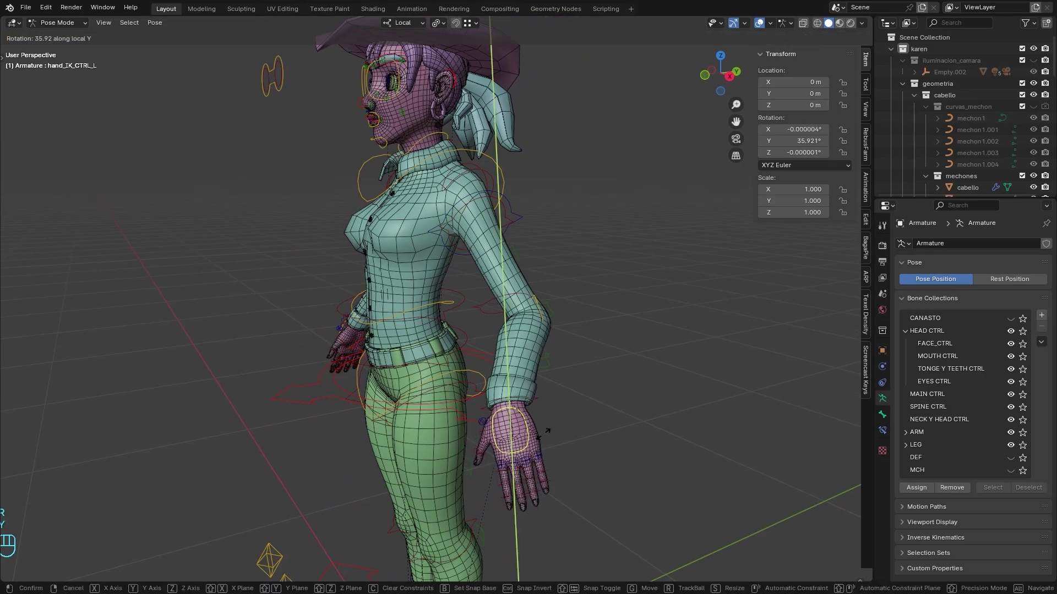
pyautogui.rightClick(459, 445)
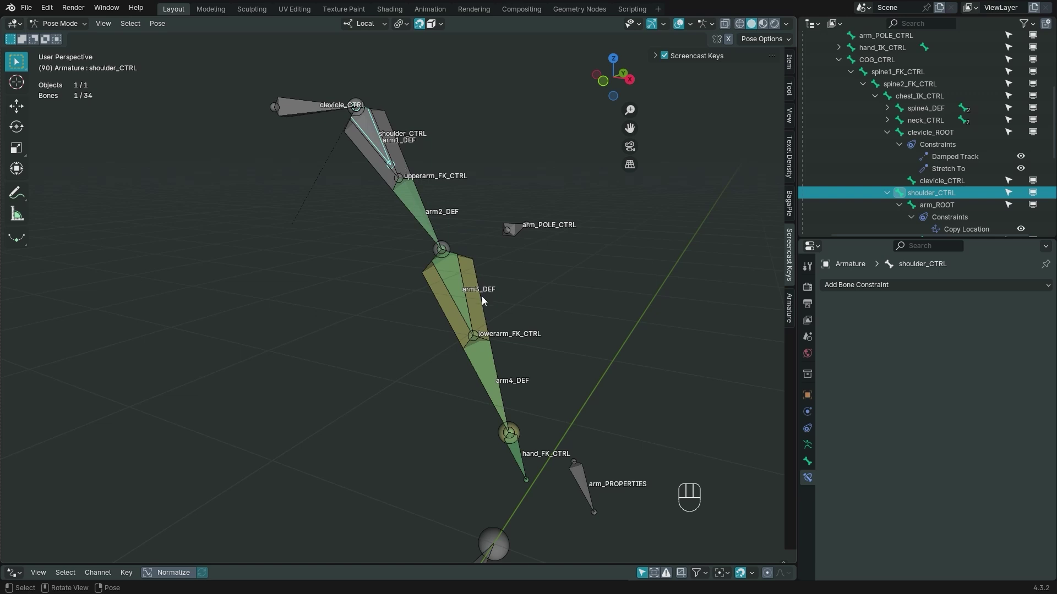
pyautogui.keyDown('shift'); pyautogui.moveTo(505, 370); pyautogui.dragTo(504, 329, button='middle'); pyautogui.keyUp('shift')
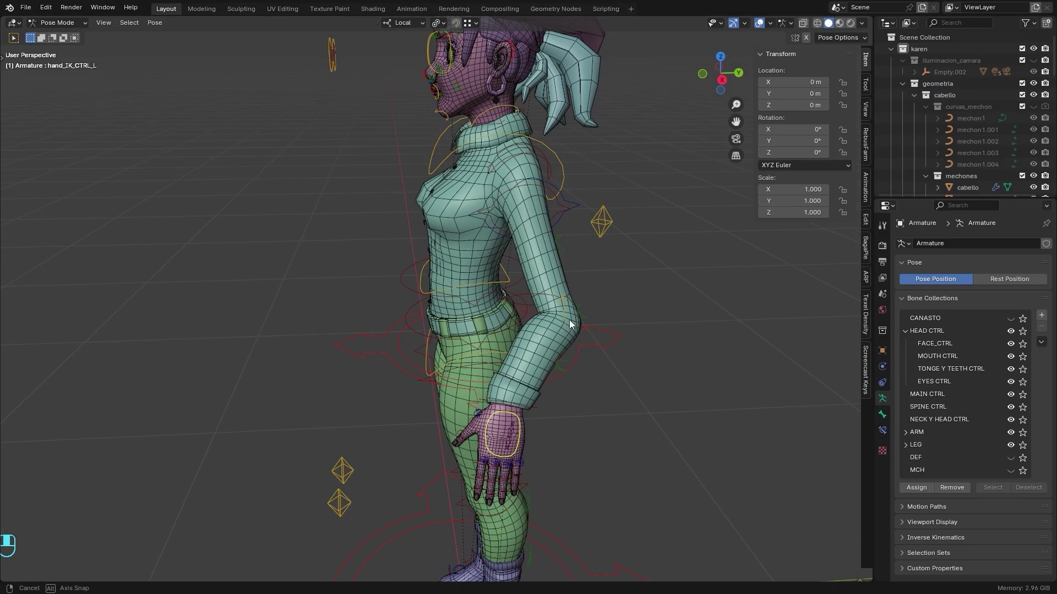
# Try moving a control near the arm of the finished character to demonstrate the arm bend.
pyautogui.moveTo(569, 319); pyautogui.dragTo(604, 266, button='middle')
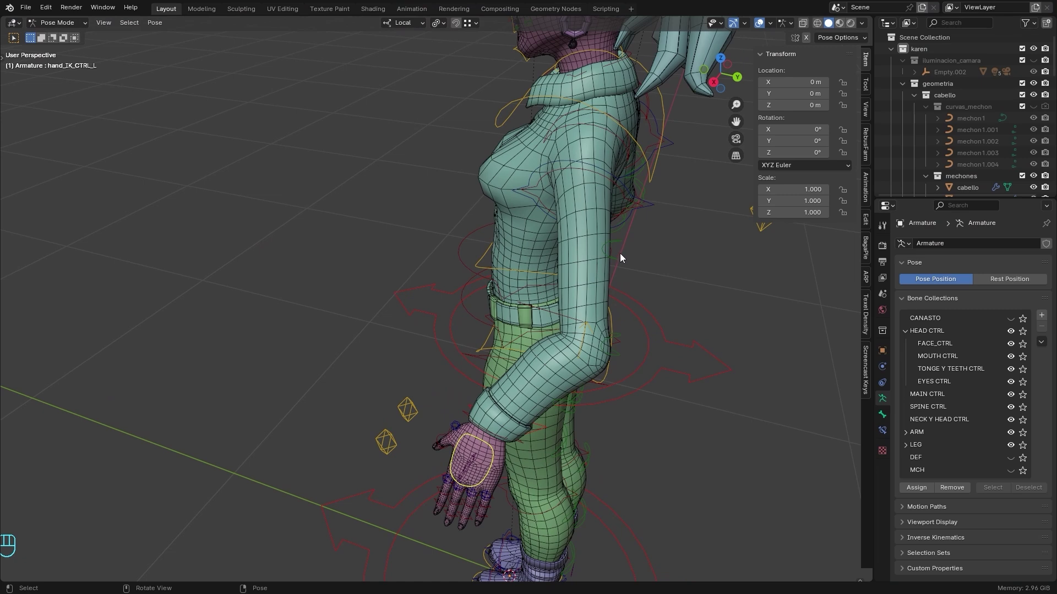
pyautogui.click(619, 253)
pyautogui.press('g')
pyautogui.rightClick(647, 273)
pyautogui.click(618, 357)
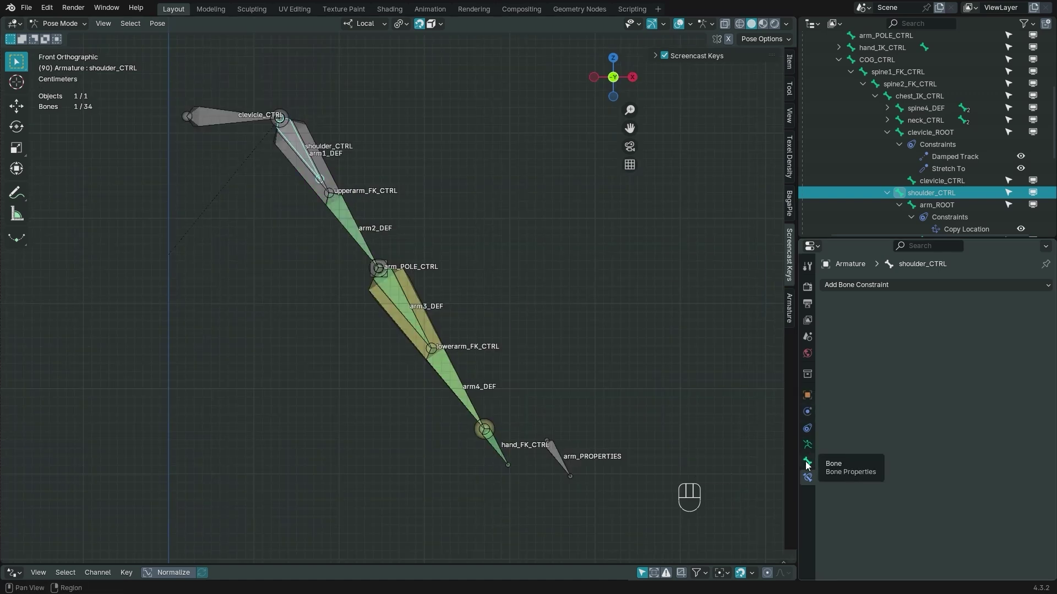
# In the arm rig file, hide the ARM FK CTRL bone collection while keeping TWIST shown.
pyautogui.click(807, 445)
pyautogui.moveTo(928, 412); pyautogui.dragTo(931, 473)
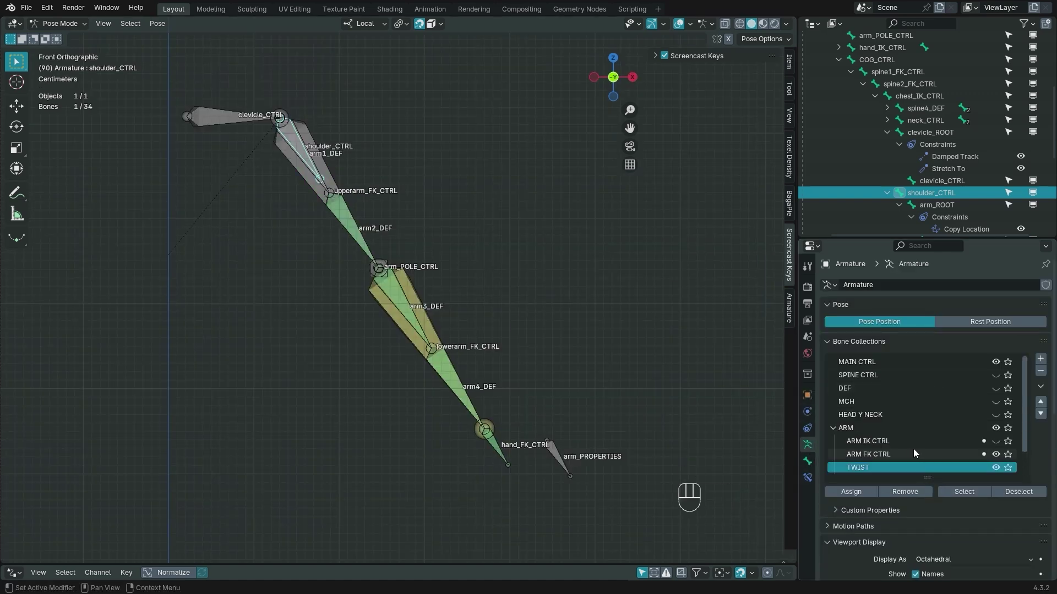
pyautogui.click(995, 455)
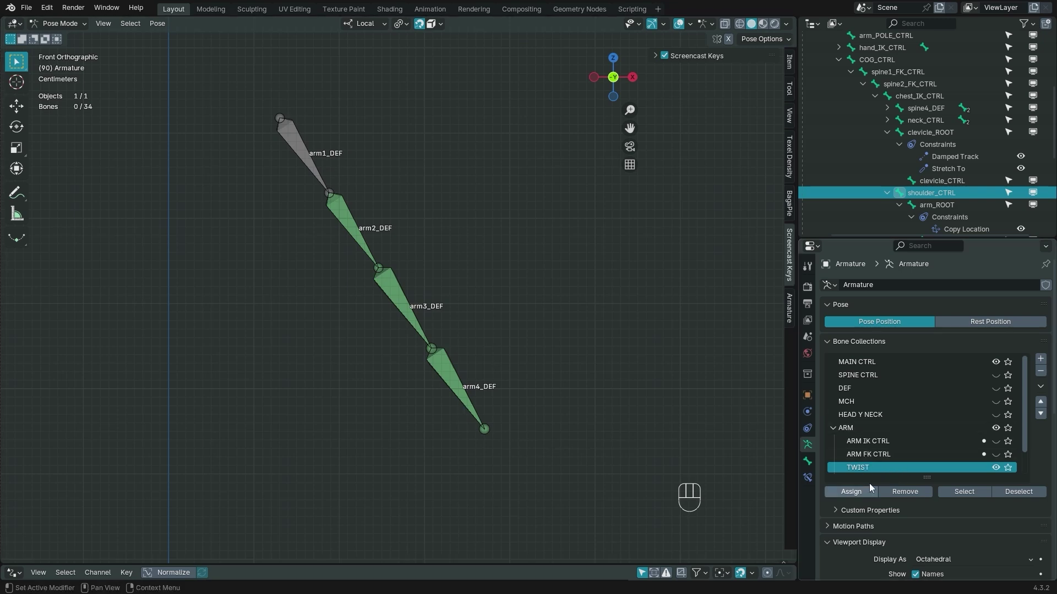
# In Edit Mode, extrude three bones about 0.092 m along Y from the joints of arm2_DEF and arm3_DEF.
pyautogui.moveTo(404, 264); pyautogui.dragTo(423, 272, button='middle')
pyautogui.press('Tab')
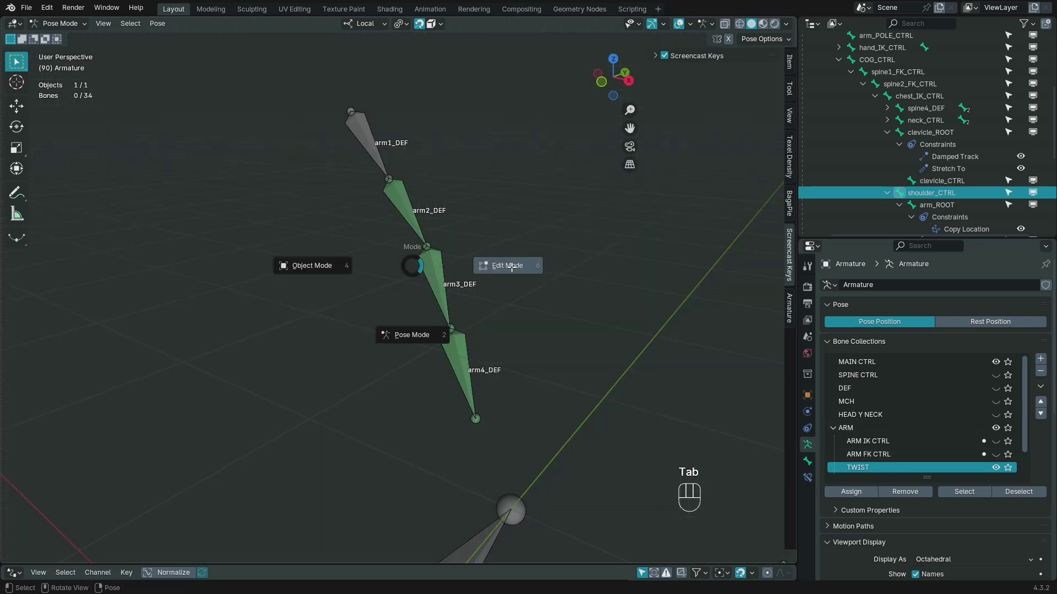
pyautogui.click(410, 204)
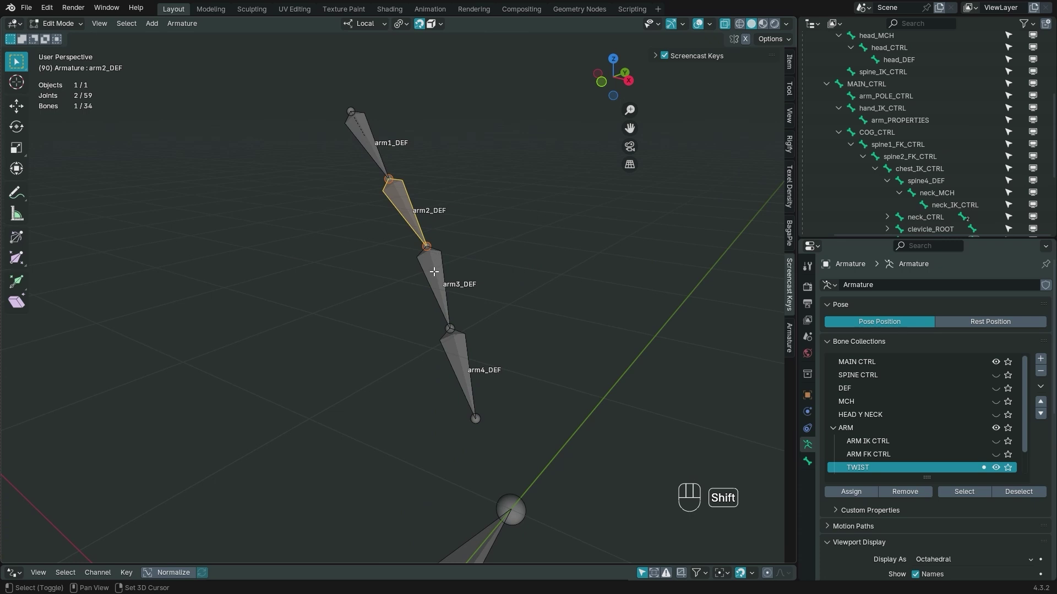
pyautogui.keyDown('shift'); pyautogui.click(433, 270); pyautogui.keyUp('shift')
pyautogui.moveTo(522, 288); pyautogui.dragTo(371, 290, button='middle')
pyautogui.press('KP_3')
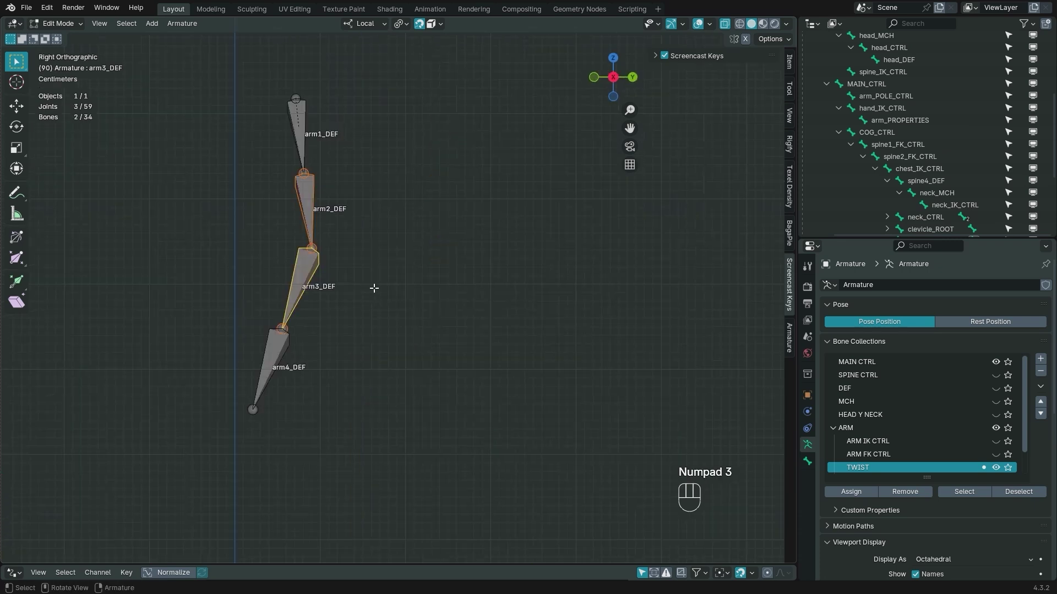
pyautogui.press('e')
pyautogui.press('y')
pyautogui.click(452, 290)
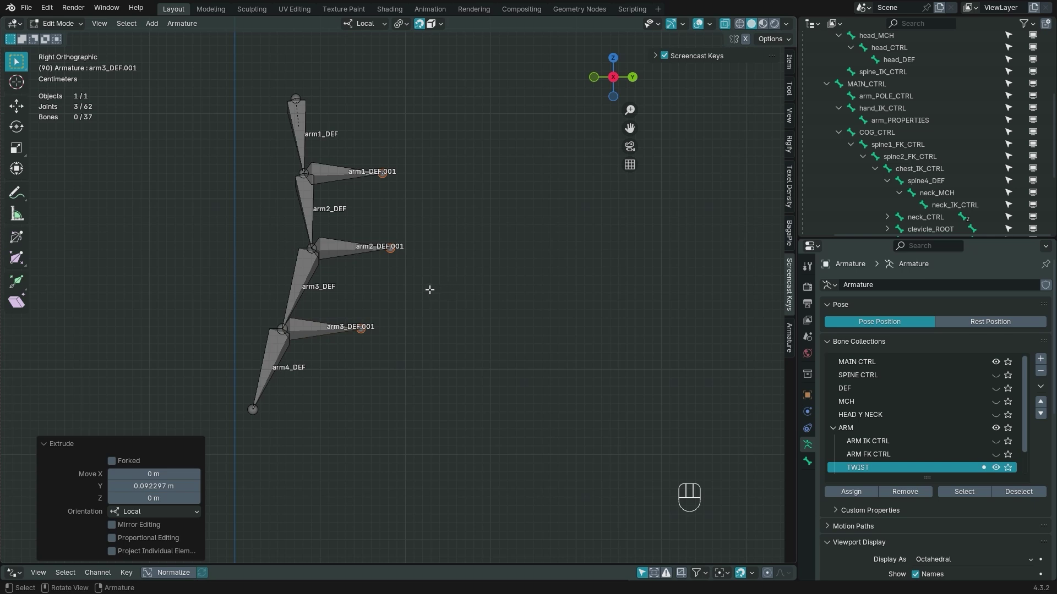
# Show the bone transform values and clear the parent of arm2_DEF.001.
pyautogui.click(789, 61)
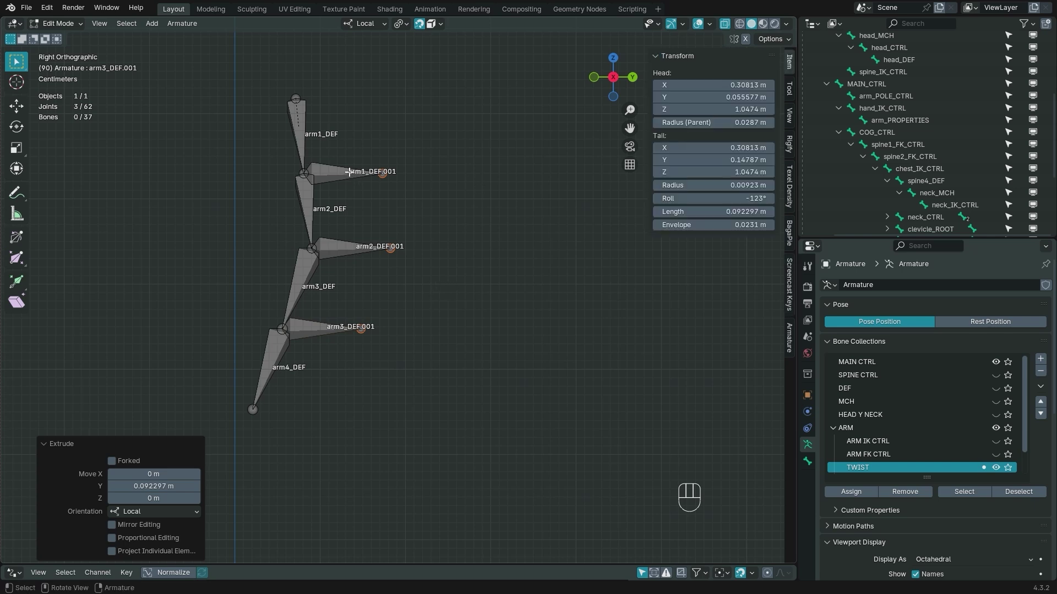
pyautogui.doubleClick(307, 171)
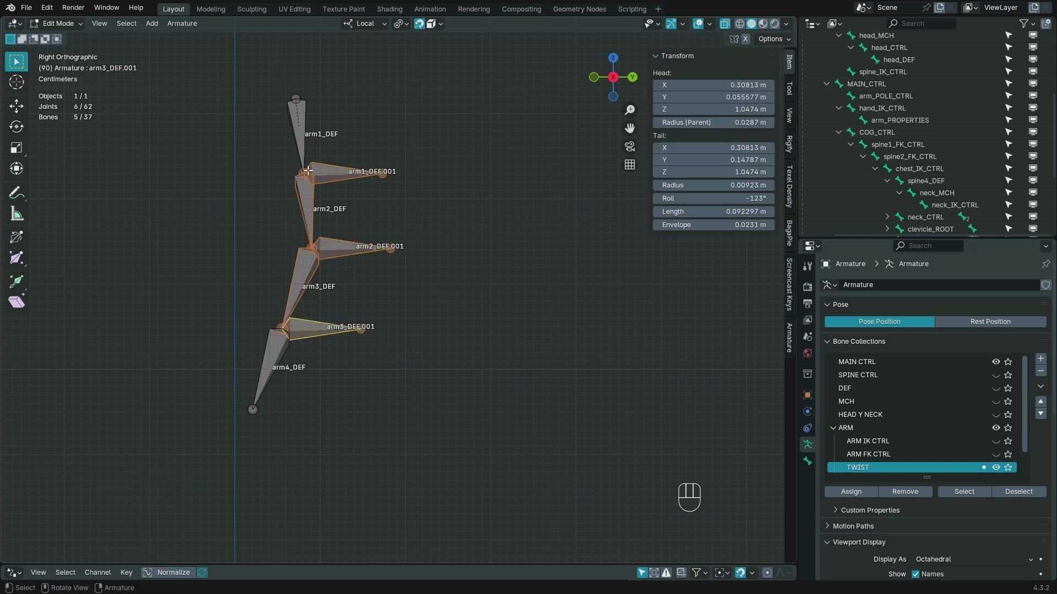
pyautogui.click(352, 250)
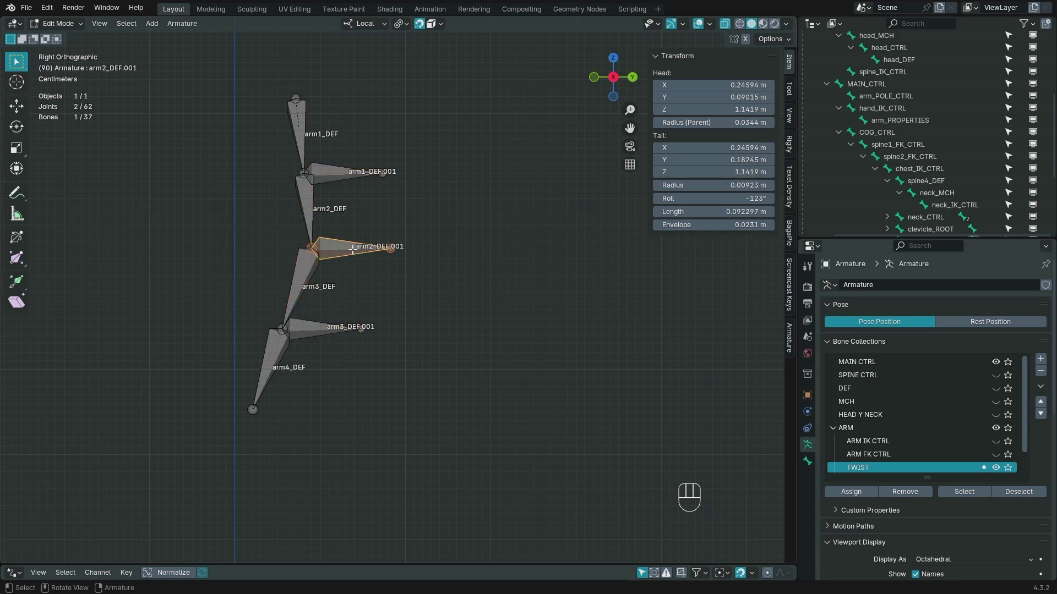
pyautogui.hotkey('alt', 'p')
pyautogui.click(352, 248)
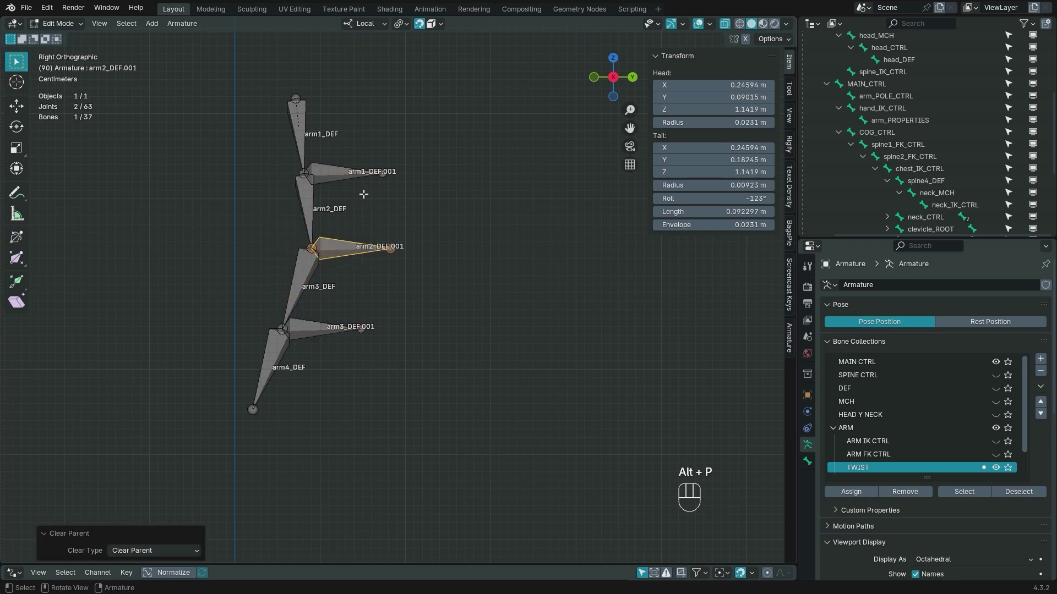
# Set the length of arm1_DEF.001, arm2_DEF.001 and arm3_DEF.001 to 0.1 m and clear their roll.
pyautogui.click(352, 176)
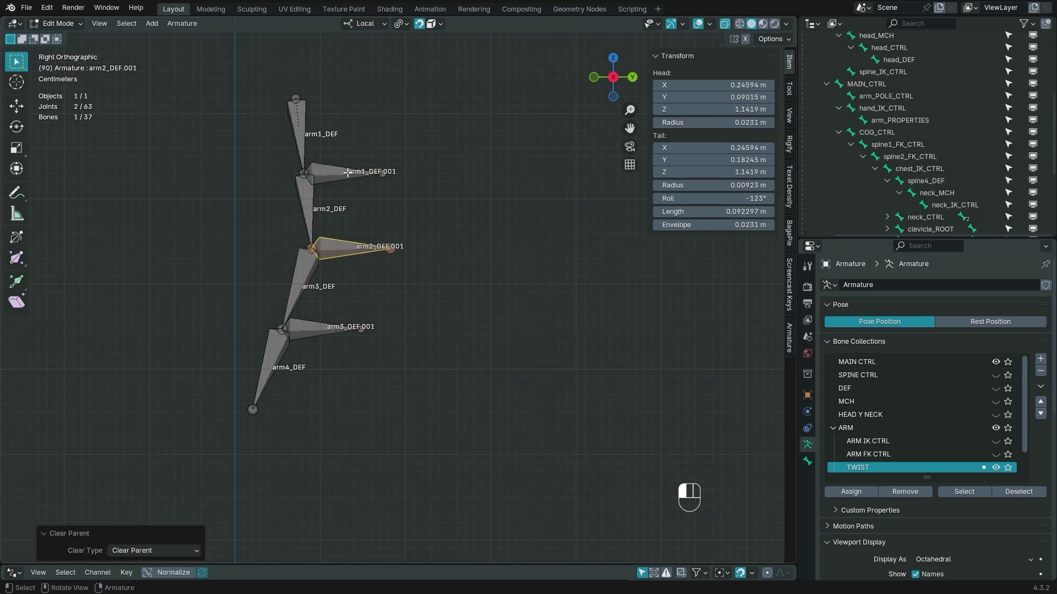
pyautogui.keyDown('shift'); pyautogui.click(353, 253); pyautogui.keyUp('shift')
pyautogui.keyDown('shift'); pyautogui.click(332, 325); pyautogui.keyUp('shift')
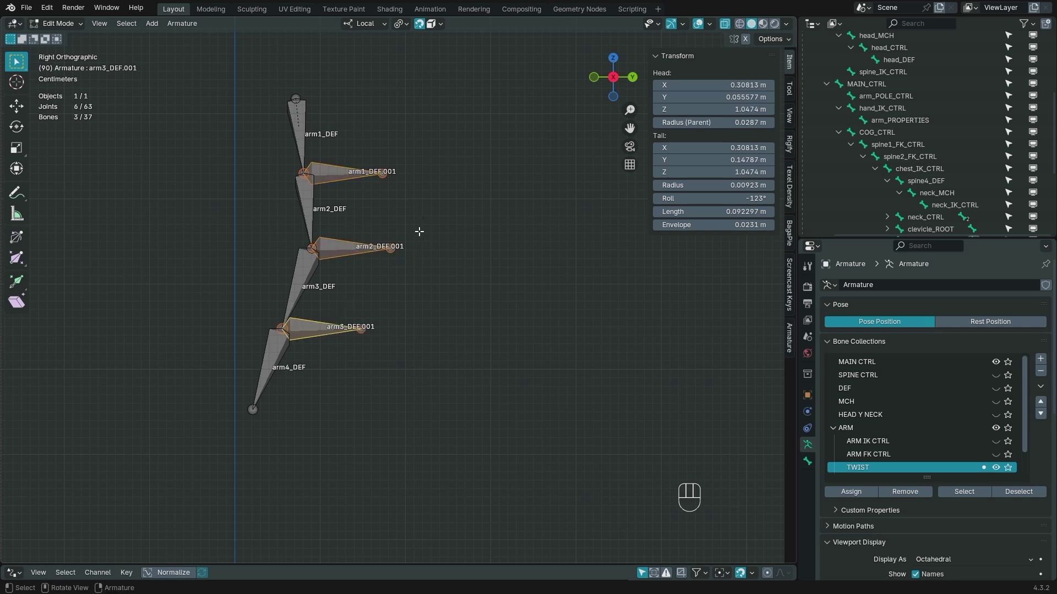
pyautogui.keyDown('alt'); pyautogui.click(733, 213); pyautogui.keyUp('alt')
pyautogui.write('.1')
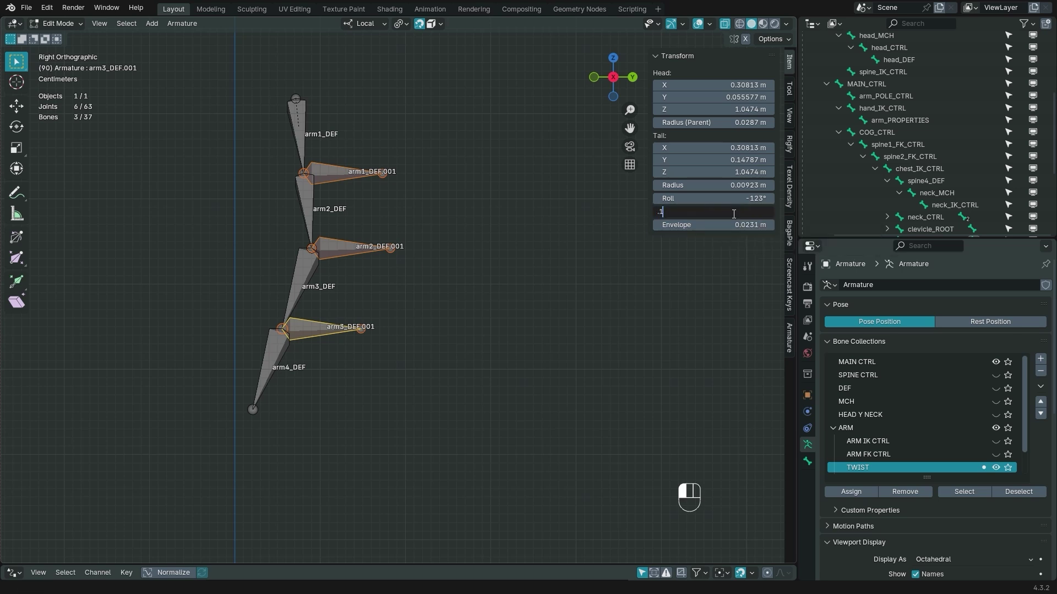
pyautogui.press('Return')
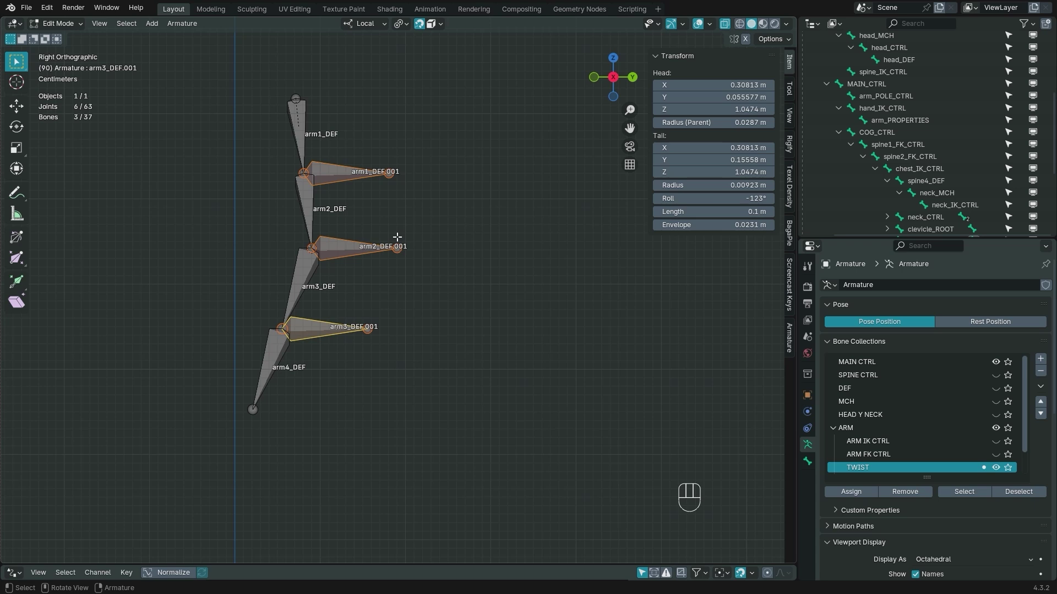
pyautogui.hotkey('alt', 'r')
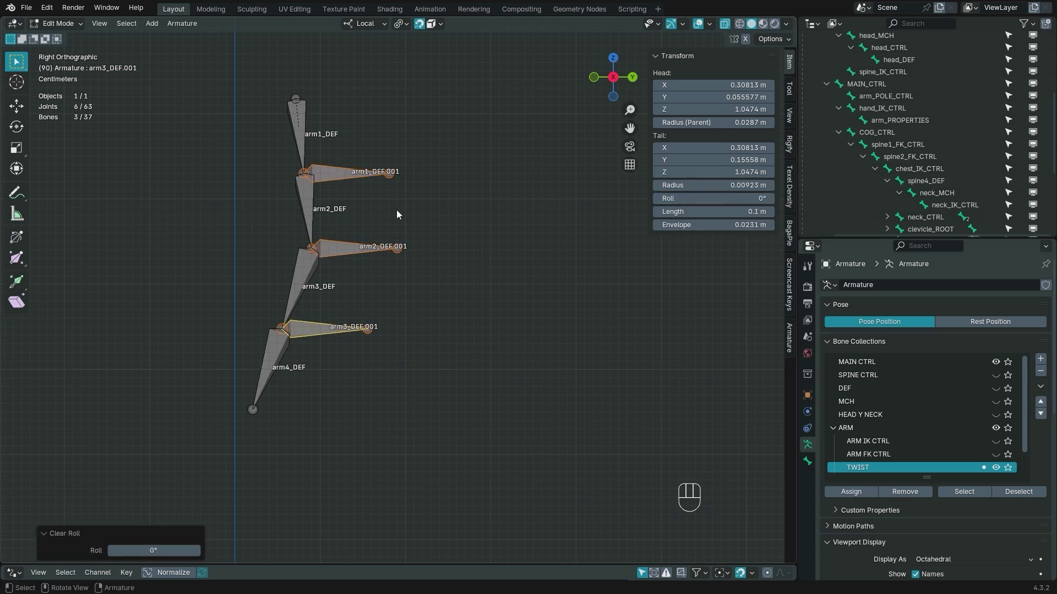
# Remove the parent from all three selected extruded bones at once and check each bone's relations.
pyautogui.click(808, 465)
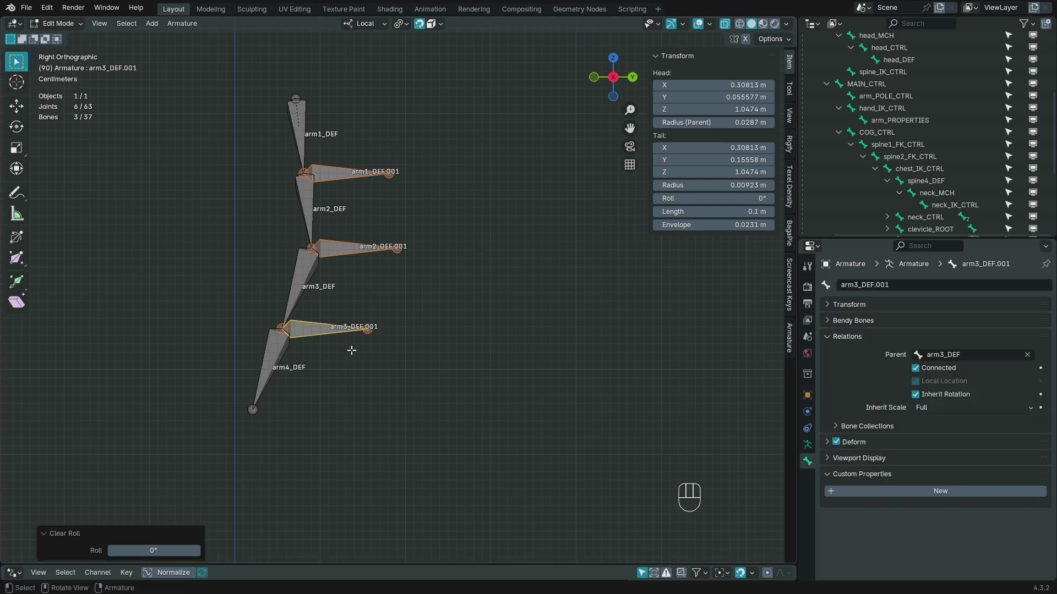
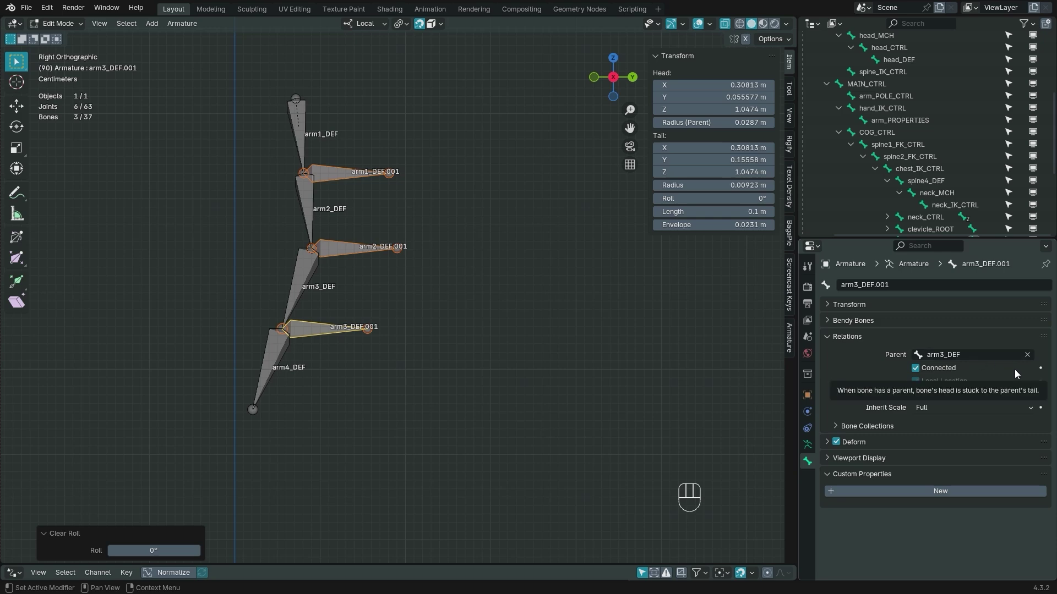
pyautogui.press('alt')
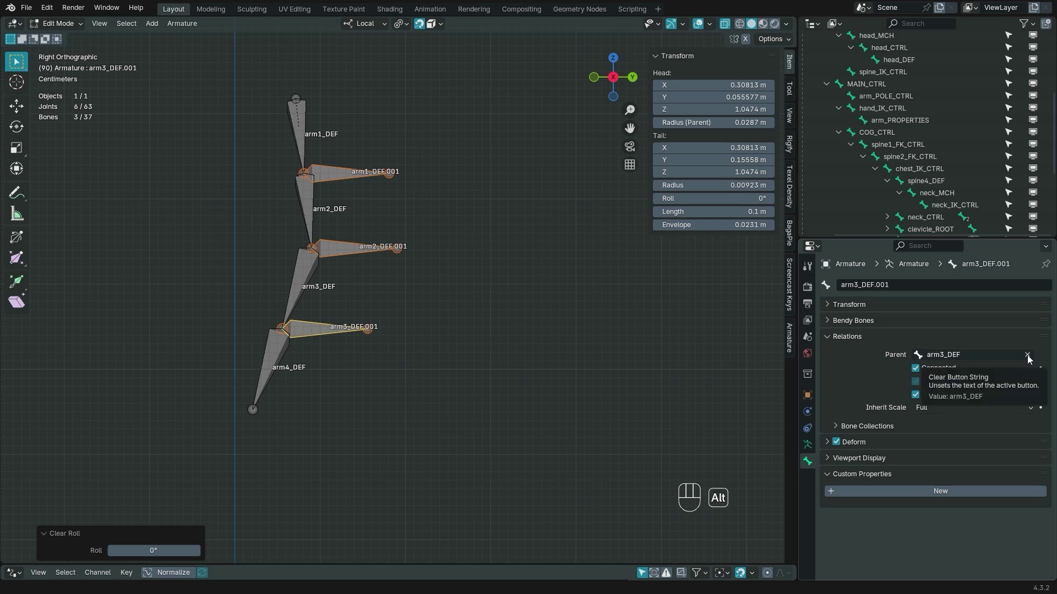
pyautogui.keyDown('alt'); pyautogui.click(1027, 354); pyautogui.keyUp('alt')
pyautogui.click(338, 175)
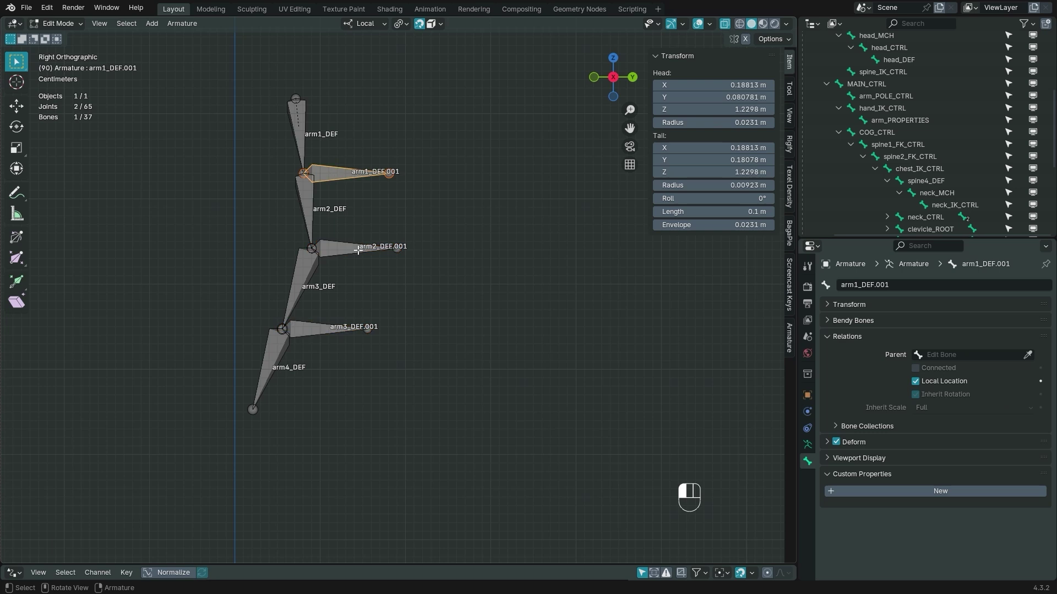
pyautogui.click(358, 251)
pyautogui.click(329, 327)
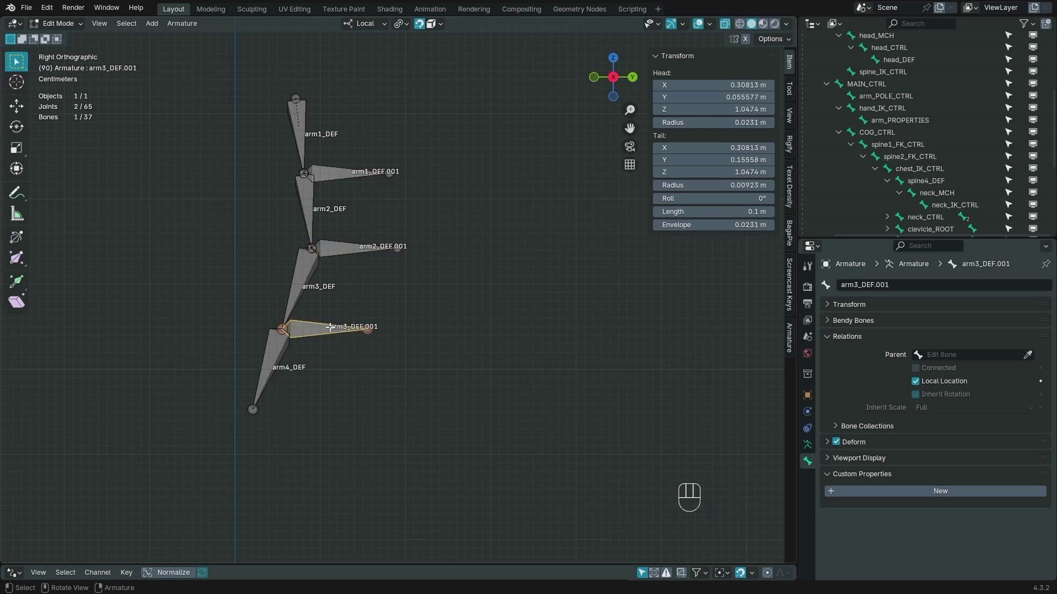
pyautogui.scroll(2, 413, 231)
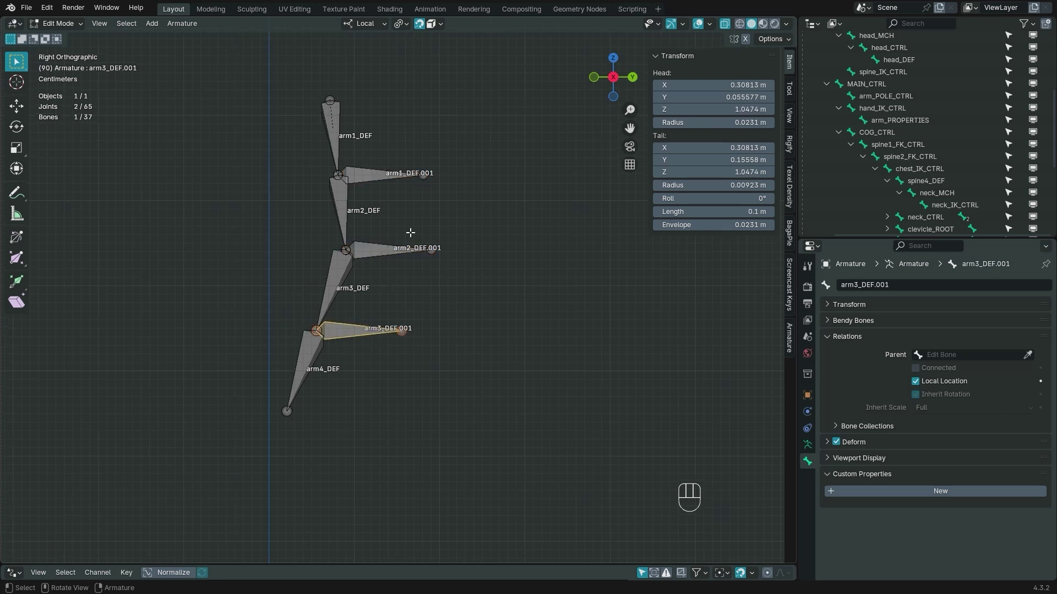
# Rename the bone arm1_DEF.001 as arm1_CTRL.
pyautogui.click(386, 172)
pyautogui.press('F2')
pyautogui.write('ar')
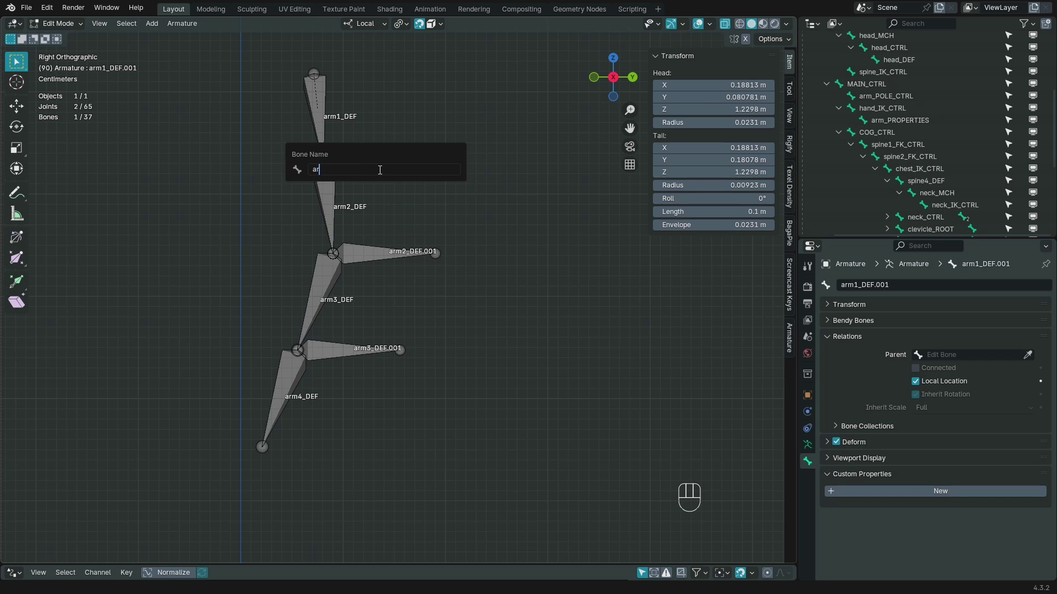
pyautogui.write('m1_CTRL')
pyautogui.press('Return')
# Rename the bone arm2_DEF.001 as arm2_CTRL.
pyautogui.click(387, 252)
pyautogui.press('F2')
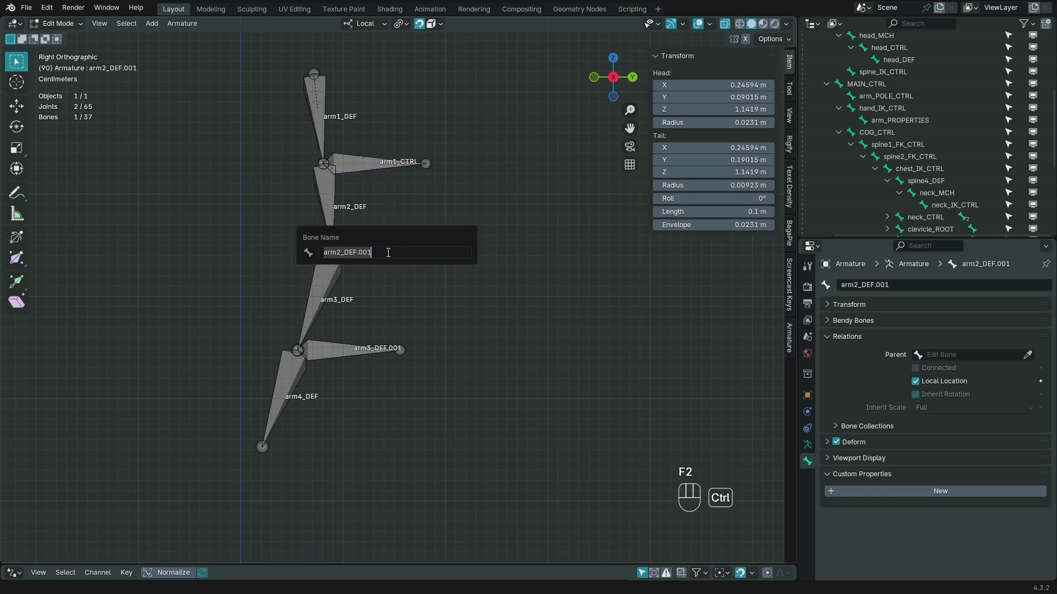
pyautogui.write('arm1_CTRL')
pyautogui.click(340, 252)
pyautogui.press('BackSpace')
pyautogui.write('2')
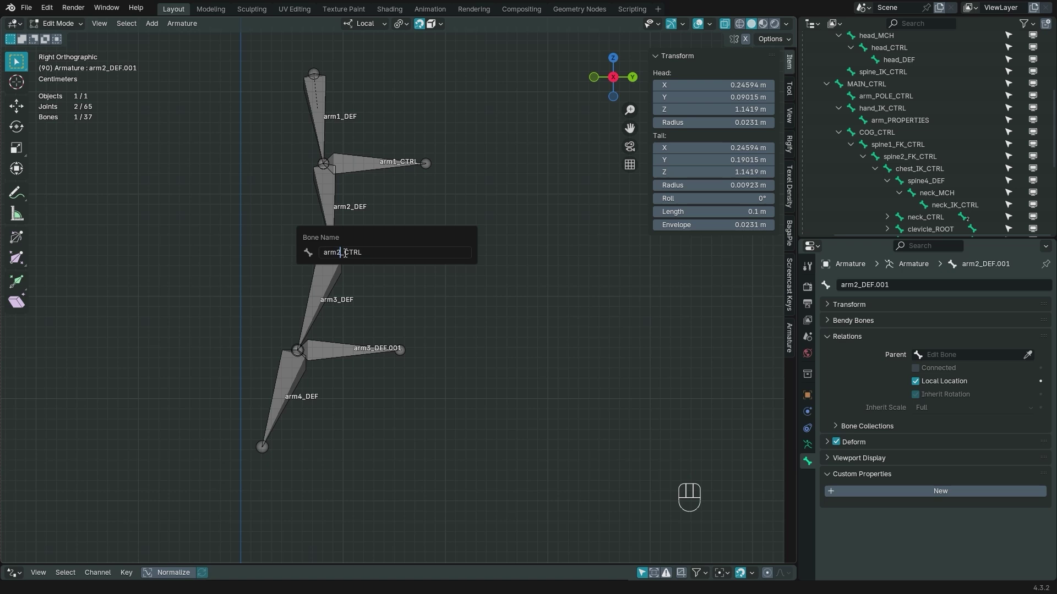
pyautogui.press('Return')
# Rename the bone arm3_DEF.001 as arm3_CTRL.
pyautogui.click(347, 350)
pyautogui.press('F2')
pyautogui.write('arm1_CTRL')
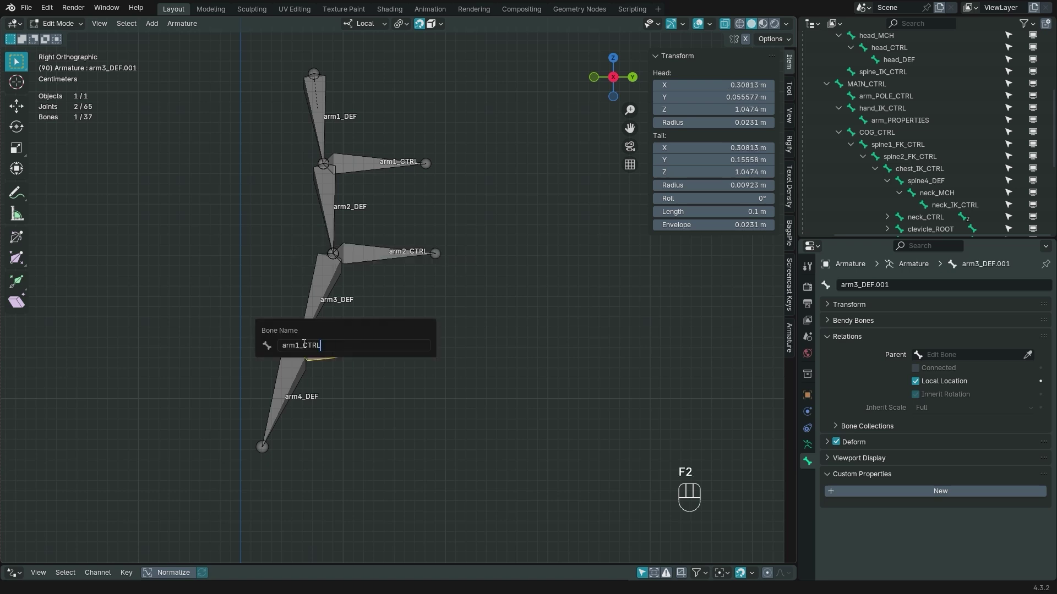
pyautogui.click(302, 344)
pyautogui.press('BackSpace')
pyautogui.write('3')
pyautogui.press('Return')
# Assign arm1_CTRL, arm2_CTRL and arm3_CTRL to the BEND bone collection.
pyautogui.keyDown('shift'); pyautogui.moveTo(363, 158); pyautogui.dragTo(403, 206, button='middle'); pyautogui.keyUp('shift')
pyautogui.keyDown('shift'); pyautogui.click(403, 206); pyautogui.keyUp('shift')
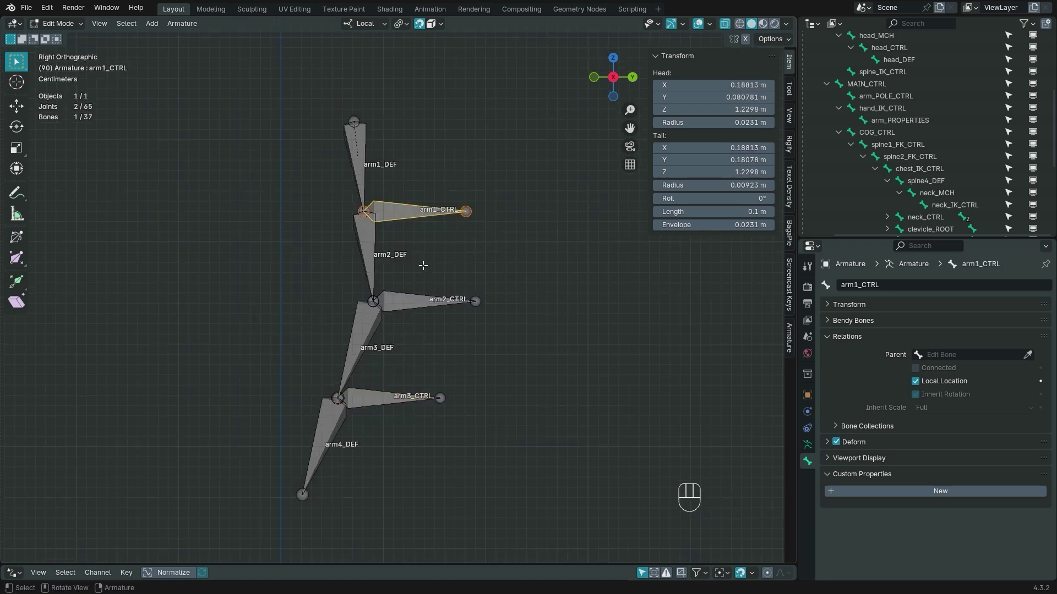
pyautogui.keyDown('shift'); pyautogui.click(436, 302); pyautogui.keyUp('shift')
pyautogui.keyDown('shift'); pyautogui.click(391, 402); pyautogui.keyUp('shift')
pyautogui.click(808, 445)
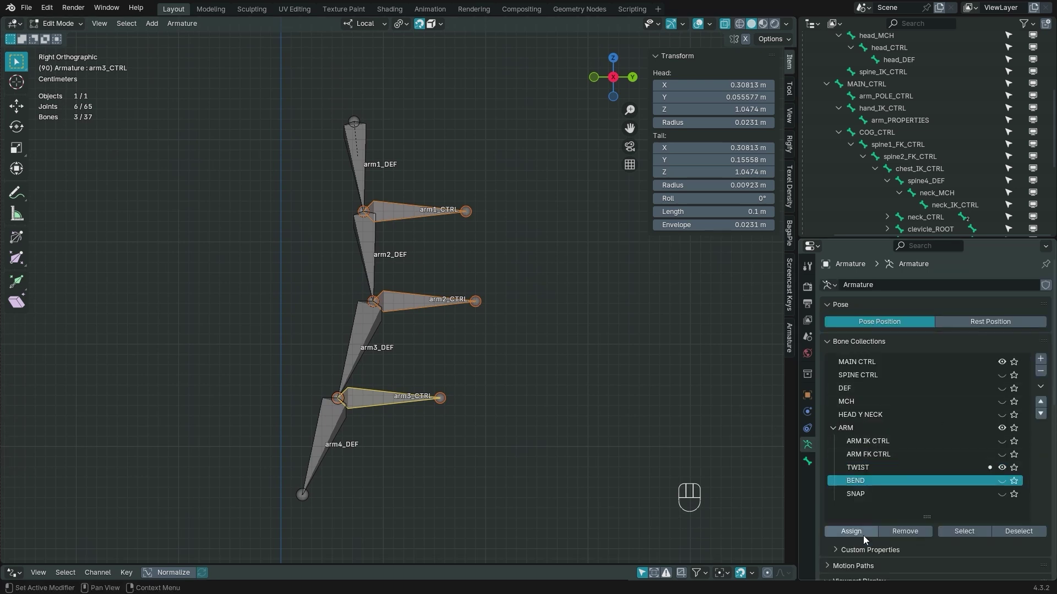
pyautogui.click(851, 532)
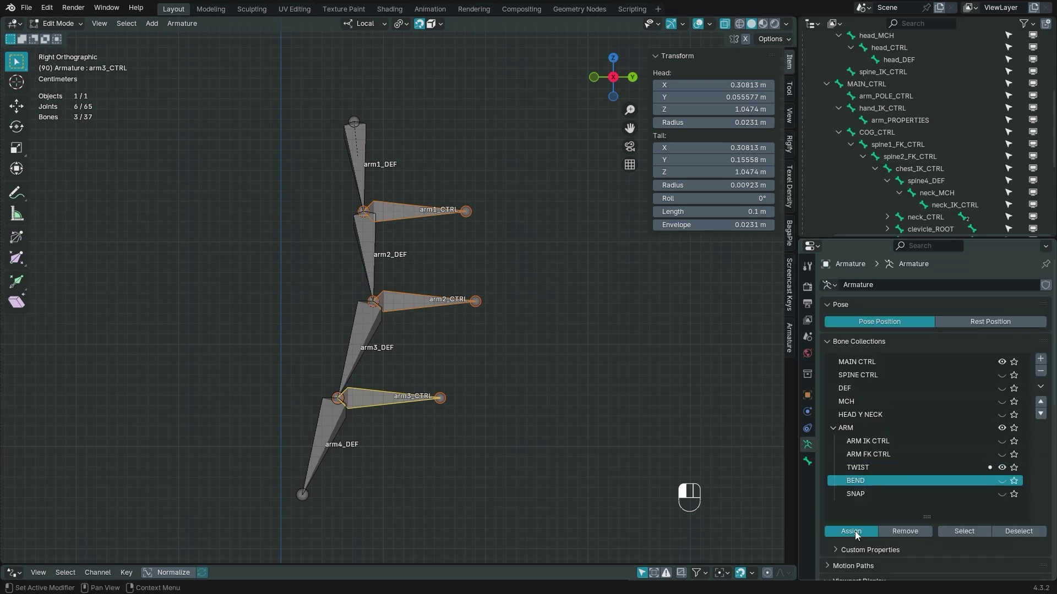
# Select arm1_DEF to arm4_DEF and toggle the TWIST collection's visibility to check which bones belong to it.
pyautogui.click(357, 162)
pyautogui.keyDown('shift'); pyautogui.click(368, 248); pyautogui.keyUp('shift')
pyautogui.keyDown('shift'); pyautogui.click(357, 330); pyautogui.keyUp('shift')
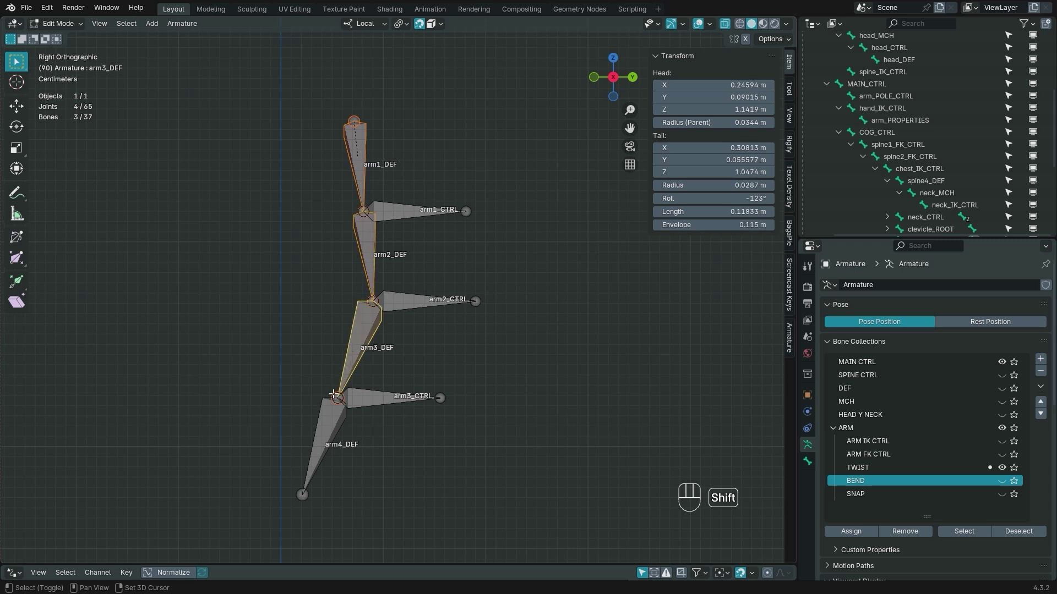
pyautogui.keyDown('shift'); pyautogui.click(327, 419); pyautogui.keyUp('shift')
pyautogui.click(896, 467)
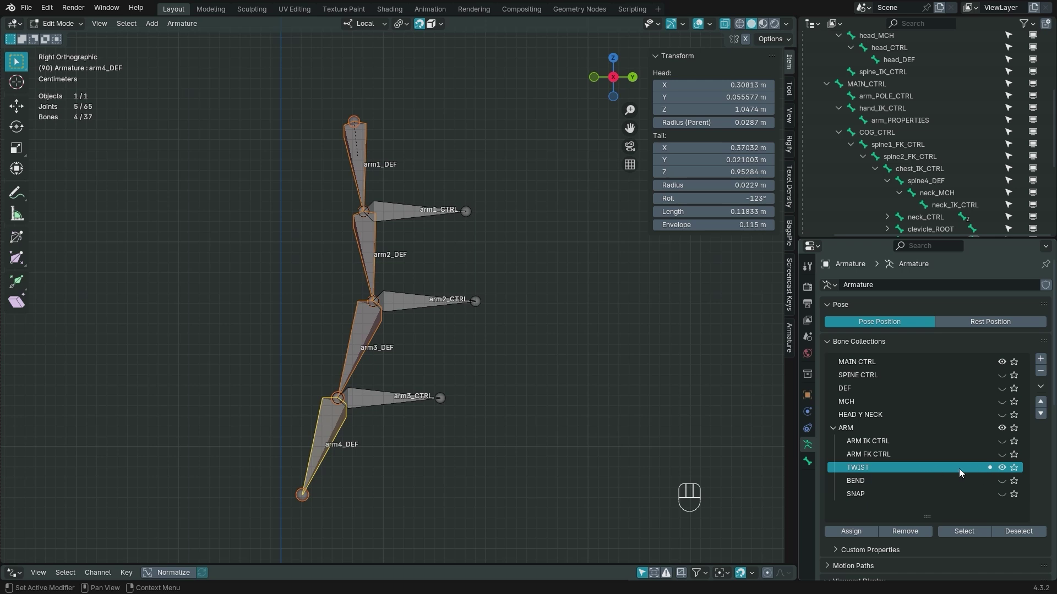
pyautogui.click(1001, 468)
pyautogui.click(1002, 467)
pyautogui.click(1002, 467)
pyautogui.click(1001, 467)
# Switch to Pose Mode and test-move arm1_CTRL, arm2_CTRL and arm3_CTRL, cancelling each move.
pyautogui.press('Tab')
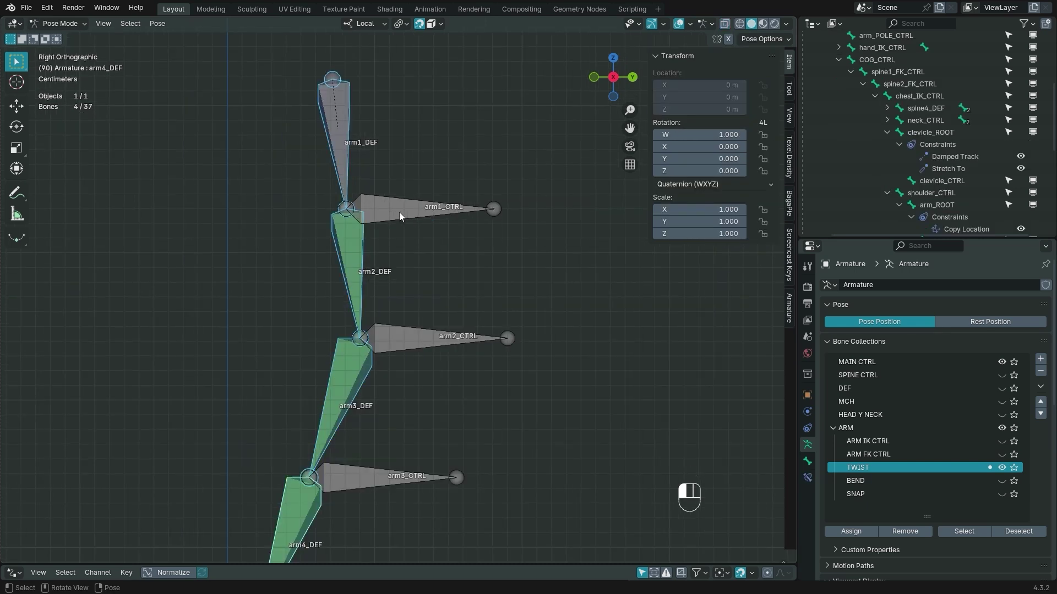
pyautogui.click(399, 212)
pyautogui.press('g')
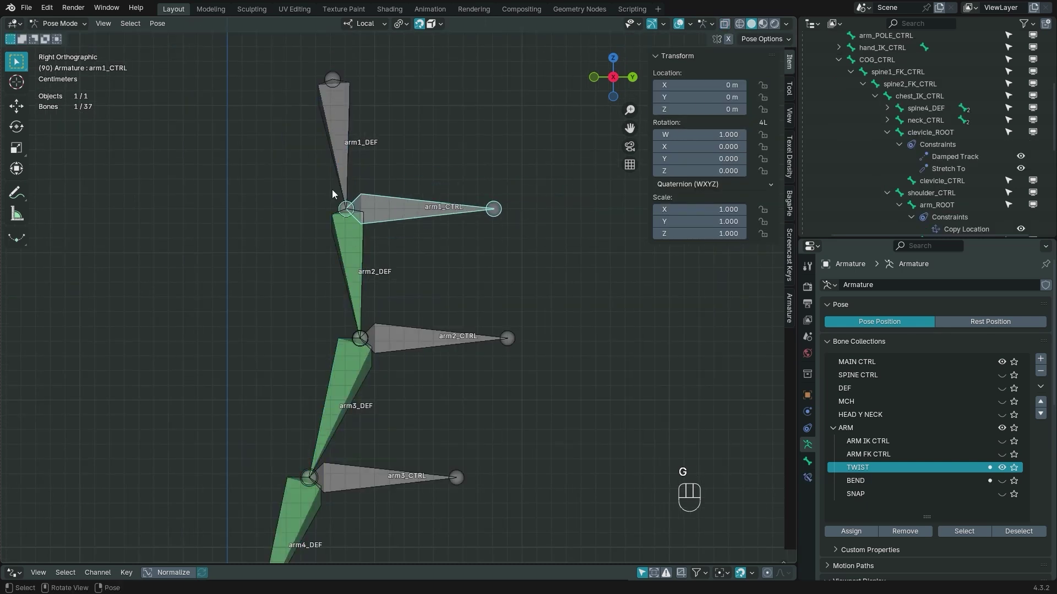
pyautogui.scroll(-2, 340, 183)
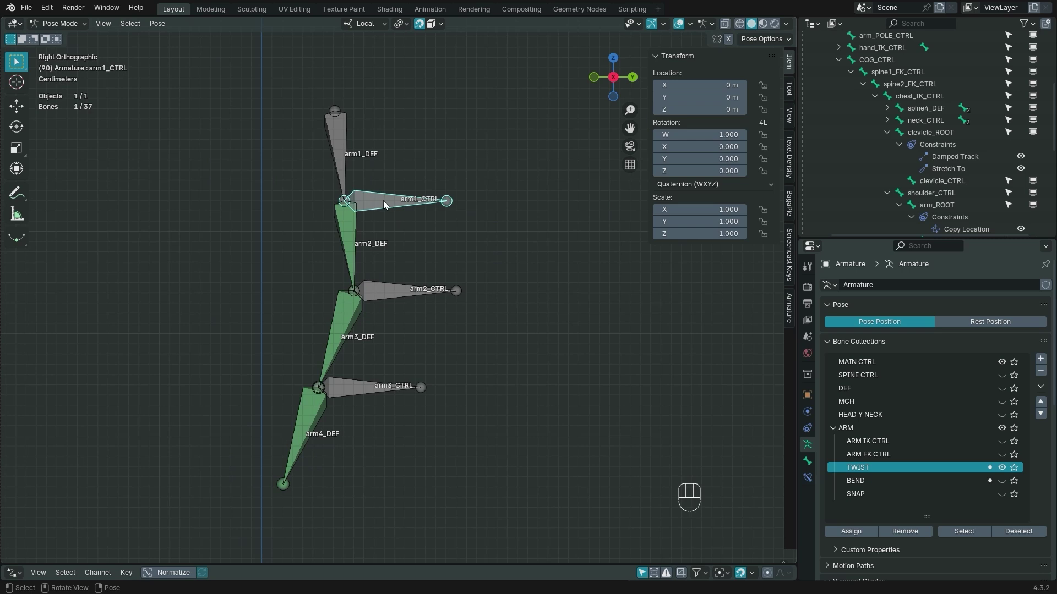
pyautogui.click(398, 292)
pyautogui.press('g')
pyautogui.rightClick(410, 294)
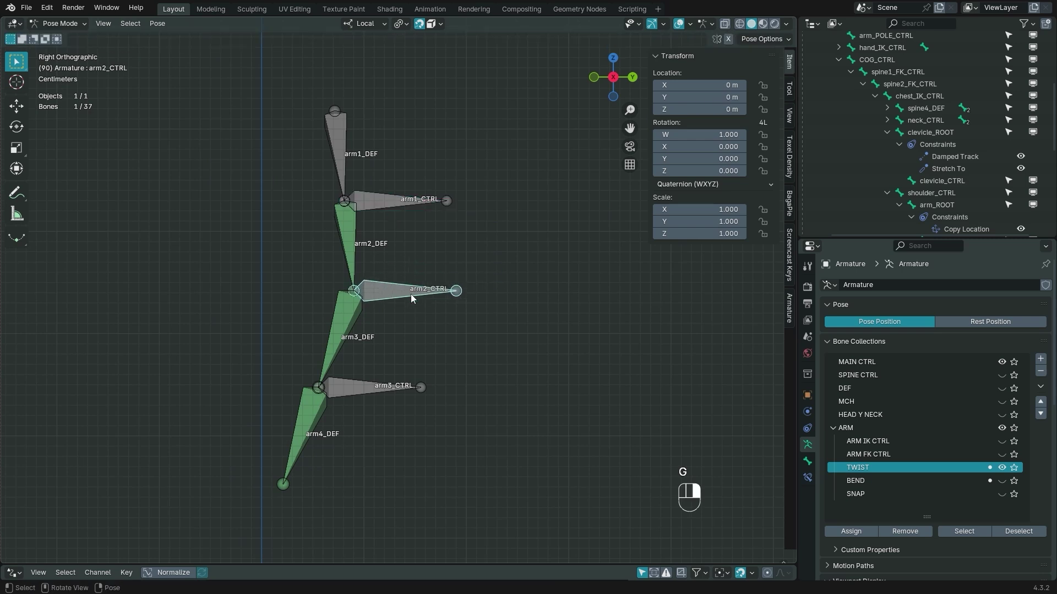
pyautogui.click(377, 385)
pyautogui.press('g')
pyautogui.rightClick(394, 381)
pyautogui.keyDown('shift'); pyautogui.moveTo(438, 273); pyautogui.dragTo(477, 275, button='middle'); pyautogui.keyUp('shift')
pyautogui.scroll(1, 443, 220)
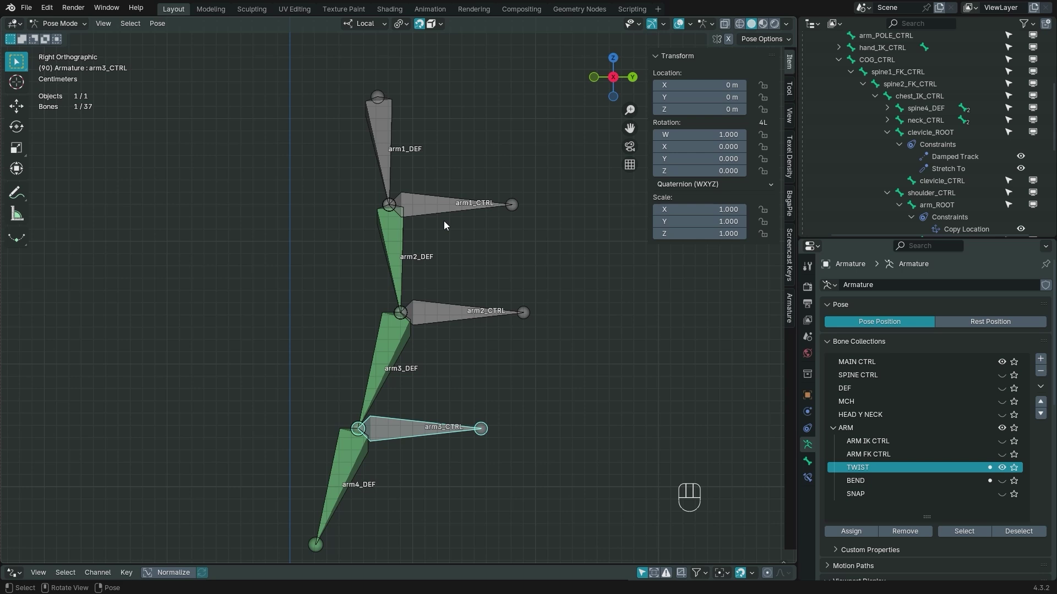
# Add a Stretch To constraint to arm1_DEF with arm1_CTRL as its target.
pyautogui.keyDown('shift'); pyautogui.moveTo(443, 220); pyautogui.dragTo(408, 253, button='middle'); pyautogui.keyUp('shift')
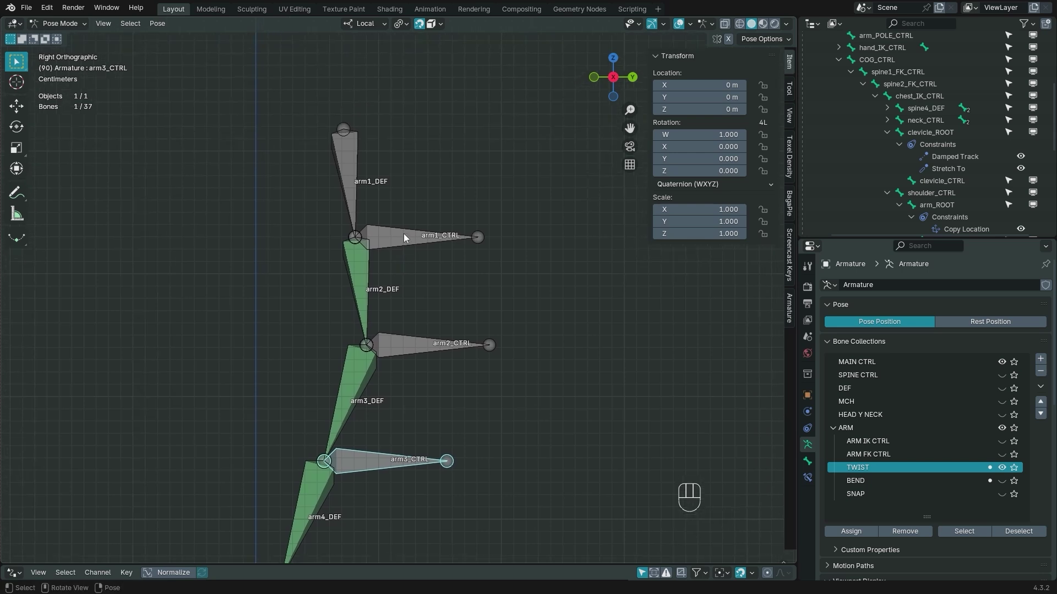
pyautogui.click(404, 234)
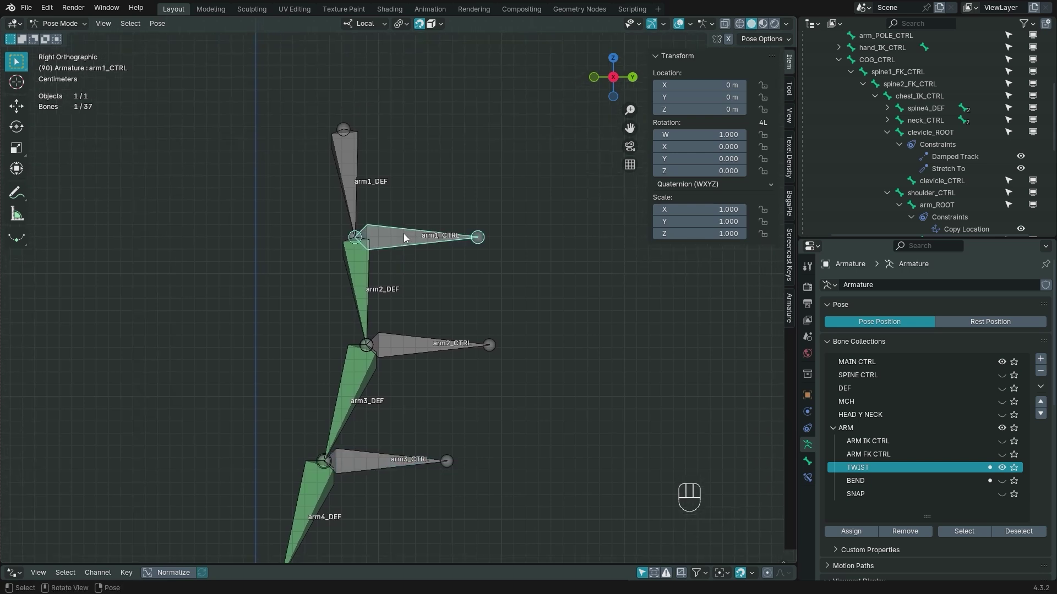
pyautogui.keyDown('shift'); pyautogui.click(351, 186); pyautogui.keyUp('shift')
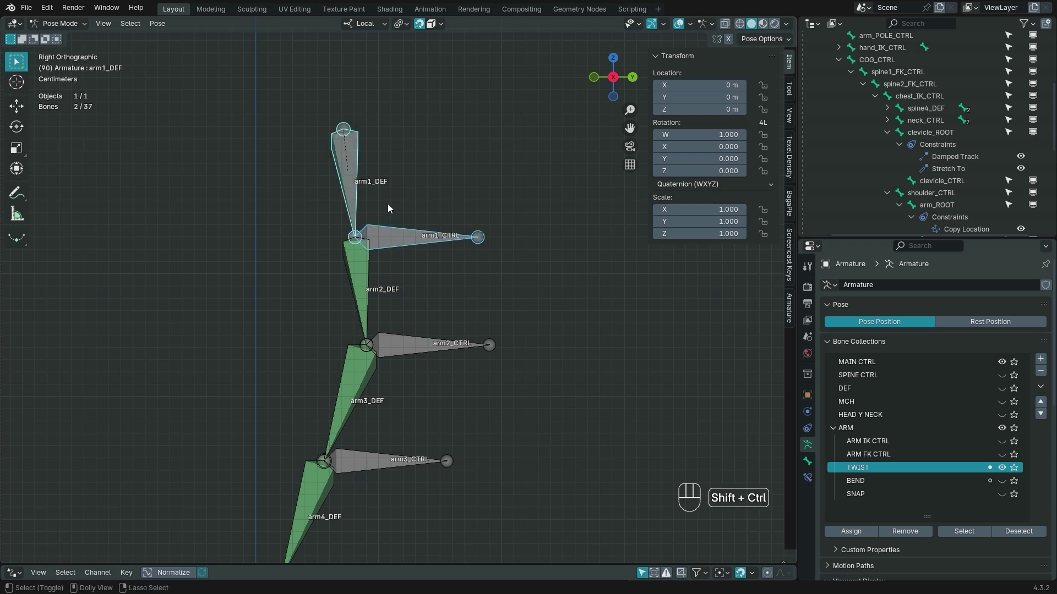
pyautogui.hotkey('shift', 'ctrl', 'c')
pyautogui.click(464, 259)
# Test-move arm1_CTRL to check how arm1_DEF follows it, and cancel the move.
pyautogui.click(417, 237)
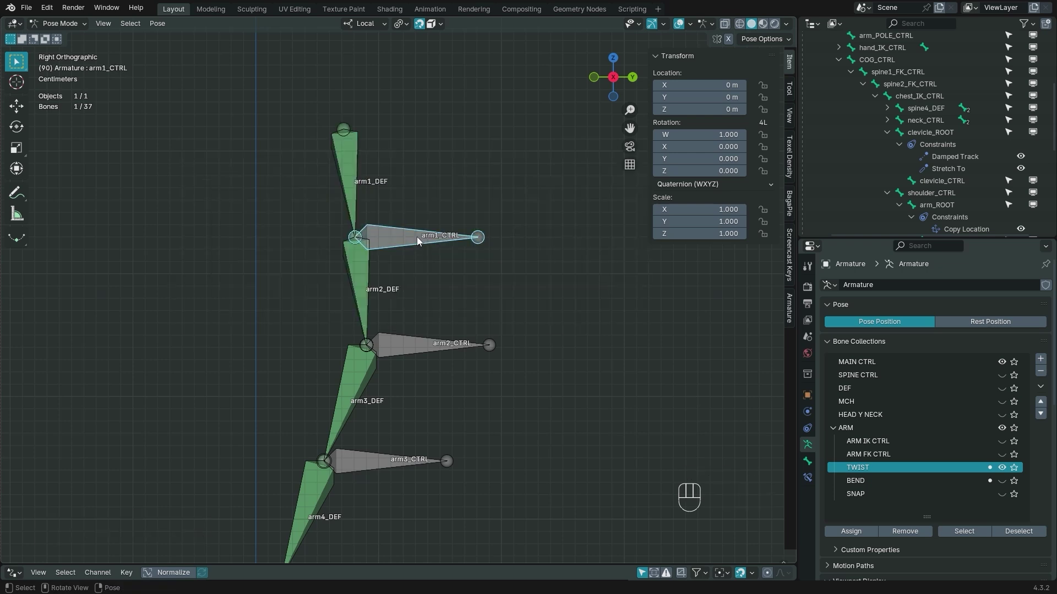
pyautogui.press('g')
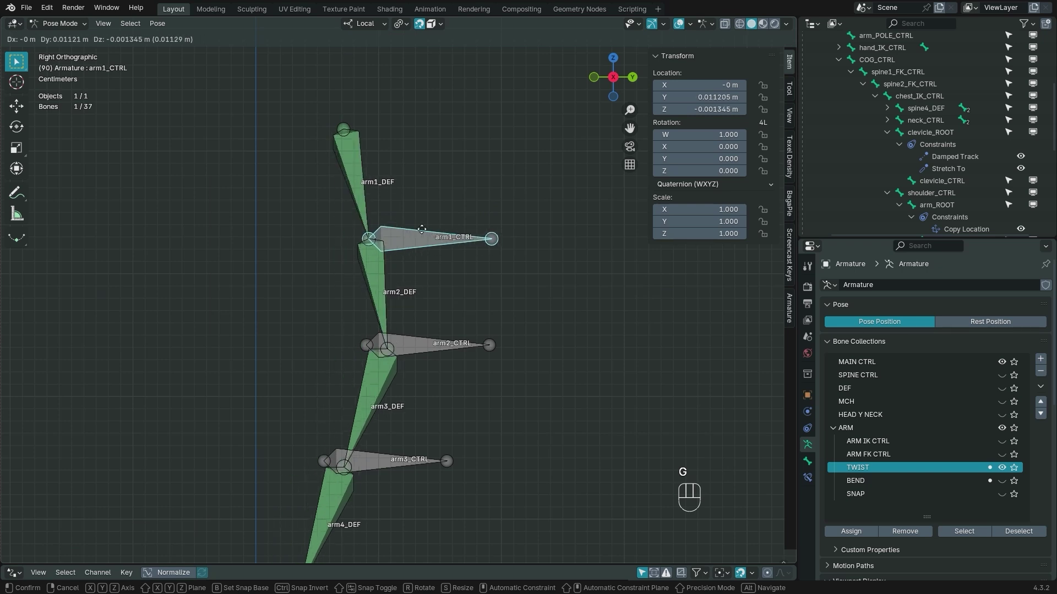
pyautogui.rightClick(408, 240)
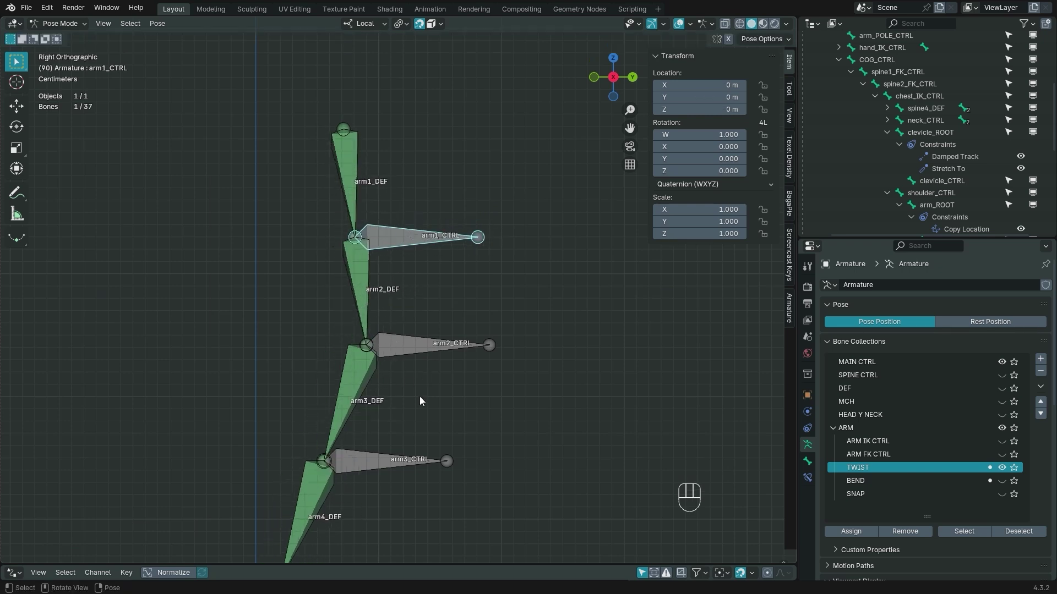
# Add a Stretch To constraint to arm2_DEF with arm2_CTRL as its target.
pyautogui.click(408, 342)
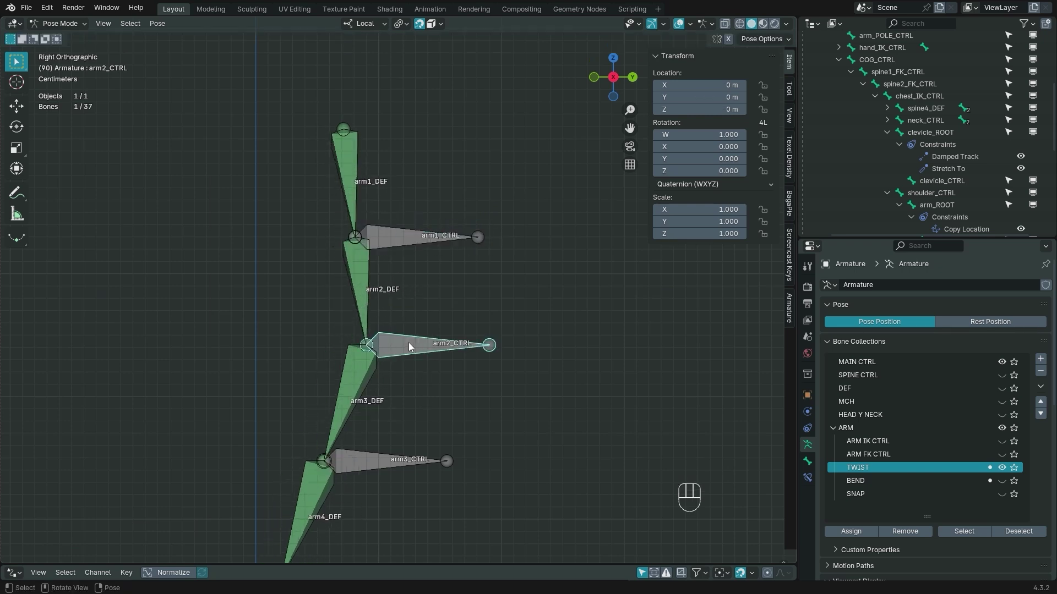
pyautogui.keyDown('shift'); pyautogui.click(361, 295); pyautogui.keyUp('shift')
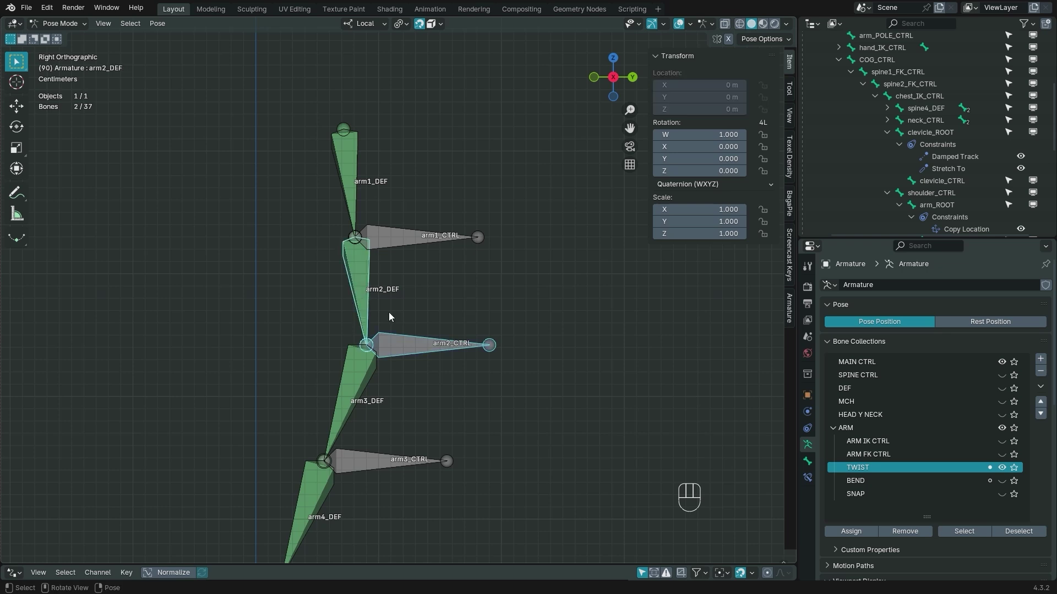
pyautogui.hotkey('shift', 'ctrl', 'c')
pyautogui.click(388, 312)
# Test-move arm1_CTRL and arm2_CTRL to check the stretching of arm1_DEF and arm2_DEF, cancelling the moves.
pyautogui.click(413, 241)
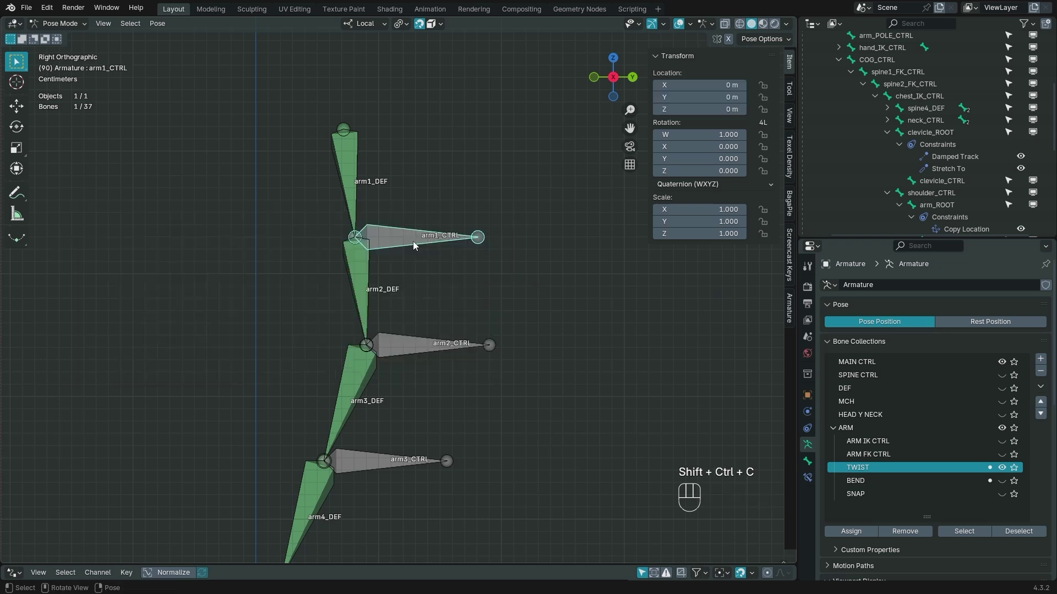
pyautogui.press('g')
pyautogui.rightClick(464, 225)
pyautogui.click(410, 336)
pyautogui.press('g')
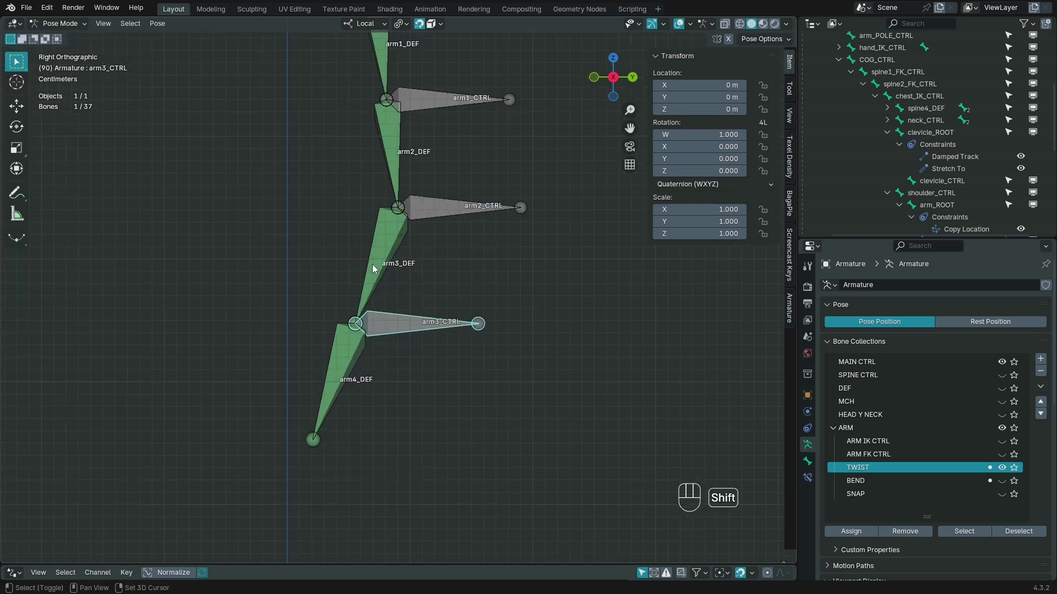
# Add a Stretch To constraint to arm3_DEF with arm3_CTRL as its target.
pyautogui.keyDown('shift'); pyautogui.click(372, 264); pyautogui.keyUp('shift')
pyautogui.hotkey('ctrl', 'shift', 'c')
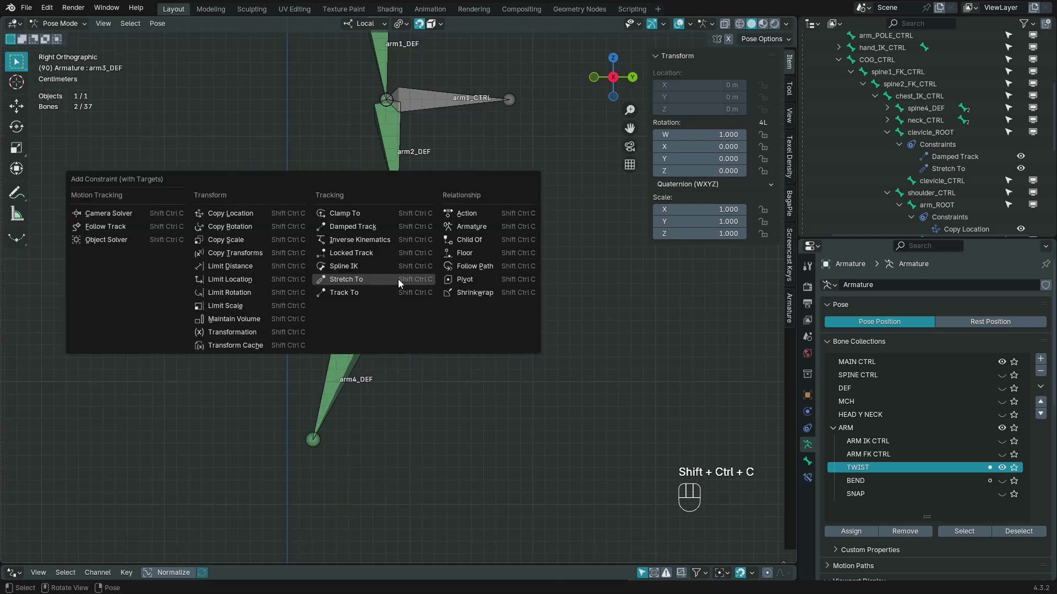
pyautogui.click(397, 279)
pyautogui.scroll(-1, 410, 325)
pyautogui.keyDown('shift'); pyautogui.moveTo(419, 345); pyautogui.dragTo(457, 252, button='middle'); pyautogui.keyUp('shift')
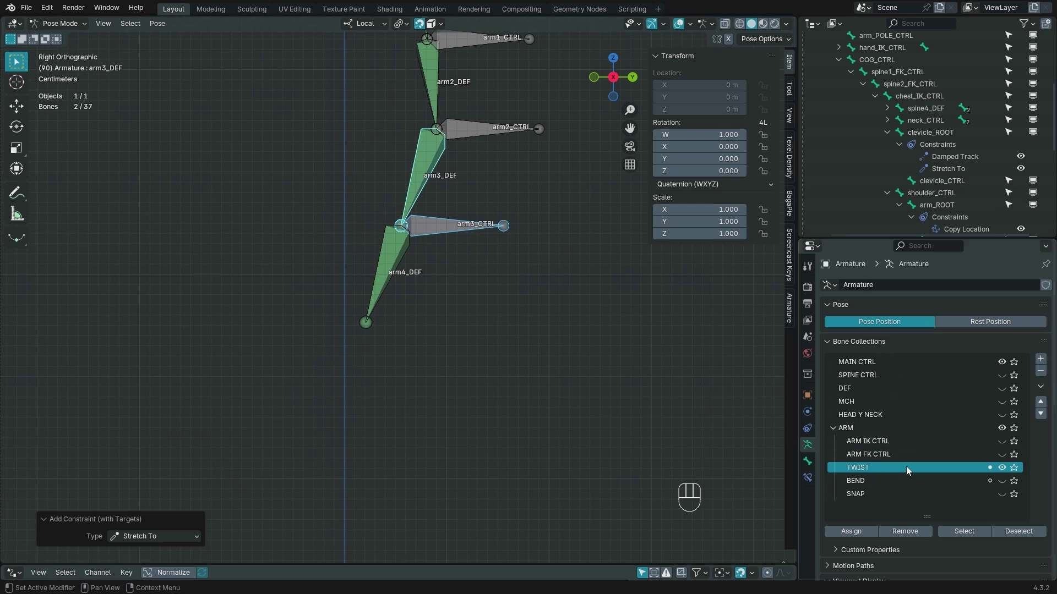
# Show the ARM FK CTRL collection, add a Stretch To constraint to arm4_DEF targeting hand_FK_CTRL, and hide the collection again.
pyautogui.click(1001, 454)
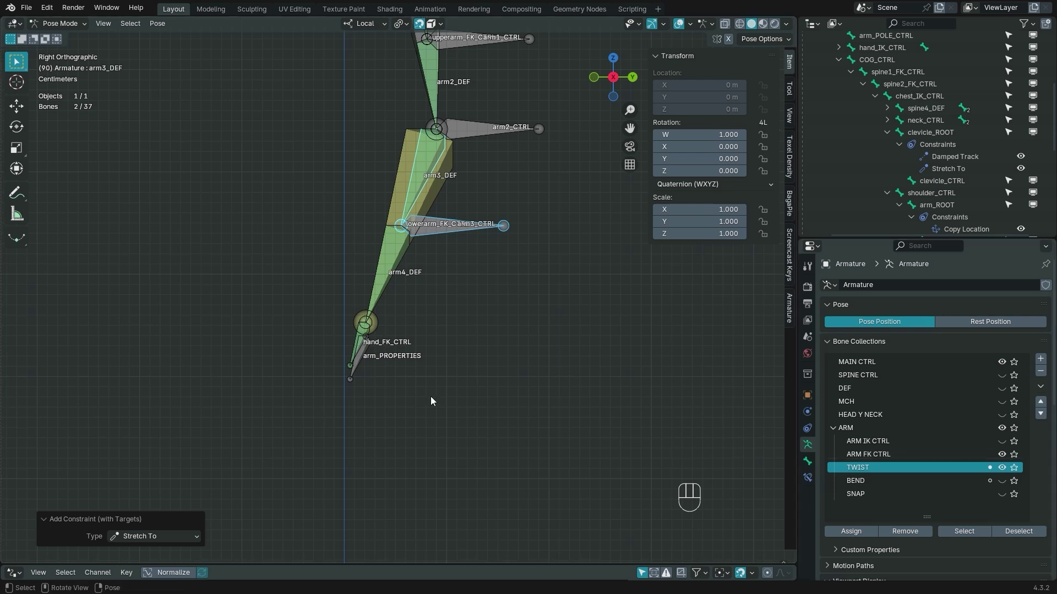
pyautogui.moveTo(430, 396)
pyautogui.mouseDown(button='middle')
pyautogui.moveTo(378, 368)
pyautogui.moveTo(439, 380)
pyautogui.mouseUp(button='middle')
pyautogui.click(438, 381)
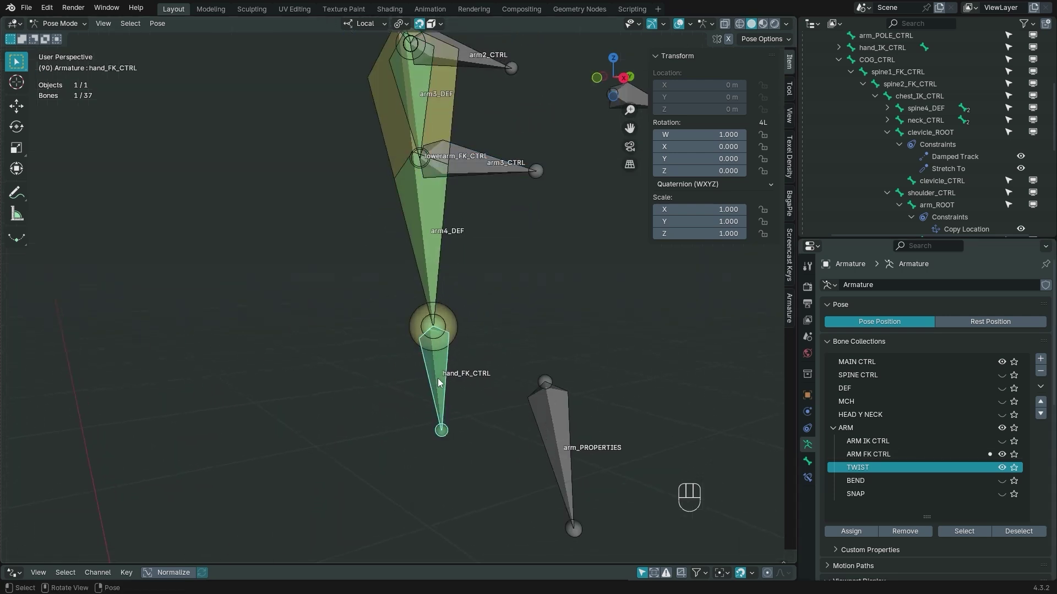
pyautogui.keyDown('shift'); pyautogui.click(430, 249); pyautogui.keyUp('shift')
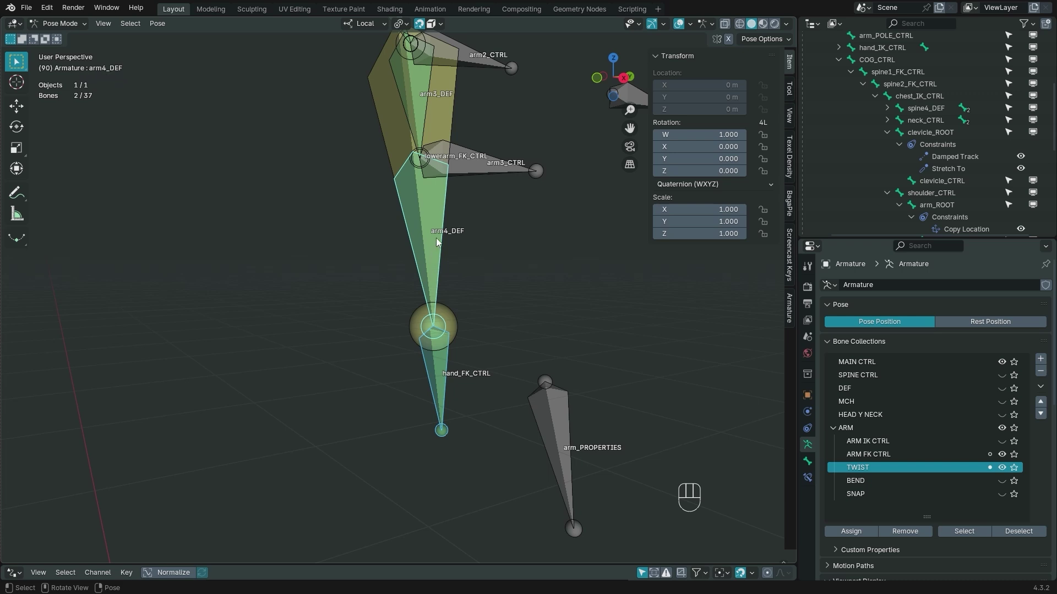
pyautogui.moveTo(496, 228); pyautogui.dragTo(461, 168, button='middle')
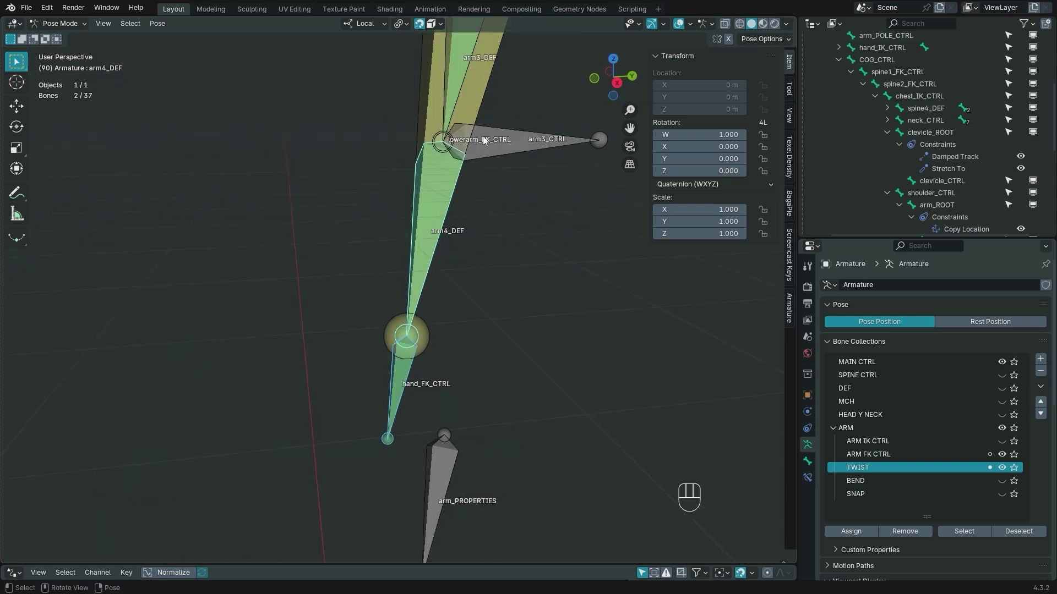
pyautogui.moveTo(537, 203); pyautogui.dragTo(475, 150, button='middle')
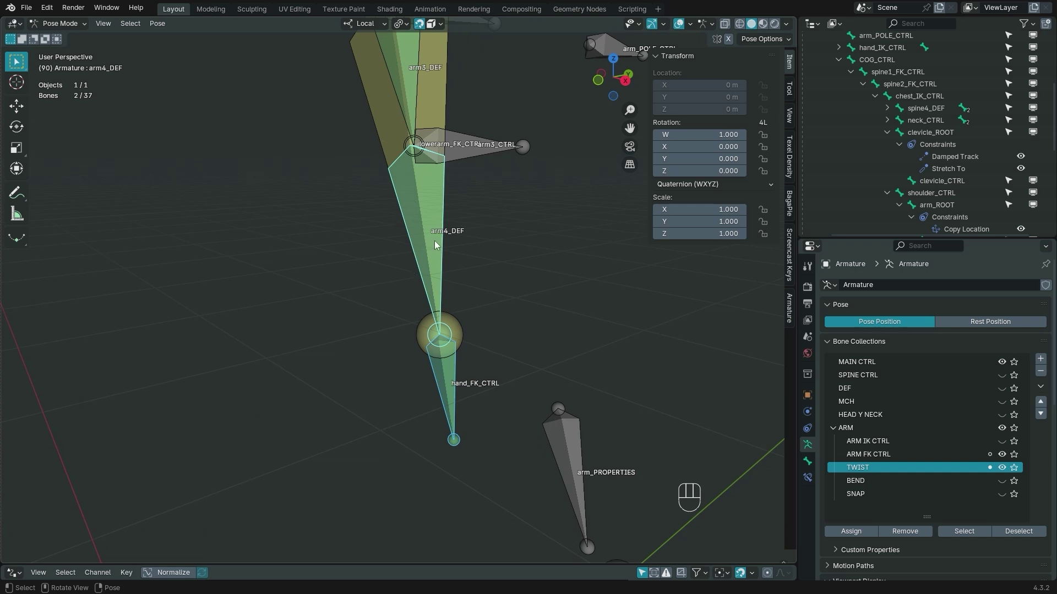
pyautogui.scroll(-2, 434, 241)
pyautogui.keyDown('shift'); pyautogui.moveTo(405, 264); pyautogui.dragTo(358, 244, button='middle'); pyautogui.keyUp('shift')
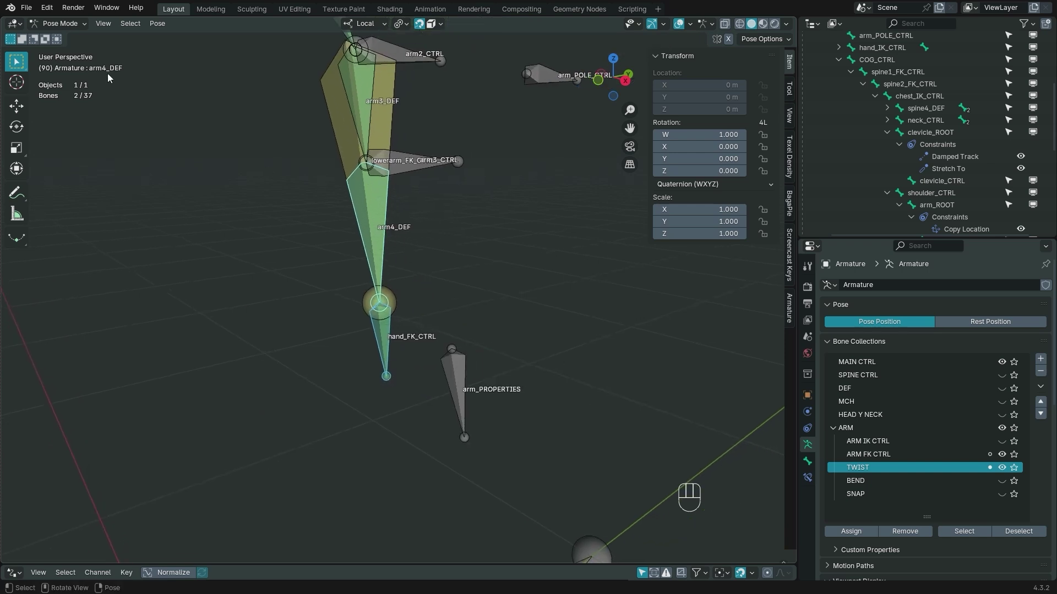
pyautogui.scroll(1, 394, 222)
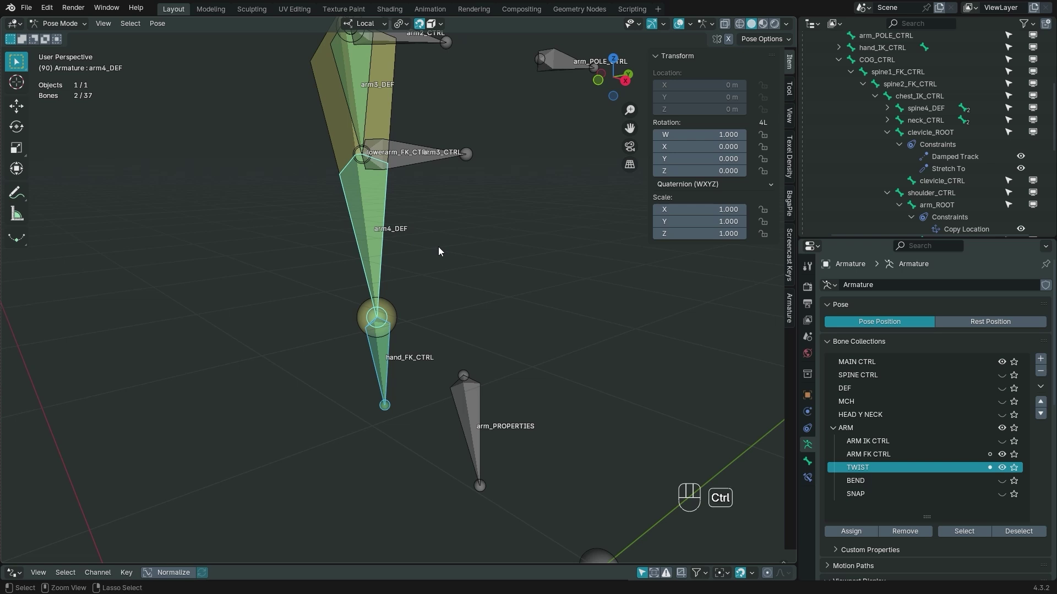
pyautogui.hotkey('ctrl', 'shift', 'c')
pyautogui.click(438, 247)
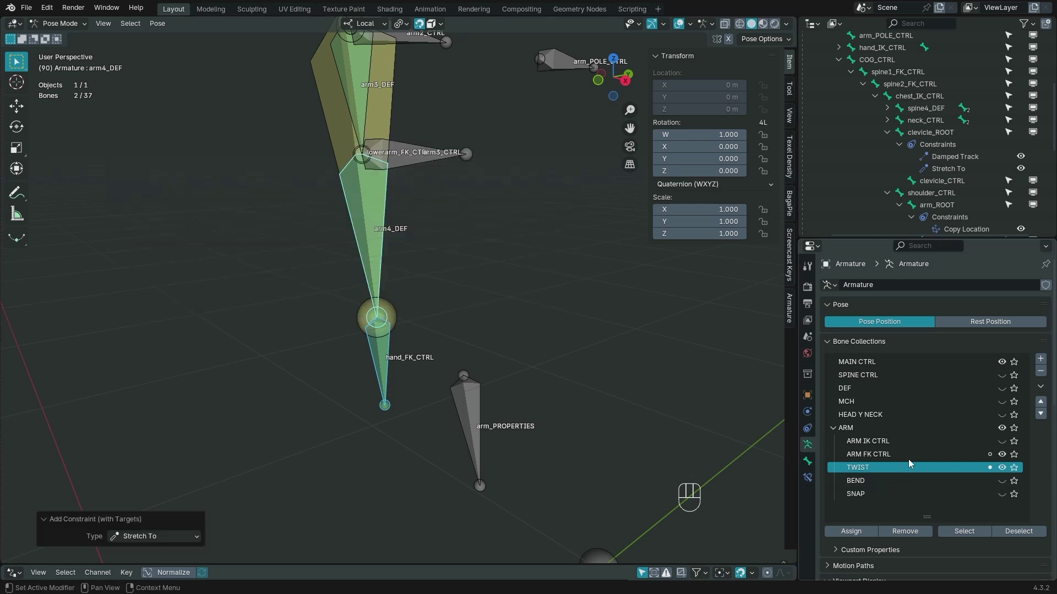
pyautogui.click(1001, 456)
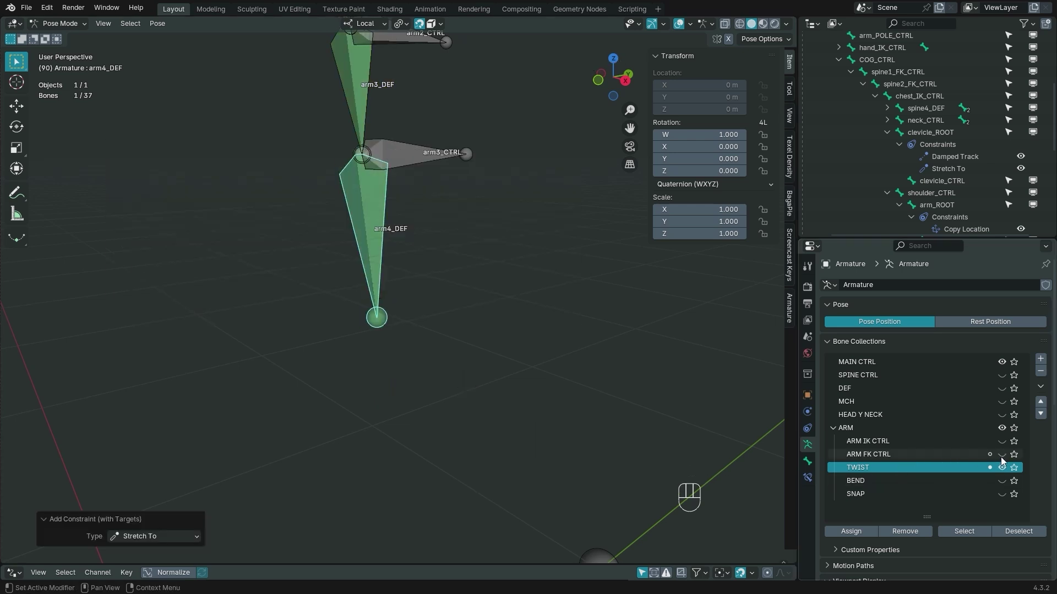
# Test-move arm1_CTRL, arm2_CTRL and arm3_CTRL in the right orthographic view to check the DEF bones' stretching, cancelling the moves.
pyautogui.press('KP_3')
pyautogui.click(395, 228)
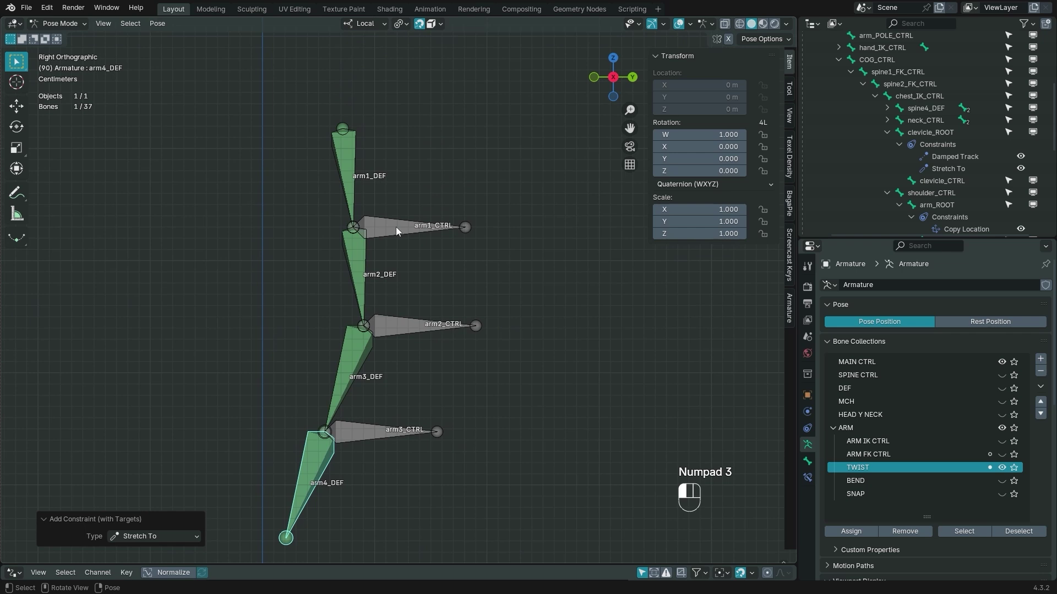
pyautogui.press('g')
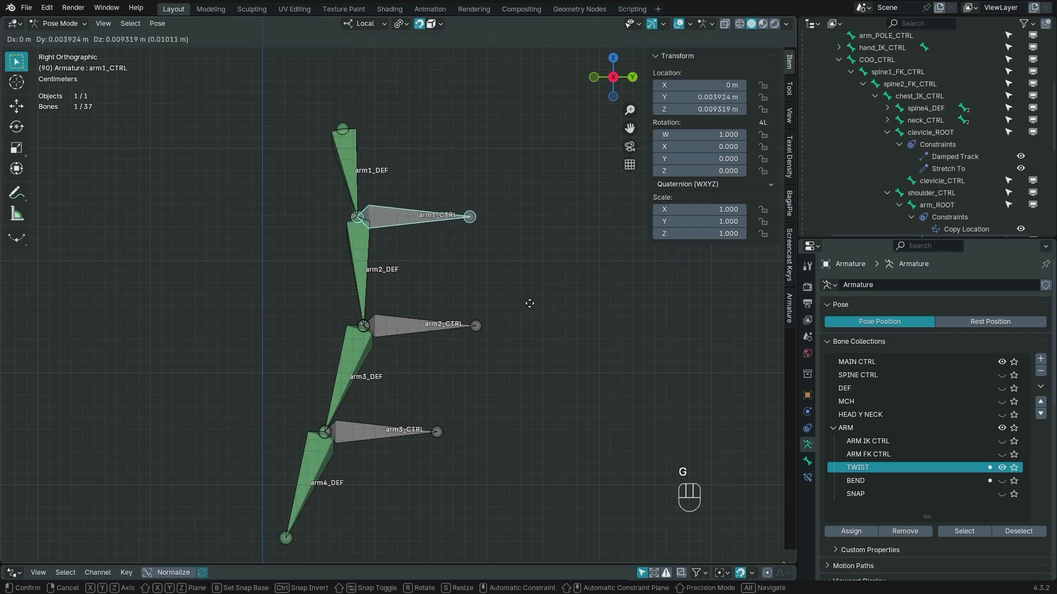
pyautogui.rightClick(543, 313)
pyautogui.click(409, 433)
pyautogui.press('g')
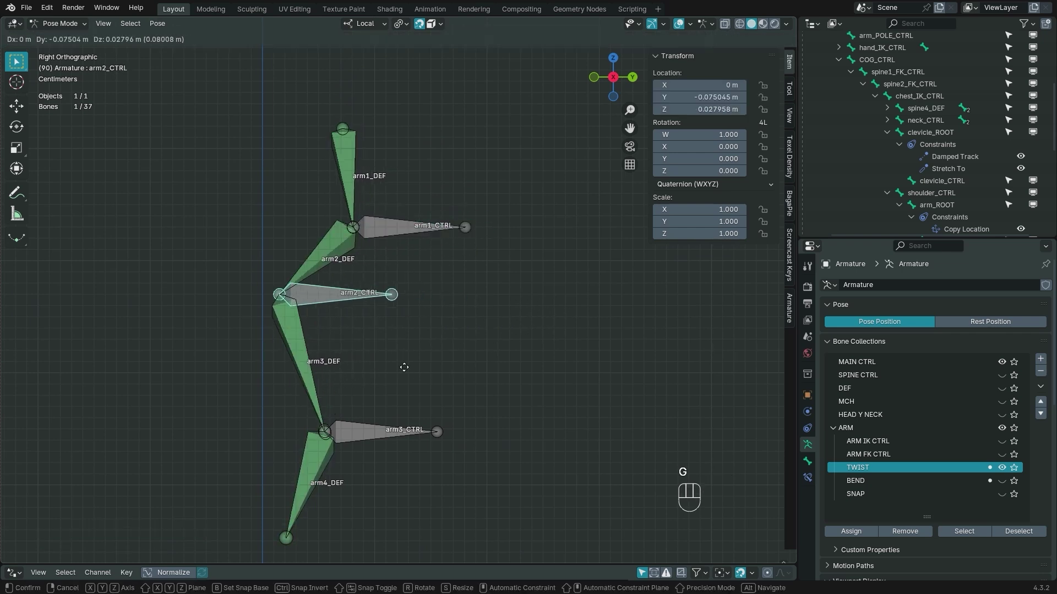
pyautogui.click(448, 421)
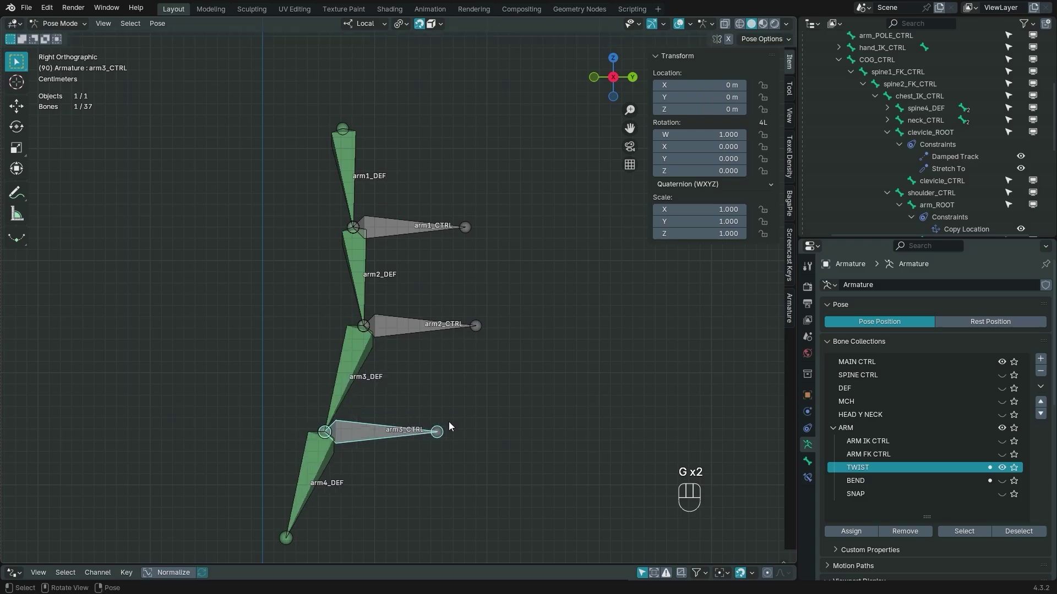
# Switch to the Blender window with the finished character and test-move its arm bend controls, such as arm2_CTRL_L, cancelling the moves.
pyautogui.hotkey('alt', 'Tab')
pyautogui.press('g')
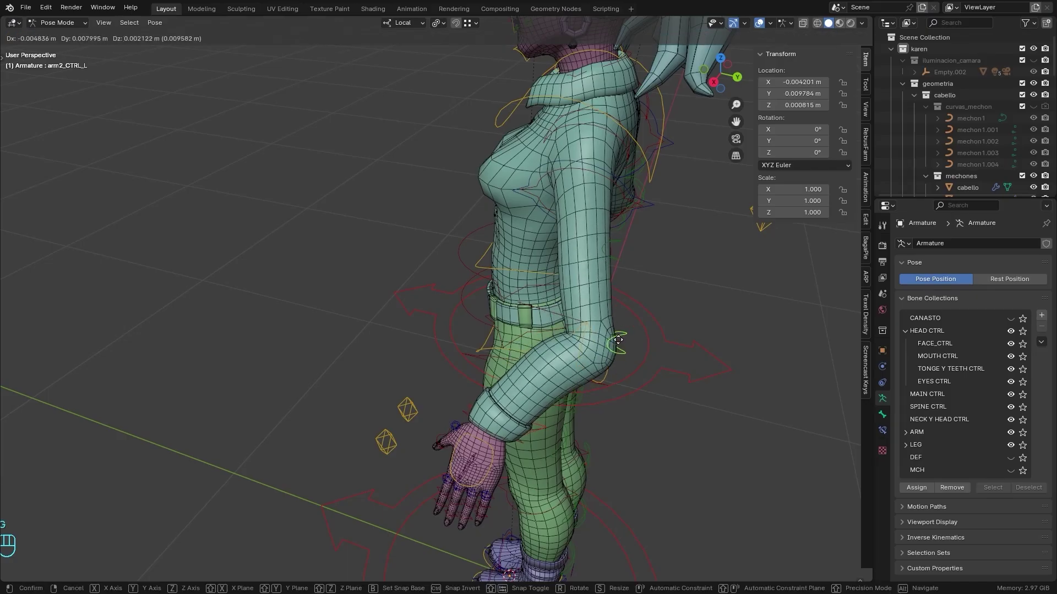
pyautogui.rightClick(609, 349)
pyautogui.click(664, 300)
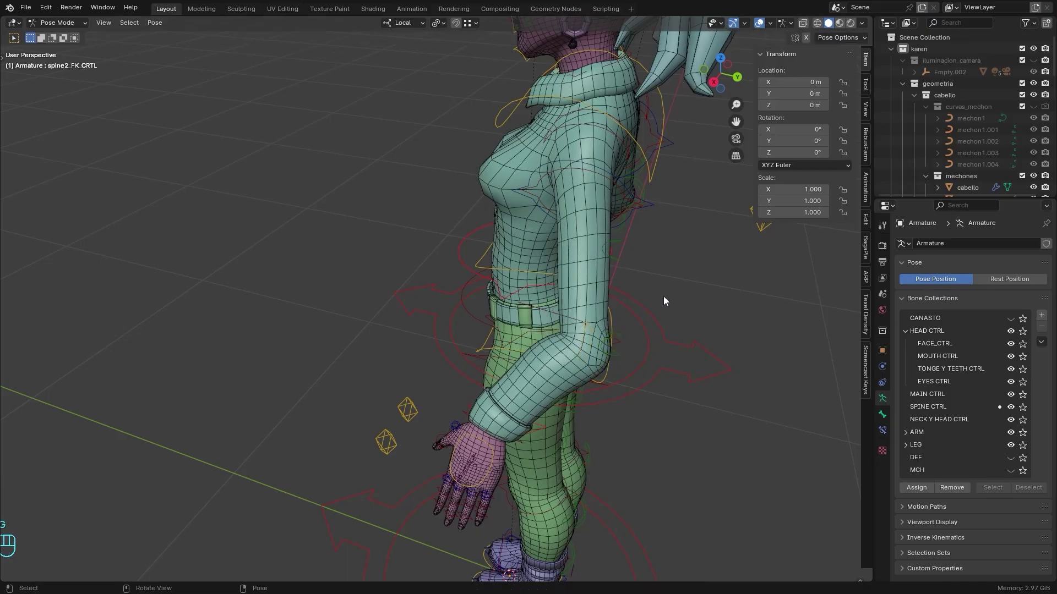
pyautogui.click(619, 261)
pyautogui.press('g')
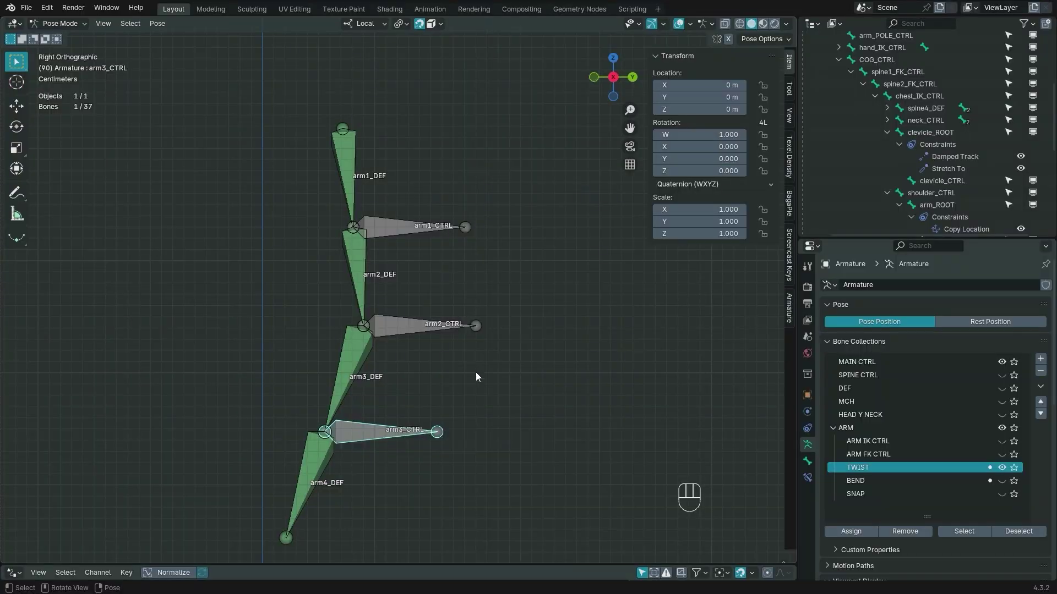
# Back in the armature file, hide the TWIST collection, show ARM FK CTRL and enter Edit Mode.
pyautogui.scroll(-1, 475, 374)
pyautogui.keyDown('shift'); pyautogui.moveTo(476, 407); pyautogui.dragTo(421, 345, button='middle'); pyautogui.keyUp('shift')
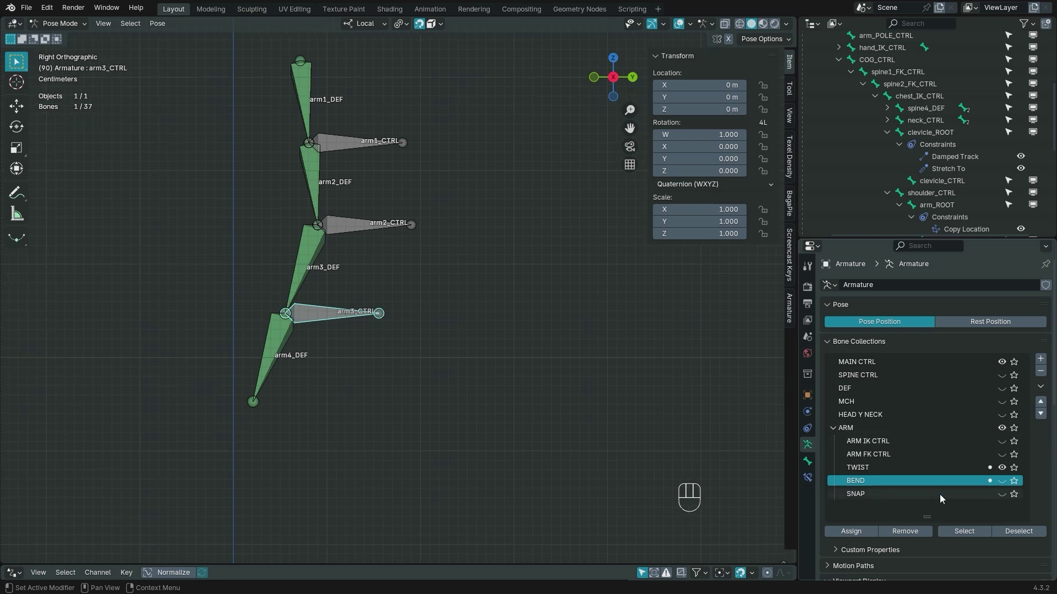
pyautogui.click(1001, 467)
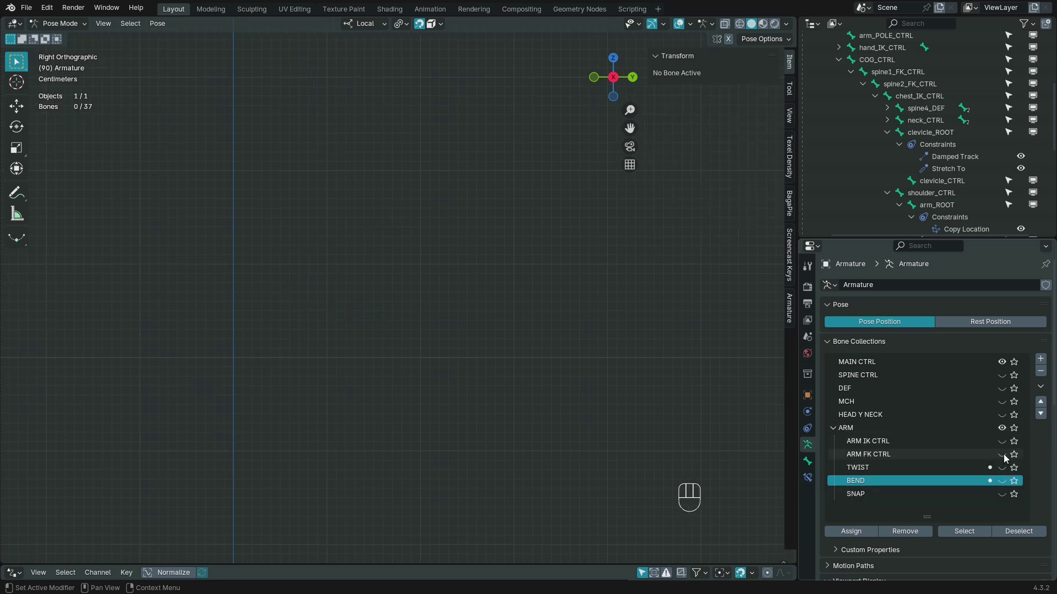
pyautogui.click(1002, 454)
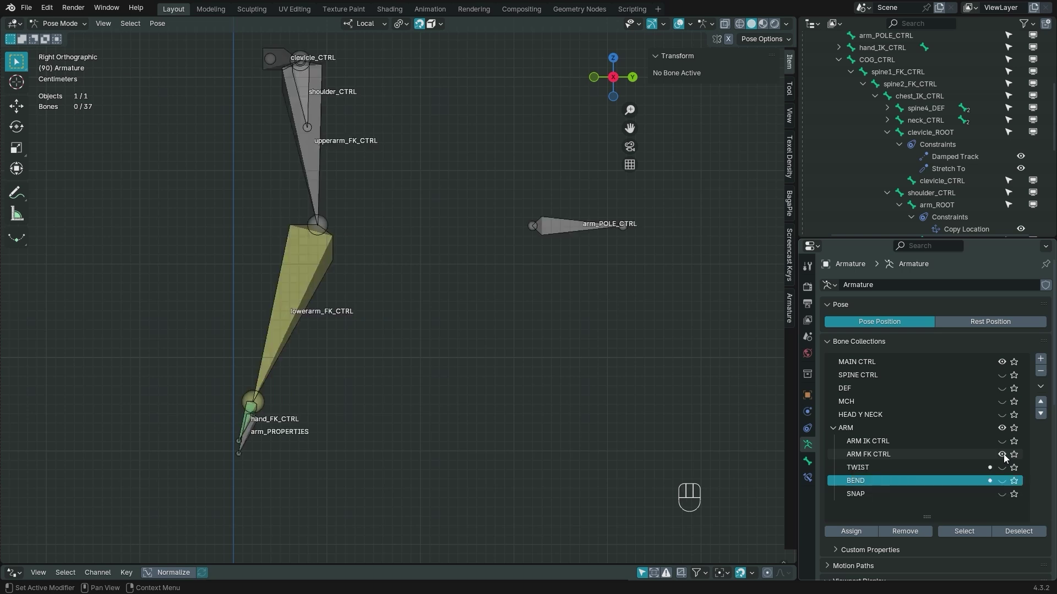
pyautogui.press('Tab')
# Duplicate lowerarm_FK_CTRL and upperarm_FK_CTRL in place and move the copies to the SNAP collection under ARM.
pyautogui.click(435, 344)
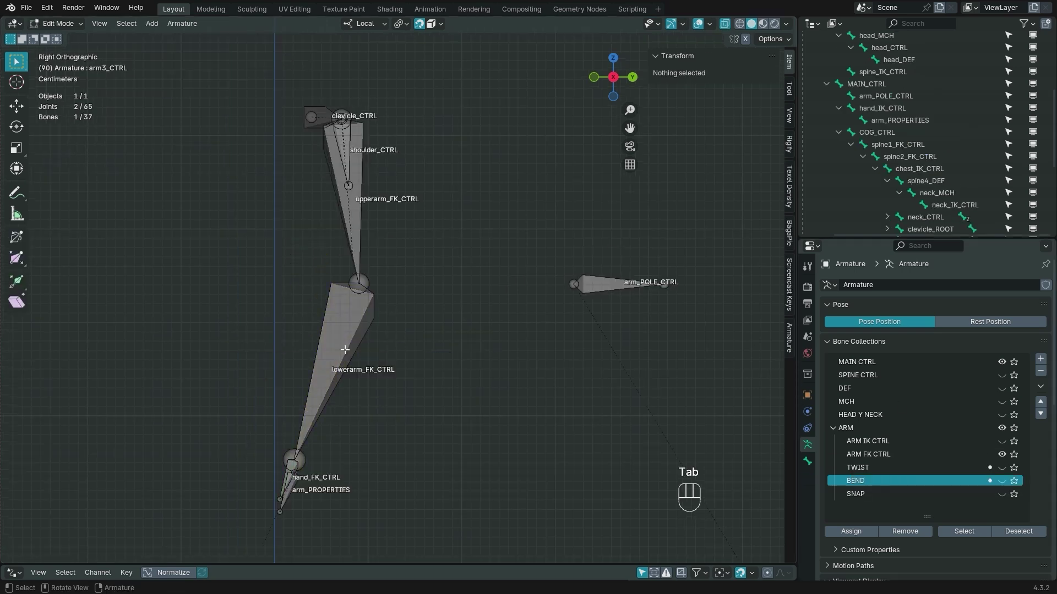
pyautogui.click(346, 349)
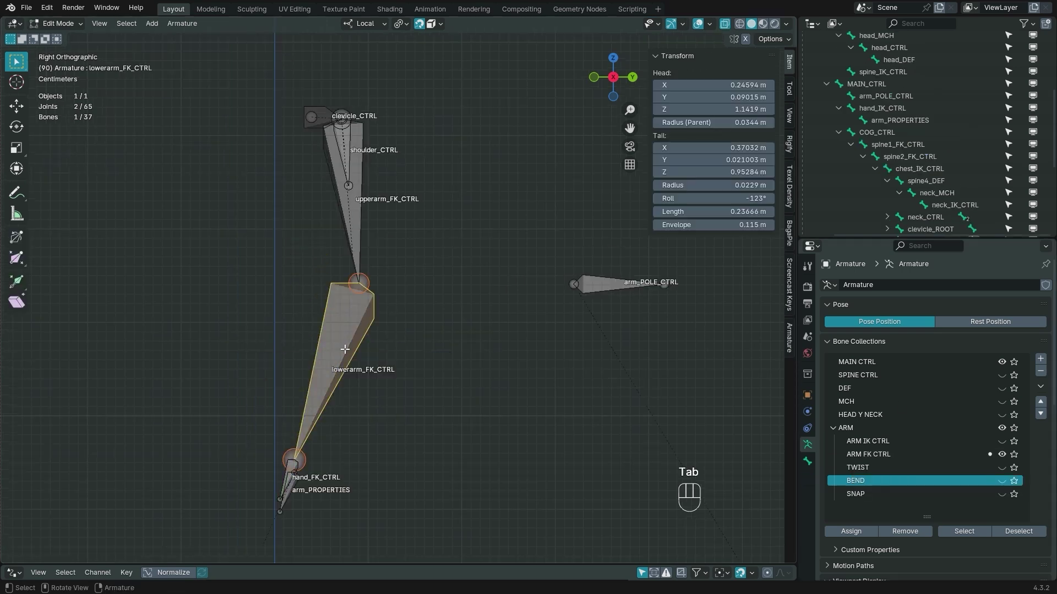
pyautogui.keyDown('shift'); pyautogui.click(355, 222); pyautogui.keyUp('shift')
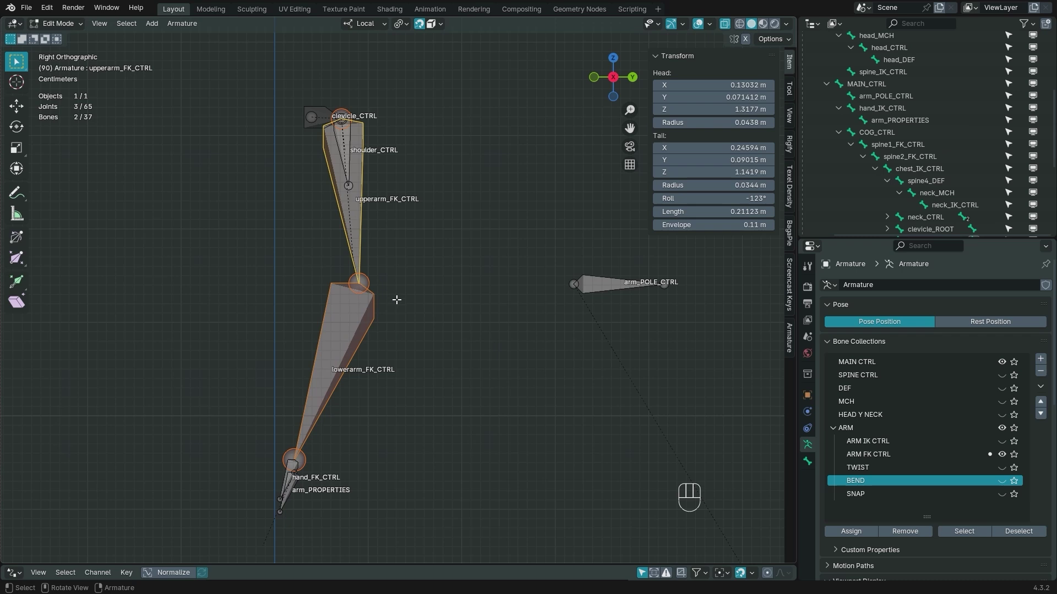
pyautogui.hotkey('shift', 'd')
pyautogui.rightClick(461, 280)
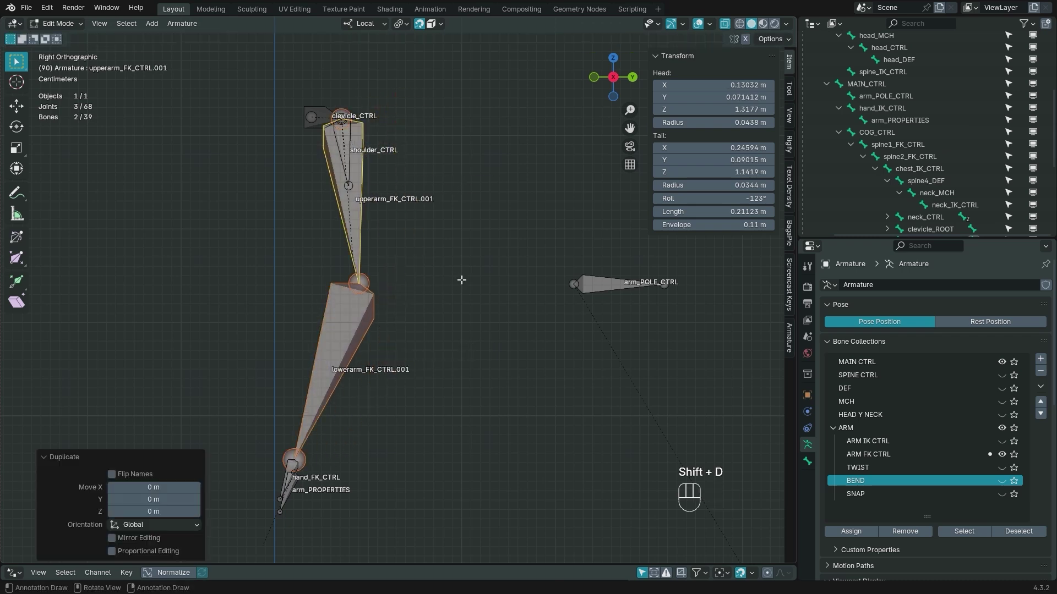
pyautogui.press('m')
pyautogui.moveTo(461, 279)
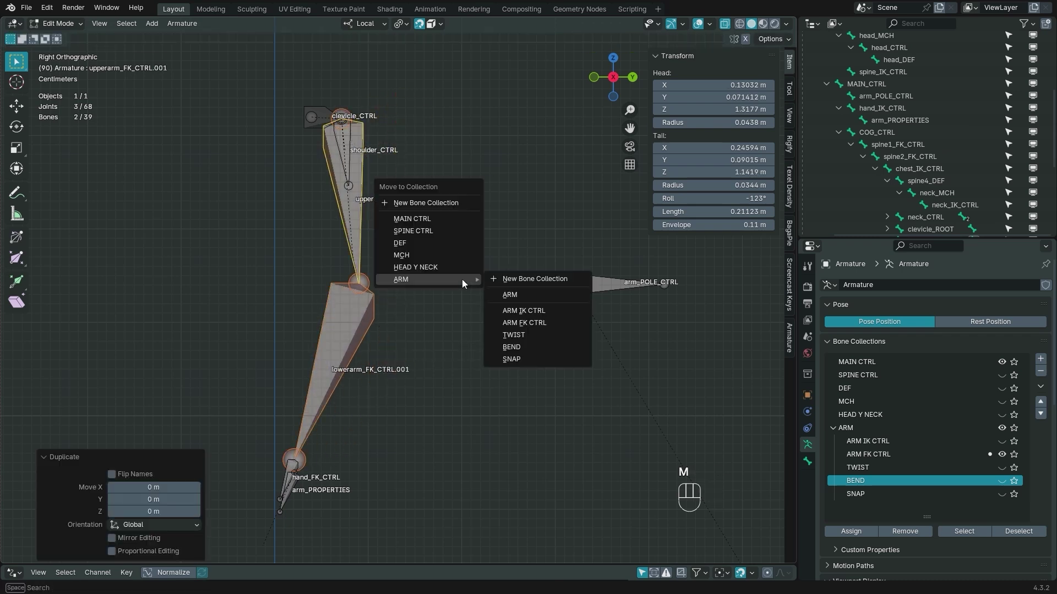
pyautogui.click(523, 358)
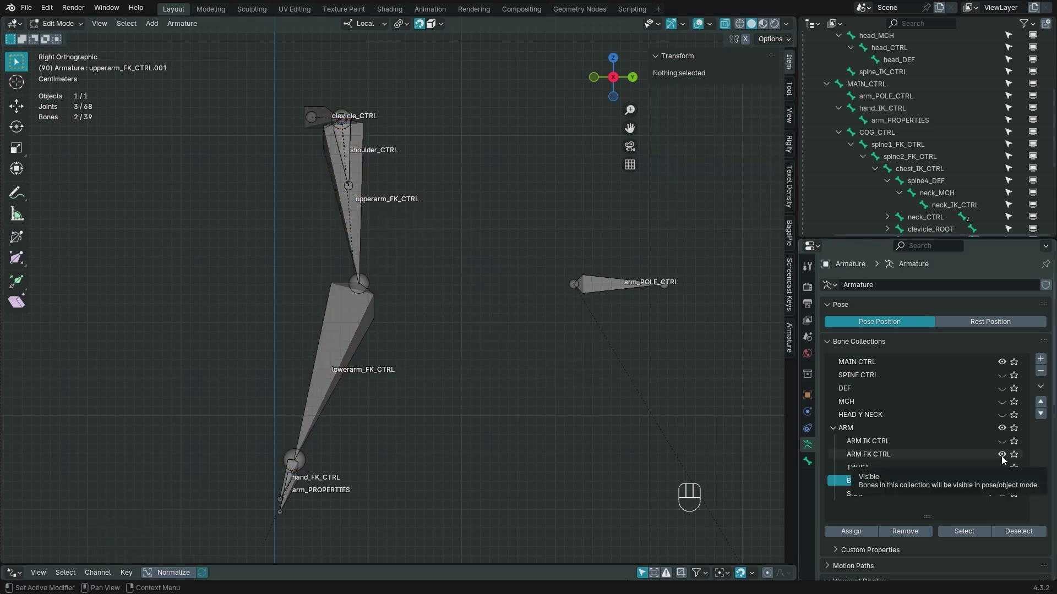
# Show SNAP instead of ARM FK CTRL, and check the duplicated lower arm bone's constraints in Pose Mode.
pyautogui.click(1001, 455)
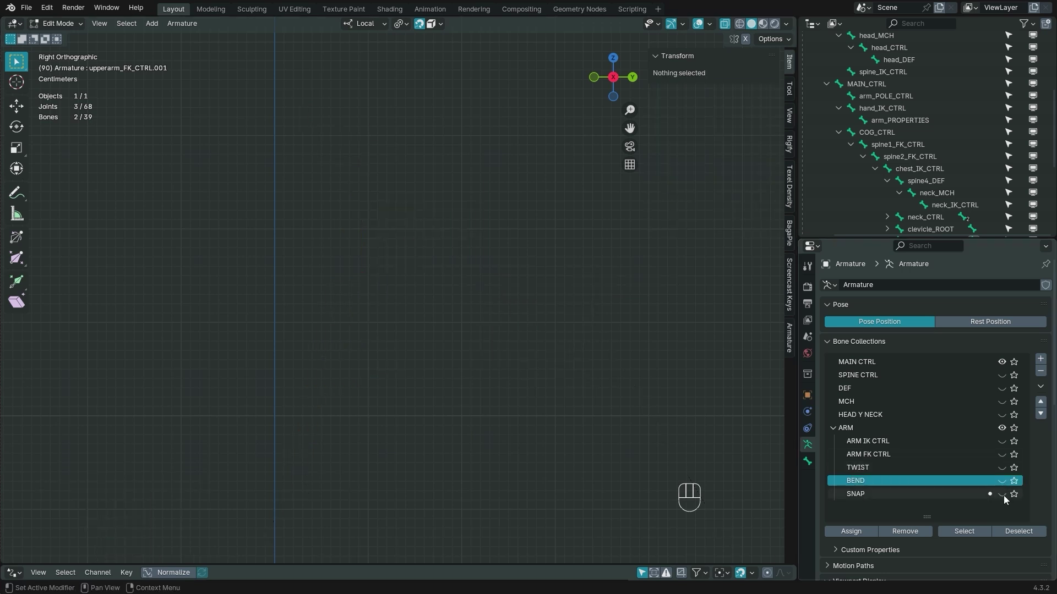
pyautogui.click(1003, 495)
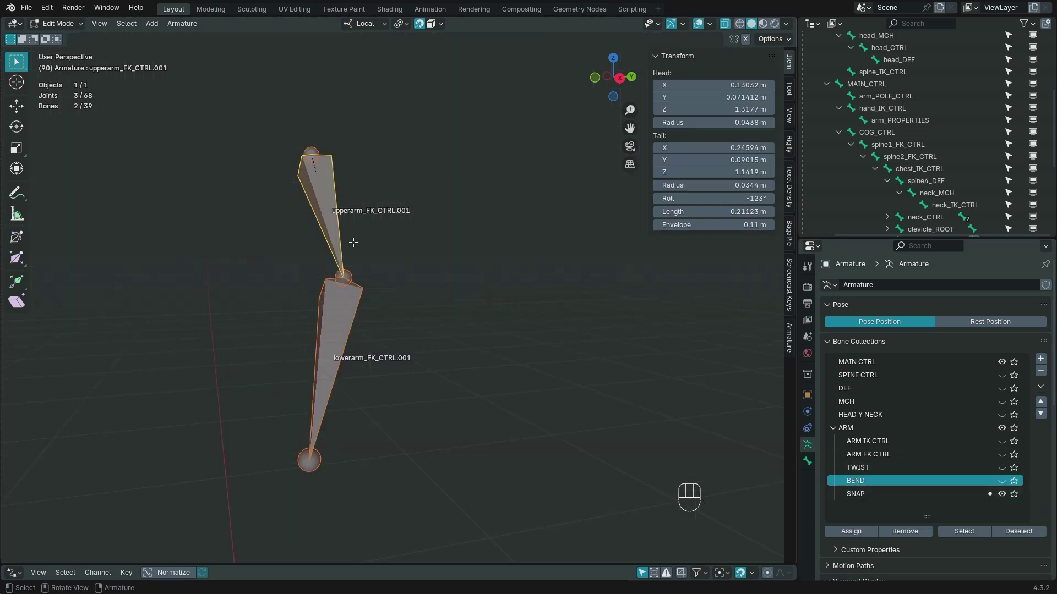
pyautogui.press('Tab')
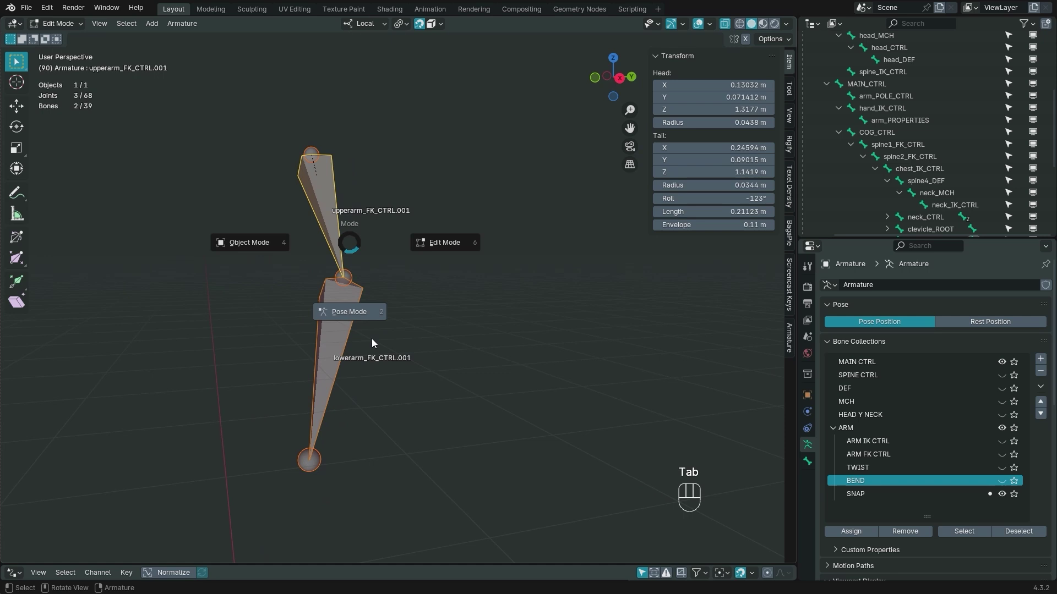
pyautogui.click(354, 311)
pyautogui.click(341, 324)
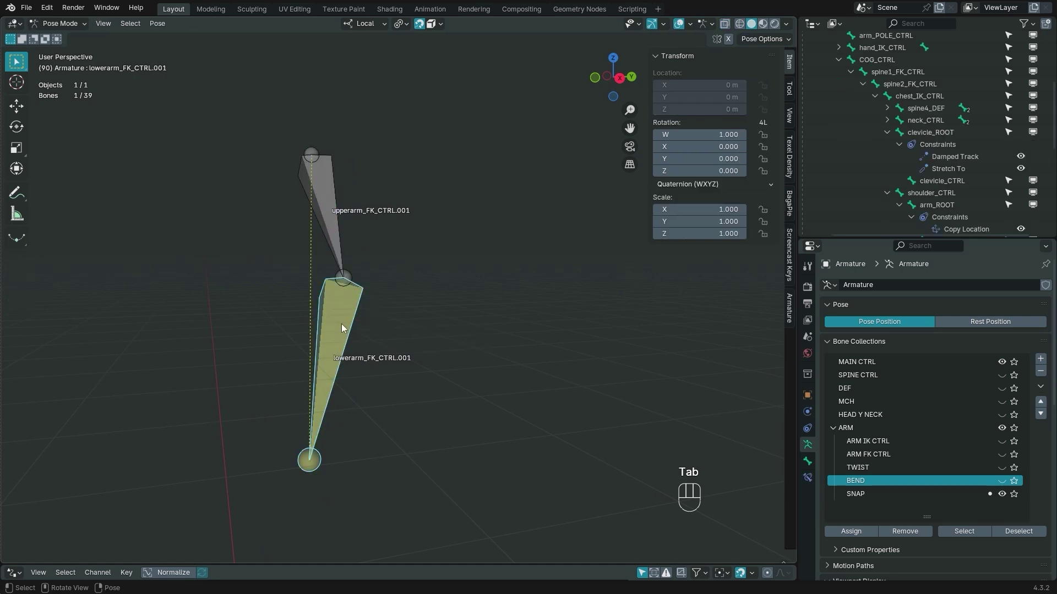
pyautogui.click(807, 478)
pyautogui.press('KP_3')
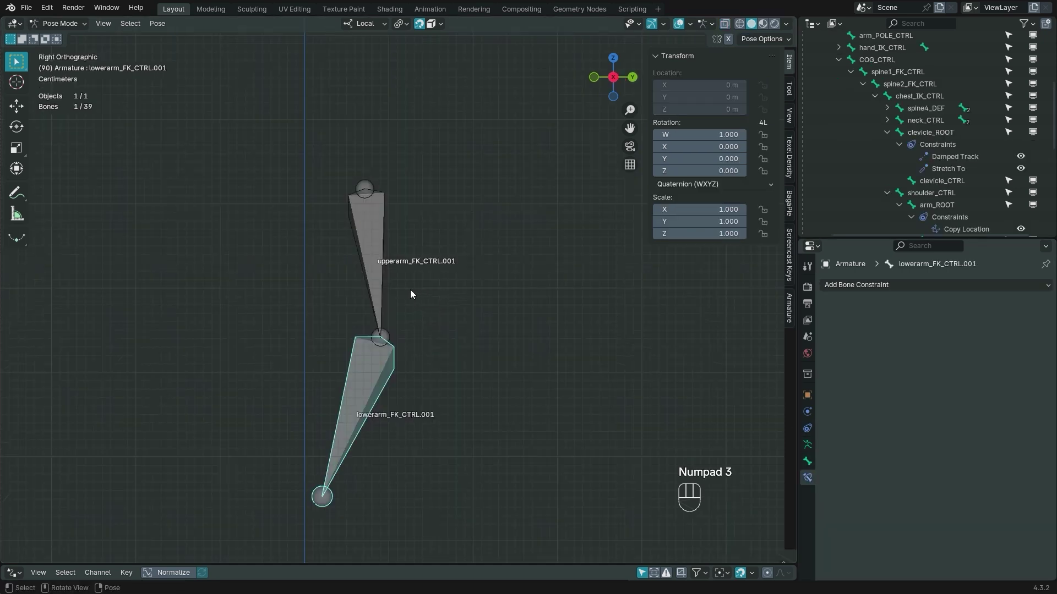
# Rename the duplicated upper arm bone to upperarm_MCH in Edit Mode.
pyautogui.press('Tab')
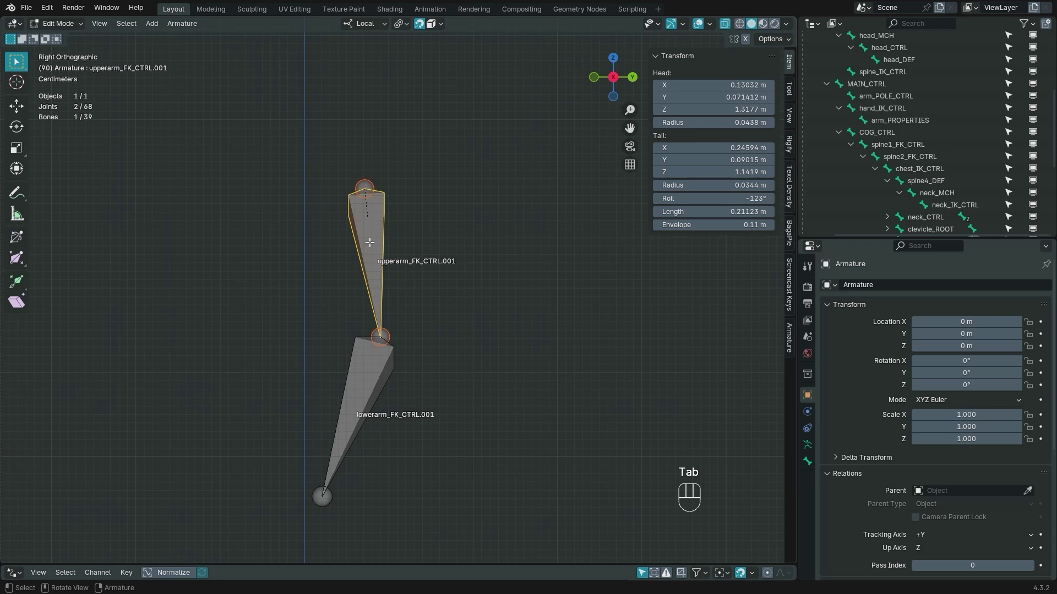
pyautogui.press('F2')
pyautogui.click(402, 244)
pyautogui.press('BackSpace')
pyautogui.press('BackSpace')
pyautogui.press('BackSpace')
pyautogui.press('BackSpace')
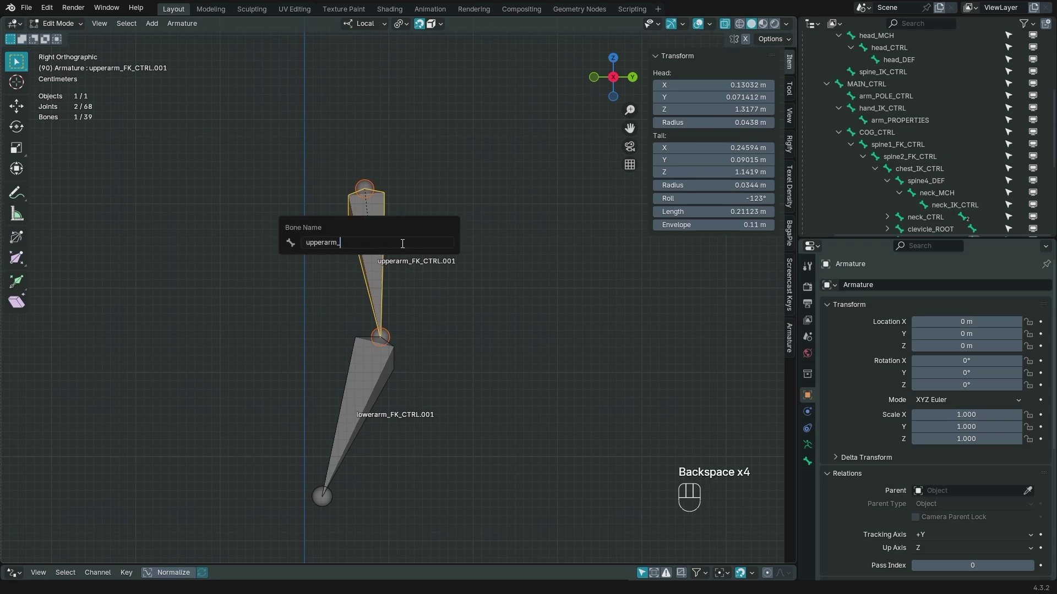
pyautogui.write('MCH')
pyautogui.press('Return')
# Rename the duplicated lower arm bone to lowerarm_MCH.
pyautogui.click(362, 378)
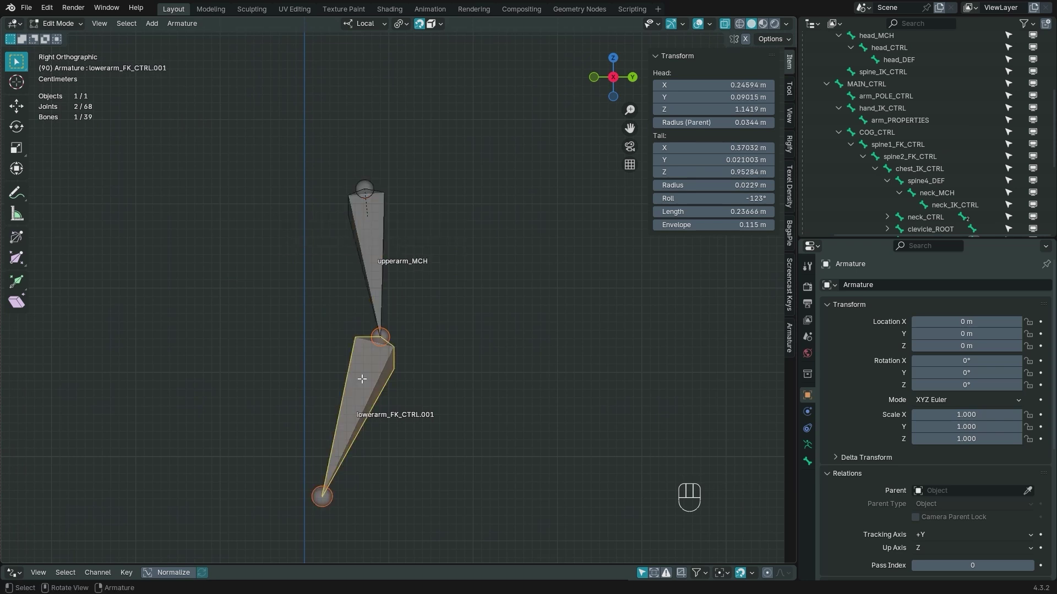
pyautogui.press('F2')
pyautogui.moveTo(386, 379); pyautogui.dragTo(332, 384)
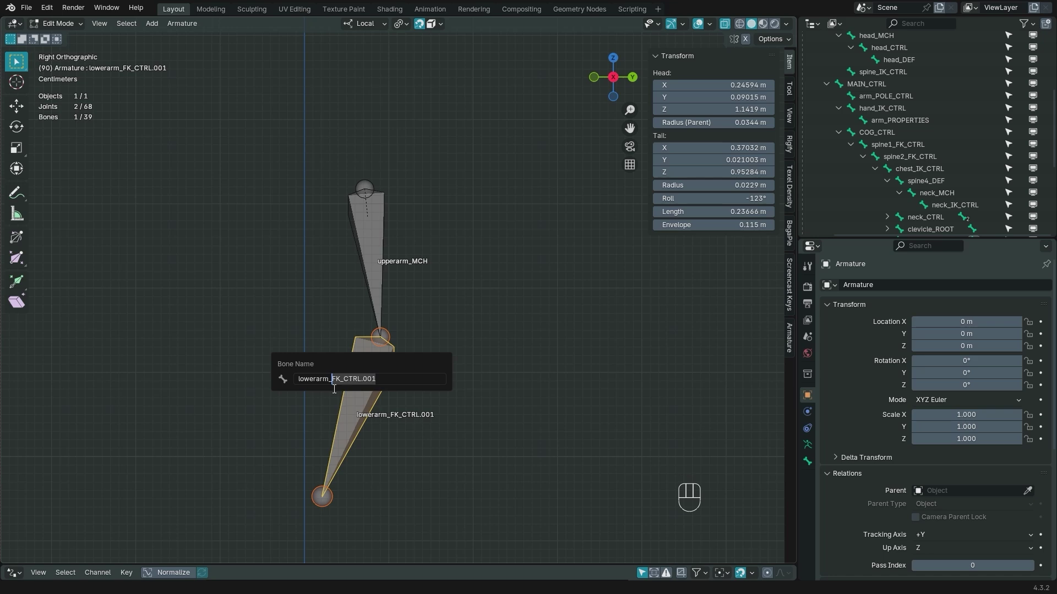
pyautogui.write('MCH')
pyautogui.press('Return')
# Extrude a bone about 0.09 m along Y from the elbow joint between upperarm_MCH and lowerarm_MCH.
pyautogui.press('Tab')
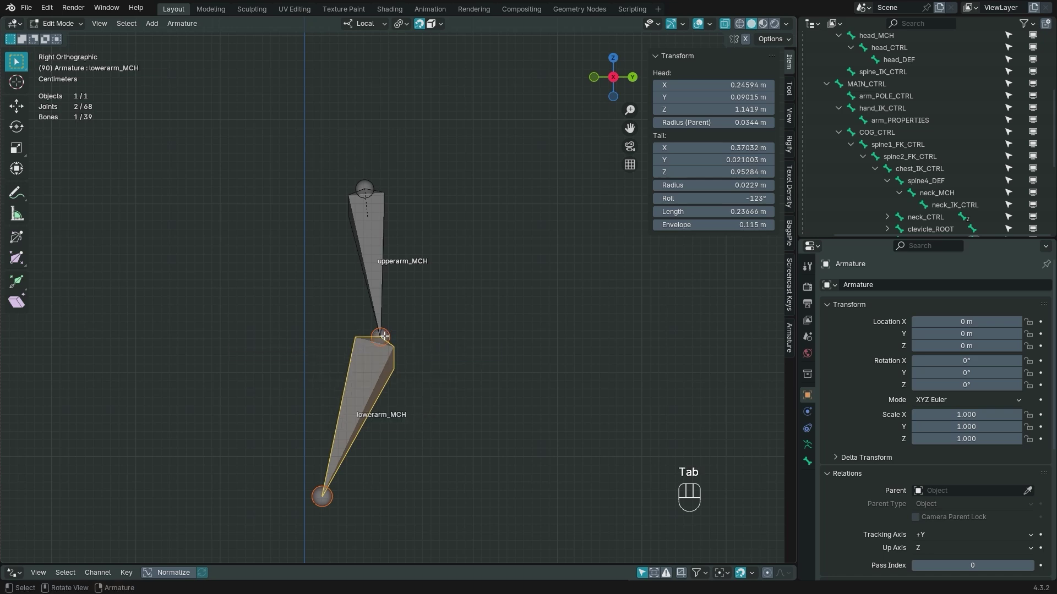
pyautogui.press('KP_3')
pyautogui.press('KP_3')
pyautogui.click(380, 337)
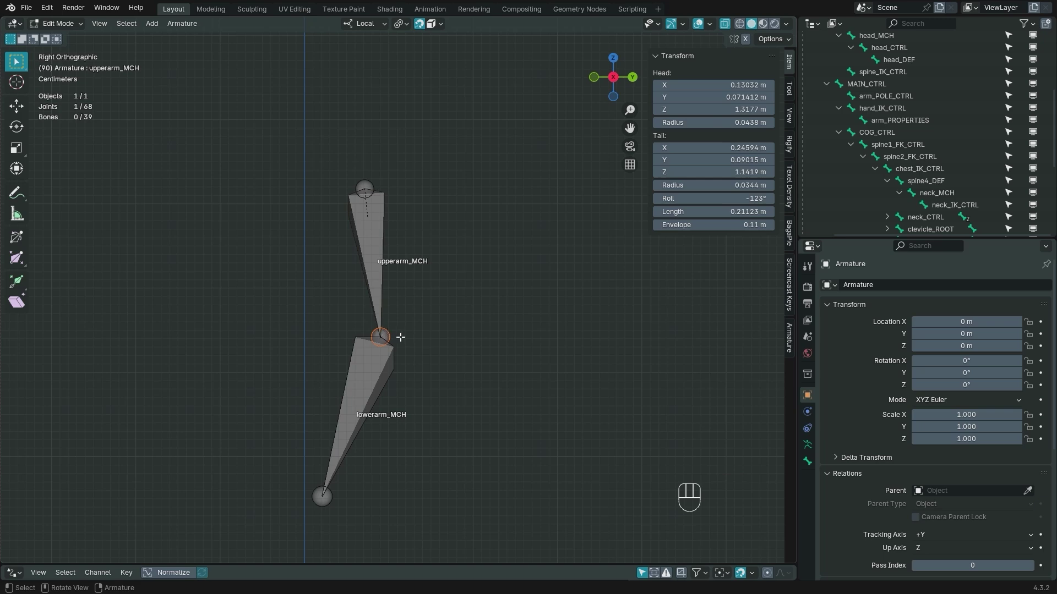
pyautogui.press('e')
pyautogui.press('y')
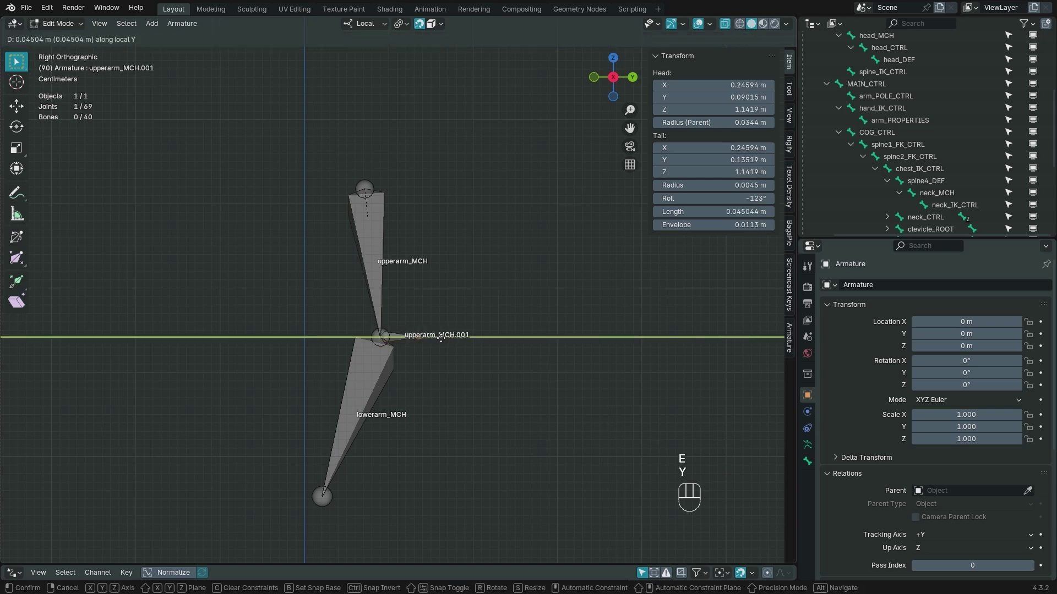
pyautogui.click(422, 338)
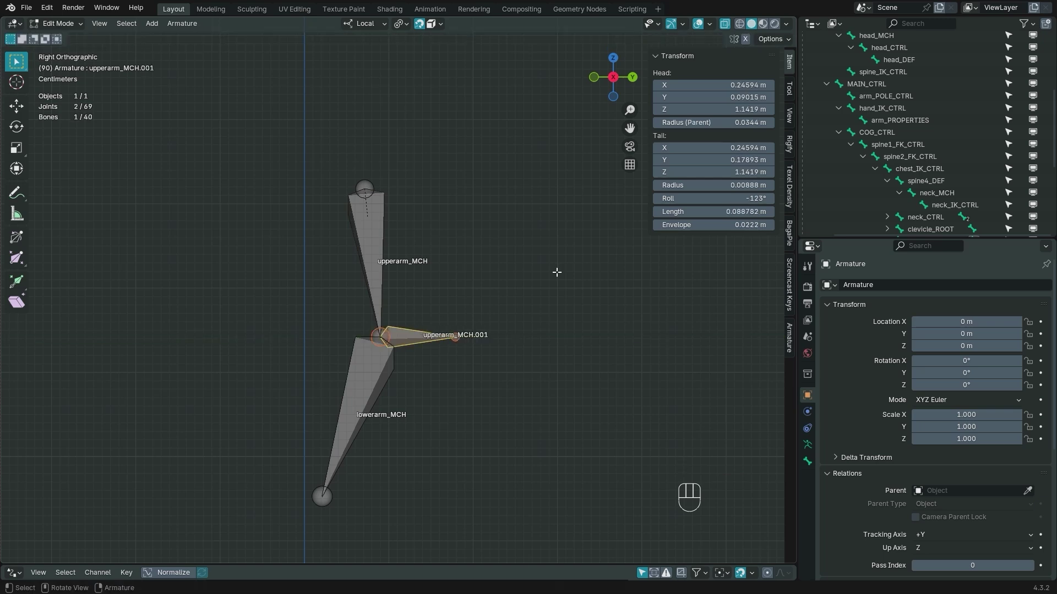
# Set the extruded elbow bone's length to 0.1 m and clear its roll.
pyautogui.click(741, 213)
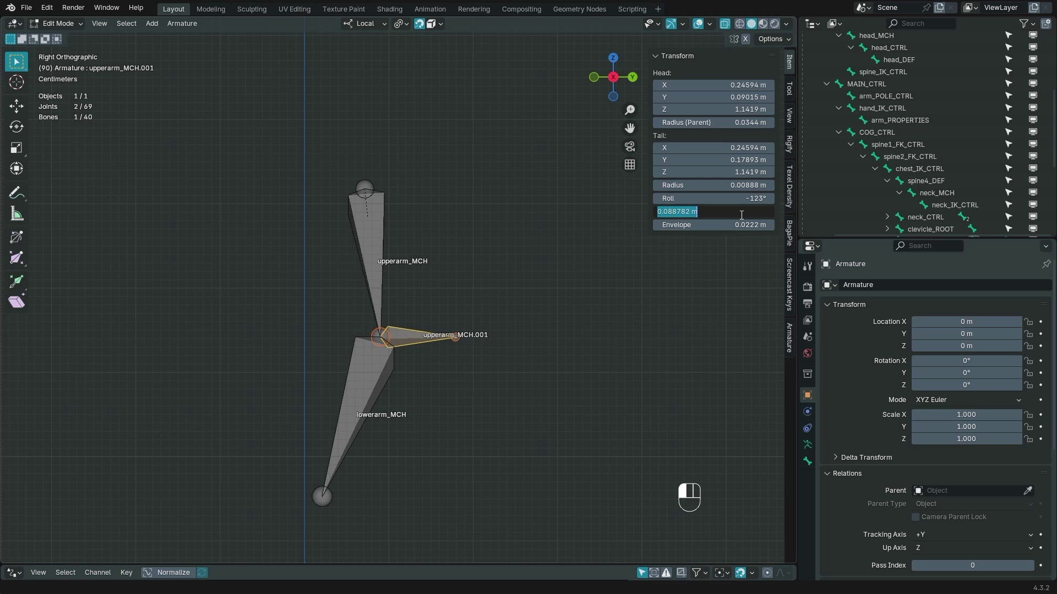
pyautogui.write('0.1')
pyautogui.press('Return')
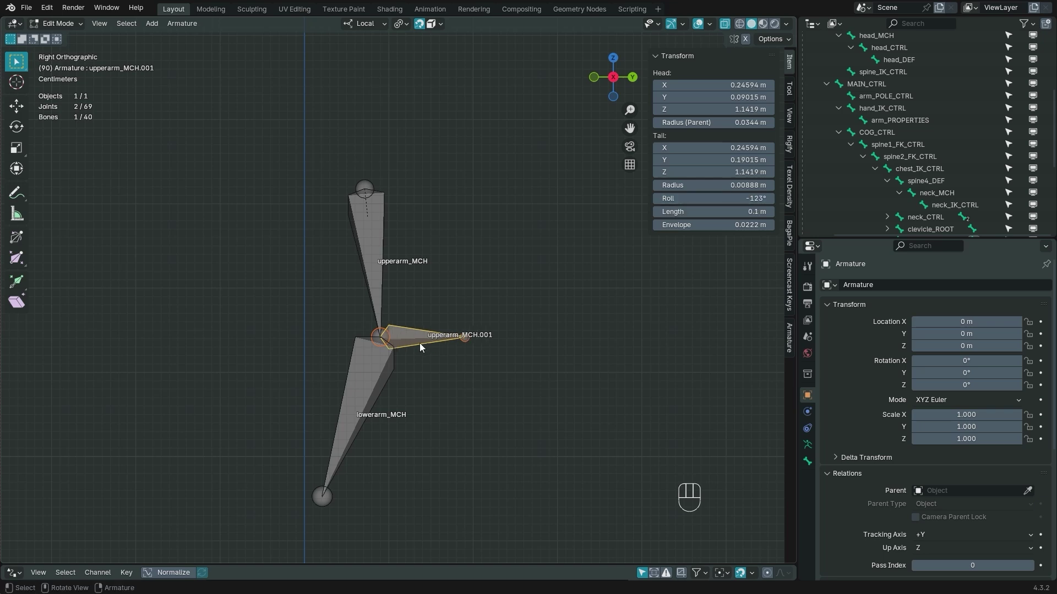
pyautogui.hotkey('alt', 'r')
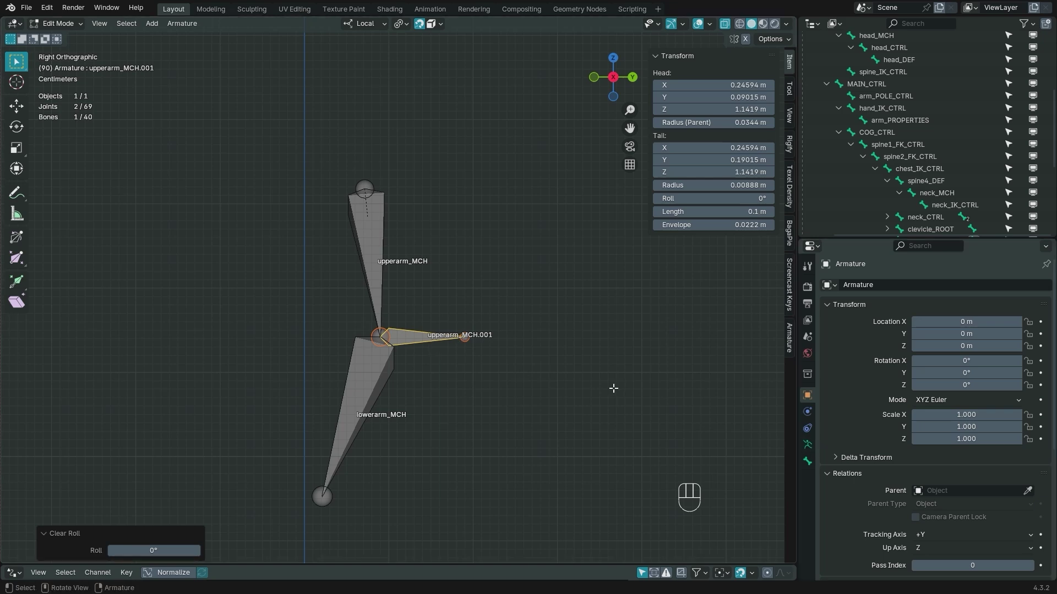
# Set the extruded elbow bone's parent to upperarm_FK_CTRL in its relations.
pyautogui.click(808, 461)
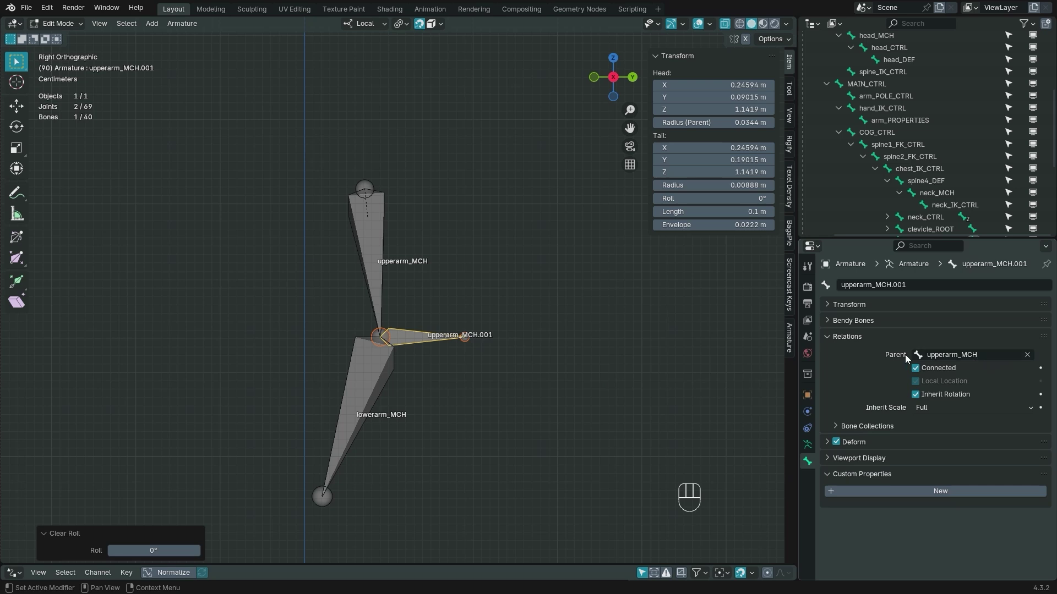
pyautogui.click(965, 357)
pyautogui.press('BackSpace')
pyautogui.press('BackSpace')
pyautogui.press('BackSpace')
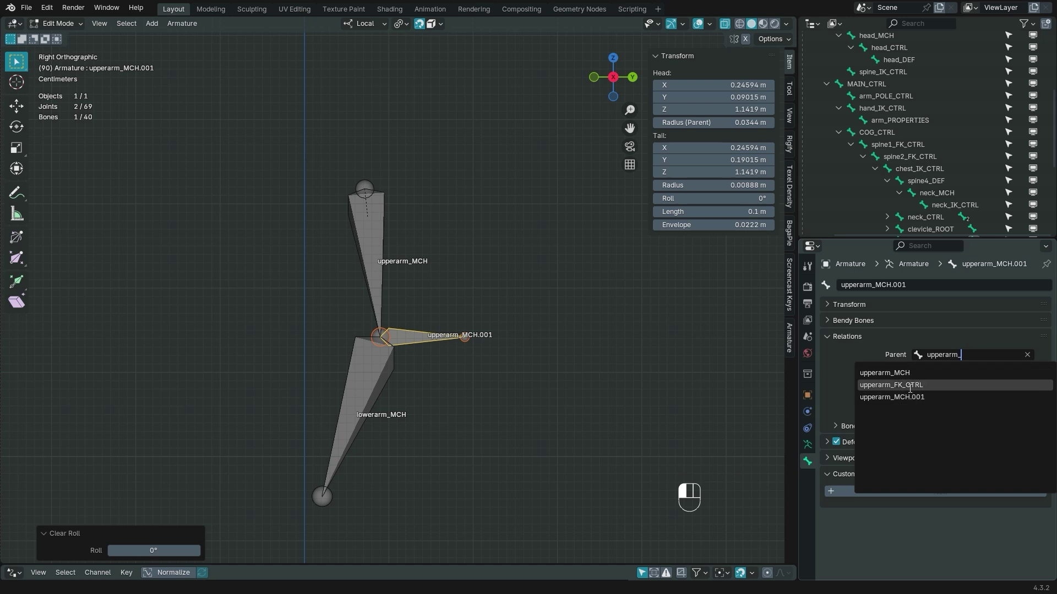
pyautogui.press('Tab')
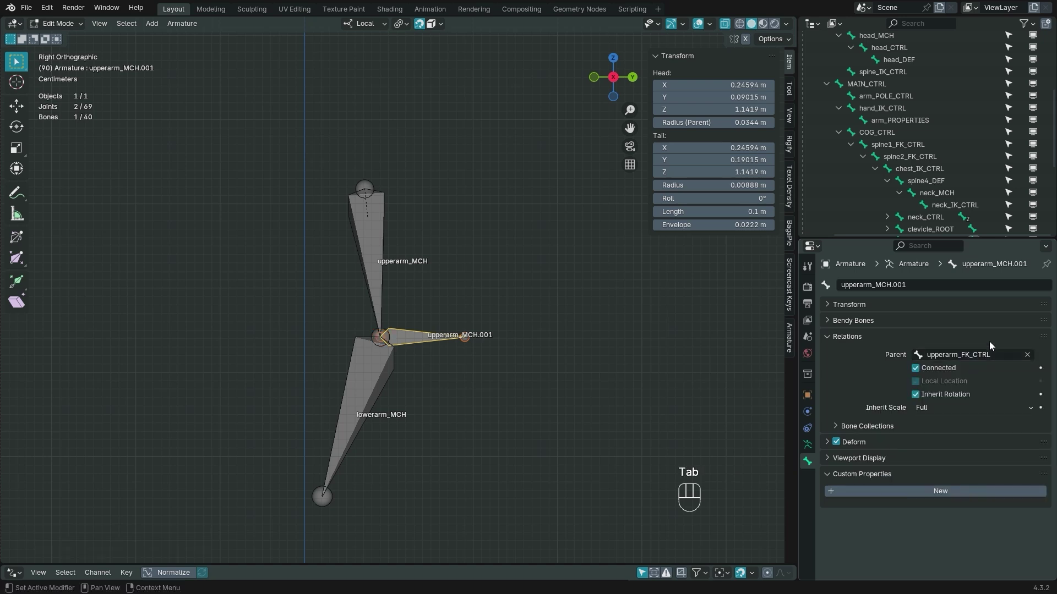
# Disconnect the elbow bone from its parent and test moving it in Pose Mode.
pyautogui.click(916, 368)
pyautogui.press('Tab')
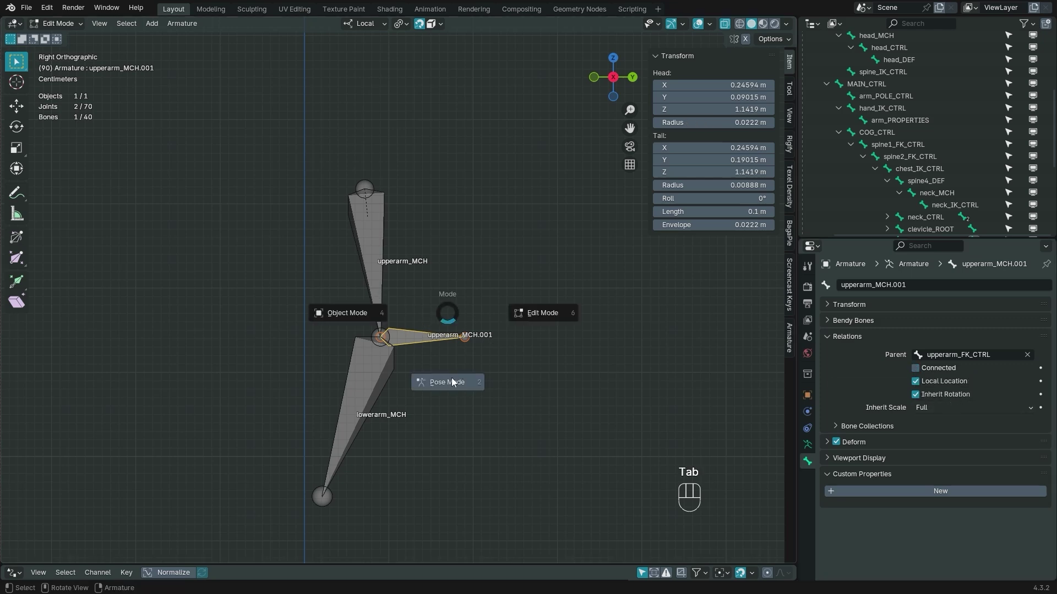
pyautogui.click(450, 384)
pyautogui.press('g')
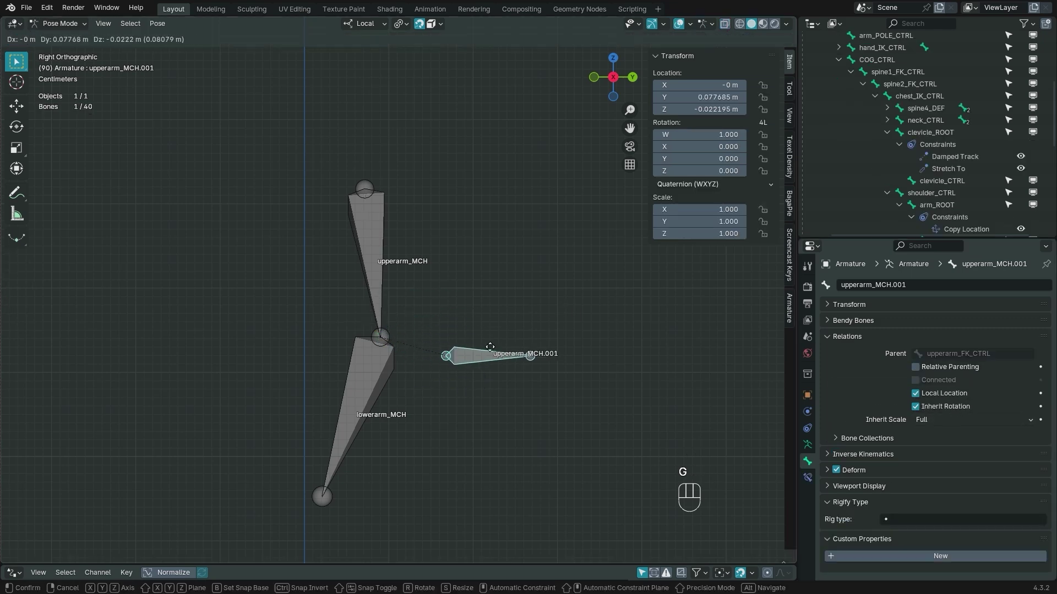
pyautogui.rightClick(448, 359)
# Rename the elbow bone to elbow_MCH.
pyautogui.moveTo(463, 349)
pyautogui.keyDown('shift'); pyautogui.mouseDown(button='middle')
pyautogui.moveTo(440, 365)
pyautogui.moveTo(456, 339)
pyautogui.mouseUp(button='middle'); pyautogui.keyUp('shift')
pyautogui.press('F2')
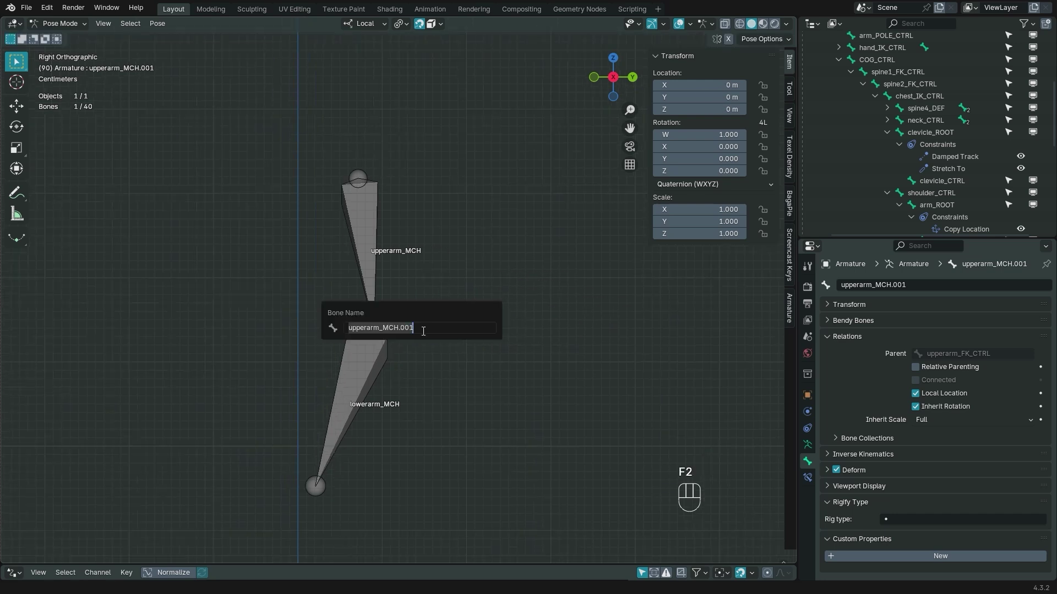
pyautogui.write('elbow_MCH')
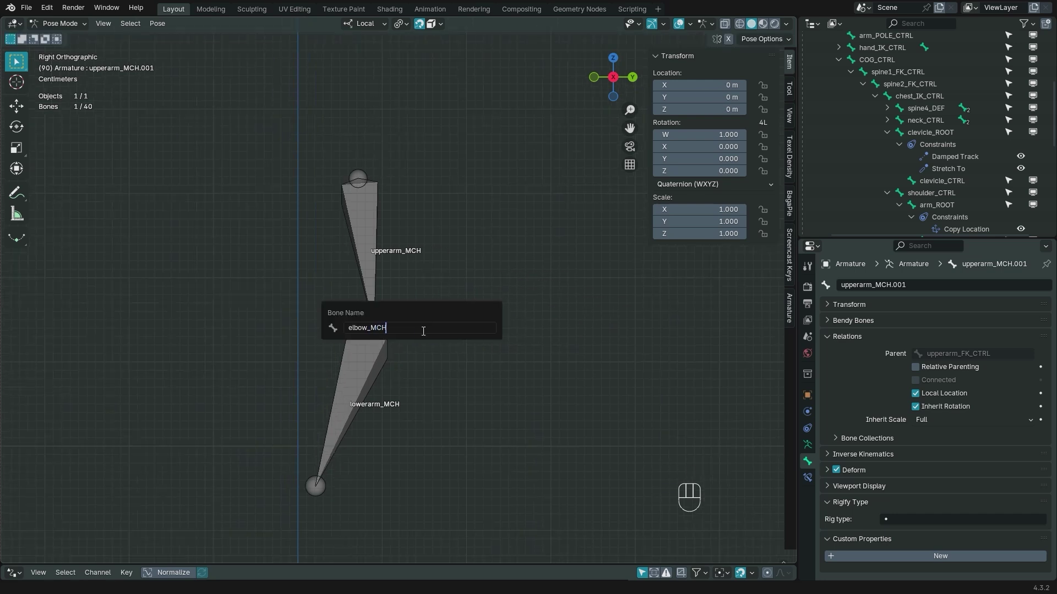
pyautogui.press('Return')
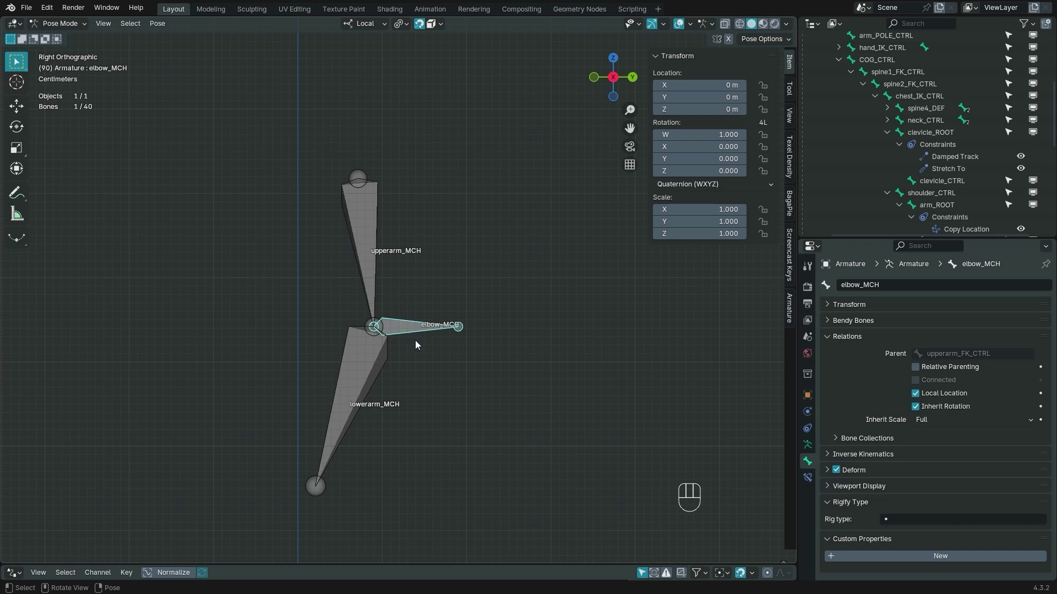
# Test how elbow_MCH moves relative to the two arm bones, keeping its original location.
pyautogui.press('g')
pyautogui.press('Escape')
pyautogui.press('g')
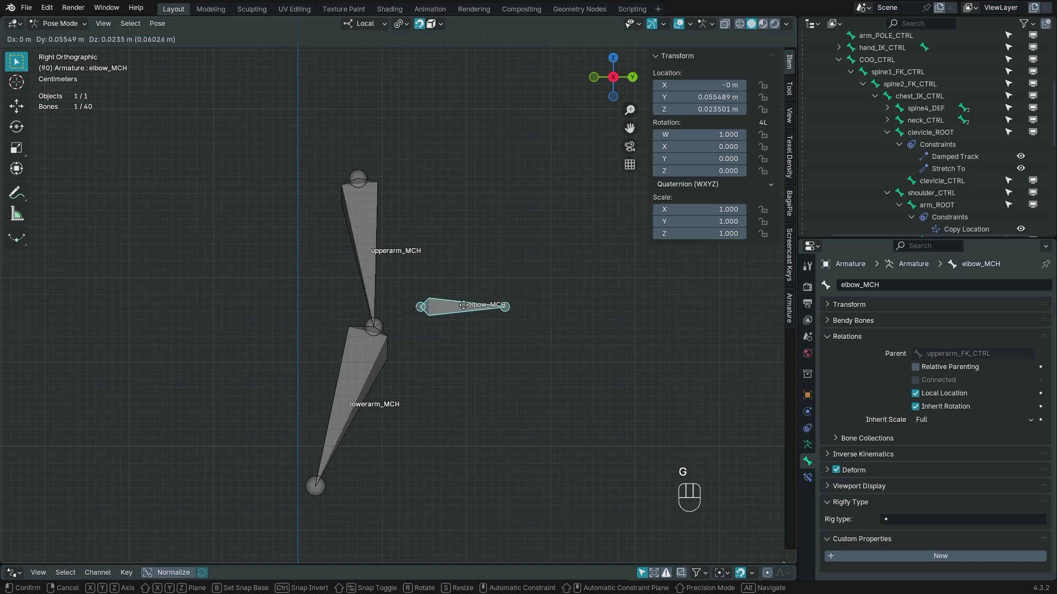
pyautogui.rightClick(429, 273)
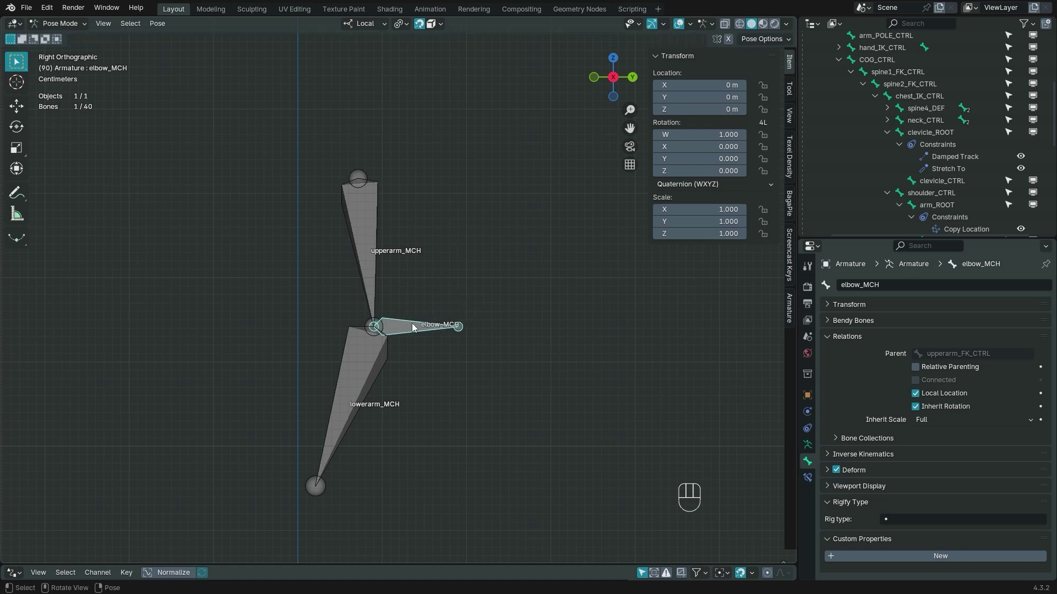
# Add a Stretch To constraint to upperarm_MCH targeting elbow_MCH, and test it by moving the elbow bone.
pyautogui.keyDown('ctrl'); pyautogui.click(368, 247); pyautogui.keyUp('ctrl')
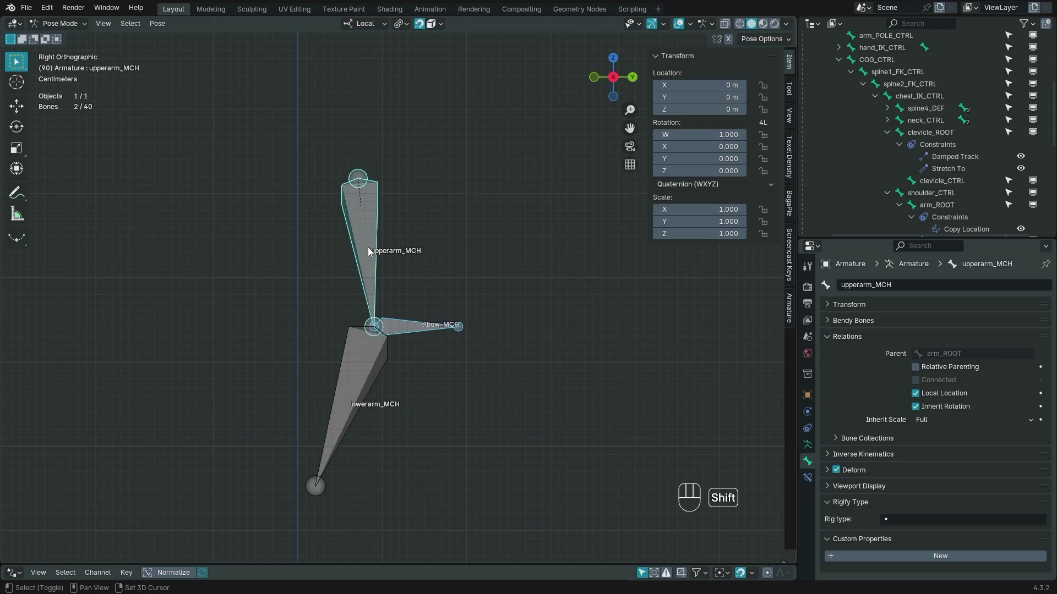
pyautogui.hotkey('shift', 'ctrl', 'c')
pyautogui.click(372, 252)
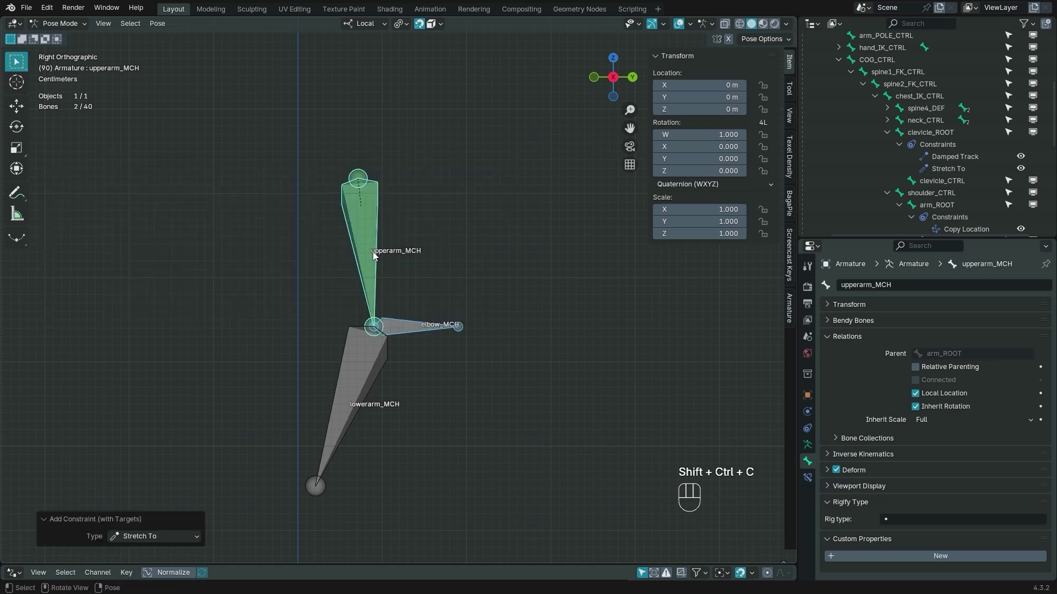
pyautogui.click(418, 316)
pyautogui.press('g')
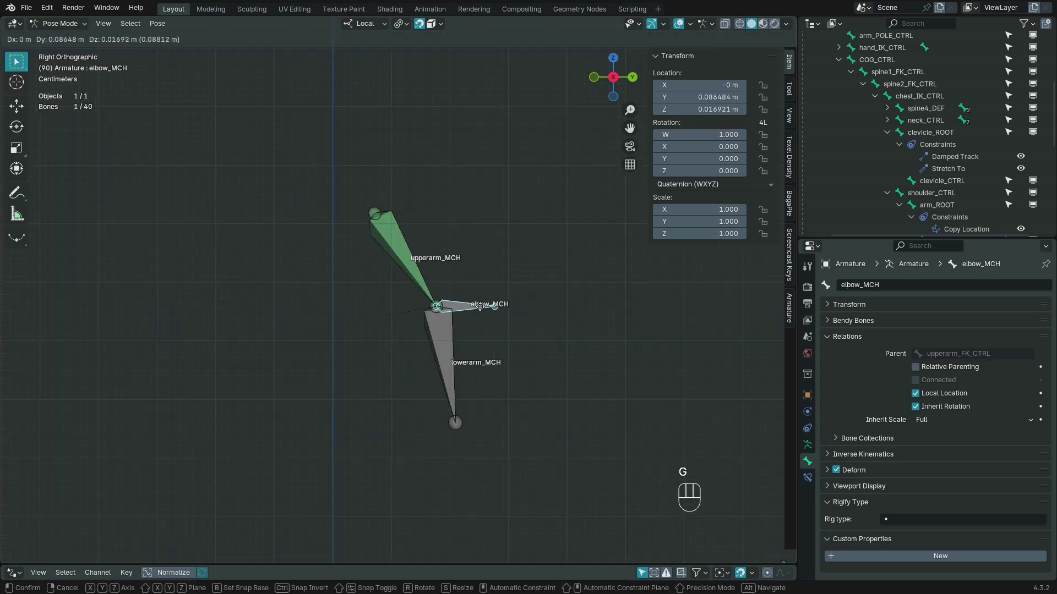
pyautogui.rightClick(507, 308)
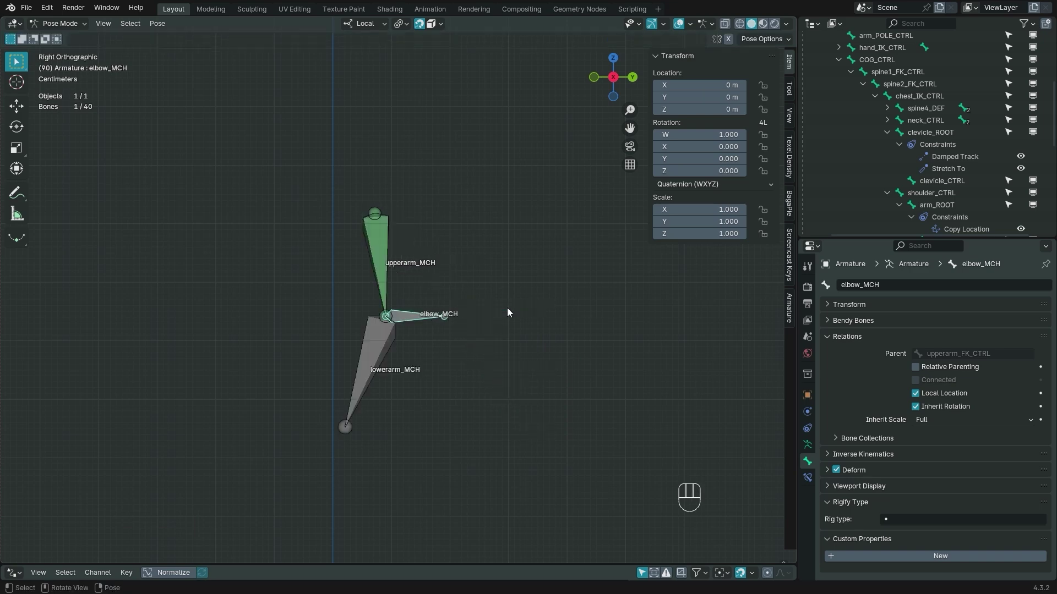
pyautogui.keyDown('shift'); pyautogui.moveTo(376, 363); pyautogui.dragTo(393, 314, button='middle'); pyautogui.keyUp('shift')
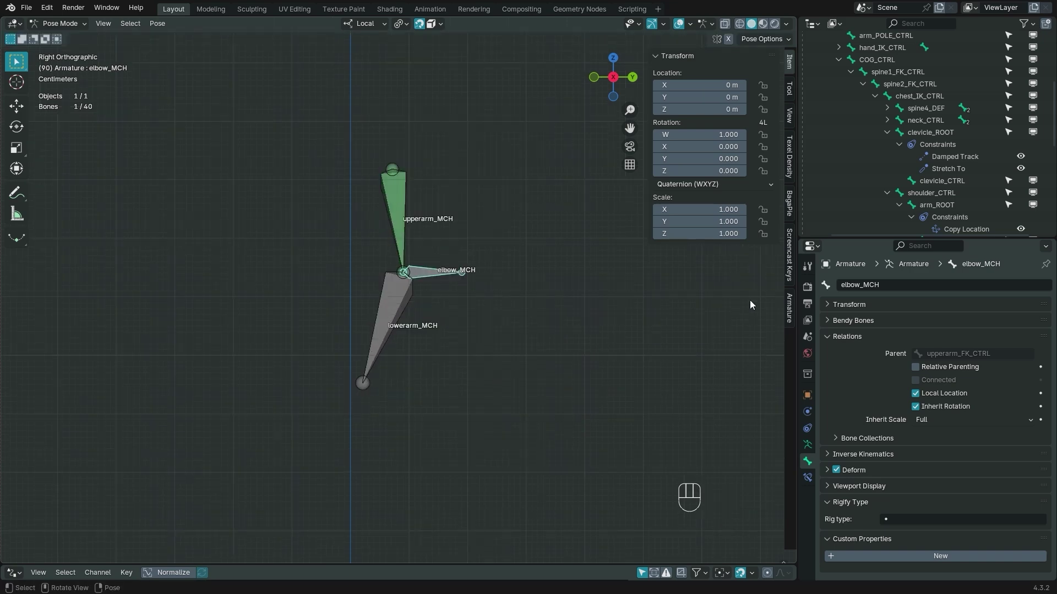
# Show the ARM FK CTRL bone collection and add a Stretch To constraint to lowerarm_MCH targeting hand_FK_CTRL.
pyautogui.click(807, 444)
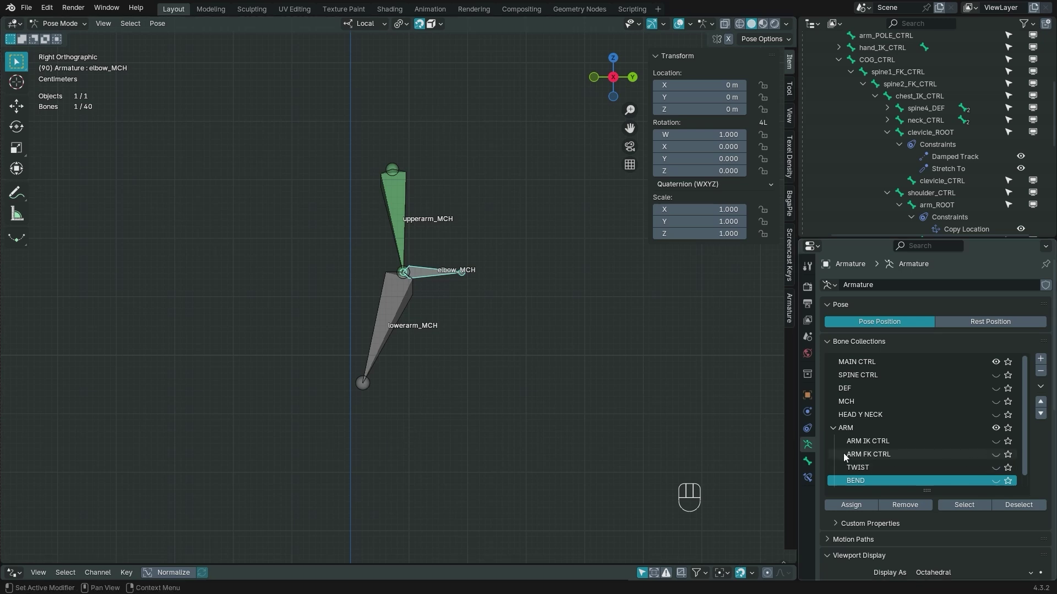
pyautogui.click(996, 454)
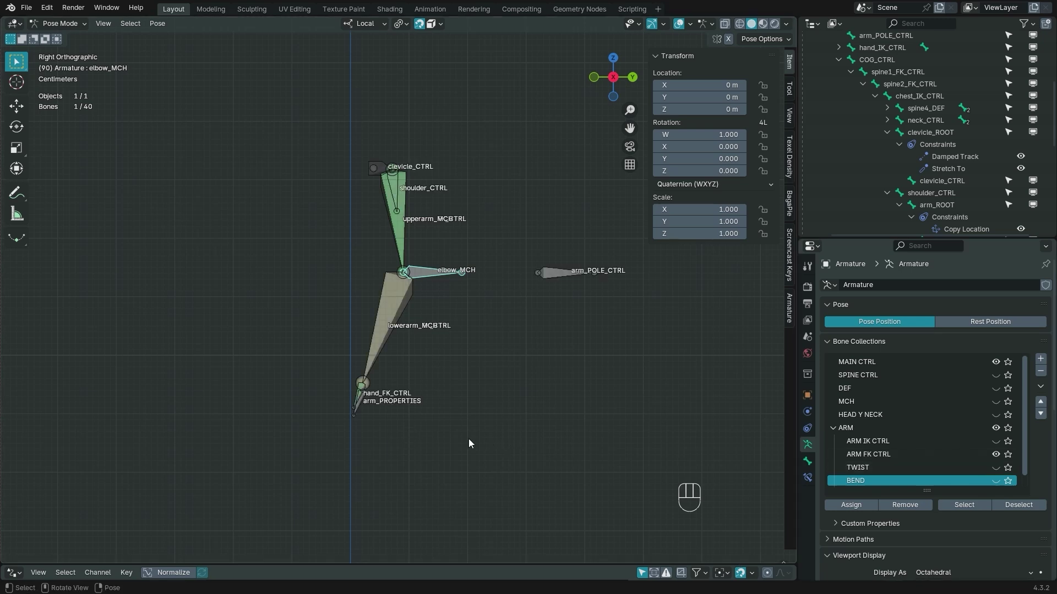
pyautogui.moveTo(468, 442); pyautogui.dragTo(427, 291, button='middle')
pyautogui.click(411, 417)
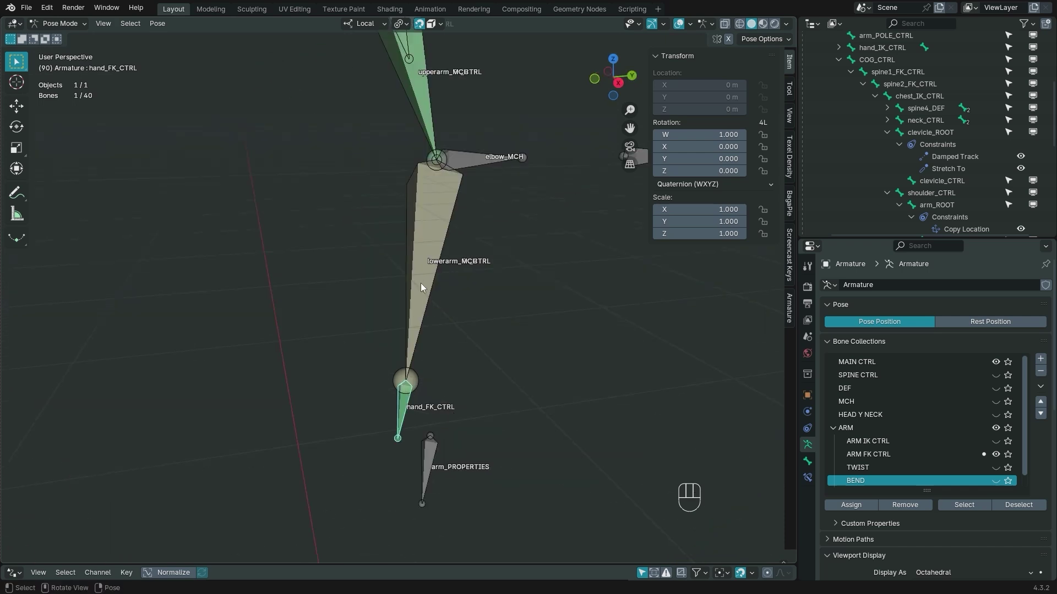
pyautogui.keyDown('shift'); pyautogui.click(401, 289); pyautogui.keyUp('shift')
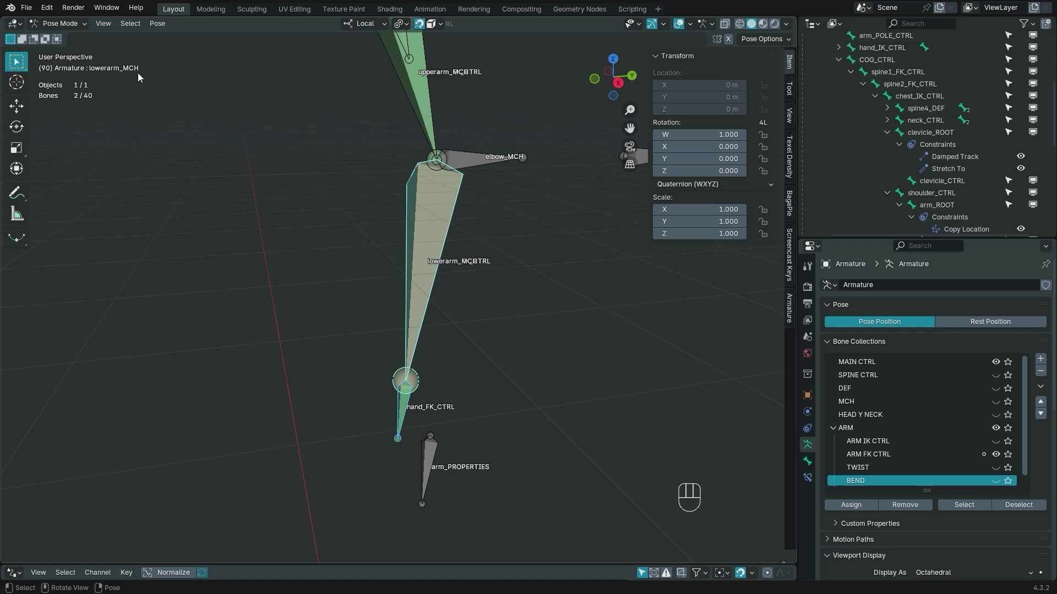
pyautogui.hotkey('shift', 'ctrl', 'c')
pyautogui.click(422, 279)
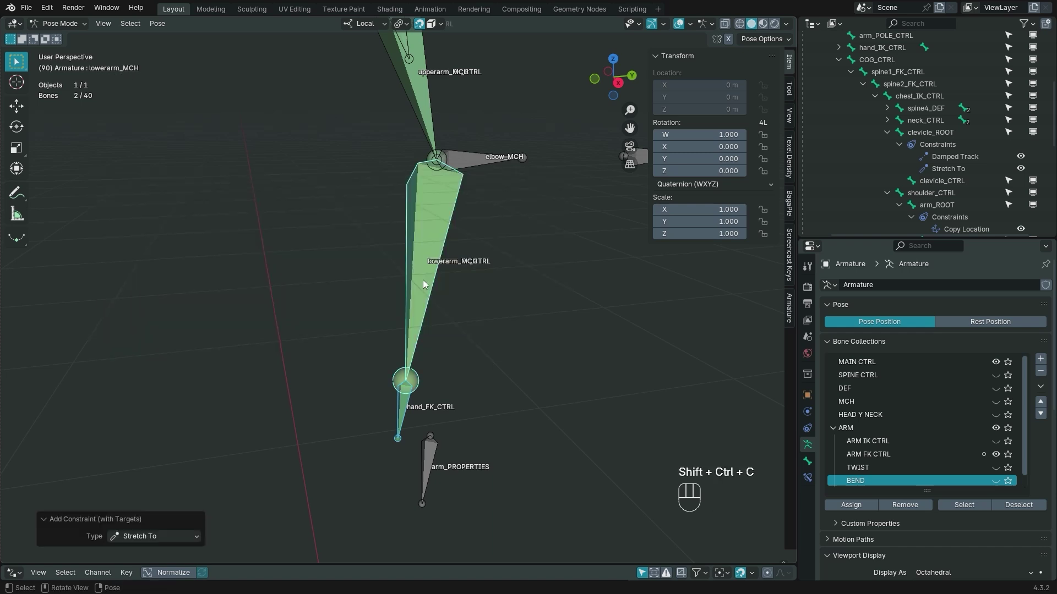
# Hide the ARM FK CTRL collection and test-move elbow_MCH in the right view to check both stretch constraints.
pyautogui.click(995, 454)
pyautogui.press('KP_3')
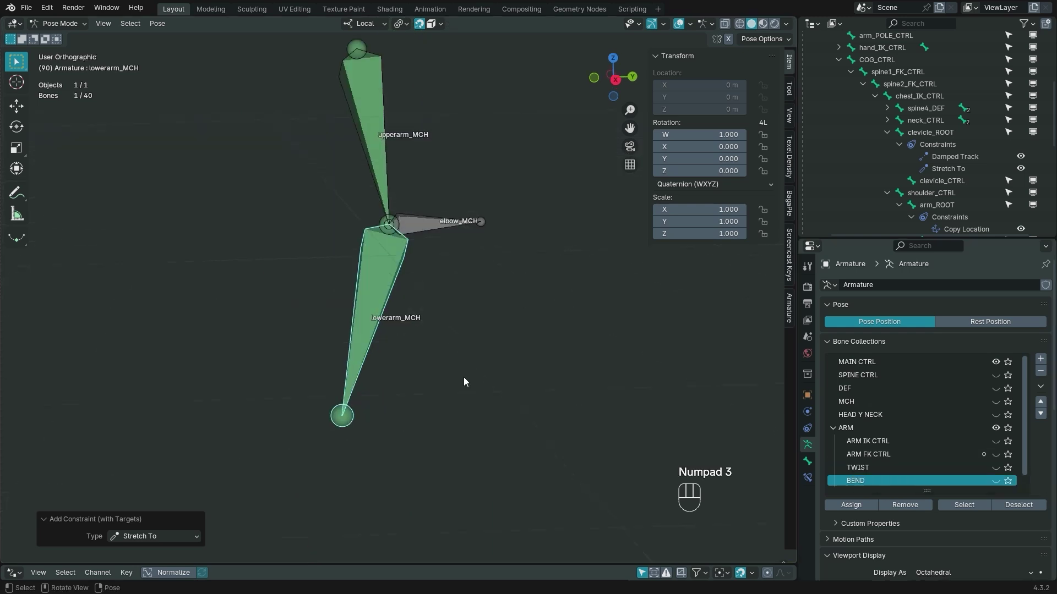
pyautogui.keyDown('shift'); pyautogui.moveTo(485, 305); pyautogui.dragTo(461, 409, button='middle'); pyautogui.keyUp('shift')
pyautogui.click(407, 337)
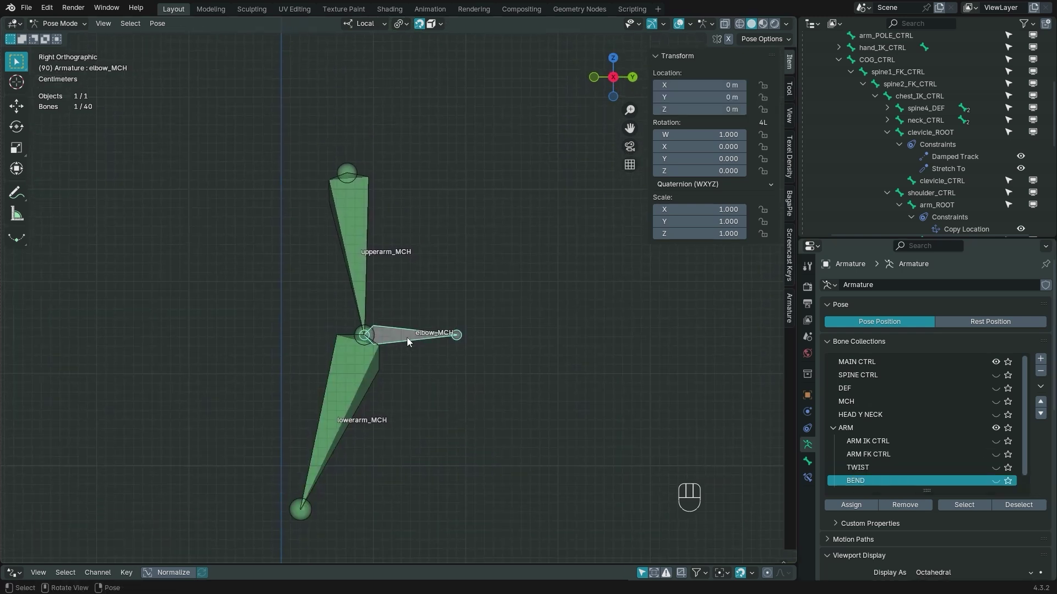
pyautogui.press('g')
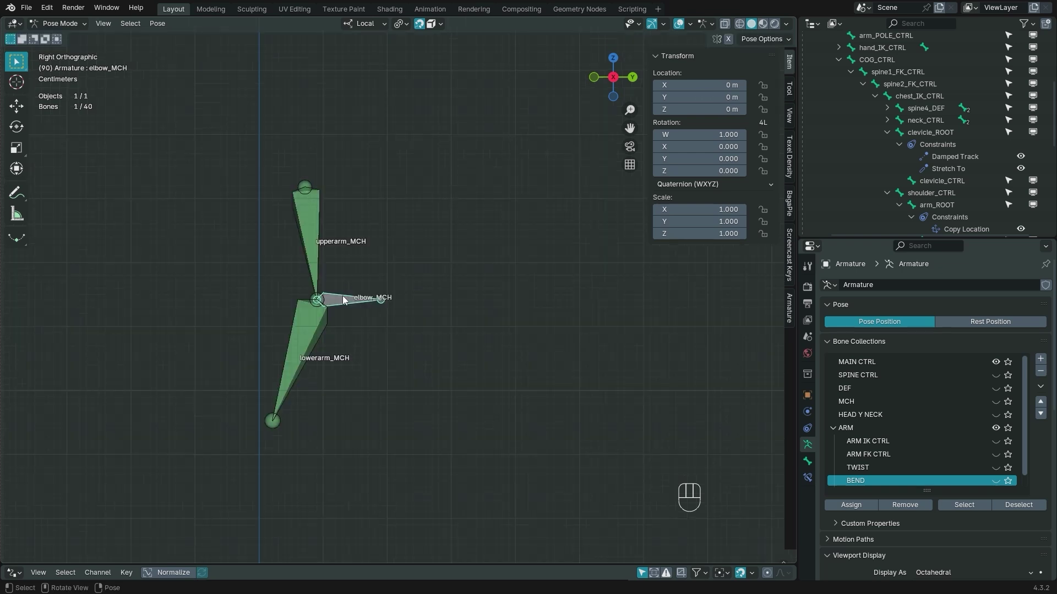
pyautogui.click(342, 295)
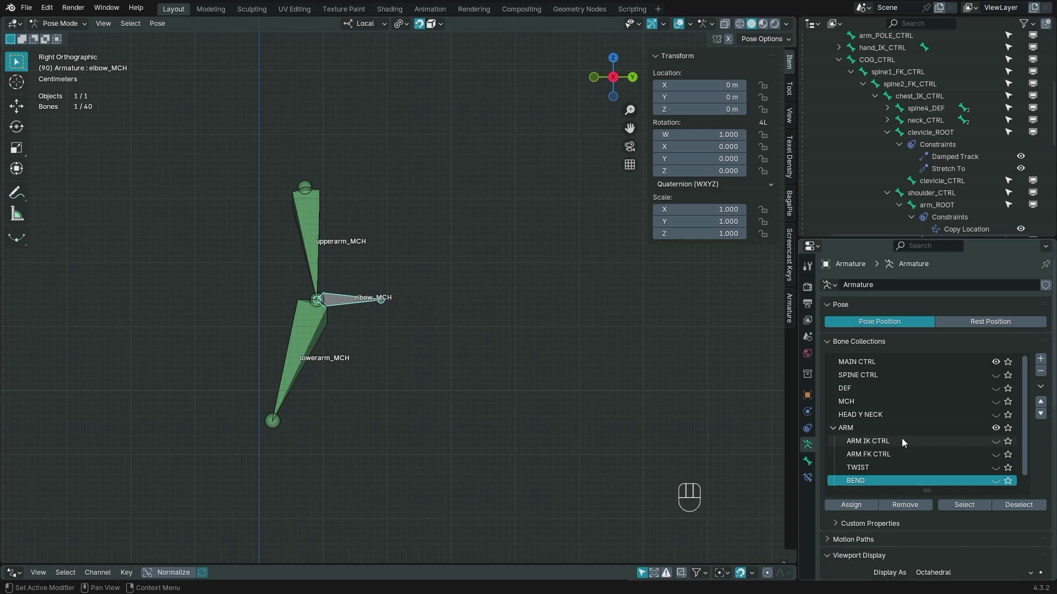
# Show the ARM FK CTRL collection again and add a Copy Location constraint to elbow_MCH targeting arm_POLE_CTRL.
pyautogui.moveTo(451, 259); pyautogui.dragTo(416, 246, button='middle')
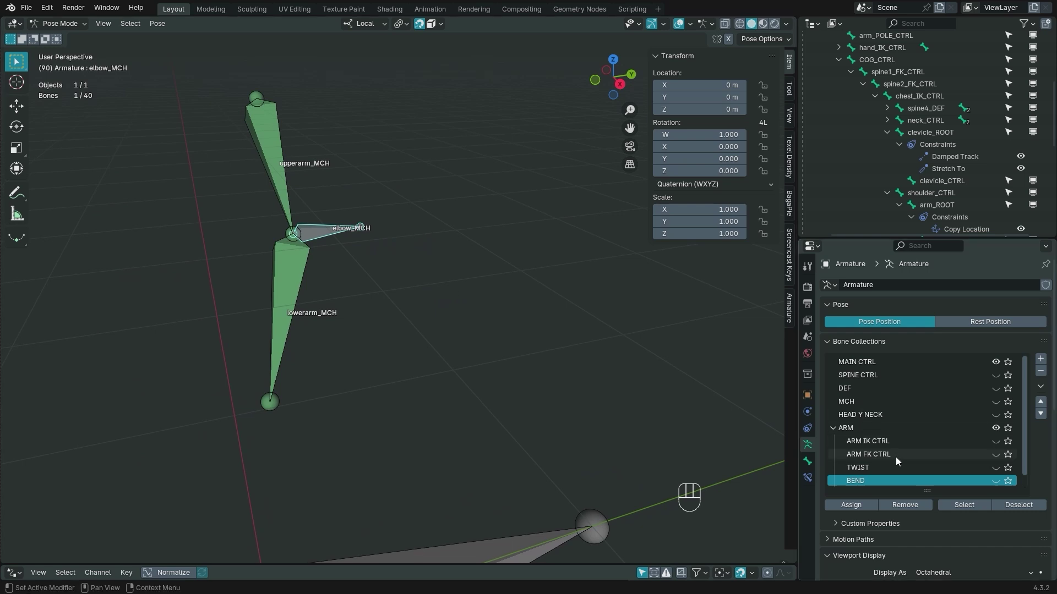
pyautogui.click(996, 454)
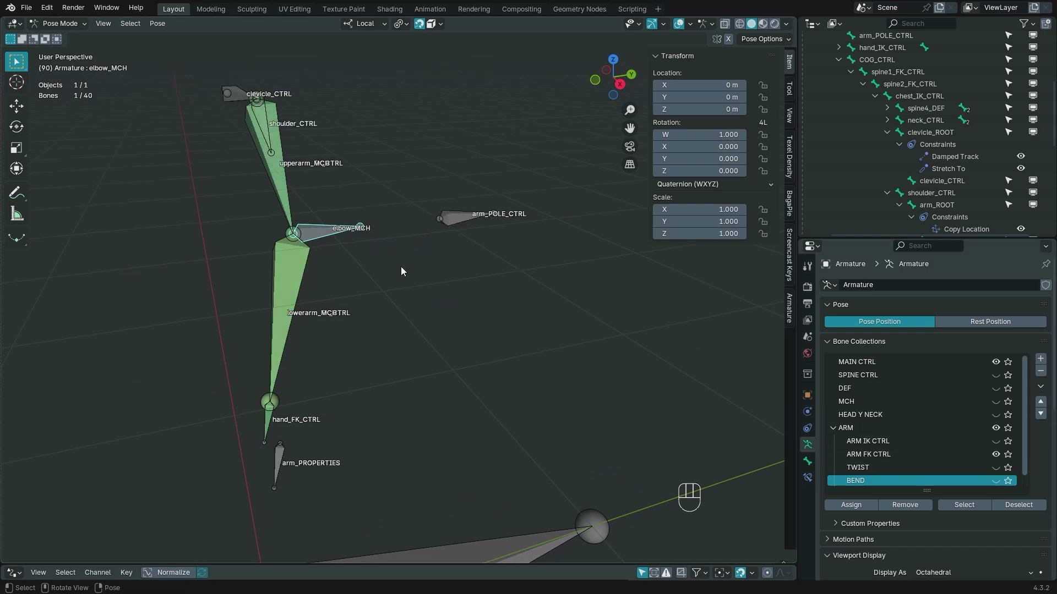
pyautogui.moveTo(400, 267); pyautogui.dragTo(196, 265, button='middle')
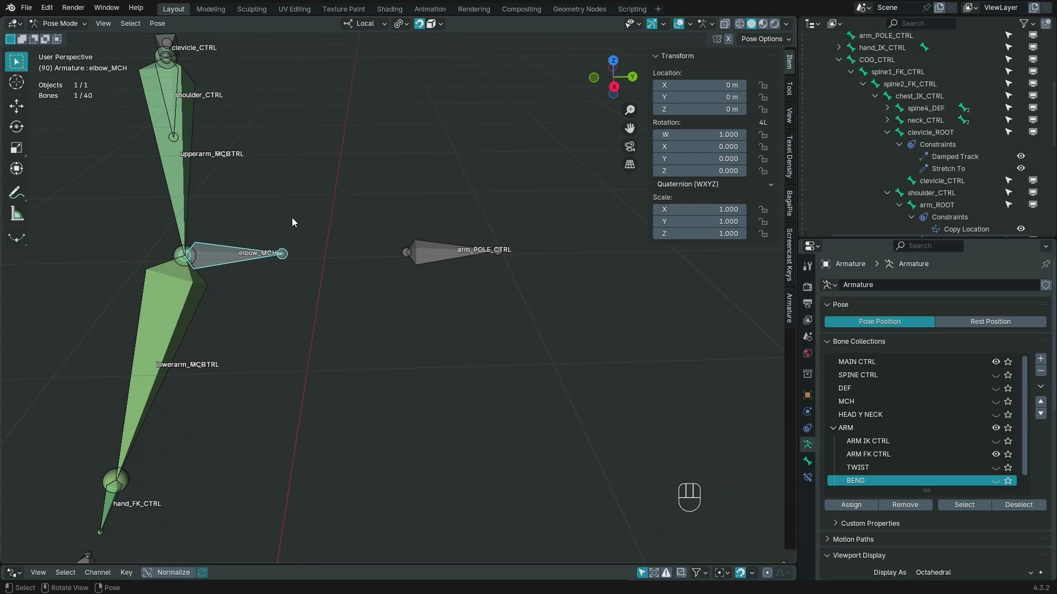
pyautogui.moveTo(396, 244); pyautogui.dragTo(436, 249, button='middle')
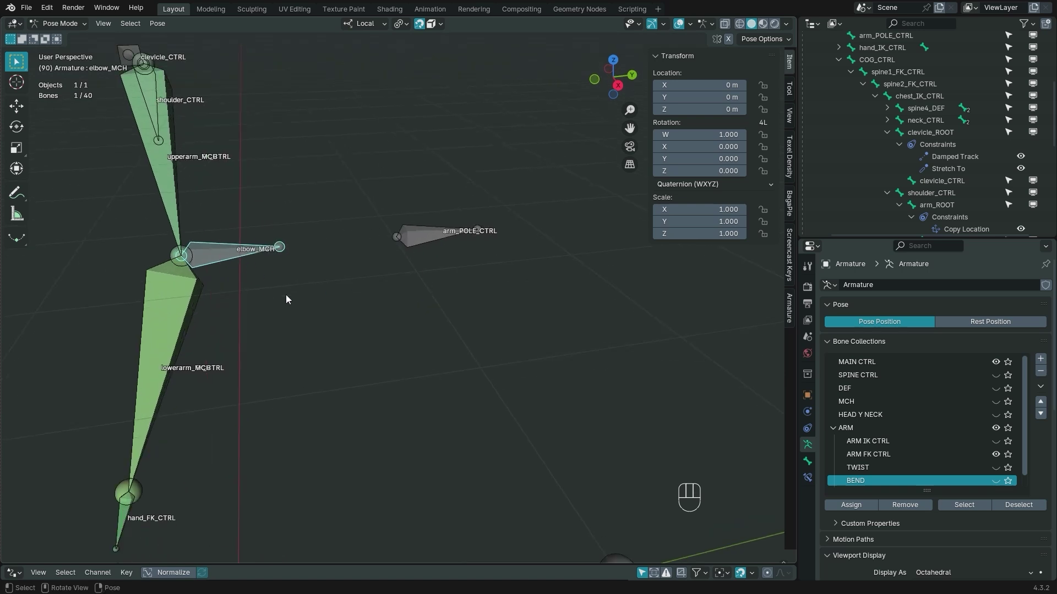
pyautogui.keyDown('shift'); pyautogui.moveTo(285, 295); pyautogui.dragTo(364, 299, button='middle'); pyautogui.keyUp('shift')
pyautogui.click(471, 230)
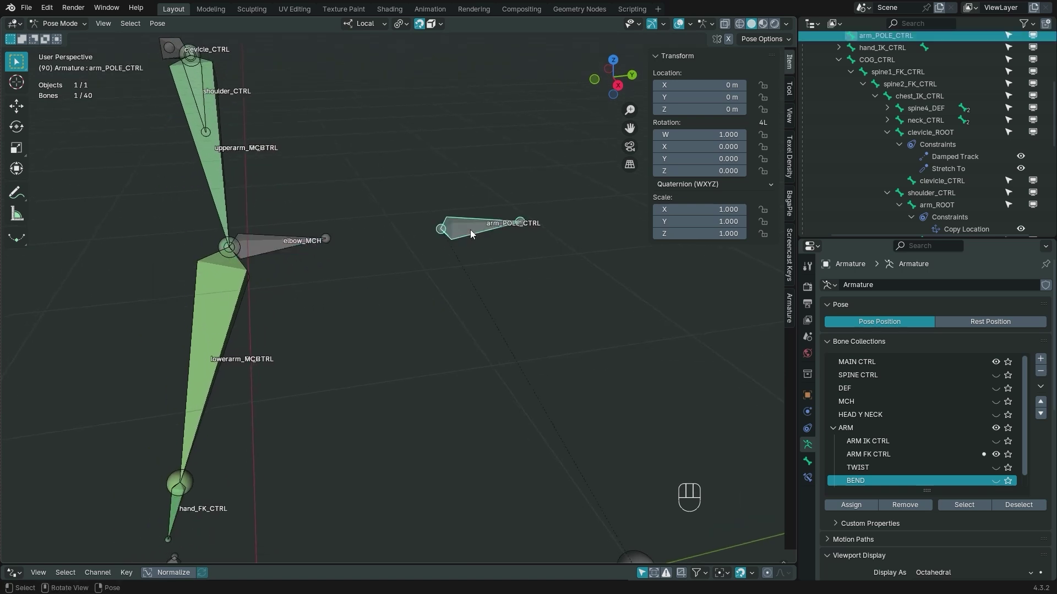
pyautogui.keyDown('shift'); pyautogui.click(274, 245); pyautogui.keyUp('shift')
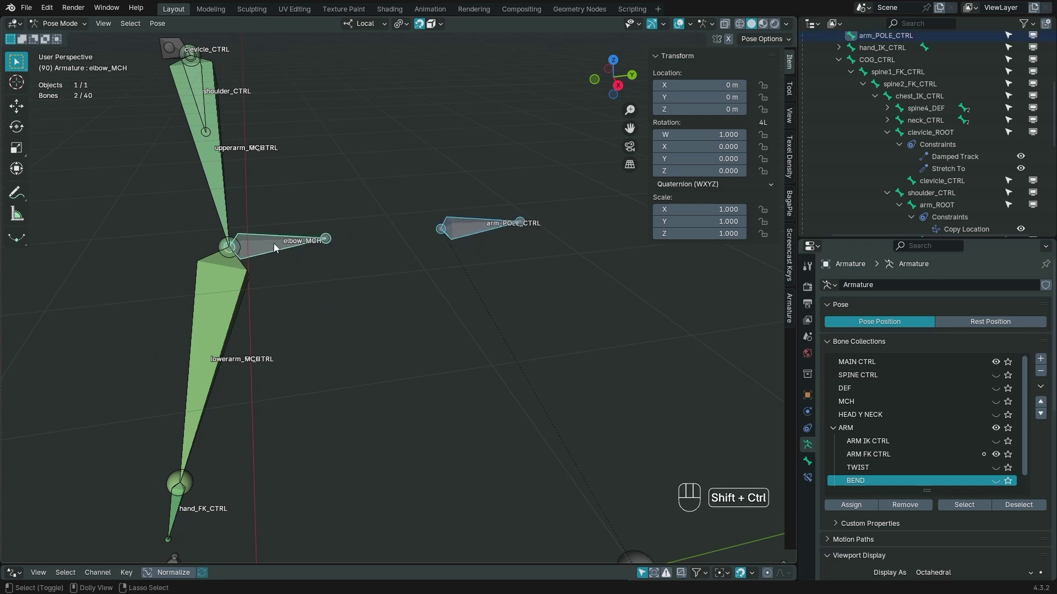
pyautogui.hotkey('shift', 'ctrl', 'c')
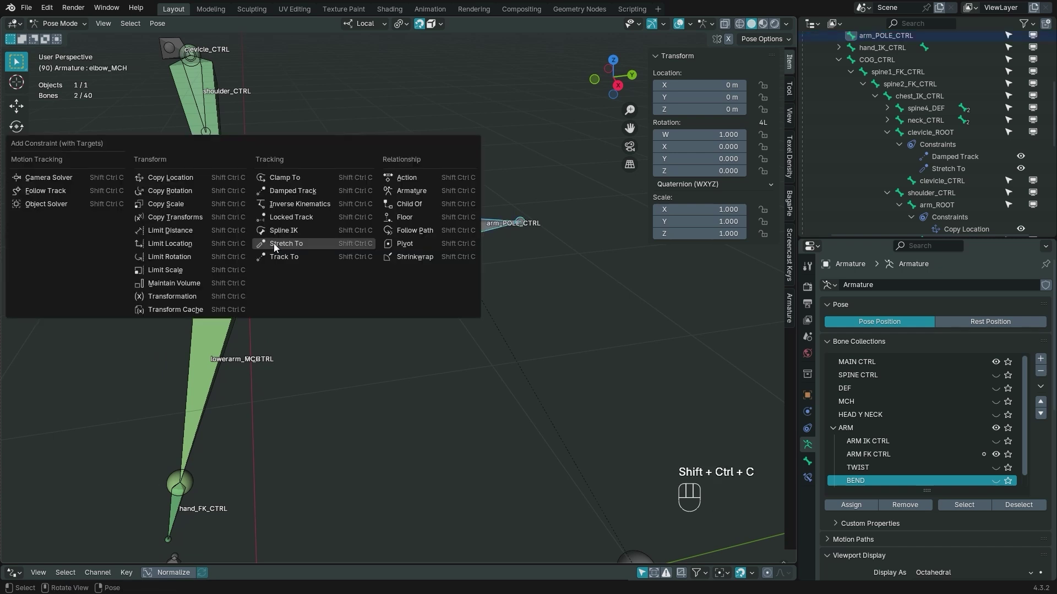
pyautogui.click(179, 179)
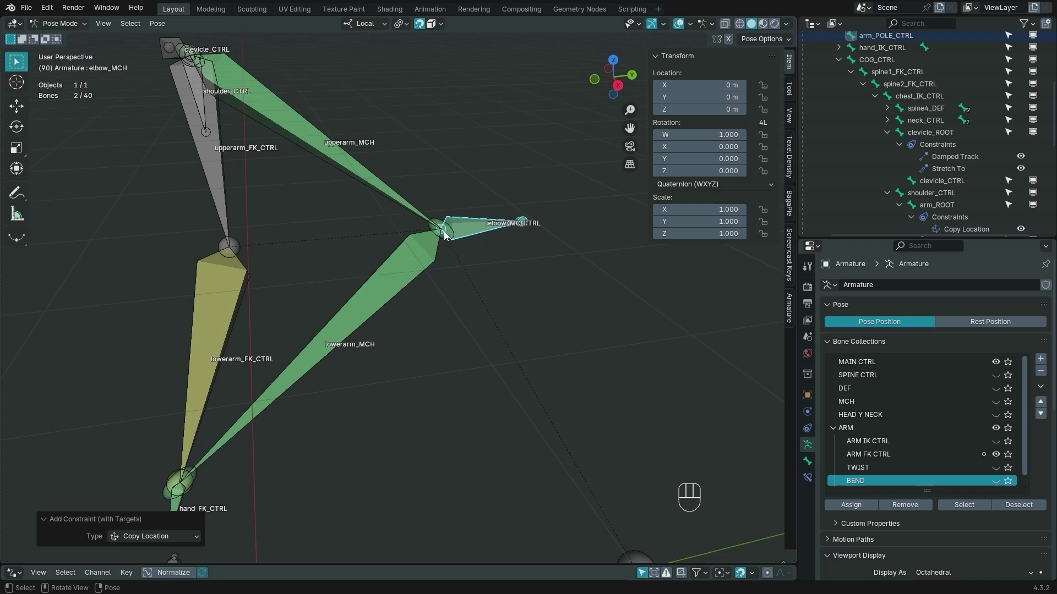
# Add a new custom property to the arm_PROPERTIES bone.
pyautogui.moveTo(457, 239); pyautogui.dragTo(488, 316, button='middle')
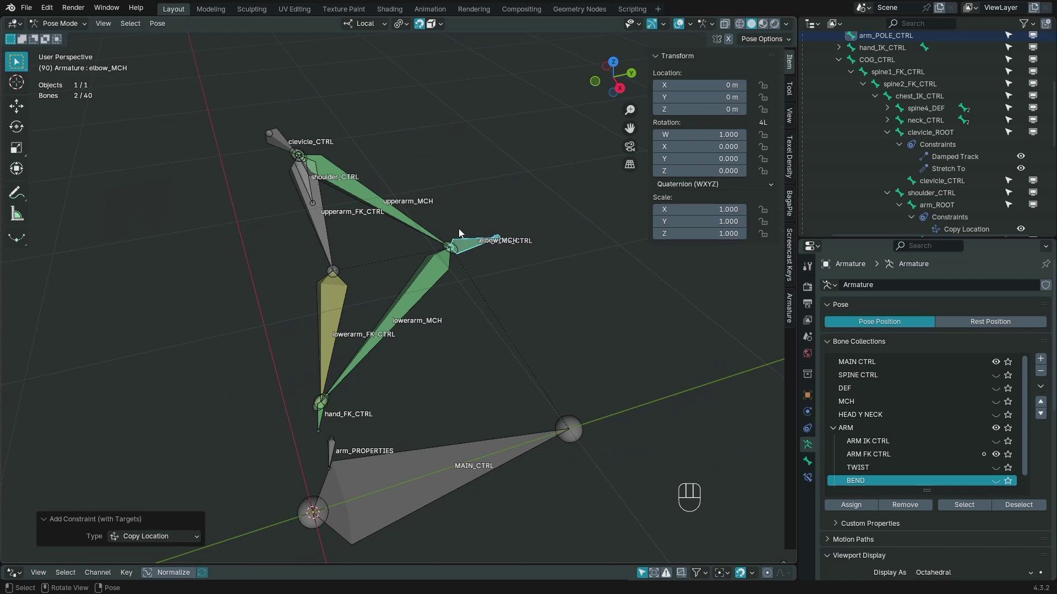
pyautogui.scroll(2, 465, 259)
pyautogui.scroll(-2, 562, 328)
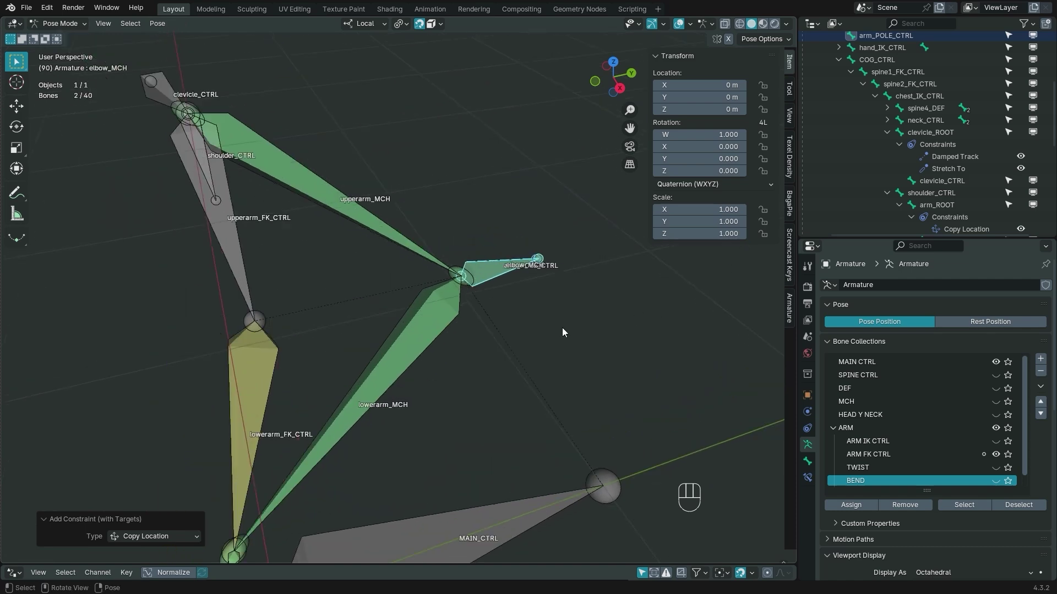
pyautogui.keyDown('shift'); pyautogui.moveTo(430, 517); pyautogui.dragTo(384, 471, button='middle'); pyautogui.keyUp('shift')
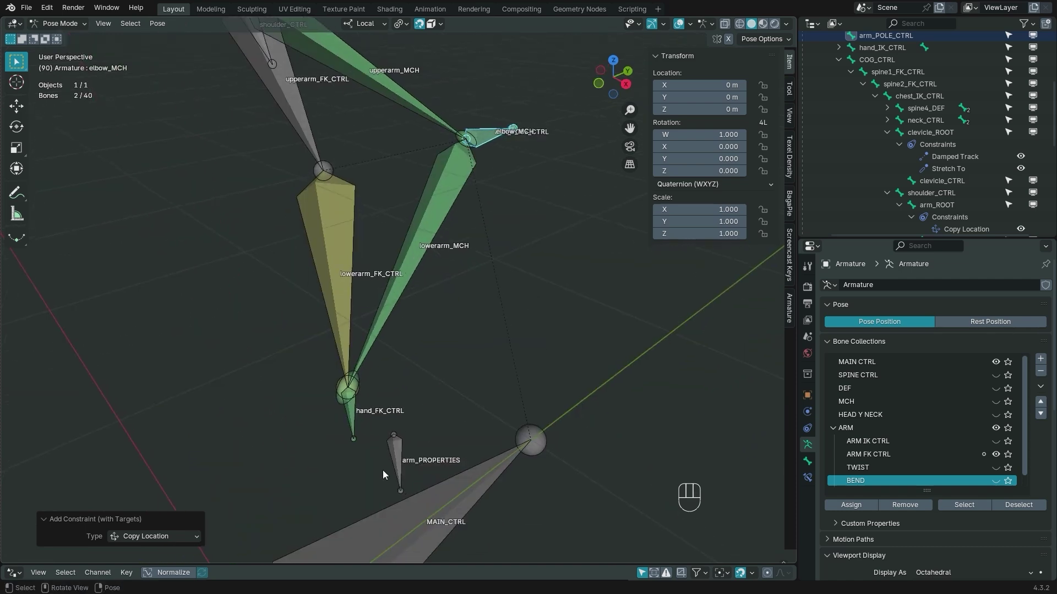
pyautogui.click(399, 463)
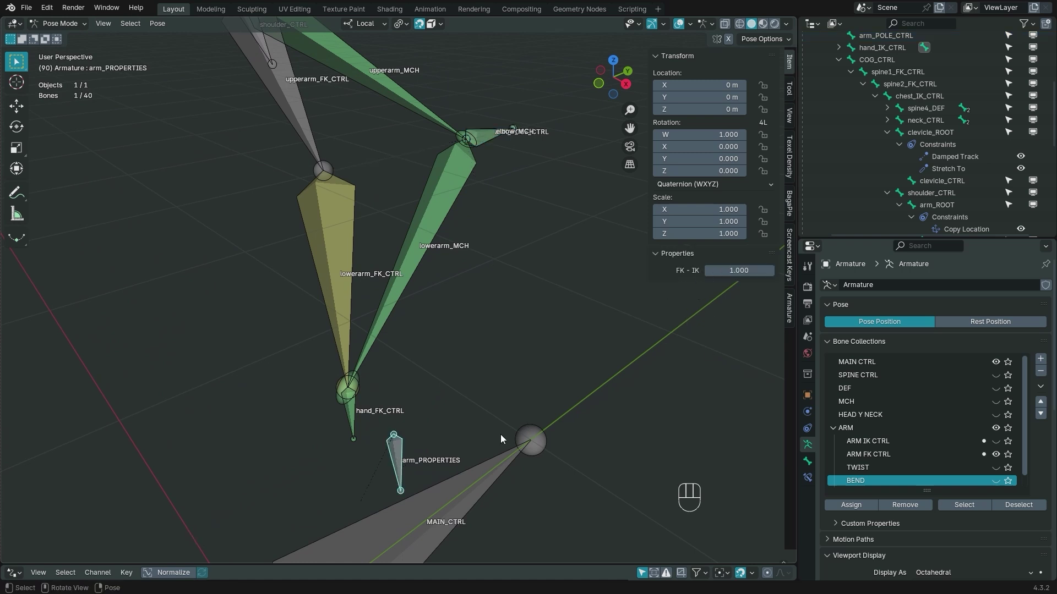
pyautogui.scroll(-4, 880, 457)
pyautogui.click(807, 461)
pyautogui.click(946, 546)
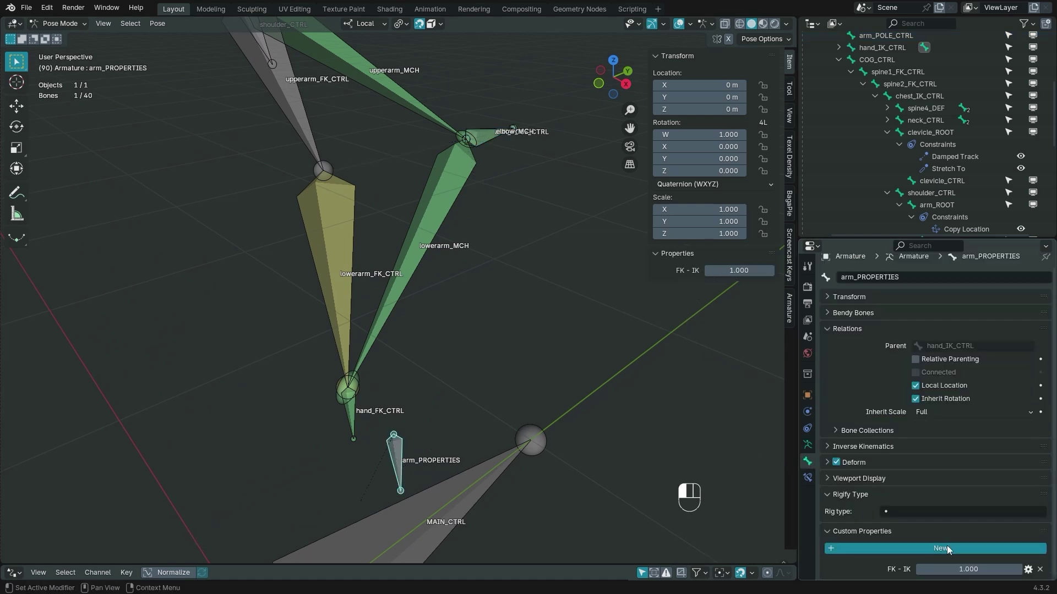
# Rename the new custom property SNAP and make it library overridable.
pyautogui.click(1027, 569)
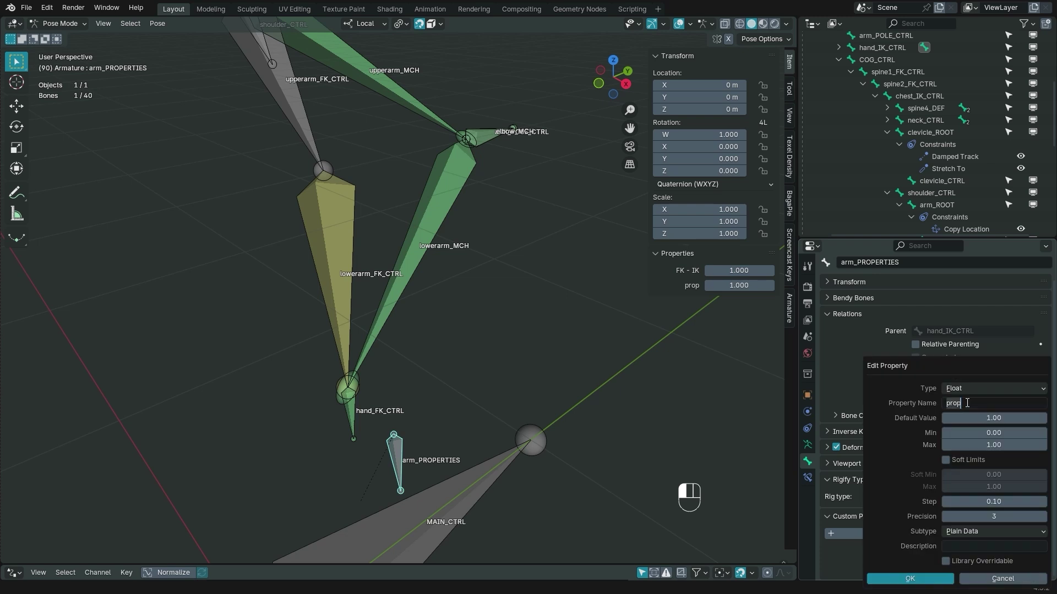
pyautogui.hotkey('ctrl', 'a')
pyautogui.write('SNAP')
pyautogui.press('Return')
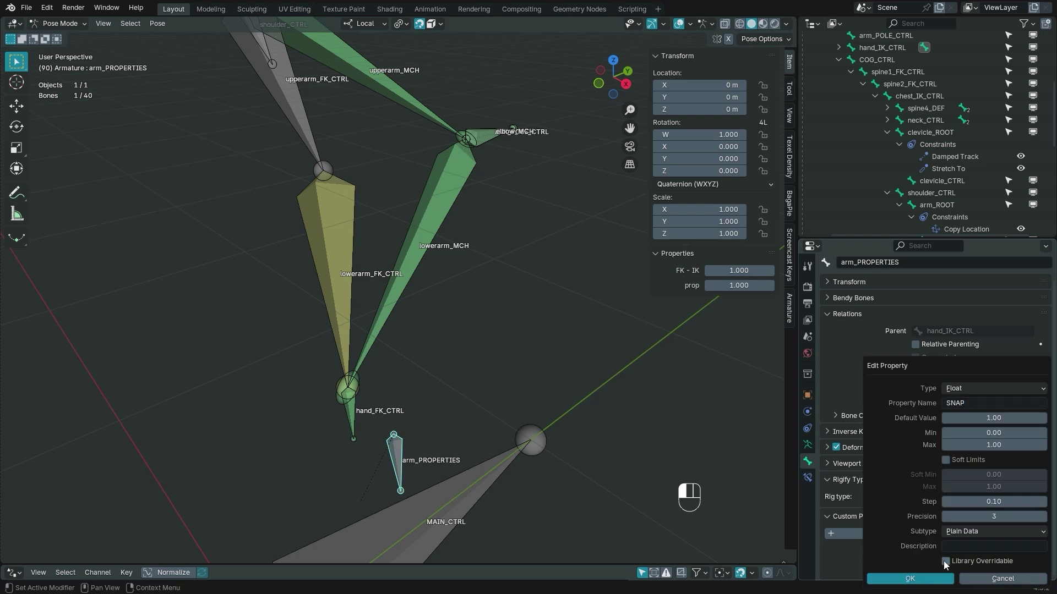
pyautogui.click(946, 561)
pyautogui.click(931, 582)
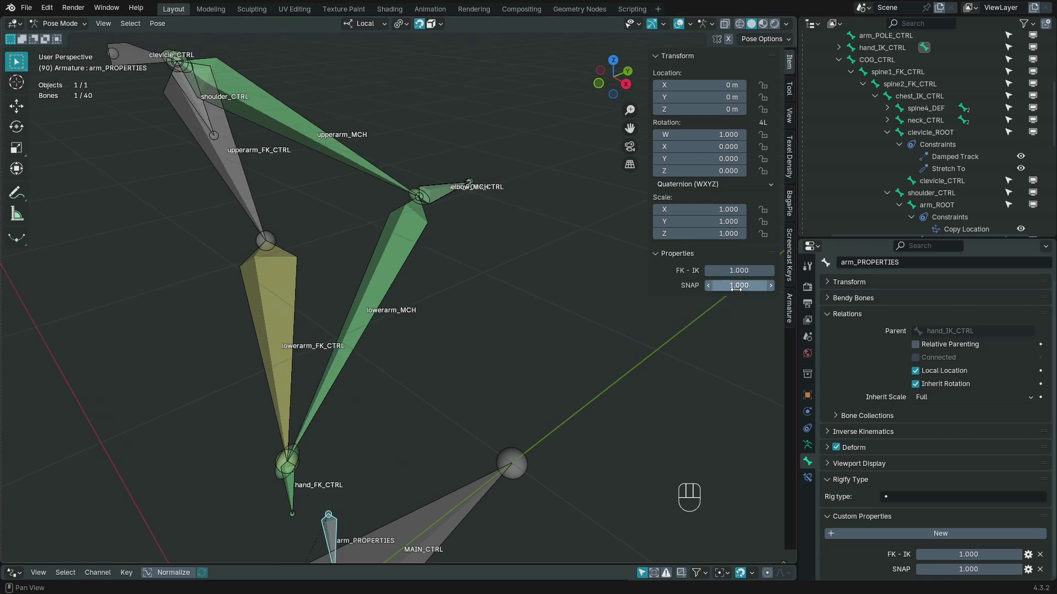
# Copy the SNAP property as a new driver and paste it onto the influence of elbow_MCH's Copy Location constraint.
pyautogui.rightClick(736, 288)
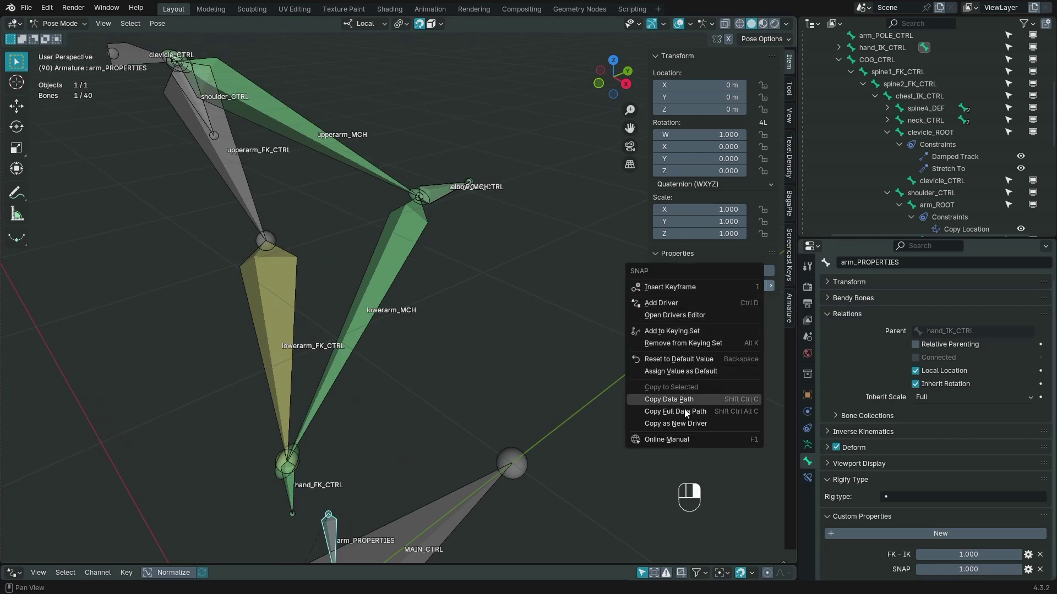
pyautogui.click(433, 194)
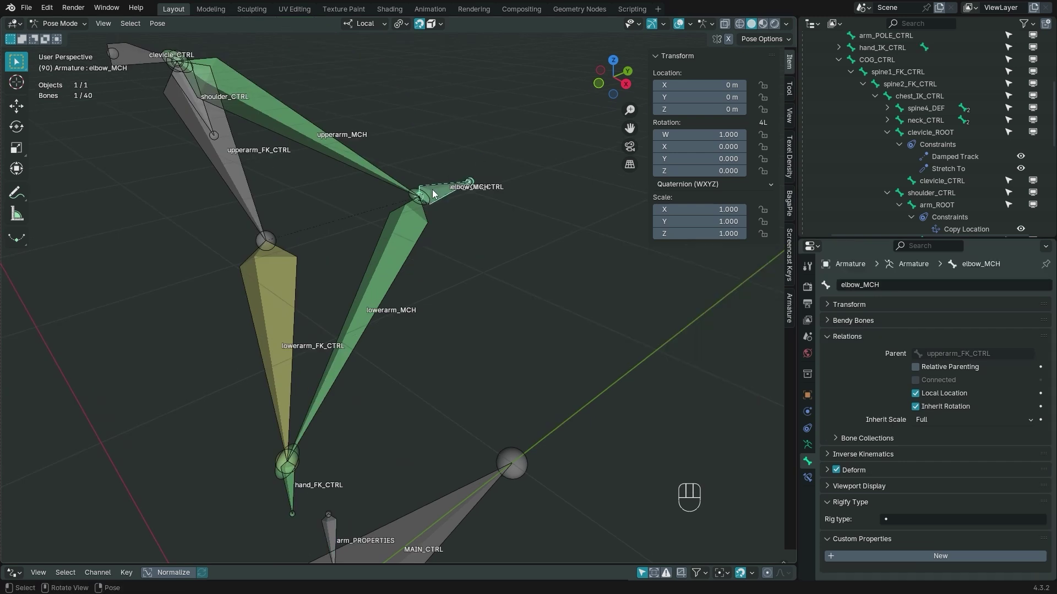
pyautogui.click(807, 477)
pyautogui.rightClick(962, 451)
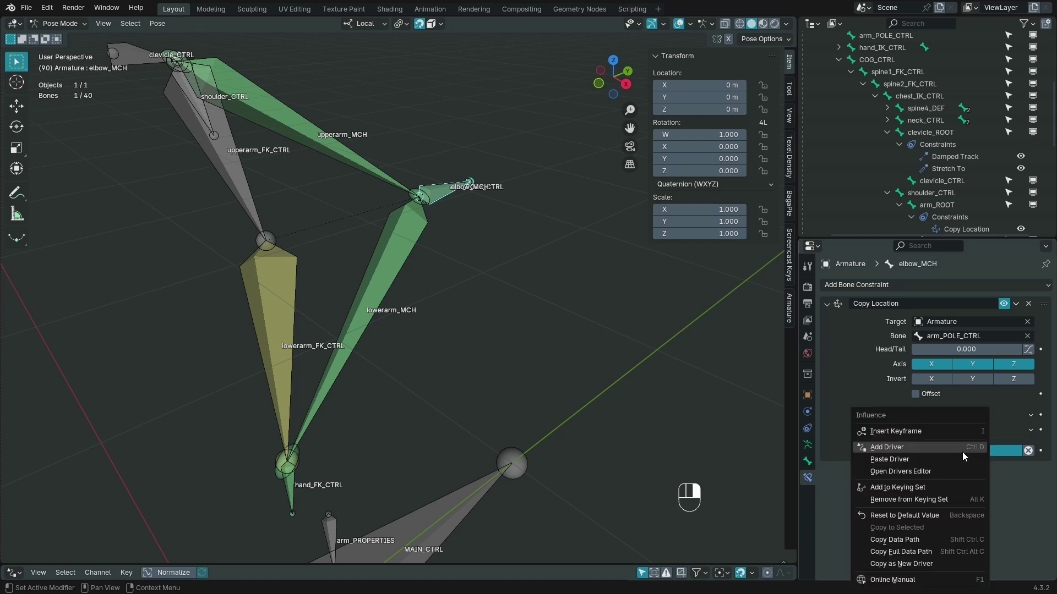
pyautogui.click(940, 459)
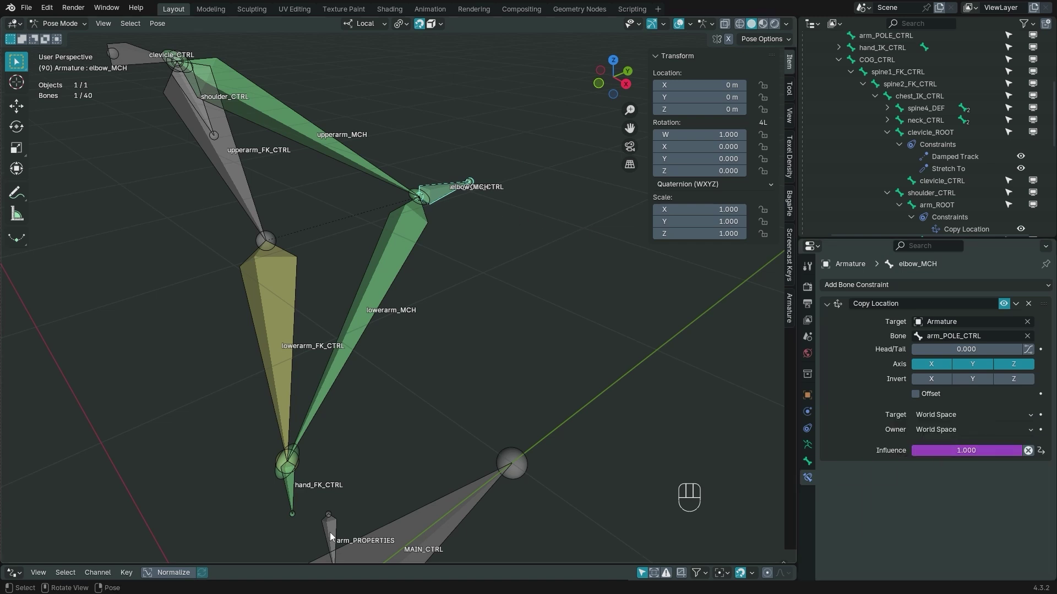
# Lower the SNAP property on arm_PROPERTIES to 0 to test the driven elbow constraint.
pyautogui.scroll(-3, 387, 392)
pyautogui.click(394, 392)
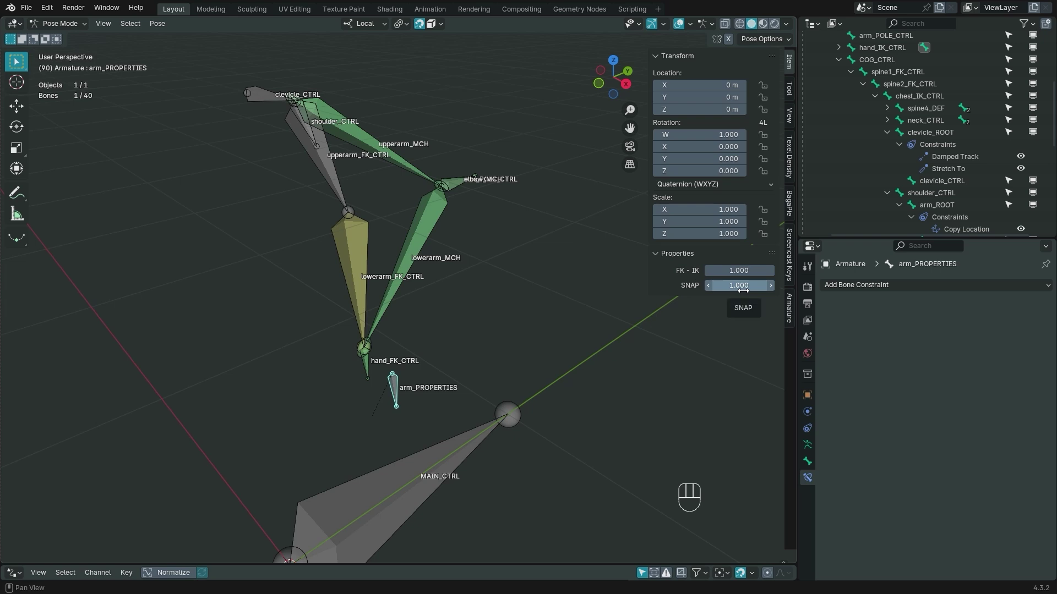
pyautogui.moveTo(743, 290); pyautogui.dragTo(605, 290)
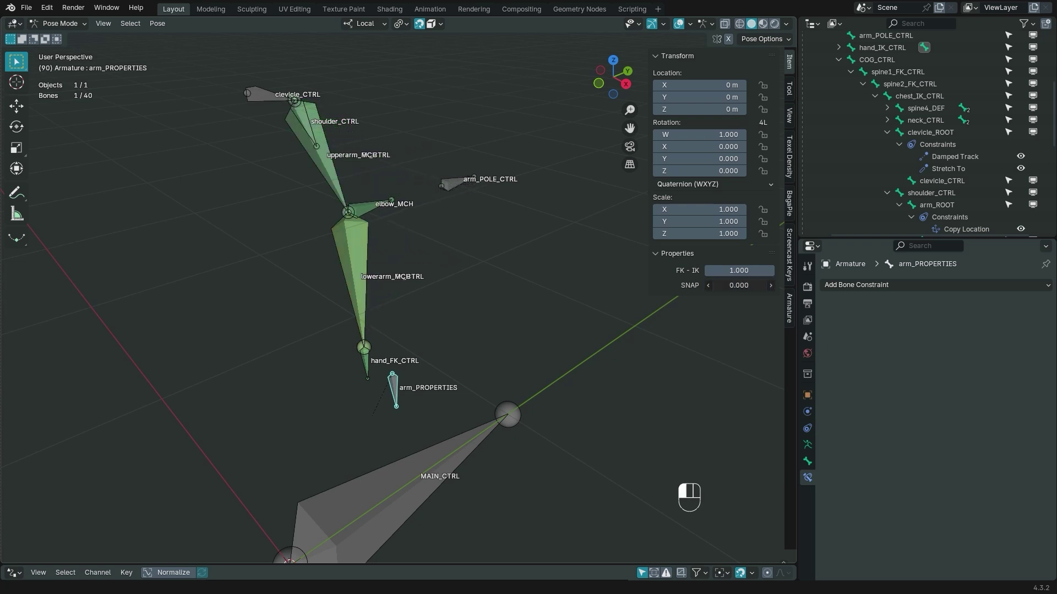
pyautogui.moveTo(605, 290); pyautogui.dragTo(384, 289)
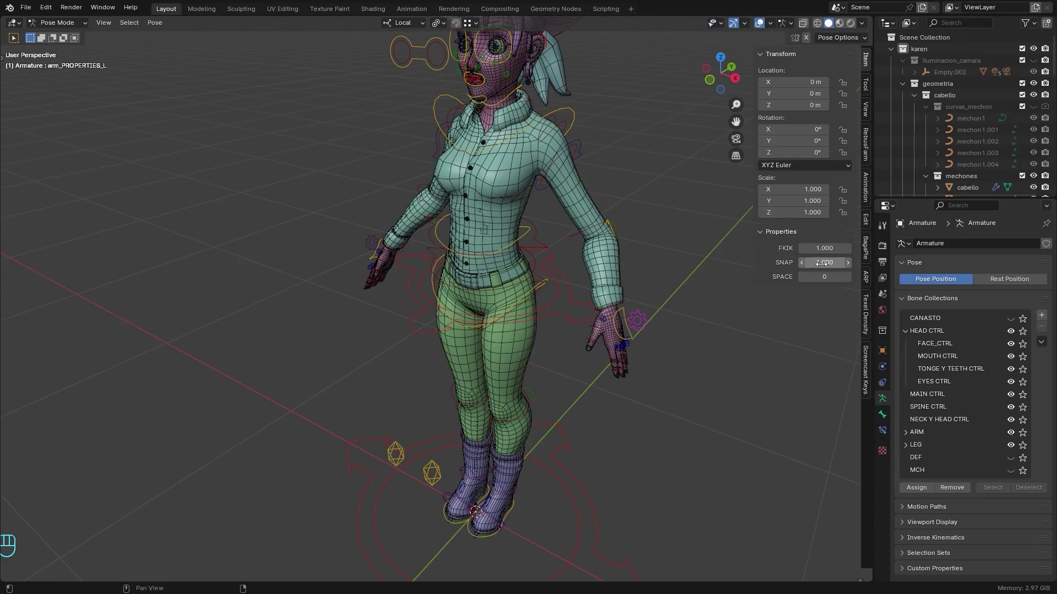
# On the finished character rig, set the left arm's SNAP to 1 and clear the transforms of all bones.
pyautogui.moveTo(826, 263); pyautogui.dragTo(908, 262)
pyautogui.moveTo(553, 380); pyautogui.dragTo(449, 369, button='middle')
pyautogui.scroll(2, 403, 213)
pyautogui.press('a')
pyautogui.click(154, 23)
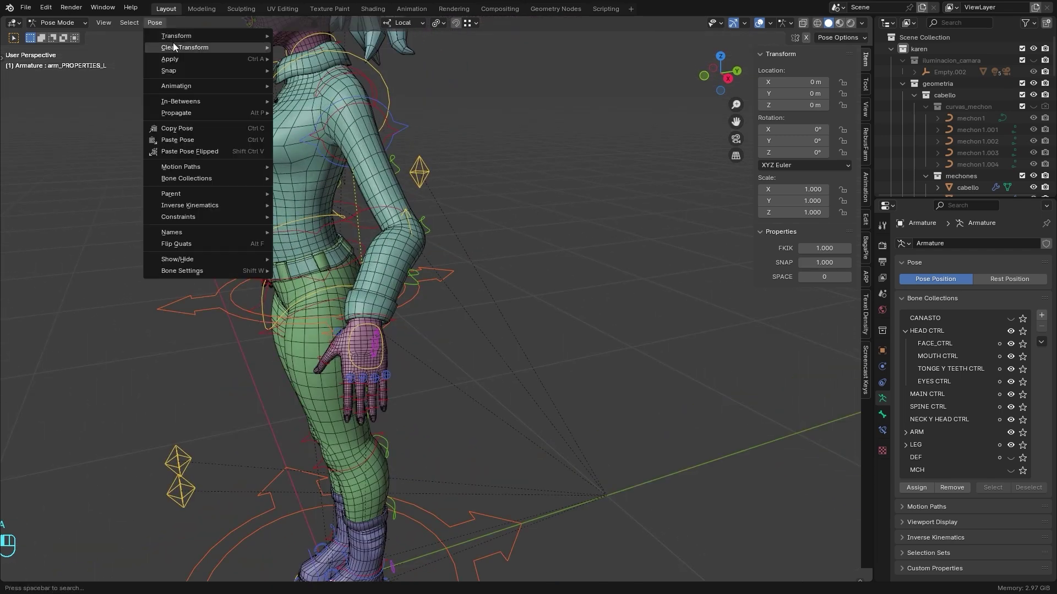
pyautogui.click(295, 47)
# Set the finished character's left arm SNAP to 0 and compare the arm's pose from the side.
pyautogui.scroll(-3, 496, 313)
pyautogui.scroll(1, 478, 315)
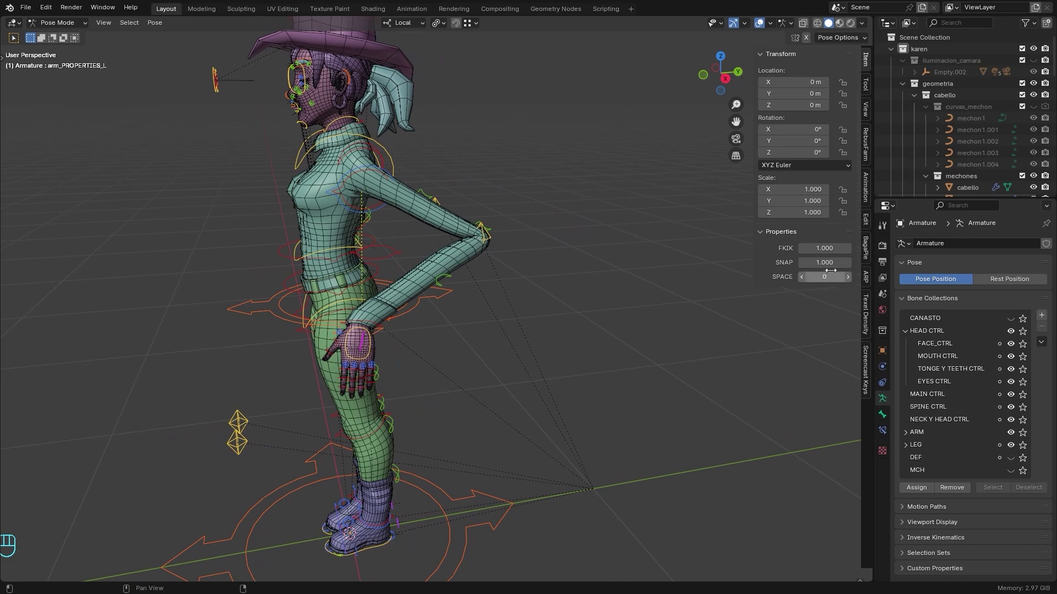
pyautogui.moveTo(825, 263); pyautogui.dragTo(781, 263)
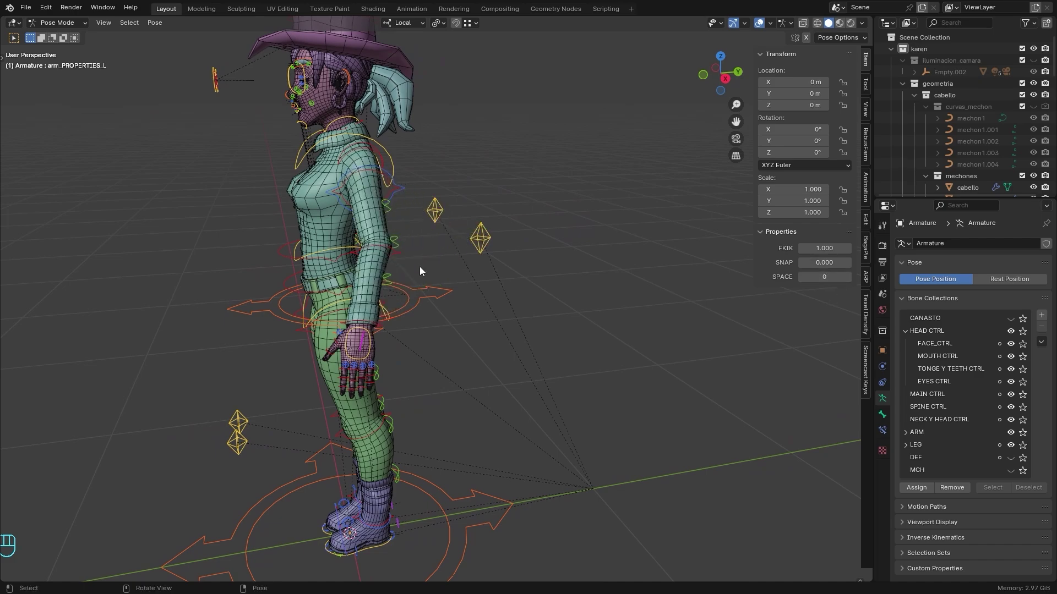
pyautogui.moveTo(420, 266); pyautogui.dragTo(394, 252, button='middle')
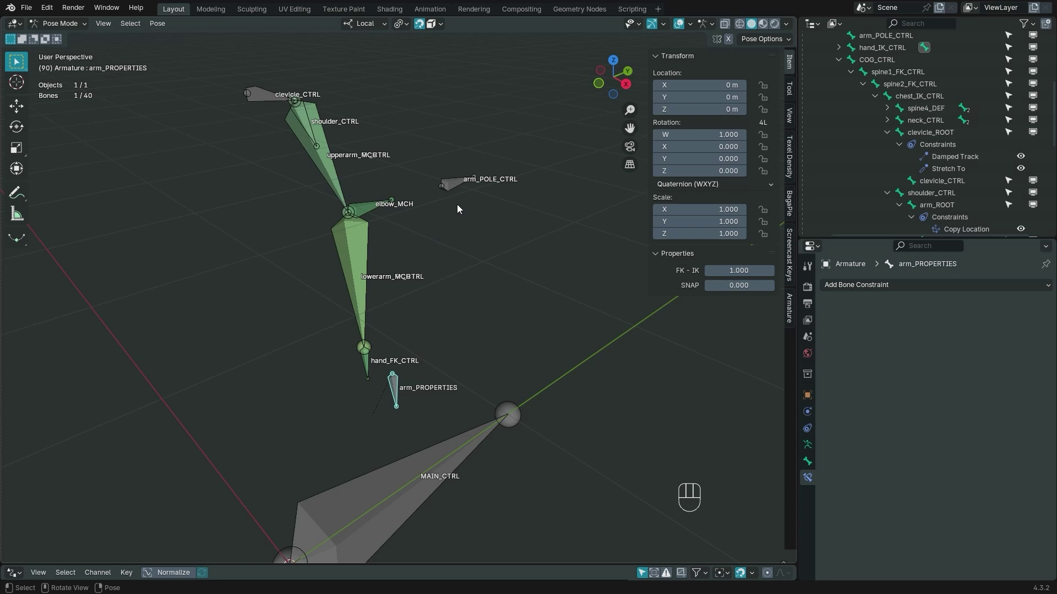
# Back in the practice armature, raise SNAP to about 0.8 to check the elbow snapping, and reset it to 0.
pyautogui.moveTo(456, 208); pyautogui.dragTo(437, 165, button='middle')
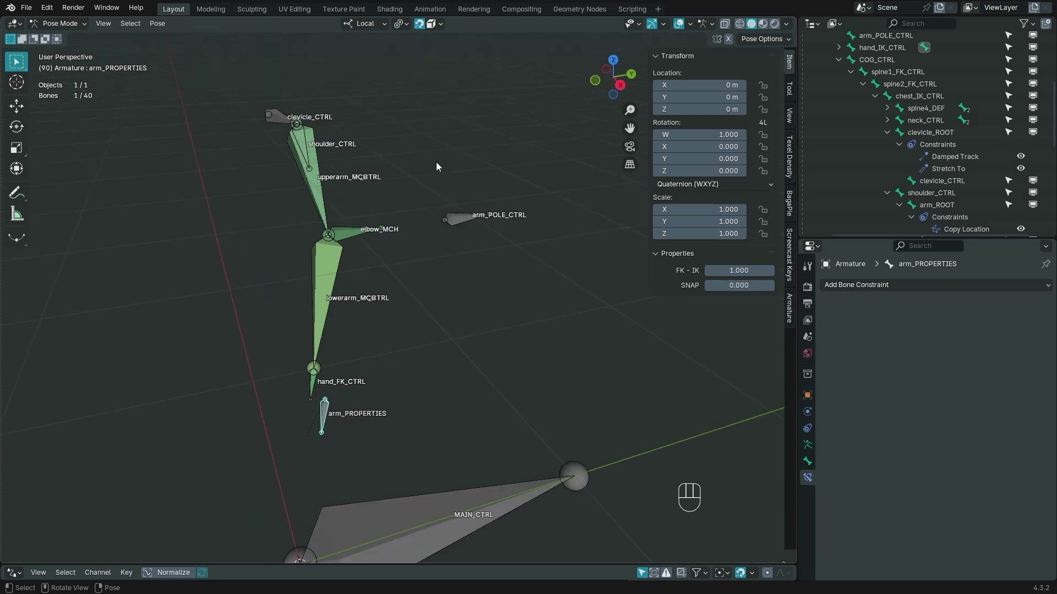
pyautogui.moveTo(461, 227); pyautogui.dragTo(432, 269, button='middle')
pyautogui.moveTo(736, 285); pyautogui.dragTo(958, 285)
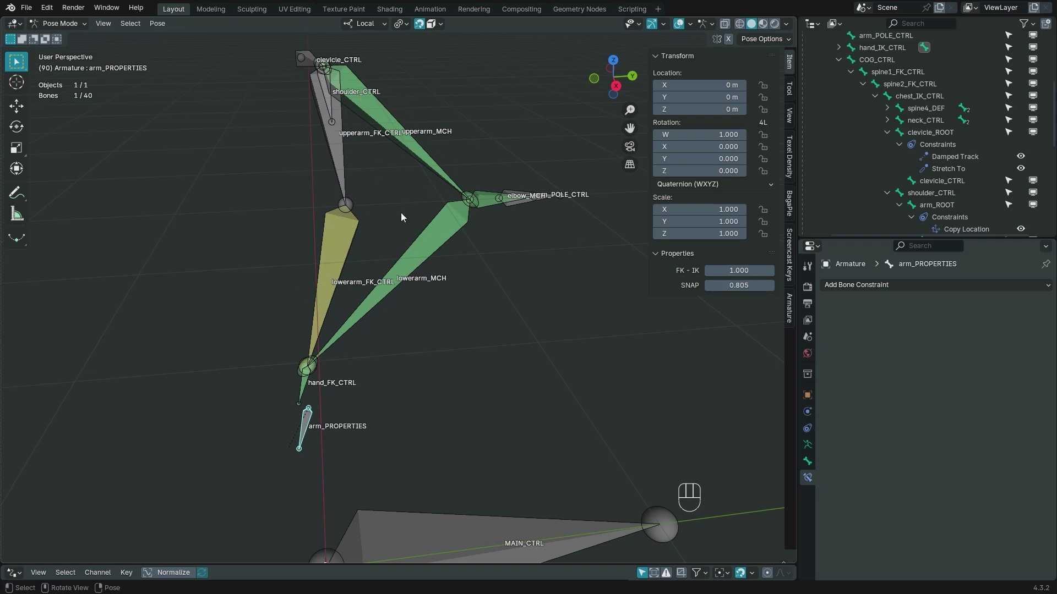
pyautogui.press('BackSpace')
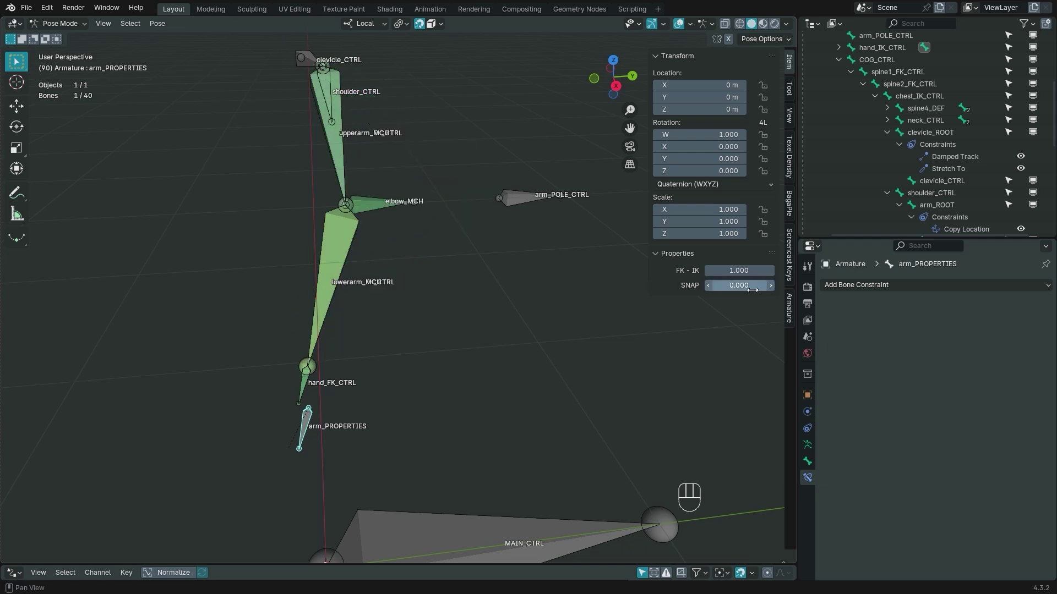
# Enlarge the bone collection list, hide the ARM FK CTRL collection and show the BEND collection.
pyautogui.click(807, 445)
pyautogui.moveTo(927, 399); pyautogui.dragTo(943, 480)
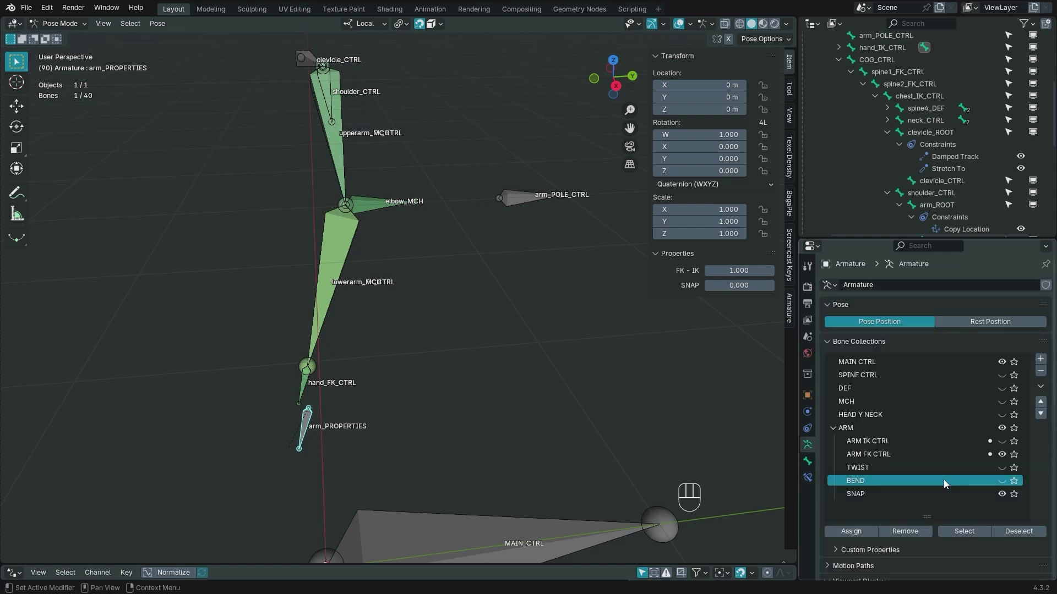
pyautogui.click(1002, 455)
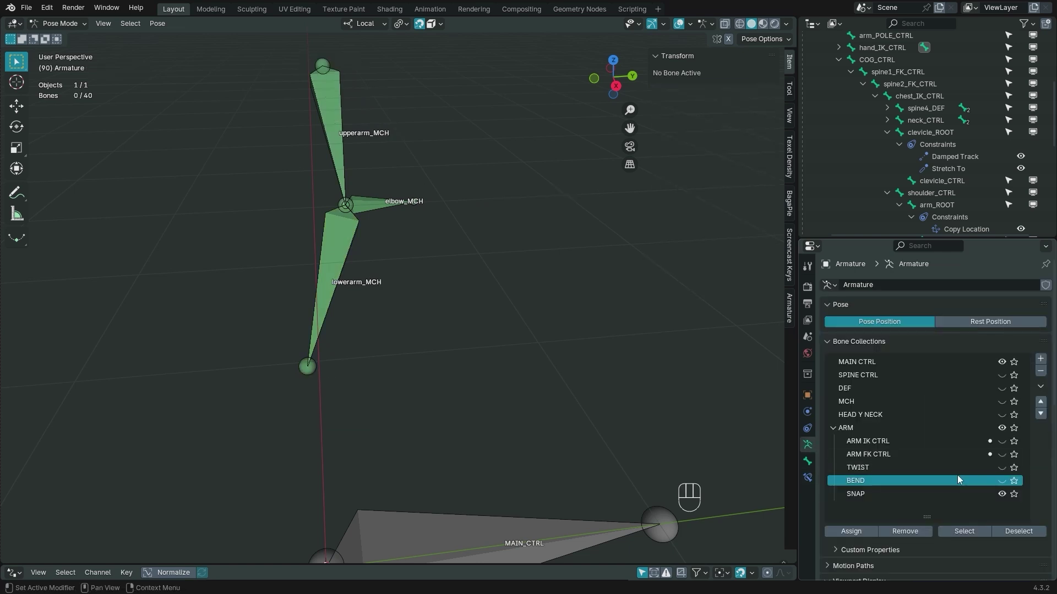
pyautogui.click(1002, 481)
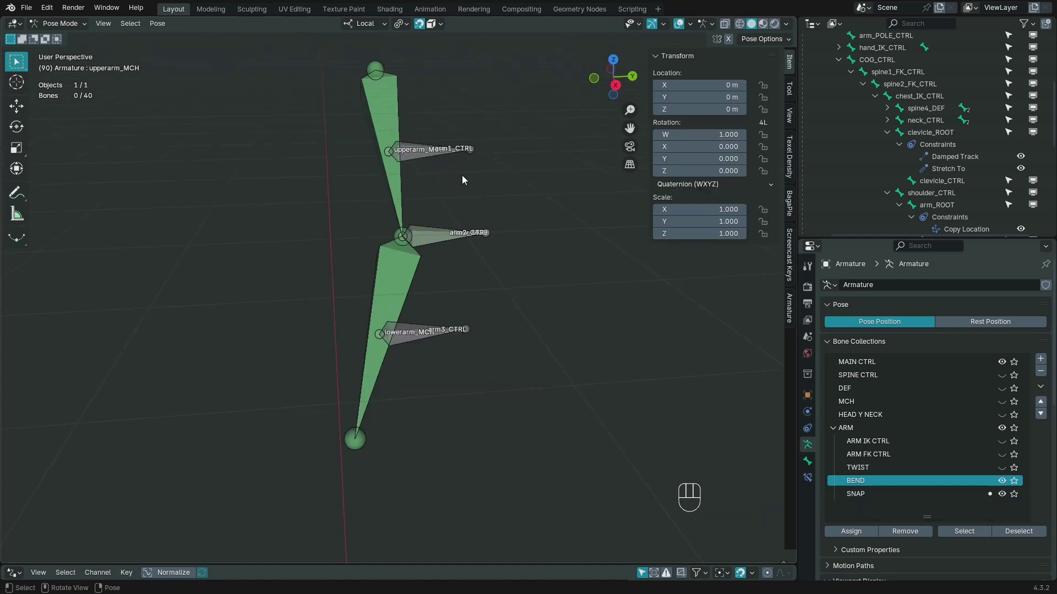
# In Edit Mode, parent arm1_CTRL to upperarm_MCH with Keep Offset and check its parent relation.
pyautogui.click(436, 152)
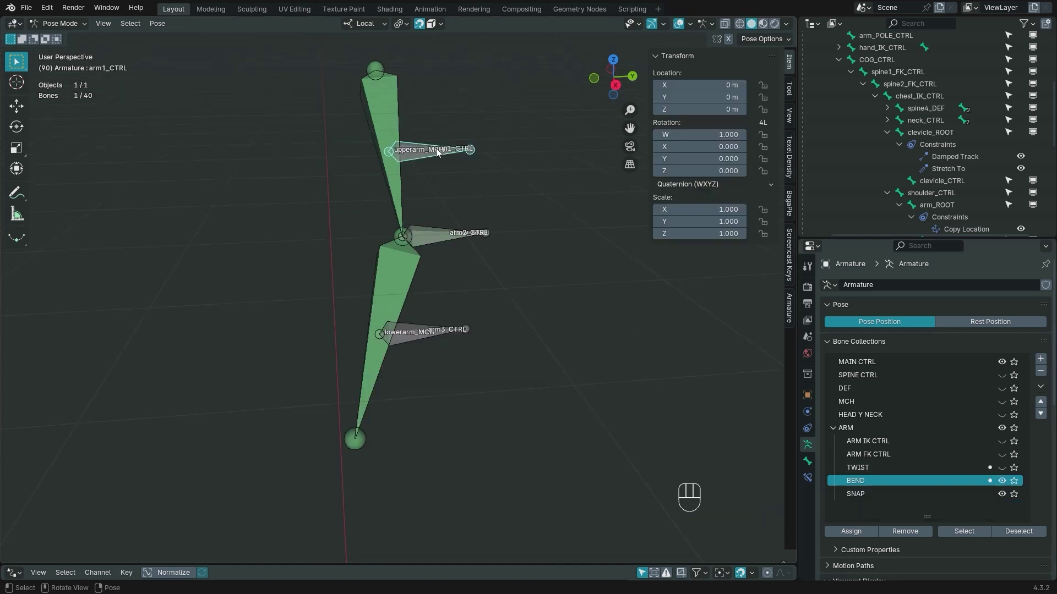
pyautogui.keyDown('shift'); pyautogui.click(389, 120); pyautogui.keyUp('shift')
pyautogui.press('Tab')
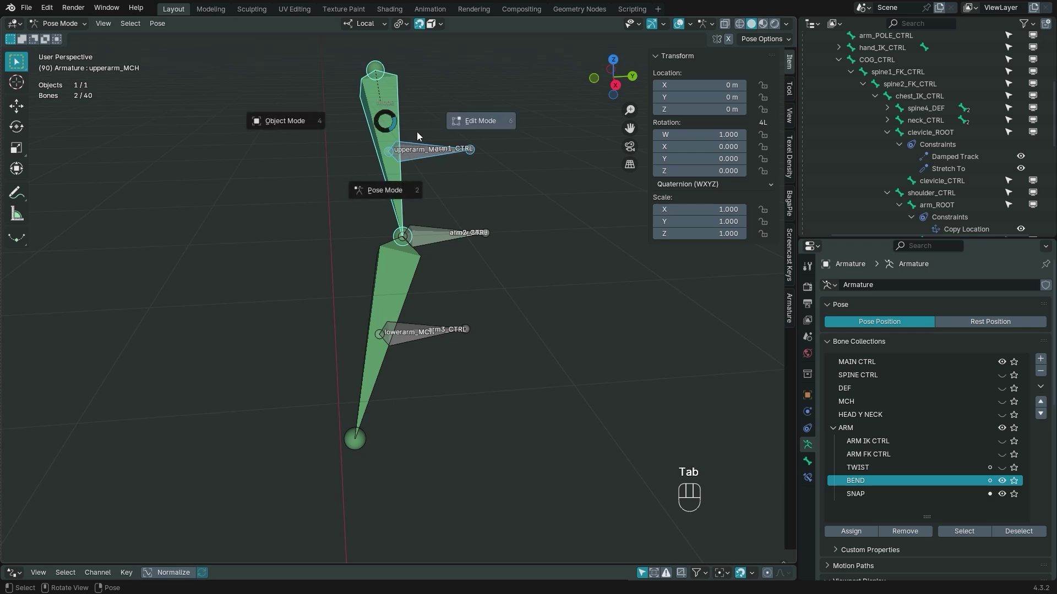
pyautogui.click(470, 125)
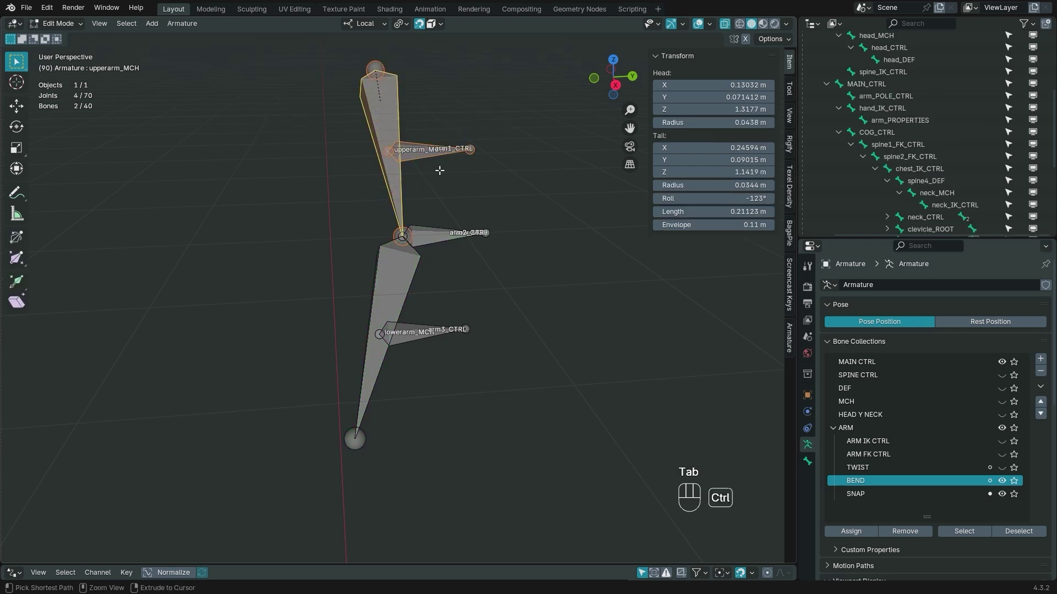
pyautogui.hotkey('ctrl', 'p')
pyautogui.click(439, 170)
pyautogui.click(439, 156)
pyautogui.click(807, 461)
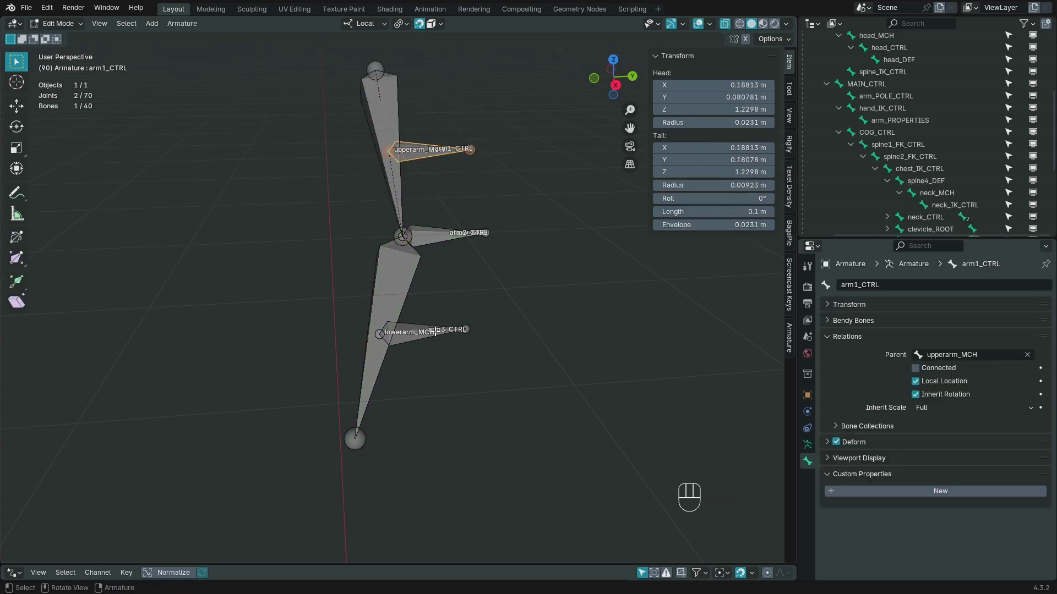
# Parent arm3_CTRL to lowerarm_MCH with Keep Offset.
pyautogui.click(434, 332)
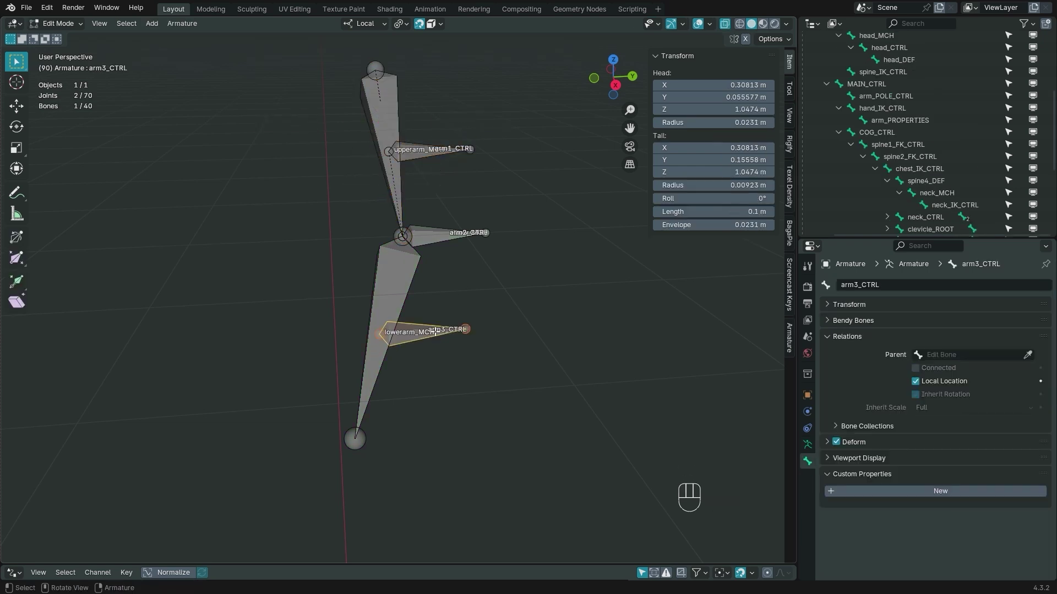
pyautogui.keyDown('shift'); pyautogui.click(396, 298); pyautogui.keyUp('shift')
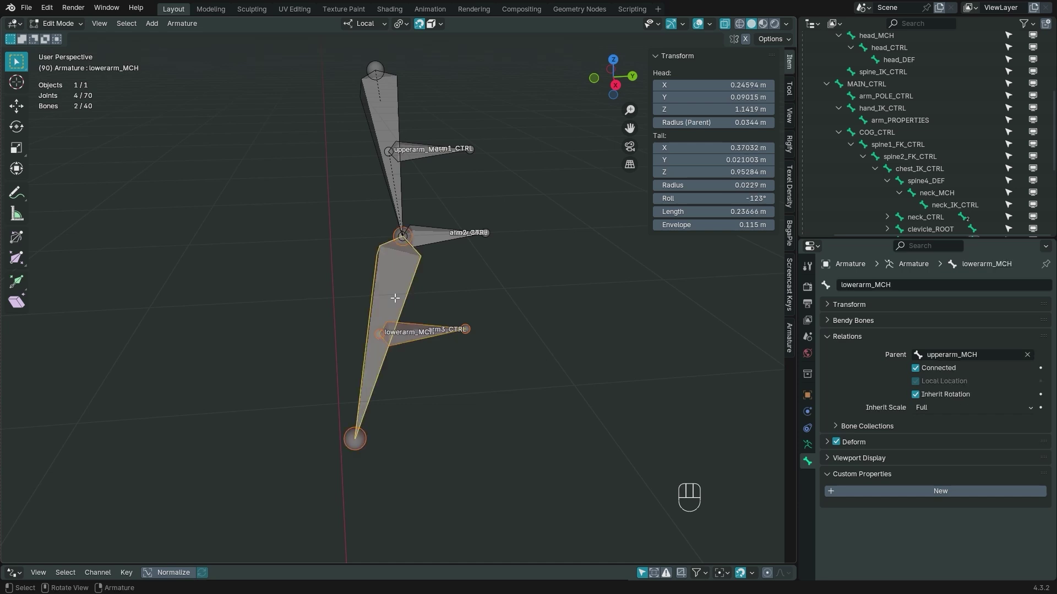
pyautogui.hotkey('ctrl', 'p')
pyautogui.click(395, 298)
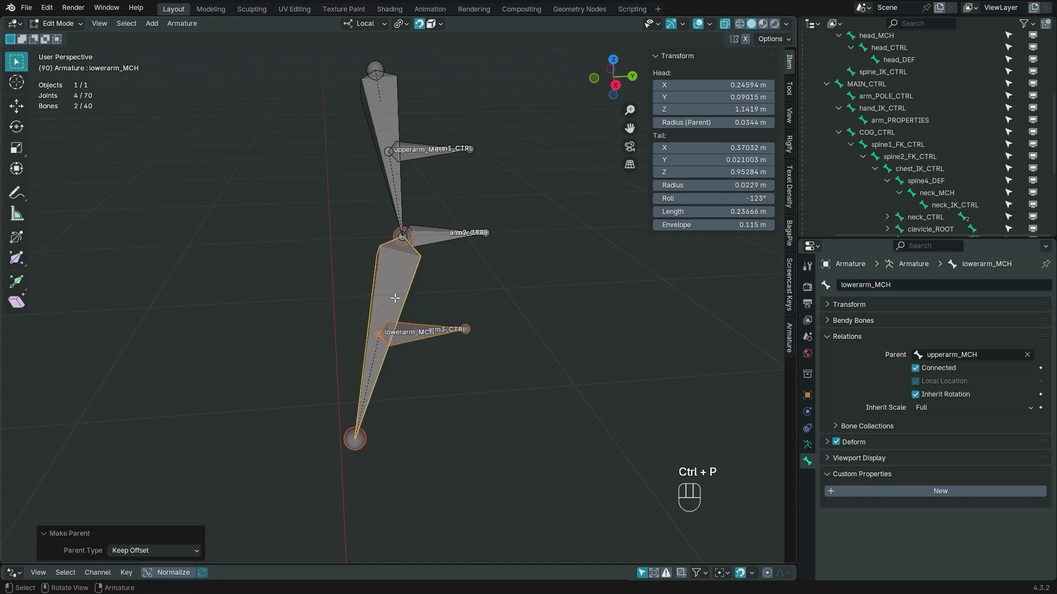
# Parent arm2_CTRL to upperarm_MCH with Keep Offset.
pyautogui.click(438, 236)
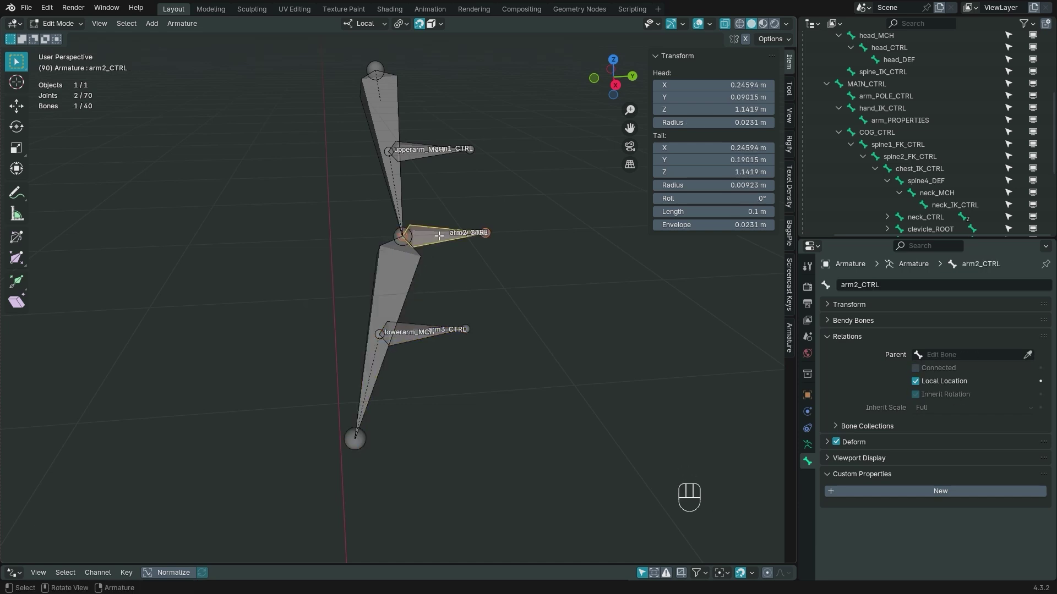
pyautogui.keyDown('shift'); pyautogui.click(396, 194); pyautogui.keyUp('shift')
pyautogui.hotkey('ctrl', 'p')
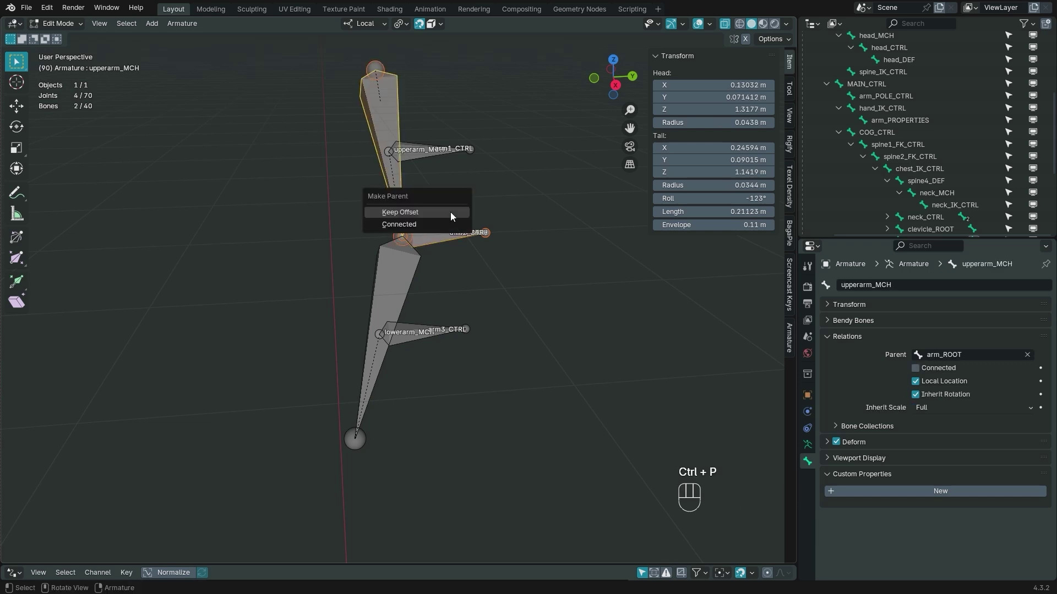
pyautogui.click(450, 214)
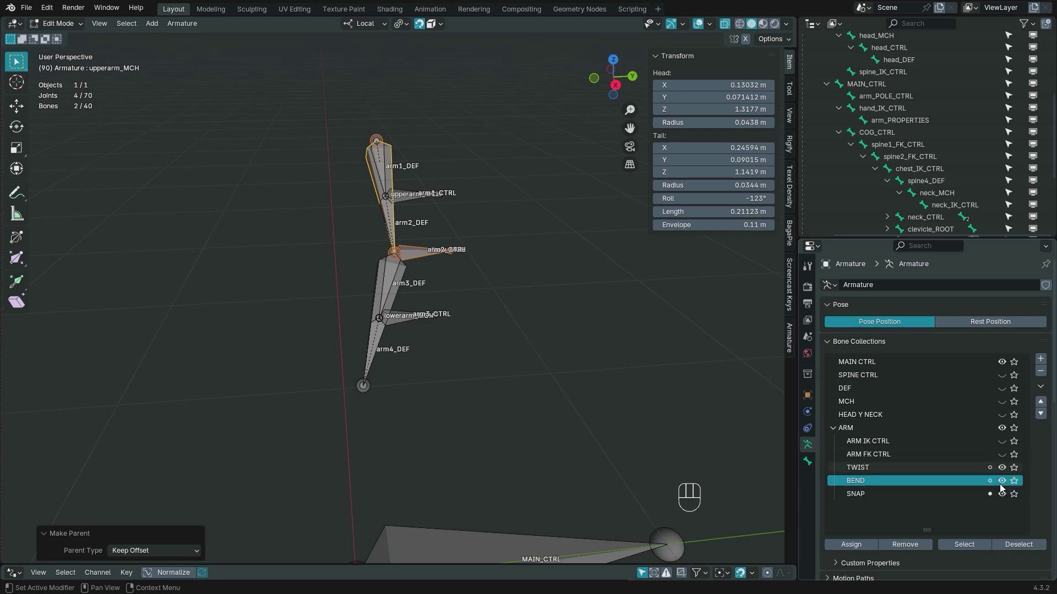
# Show the ARM FK CTRL bone collection, select the arm_PROPERTIES bone and switch to Pose Mode.
pyautogui.click(1001, 456)
pyautogui.keyDown('shift'); pyautogui.moveTo(534, 368); pyautogui.dragTo(418, 374, button='middle'); pyautogui.keyUp('shift')
pyautogui.click(386, 368)
pyautogui.press('Tab')
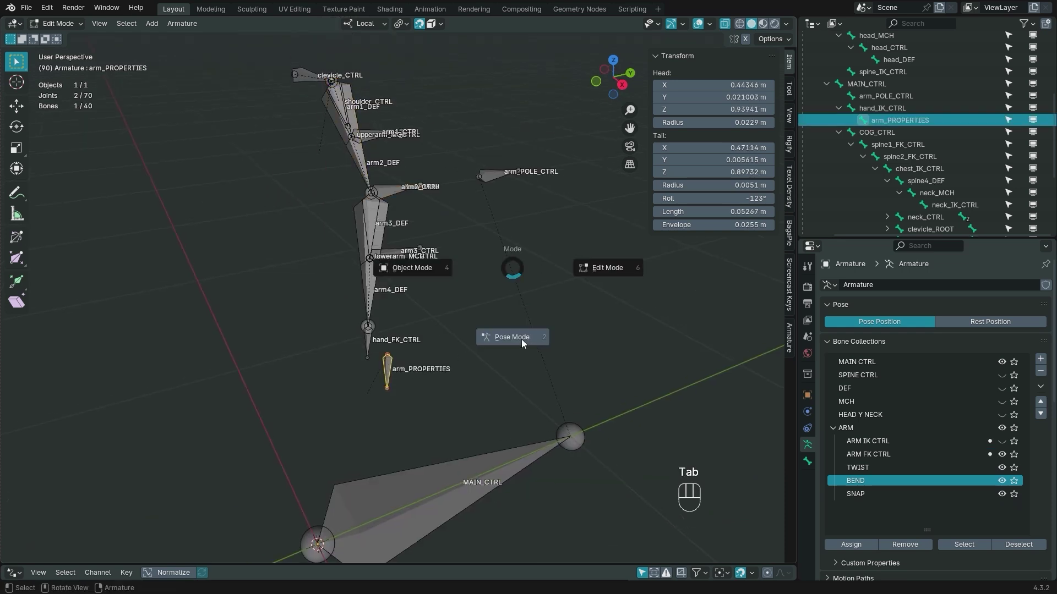
pyautogui.click(521, 339)
# Set the SNAP property on arm_PROPERTIES to 0 and view the arm from the front.
pyautogui.keyDown('shift'); pyautogui.moveTo(521, 339); pyautogui.dragTo(467, 400, button='middle'); pyautogui.keyUp('shift')
pyautogui.moveTo(726, 288)
pyautogui.mouseDown()
pyautogui.moveTo(836, 287)
pyautogui.moveTo(725, 288)
pyautogui.mouseUp()
pyautogui.moveTo(385, 298); pyautogui.dragTo(464, 277, button='middle')
pyautogui.press('KP_1')
pyautogui.scroll(-1, 433, 331)
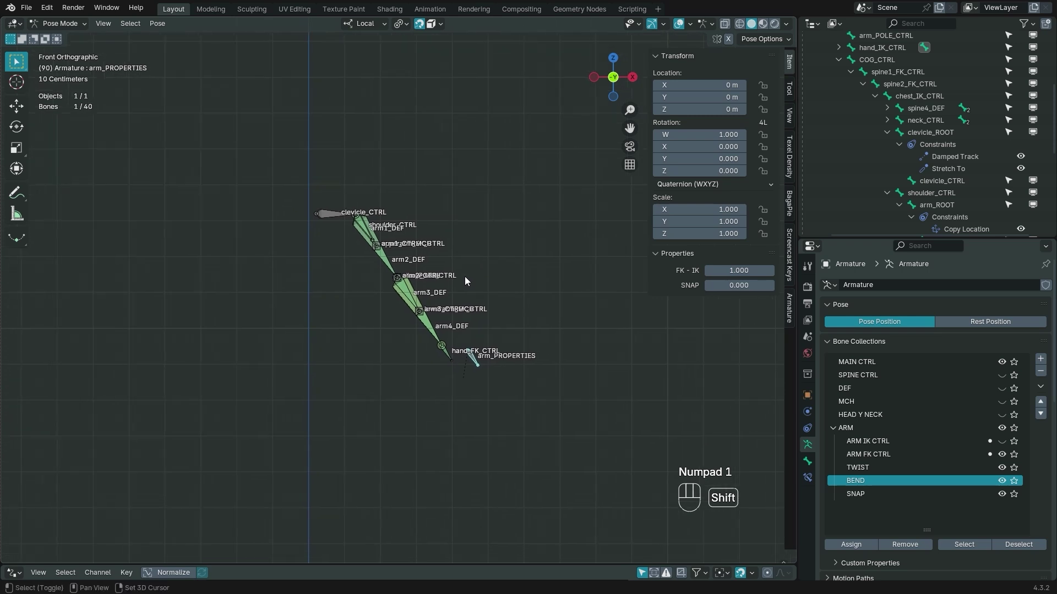
pyautogui.scroll(4, 384, 268)
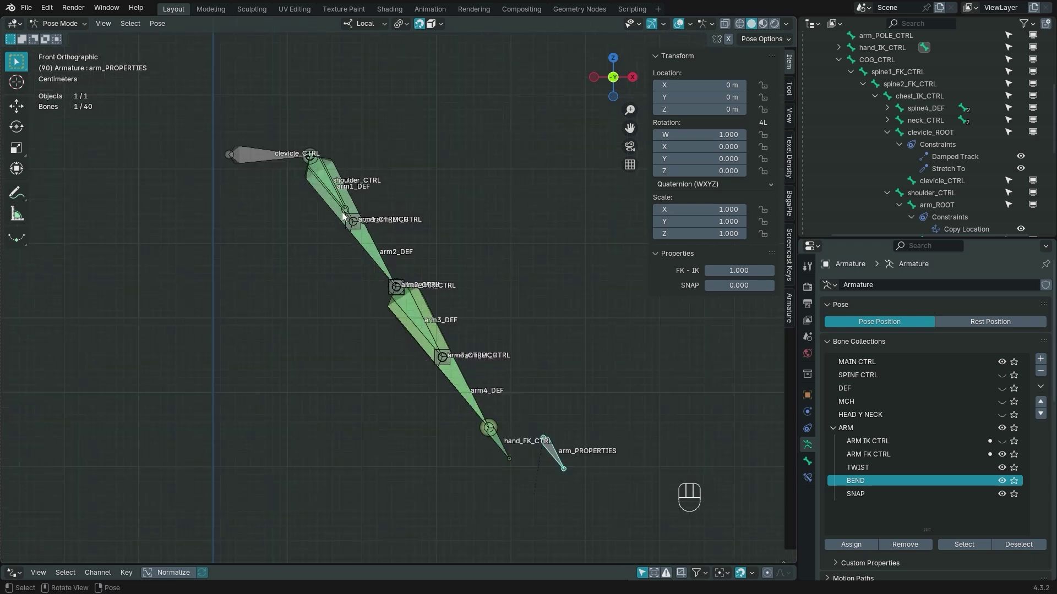
# Hide ARM FK CTRL, solo the TWIST collection and move the four arm DEF bones, arm1_DEF to arm4_DEF, to the DEF collection.
pyautogui.click(1002, 454)
pyautogui.click(1014, 467)
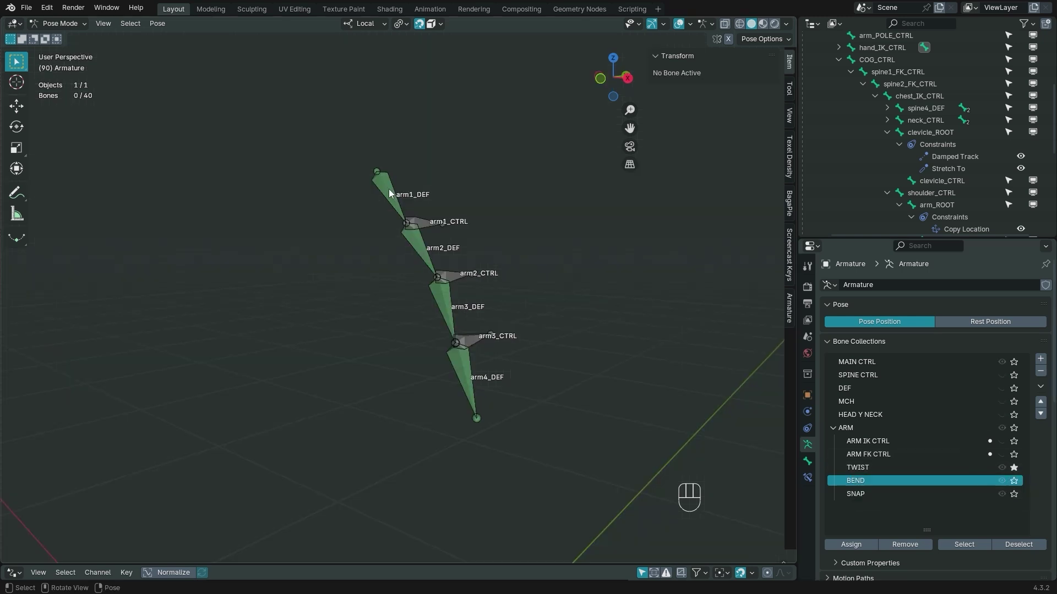
pyautogui.click(389, 191)
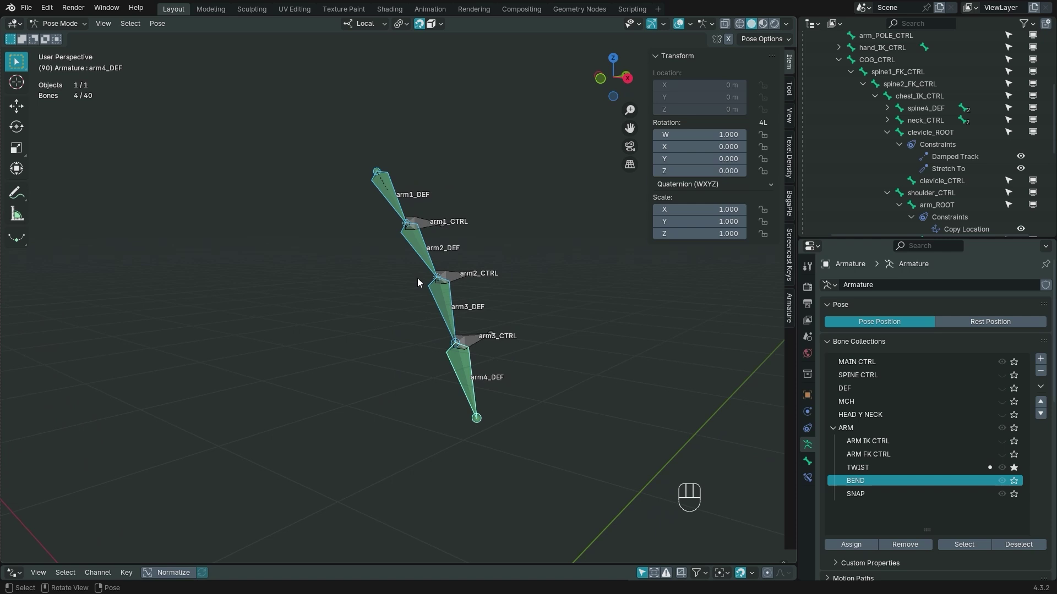
pyautogui.press('m')
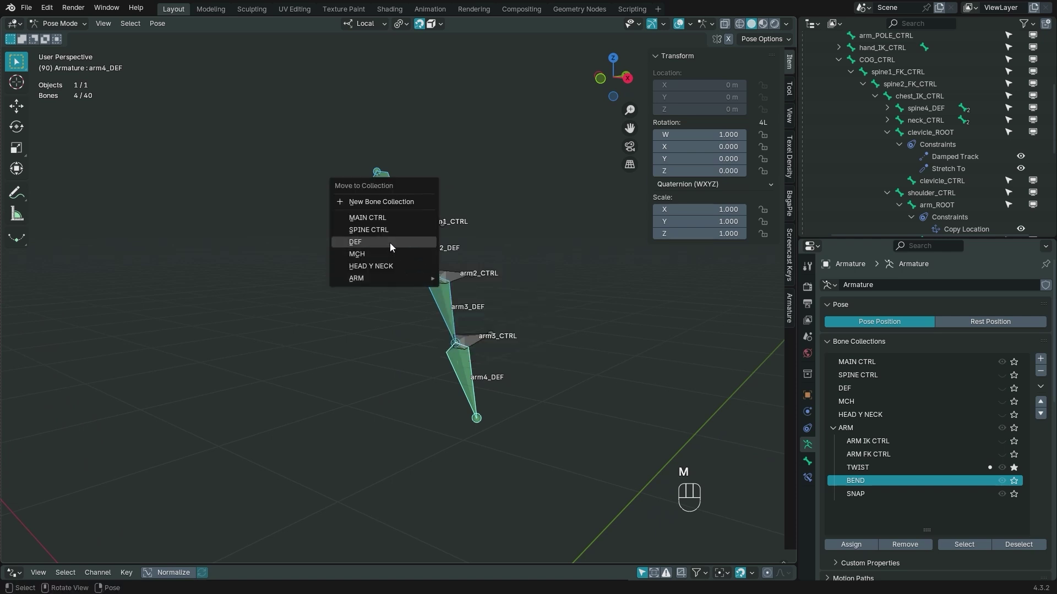
pyautogui.click(389, 243)
# Remove arm1_CTRL, arm2_CTRL and arm3_CTRL from the TWIST collection and turn off its solo display.
pyautogui.click(344, 237)
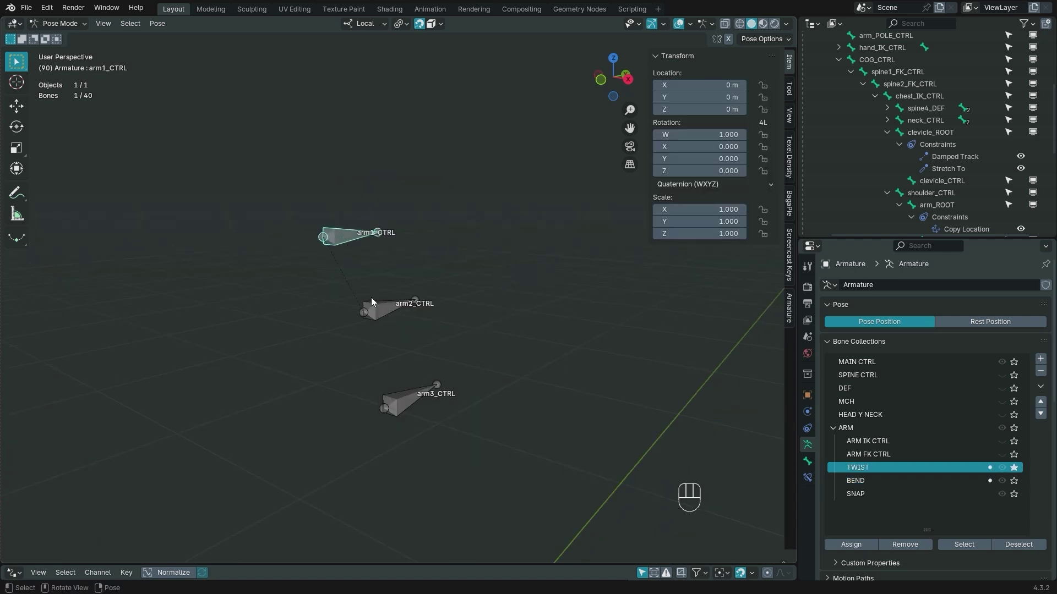
pyautogui.keyDown('shift'); pyautogui.click(379, 307); pyautogui.keyUp('shift')
pyautogui.keyDown('shift'); pyautogui.click(406, 401); pyautogui.keyUp('shift')
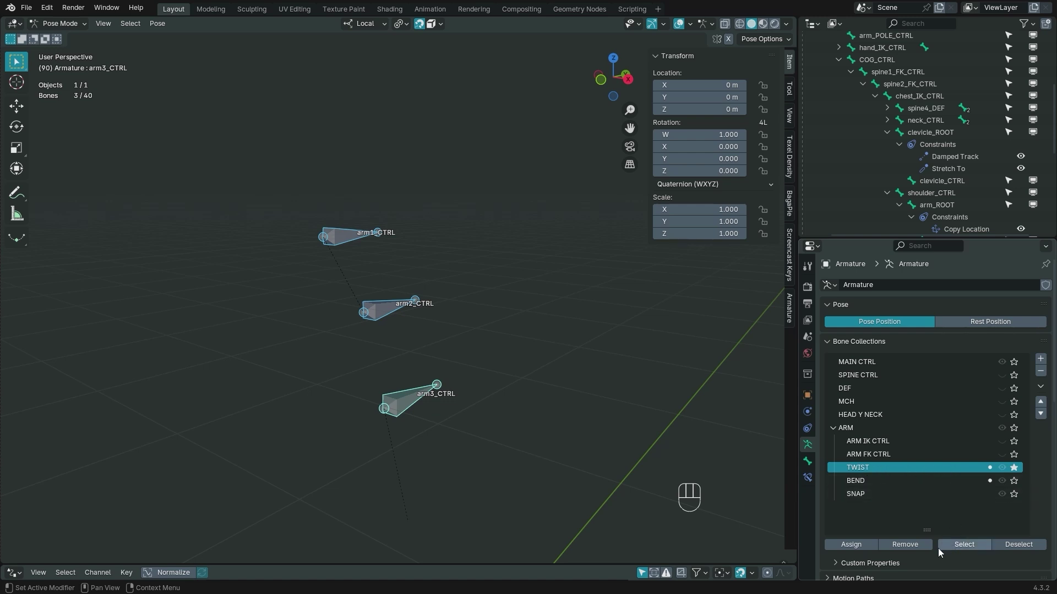
pyautogui.click(908, 542)
pyautogui.click(898, 481)
pyautogui.click(1013, 467)
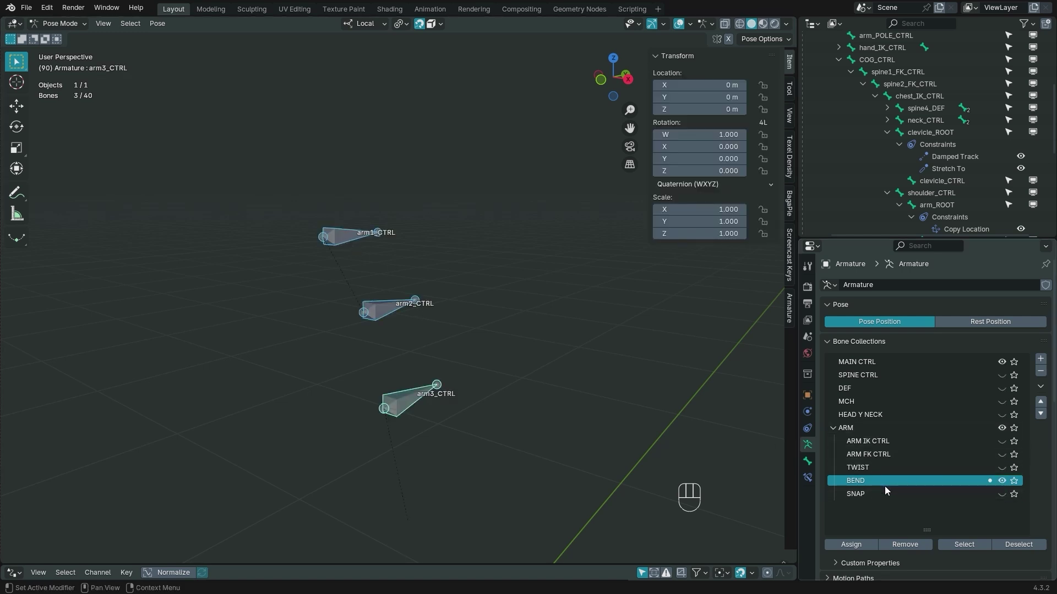
# Rename the BEND bone collection to BEND CTRL and hide it.
pyautogui.doubleClick(864, 482)
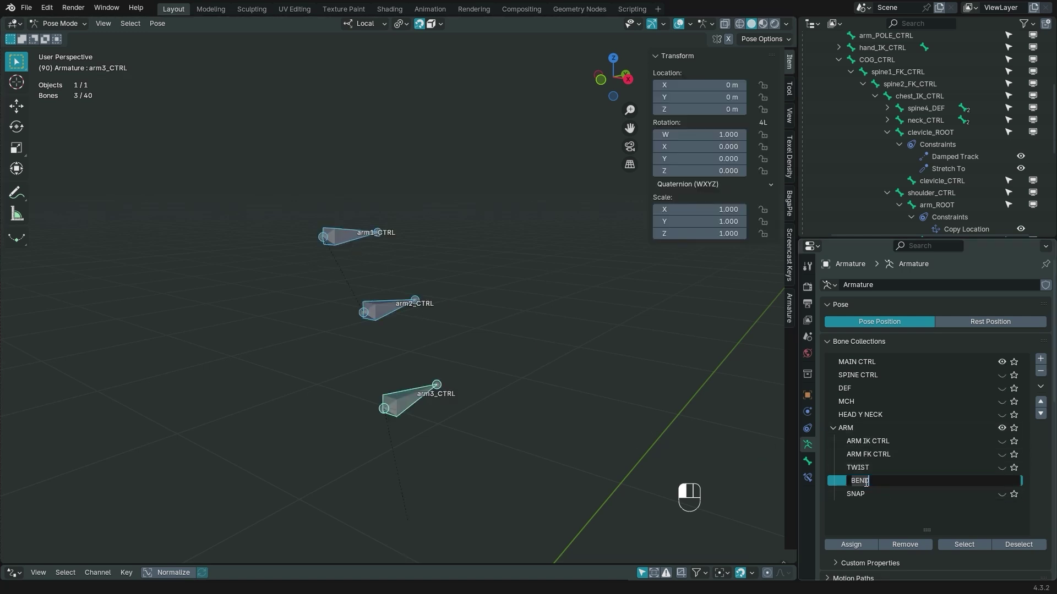
pyautogui.write('CTRL')
pyautogui.press('Return')
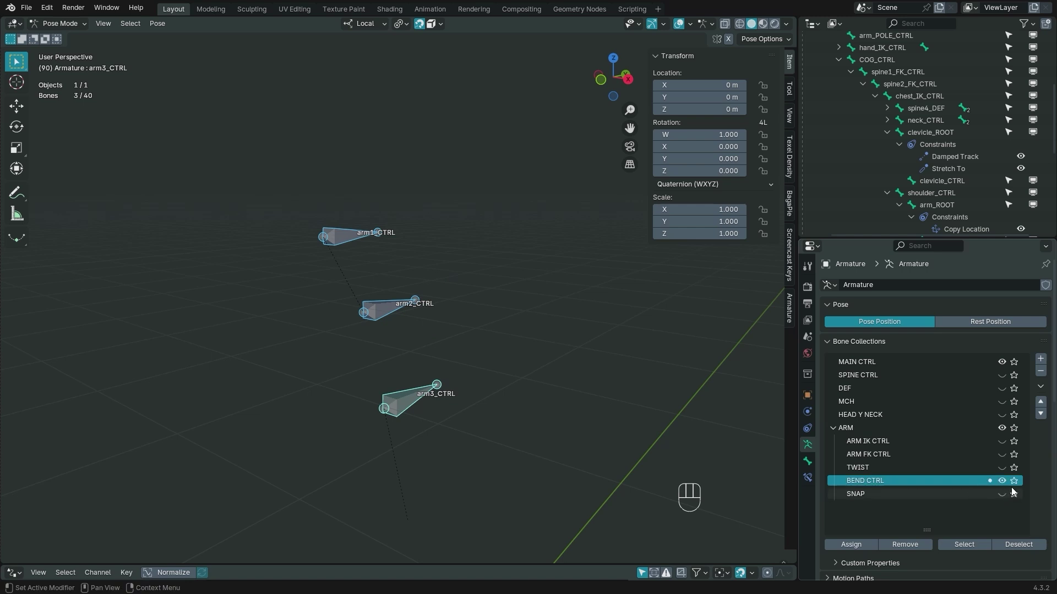
pyautogui.click(1002, 480)
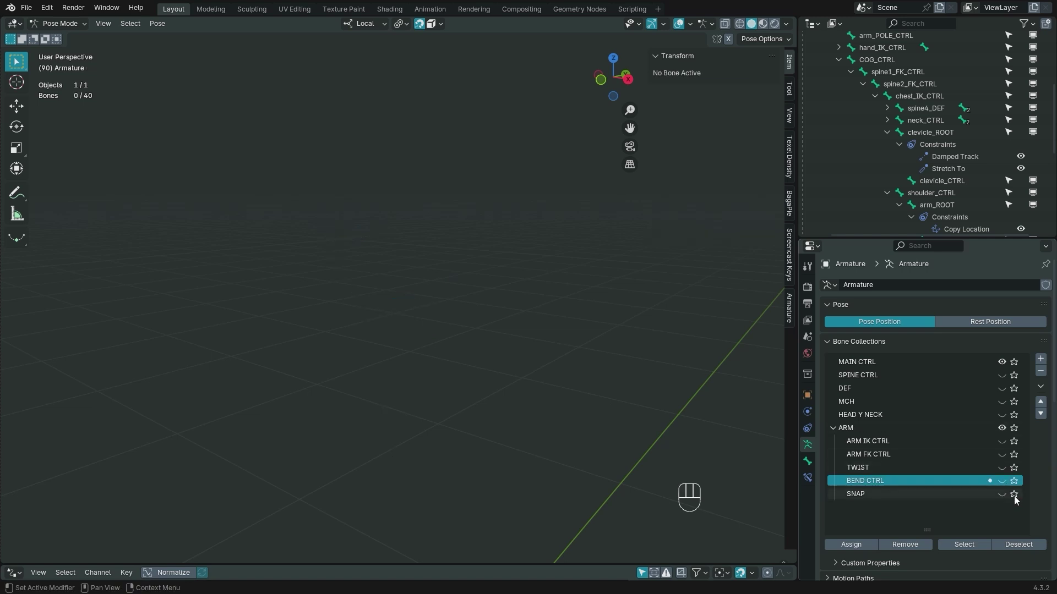
# Solo the SNAP collection, move upperarm_MCH, elbow_MCH and lowerarm_MCH to the MCH collection, and turn the solo off.
pyautogui.click(1014, 494)
pyautogui.moveTo(550, 380)
pyautogui.mouseDown(button='middle')
pyautogui.moveTo(513, 371)
pyautogui.moveTo(571, 364)
pyautogui.moveTo(552, 374)
pyautogui.mouseUp(button='middle')
pyautogui.moveTo(279, 124); pyautogui.dragTo(549, 517)
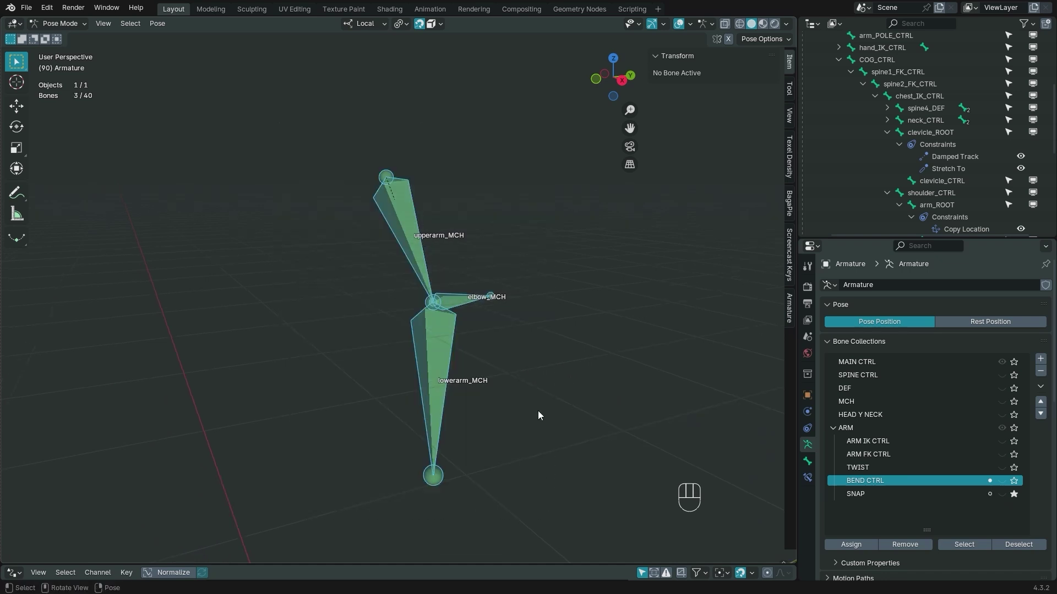
pyautogui.press('m')
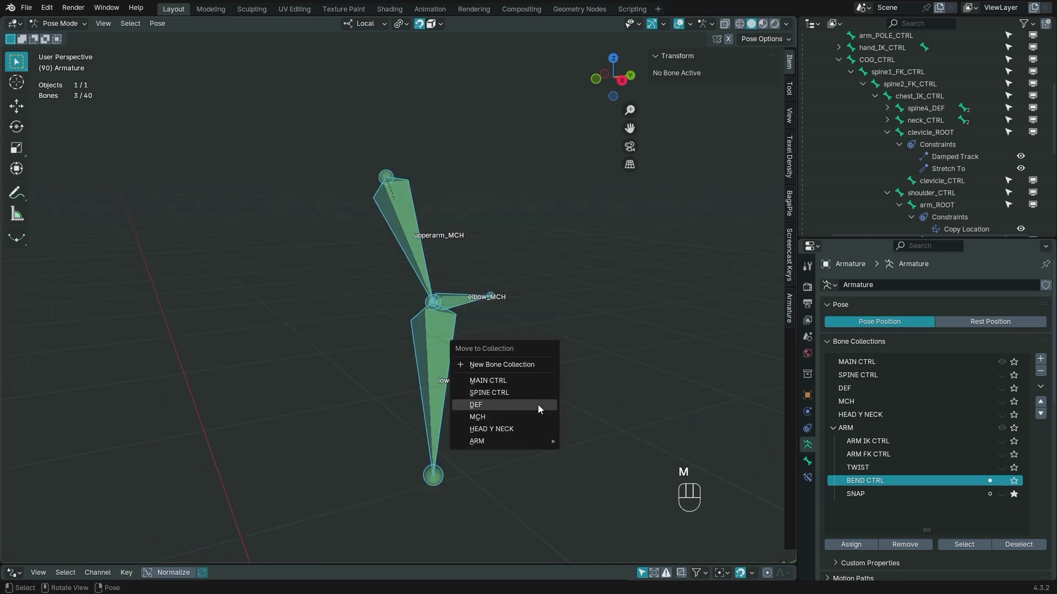
pyautogui.click(491, 418)
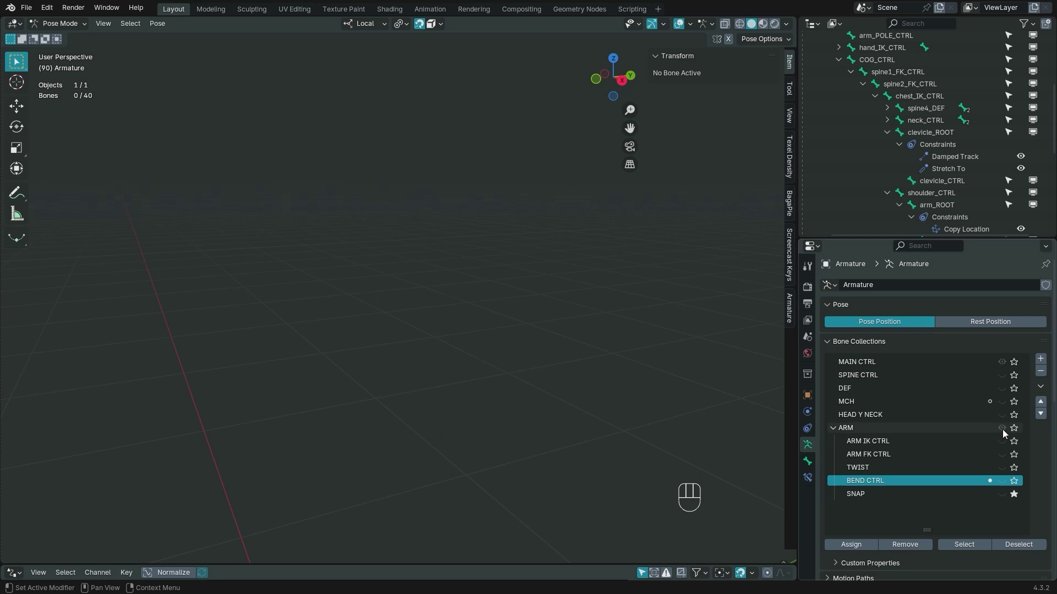
pyautogui.click(1017, 497)
# Show all bone collections in Edit Mode and view the whole armature from the front.
pyautogui.moveTo(462, 396); pyautogui.dragTo(498, 338, button='middle')
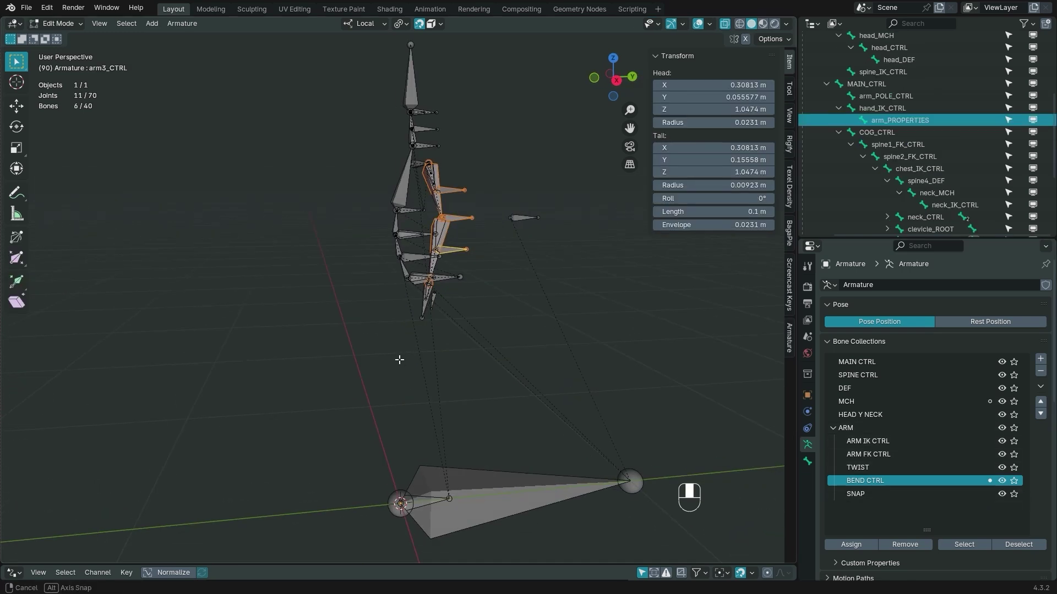
pyautogui.moveTo(400, 359); pyautogui.dragTo(366, 217, button='middle')
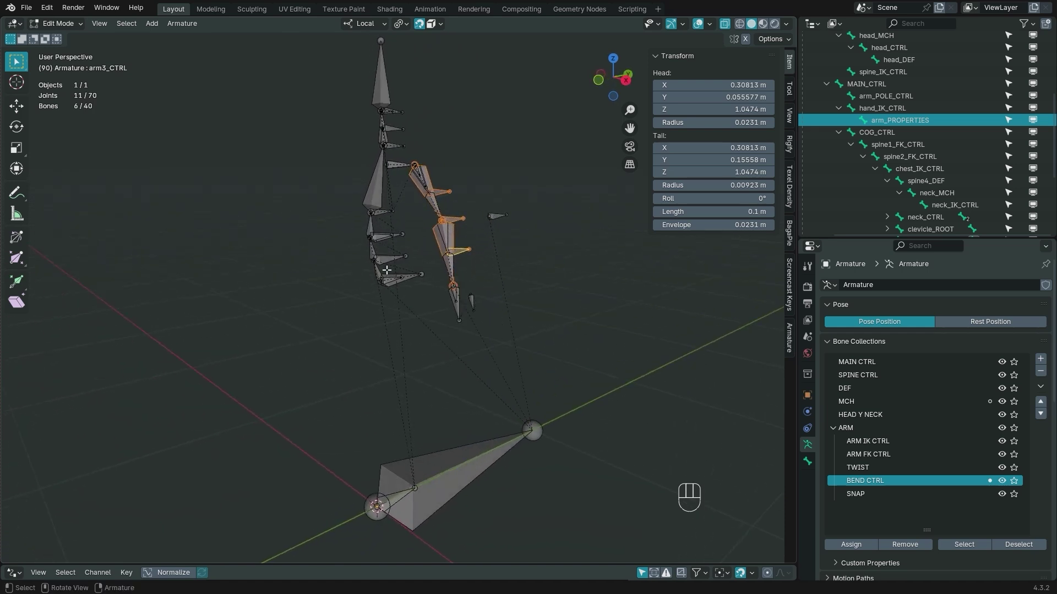
pyautogui.moveTo(440, 220); pyautogui.dragTo(398, 166, button='middle')
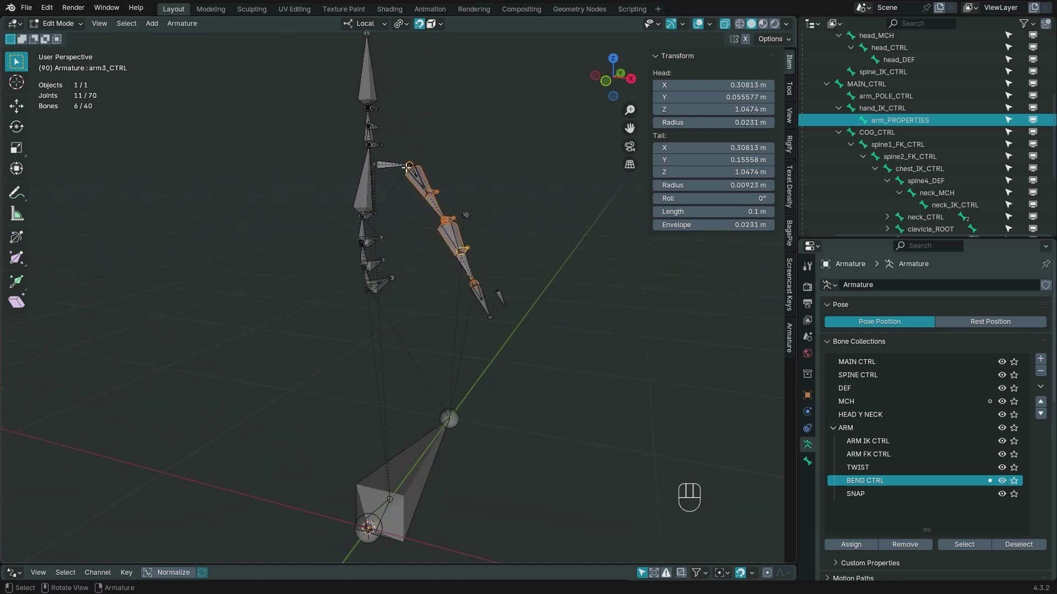
pyautogui.moveTo(457, 231); pyautogui.dragTo(507, 245, button='middle')
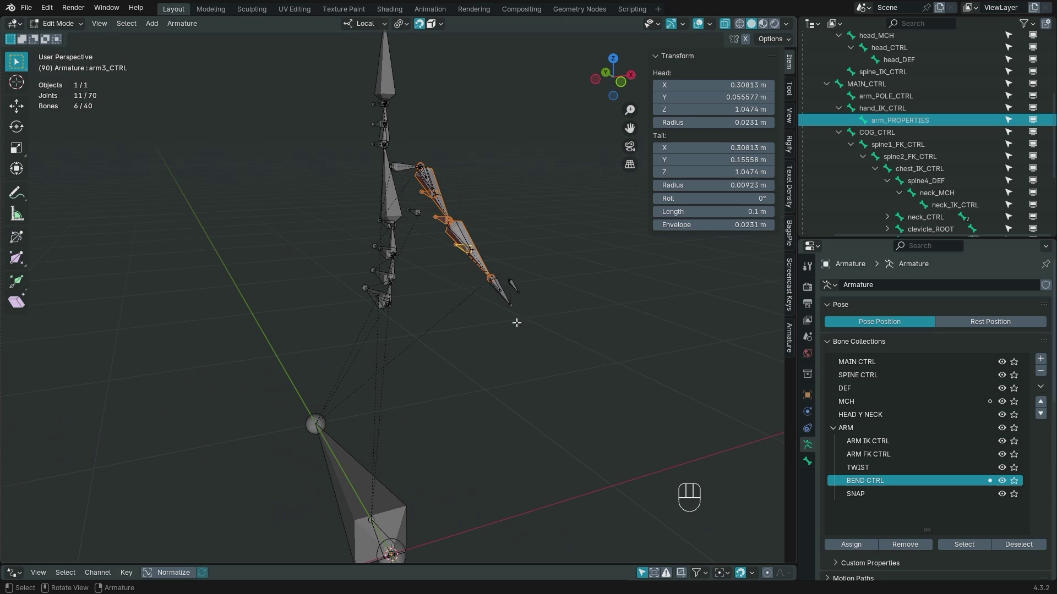
pyautogui.moveTo(516, 323); pyautogui.dragTo(463, 387, button='middle')
pyautogui.press('KP_1')
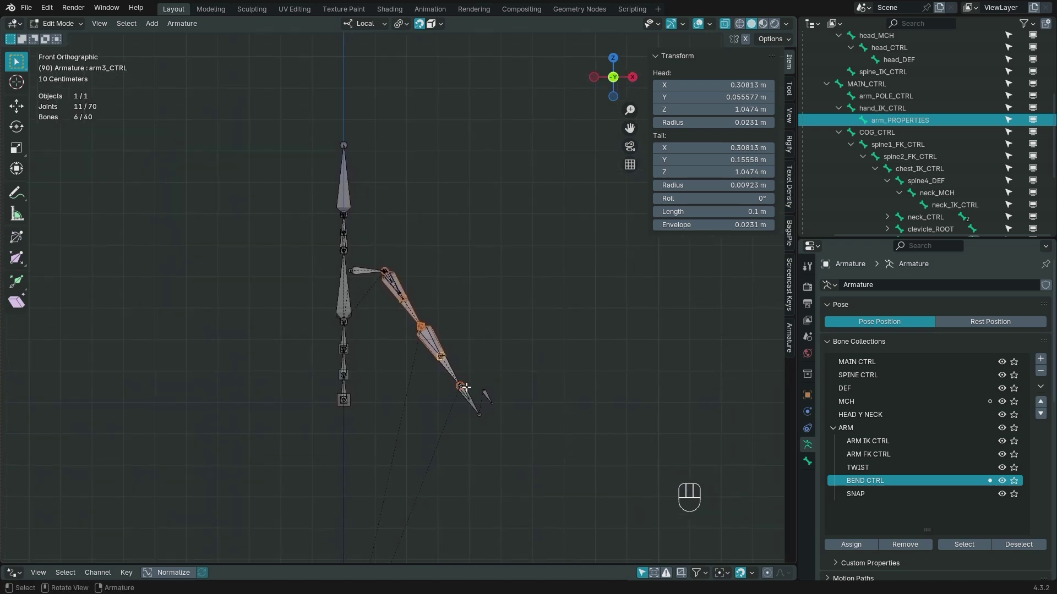